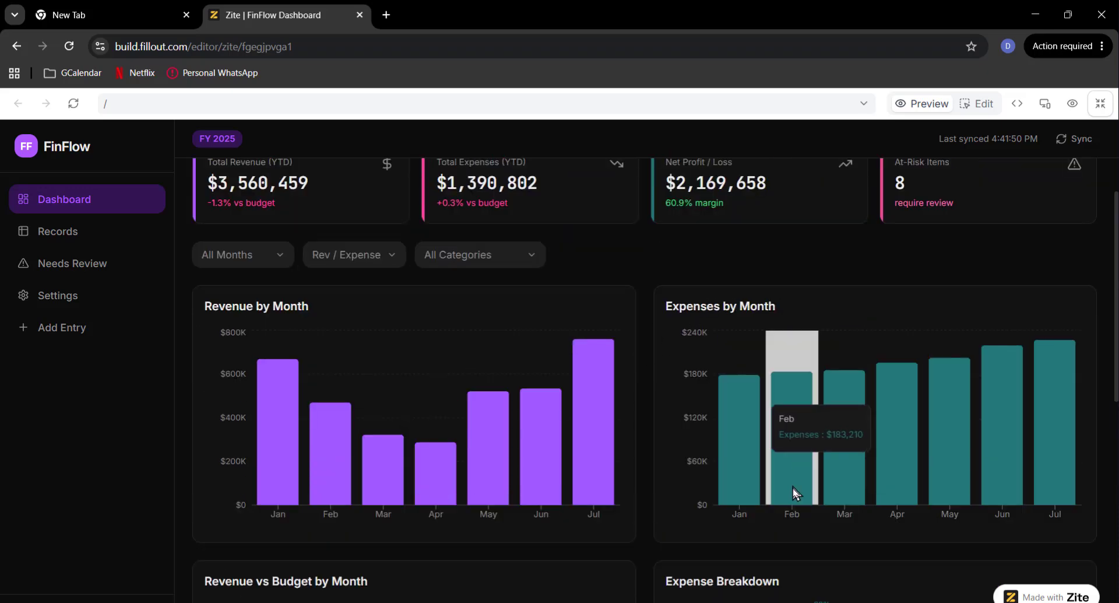
# - Filter the dashboard figures and monthly charts by Revenue, and switch the filter to Expense
pyautogui.scroll(-1, 848, 425)
pyautogui.scroll(2, 845, 435)
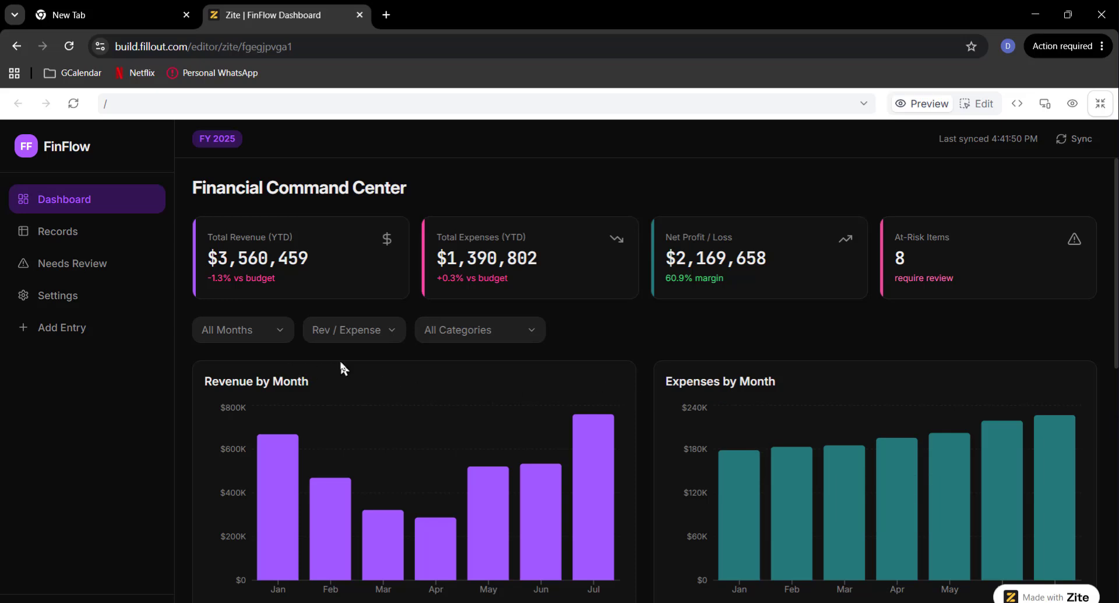
pyautogui.click(387, 333)
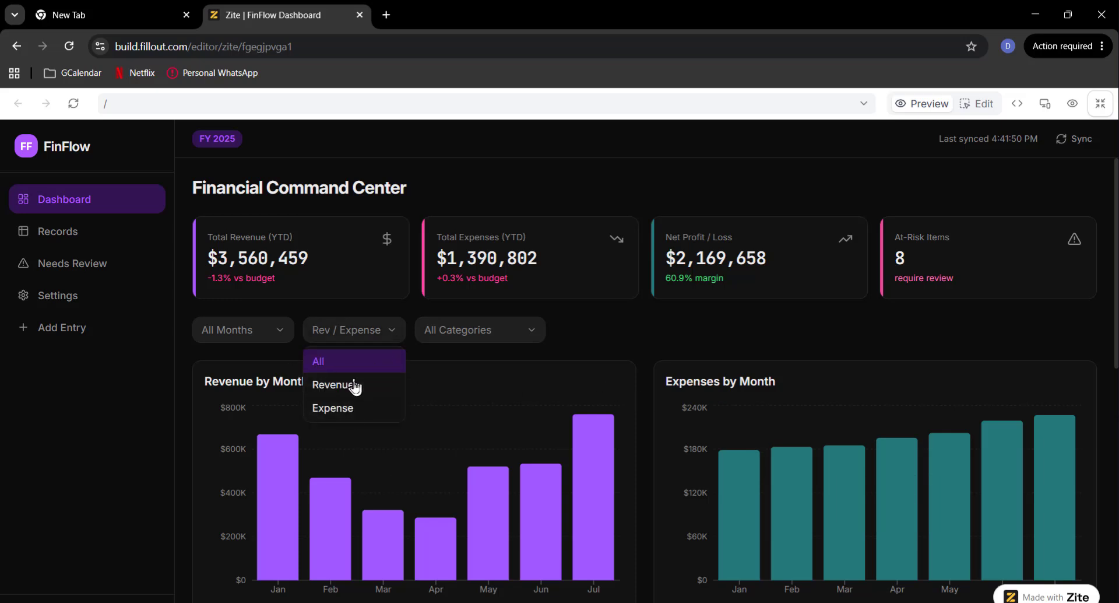
pyautogui.click(354, 385)
pyautogui.click(373, 332)
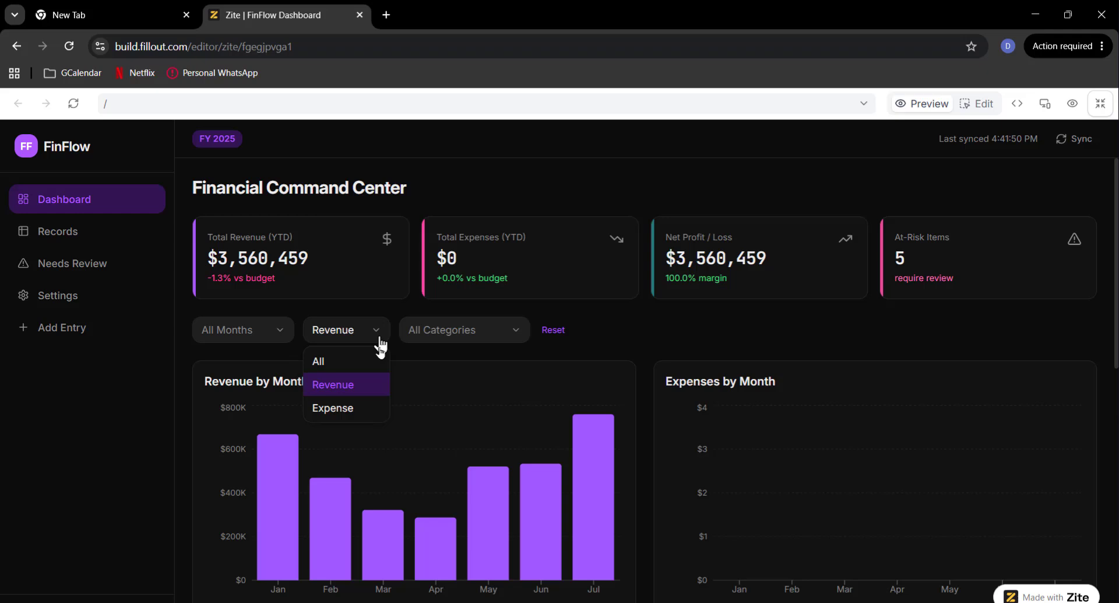
pyautogui.click(362, 407)
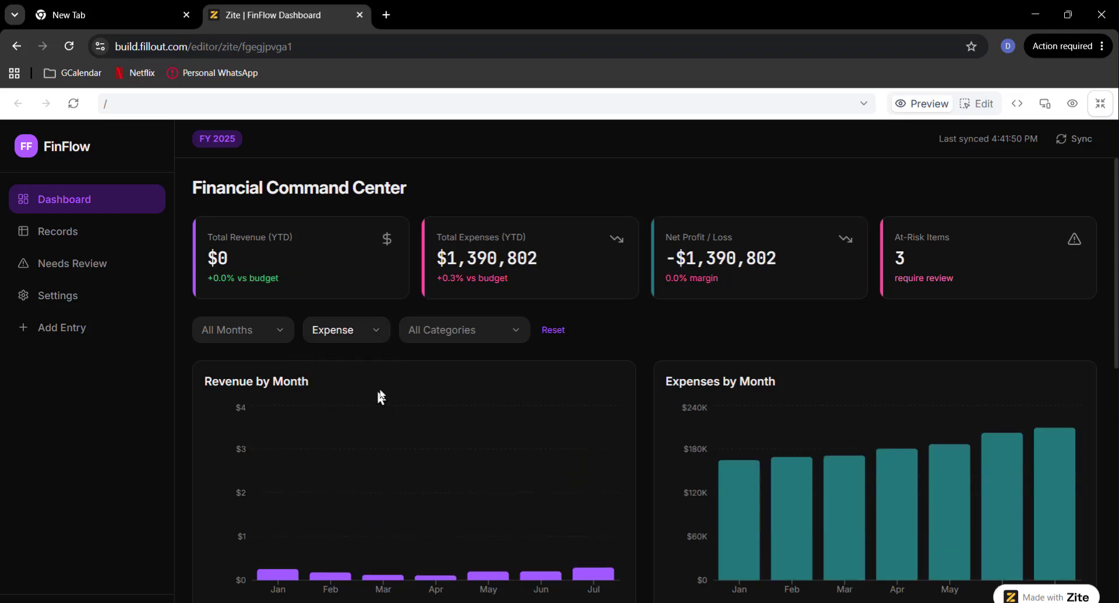
pyautogui.click(513, 338)
pyautogui.click(365, 352)
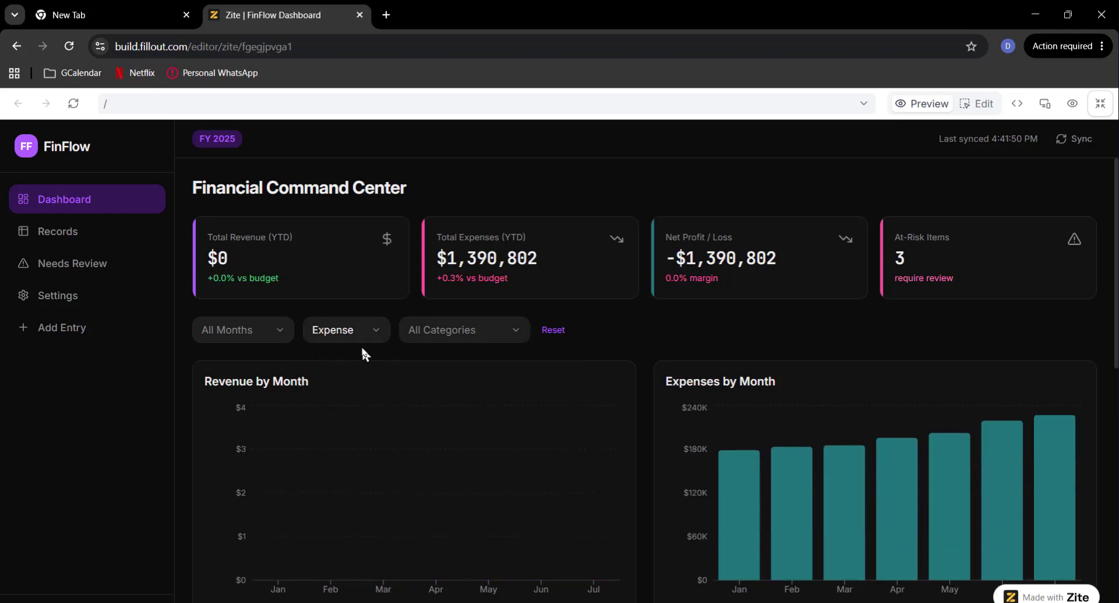
# - Filter the dashboard by the Account Maintenance (Platform Access) Fees category and browse the remaining category options
pyautogui.click(460, 344)
pyautogui.click(537, 466)
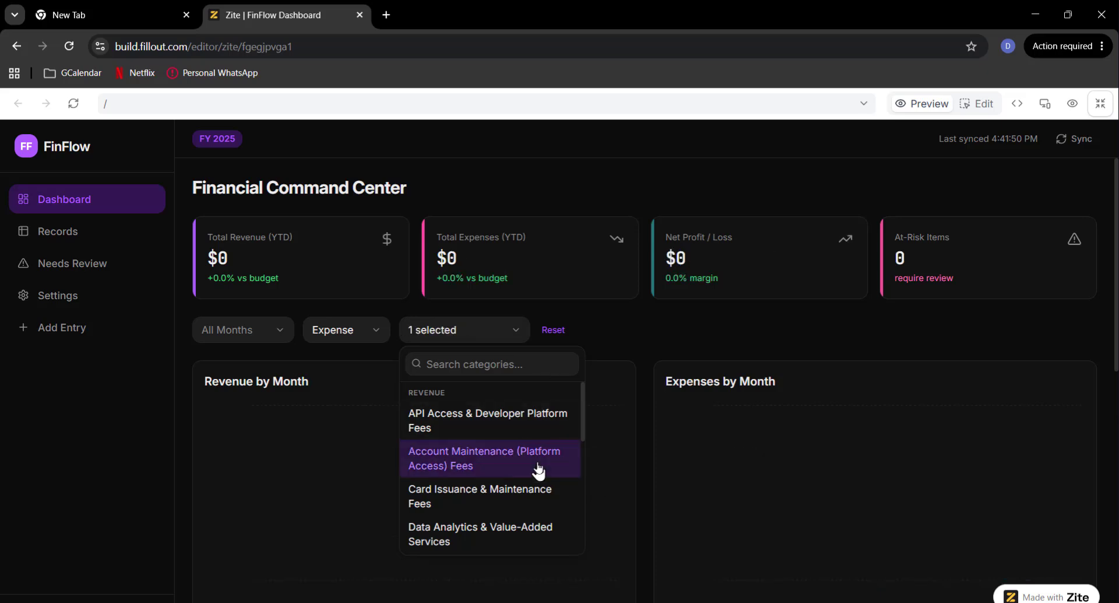
pyautogui.scroll(-5, 549, 408)
pyautogui.scroll(-1, 641, 461)
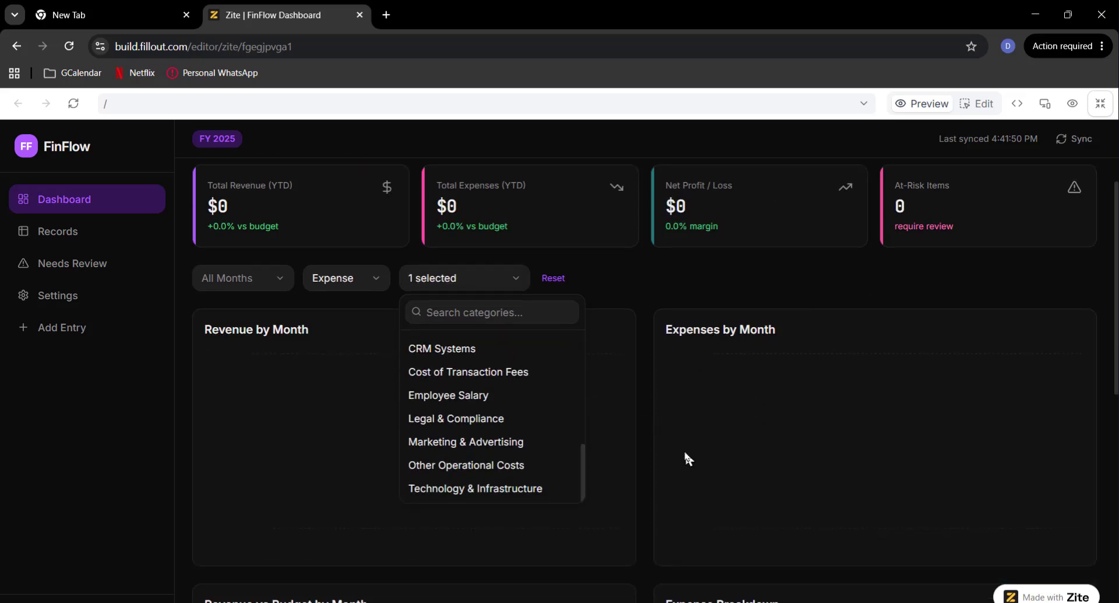
pyautogui.scroll(-9, 685, 452)
pyautogui.scroll(10, 683, 453)
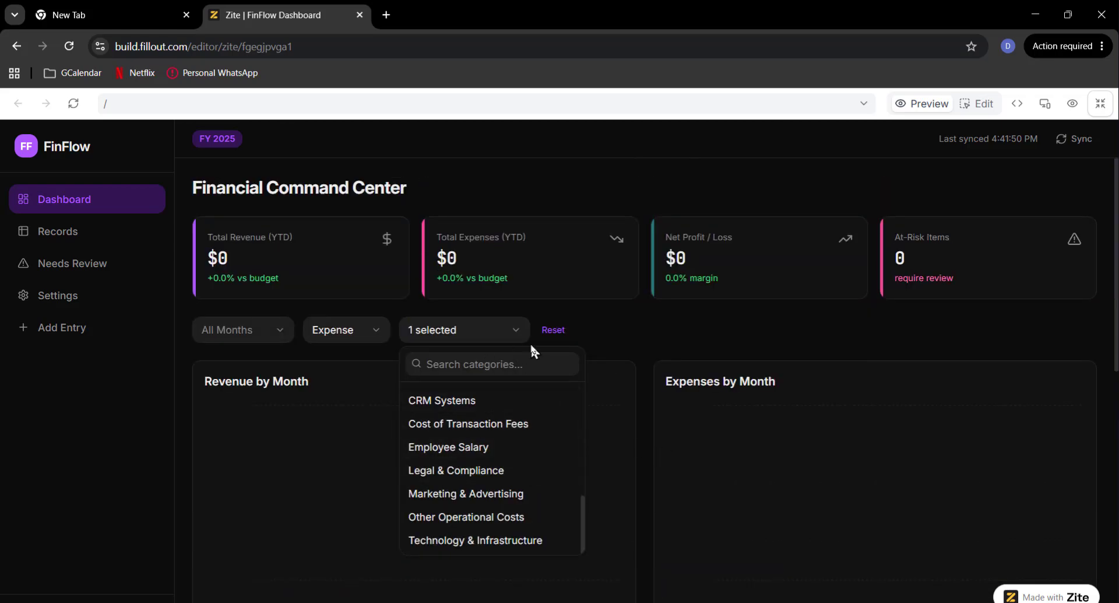
# - Reset all dashboard filters and view the monthly revenue and expense charts
pyautogui.click(553, 330)
pyautogui.click(553, 330)
pyautogui.scroll(-3, 281, 386)
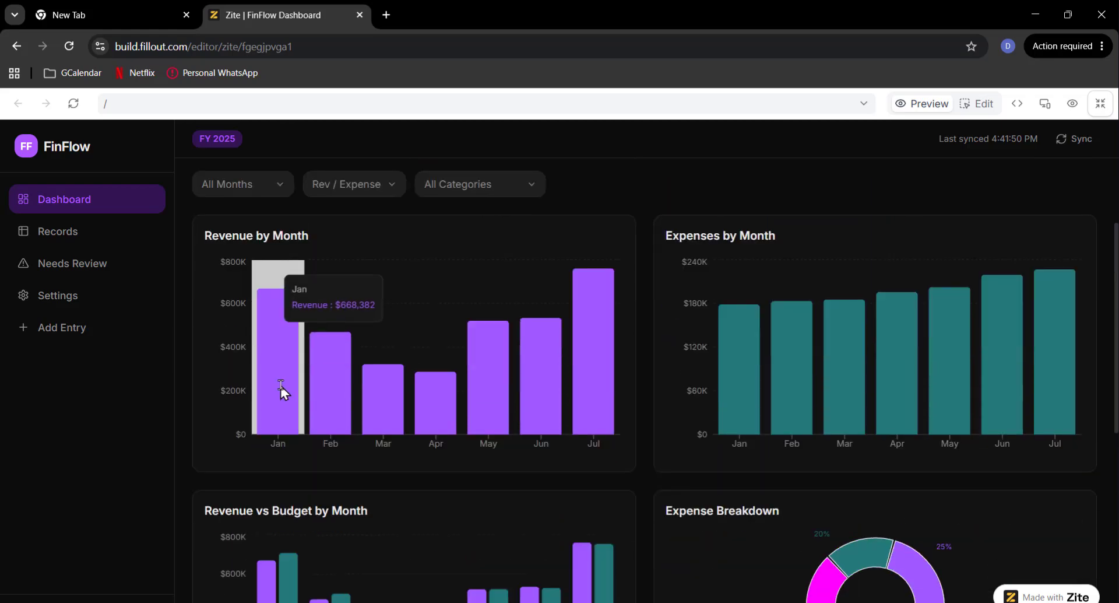
# - Open the Records page and look through all line items with their budget variances and statuses
pyautogui.click(84, 239)
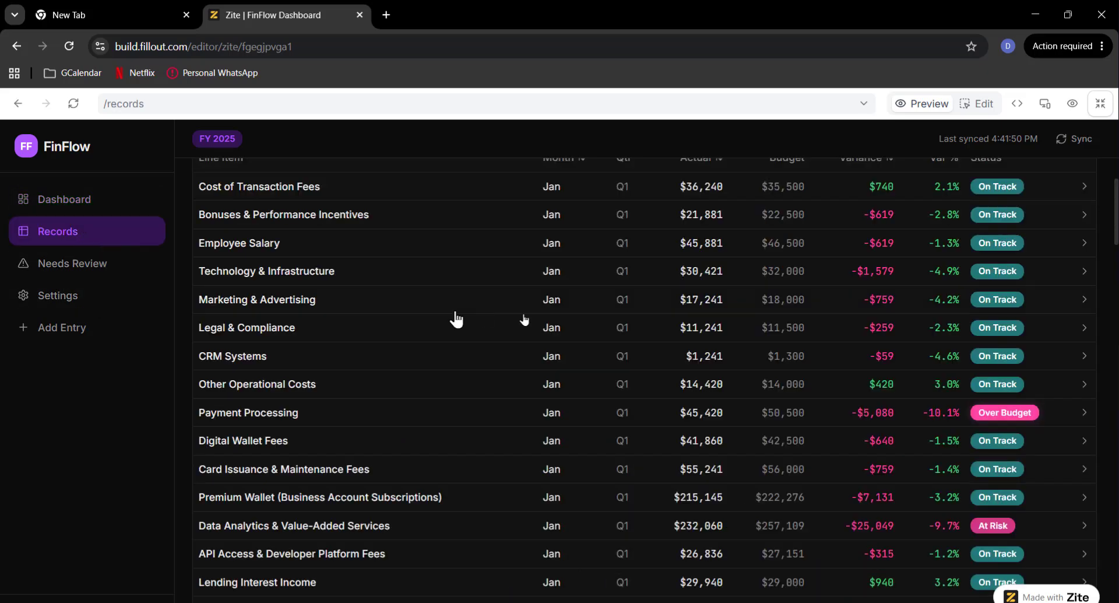
pyautogui.scroll(3, 666, 374)
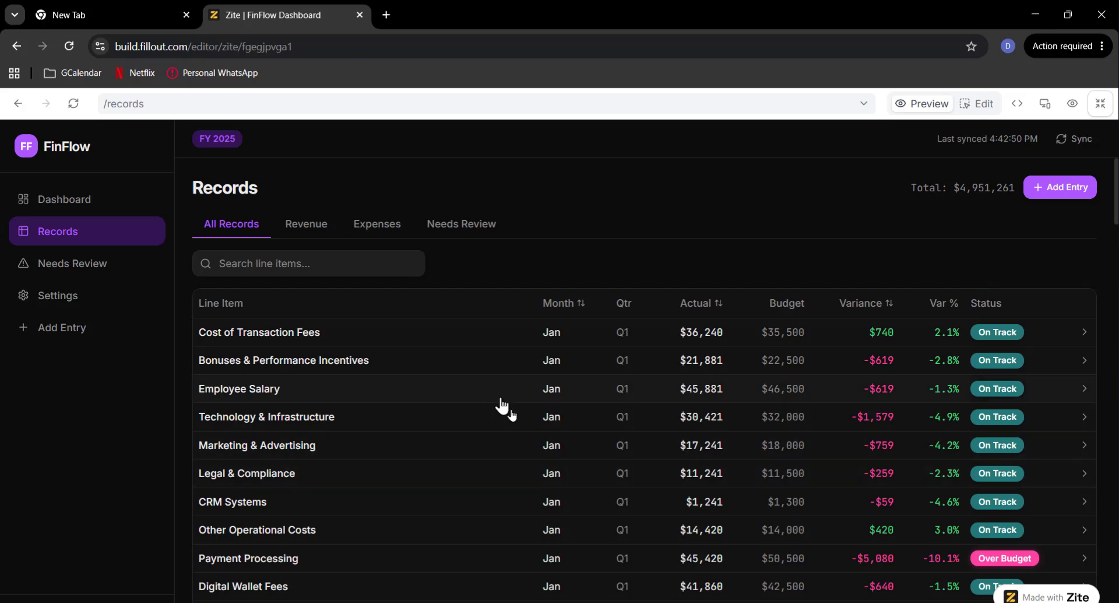
pyautogui.scroll(-4, 526, 434)
pyautogui.scroll(-8, 526, 434)
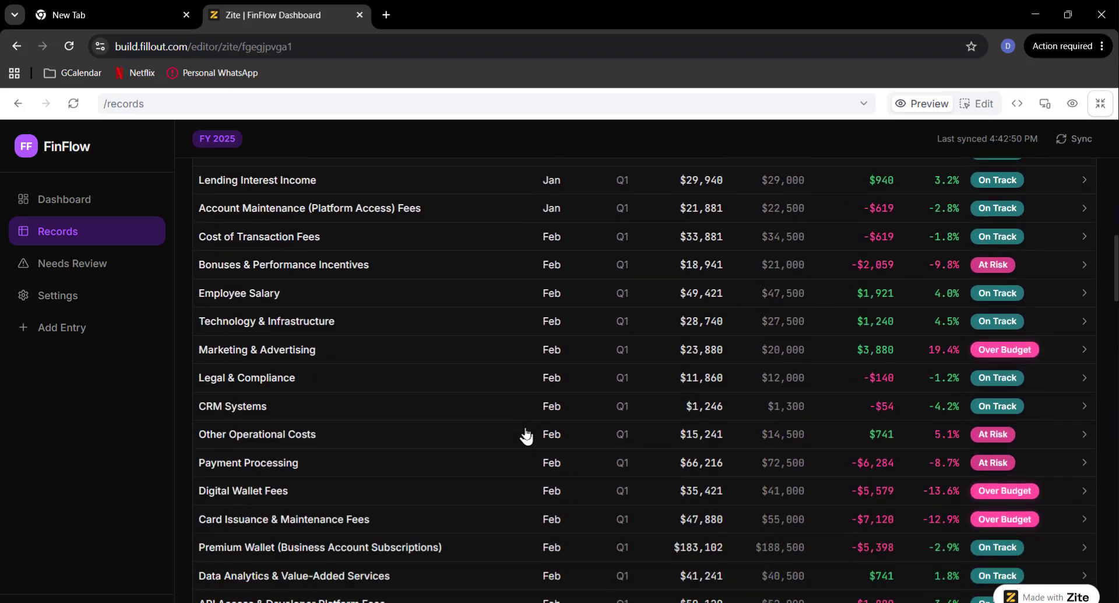
pyautogui.scroll(12, 526, 434)
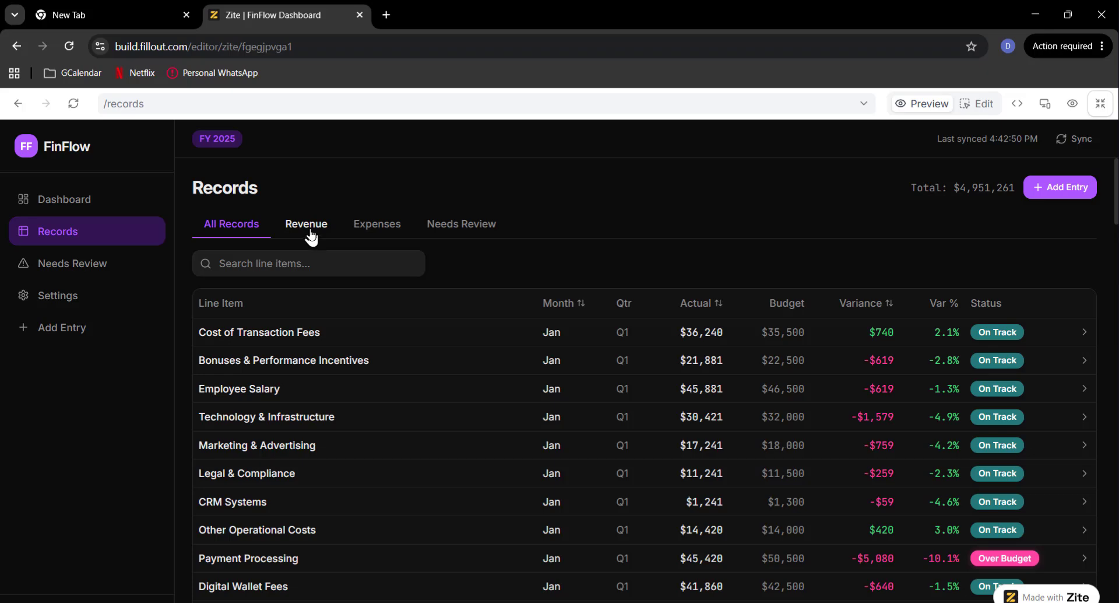
# - Show only the Revenue records and look through their actual, budget and variance figures
pyautogui.click(309, 235)
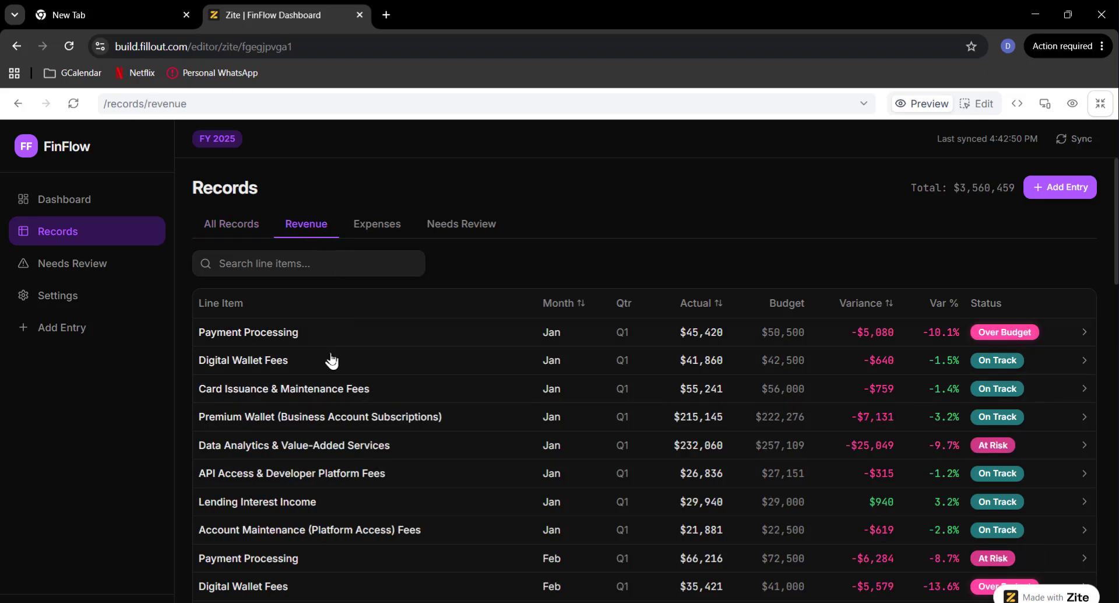
pyautogui.scroll(-5, 329, 431)
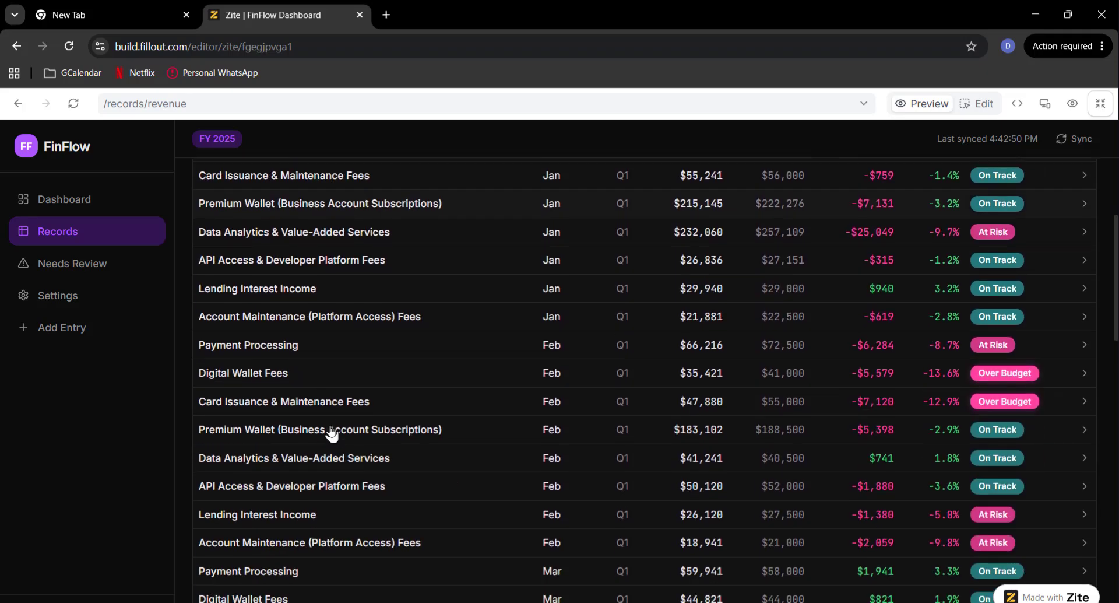
pyautogui.scroll(5, 329, 433)
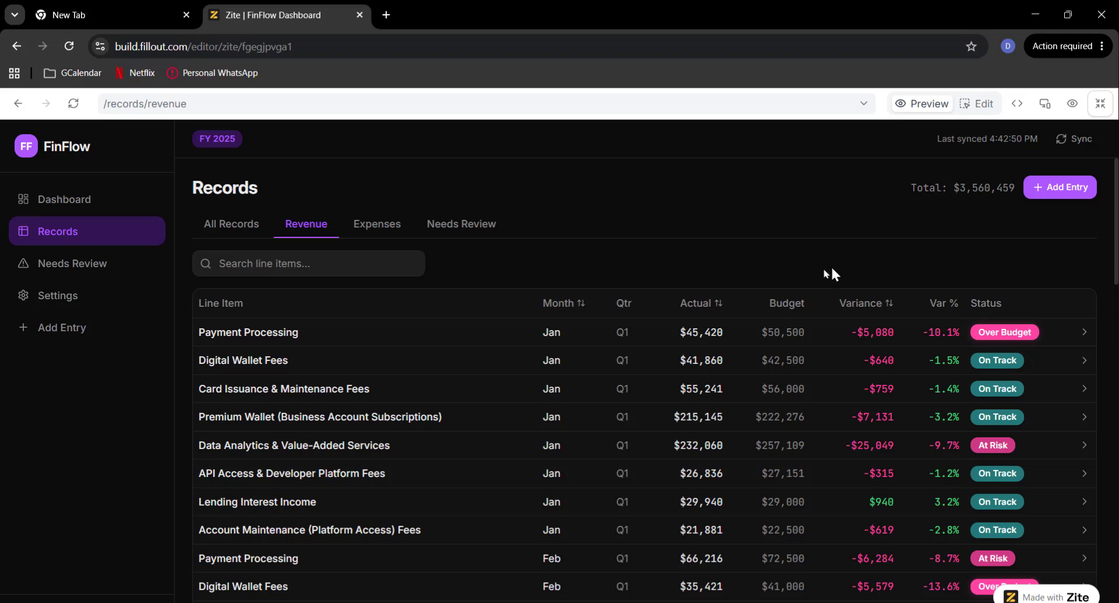
pyautogui.scroll(-3, 619, 481)
pyautogui.scroll(3, 619, 482)
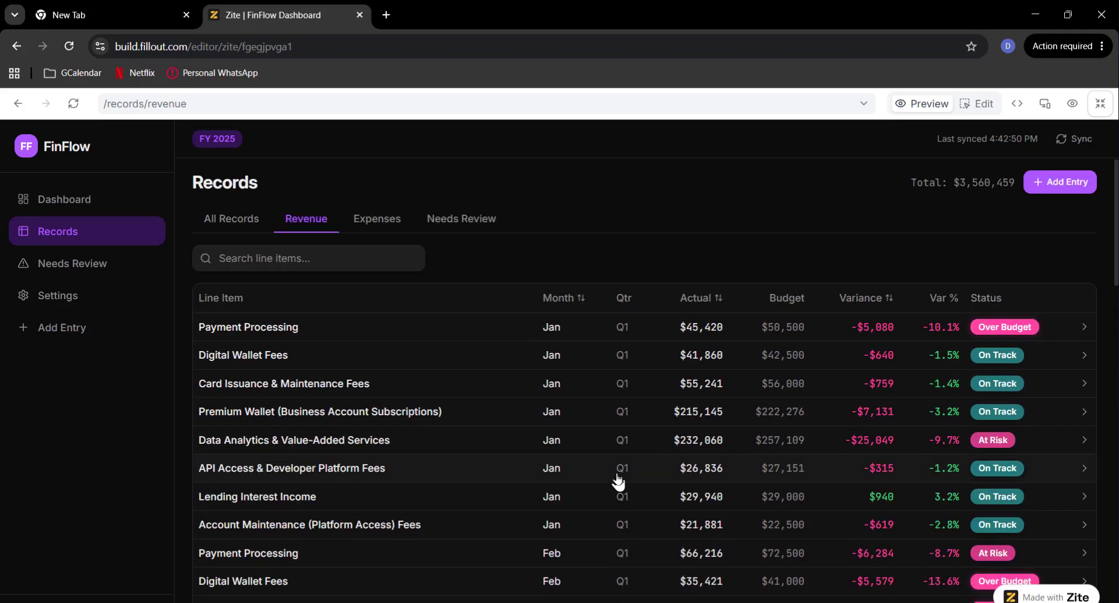
# - Show only the Expenses records and look through the list
pyautogui.click(387, 230)
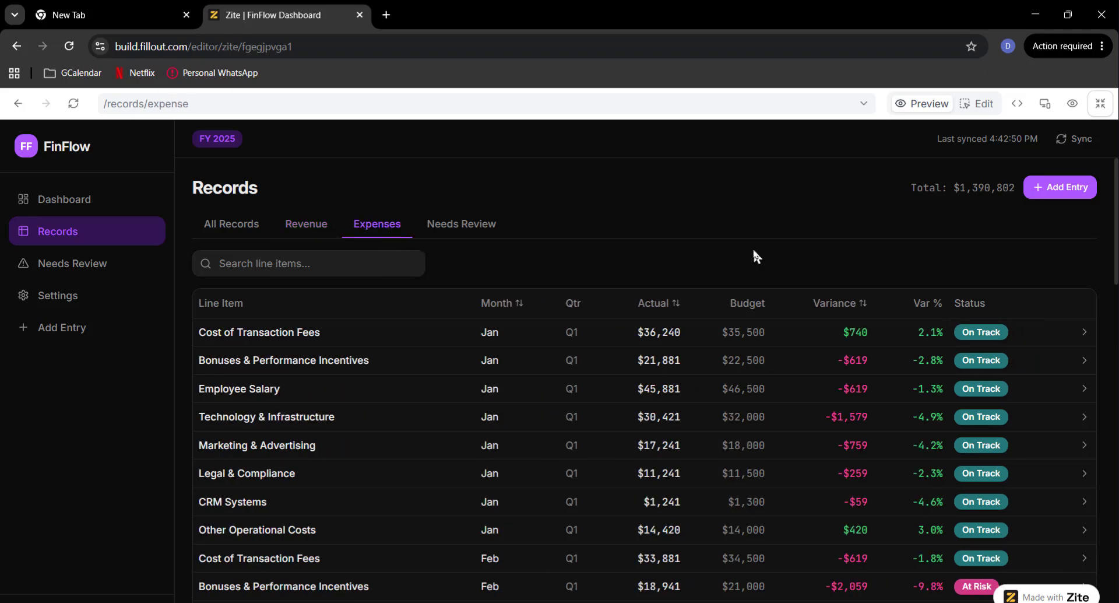
pyautogui.scroll(-3, 753, 250)
pyautogui.scroll(3, 754, 250)
pyautogui.scroll(-2, 755, 258)
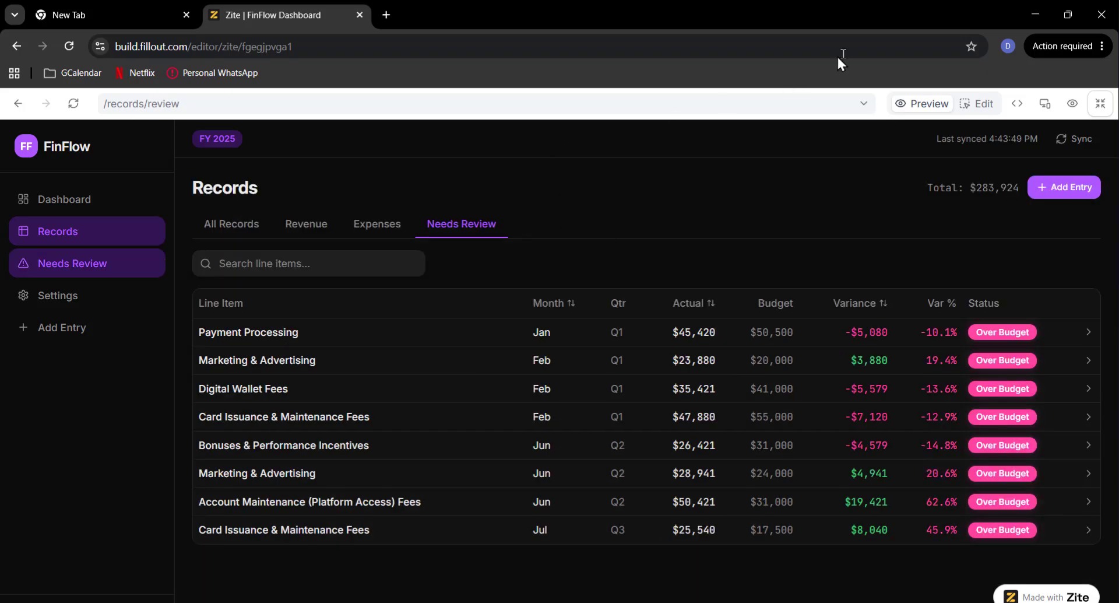
# - Switch to the FinFlow prompt summary in Google Docs and read from the introduction to the core purpose section
pyautogui.click(1037, 15)
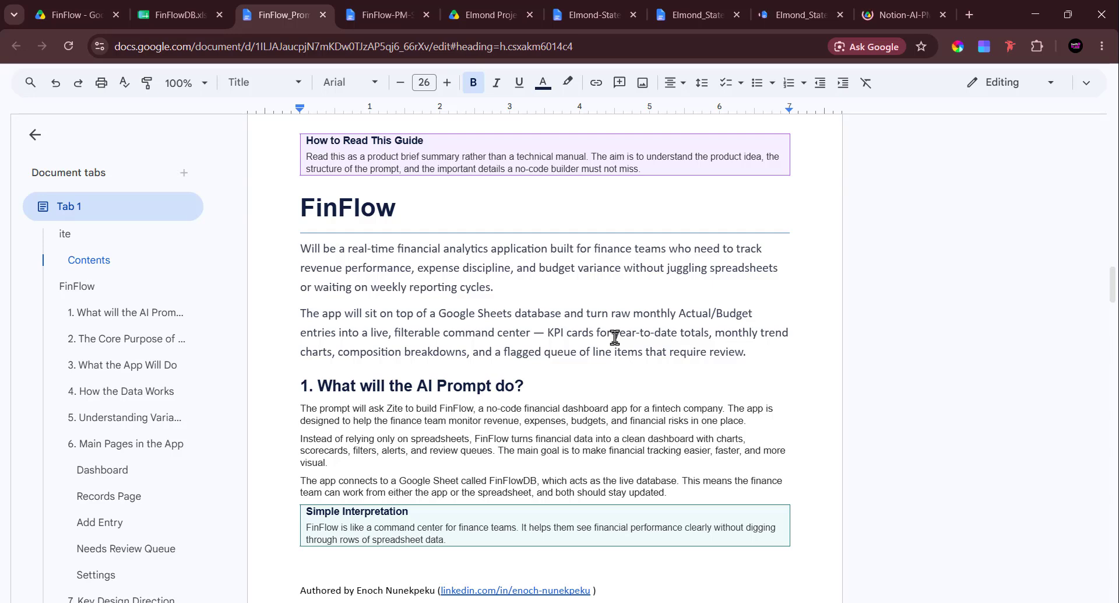
pyautogui.scroll(-6, 614, 337)
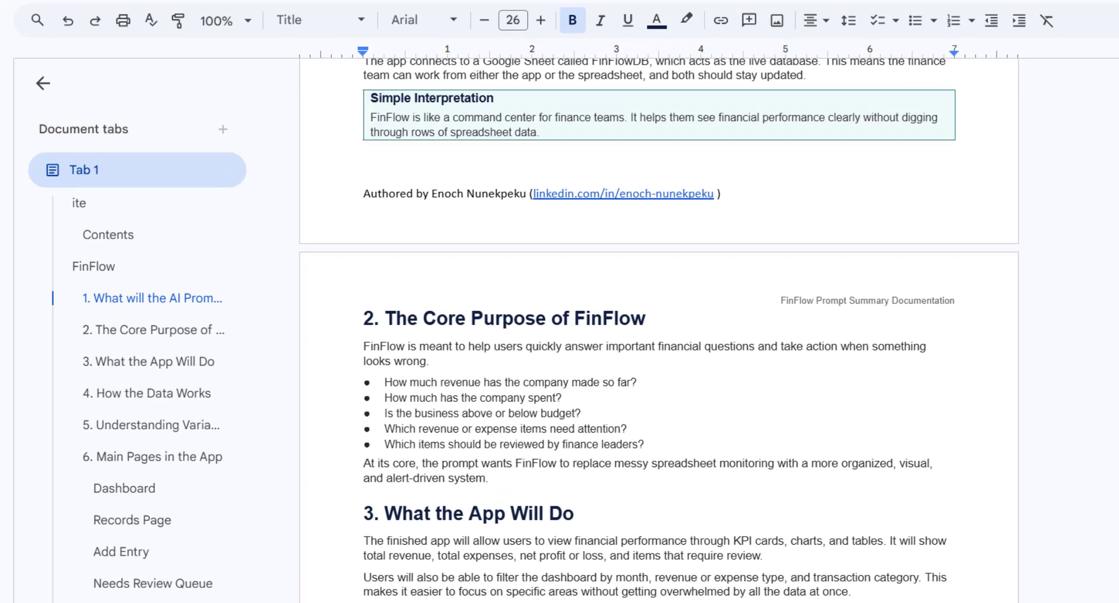
# - Open the FinFlowDB spreadsheet and examine its Rev/Expense, Transaction Type/Category, Month, Actual/Budget and Amount columns
pyautogui.click(187, 14)
pyautogui.scroll(-10, 457, 473)
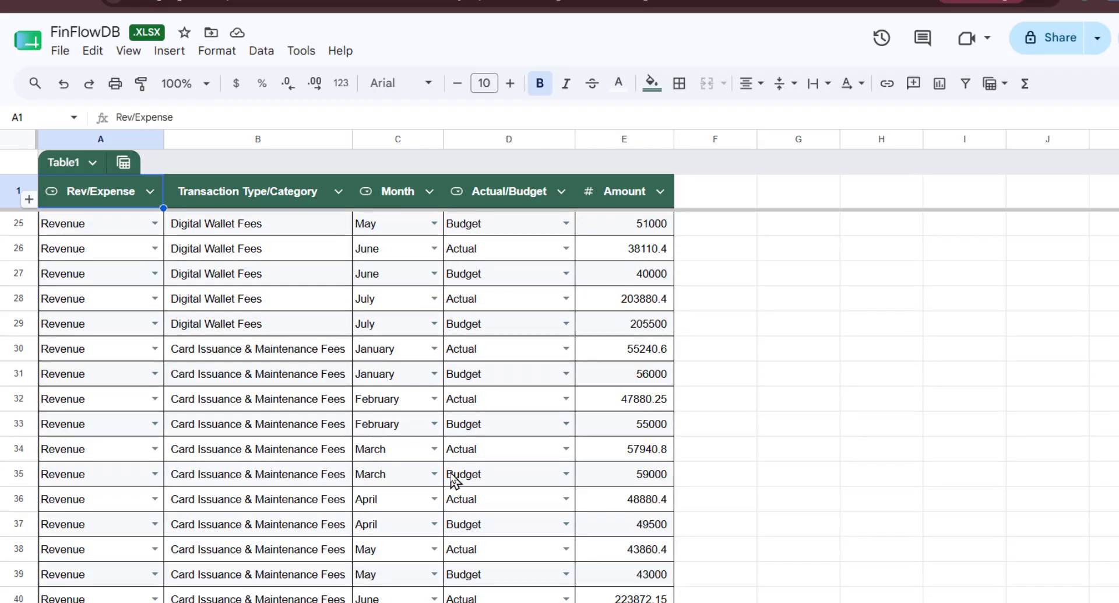
pyautogui.scroll(6, 448, 475)
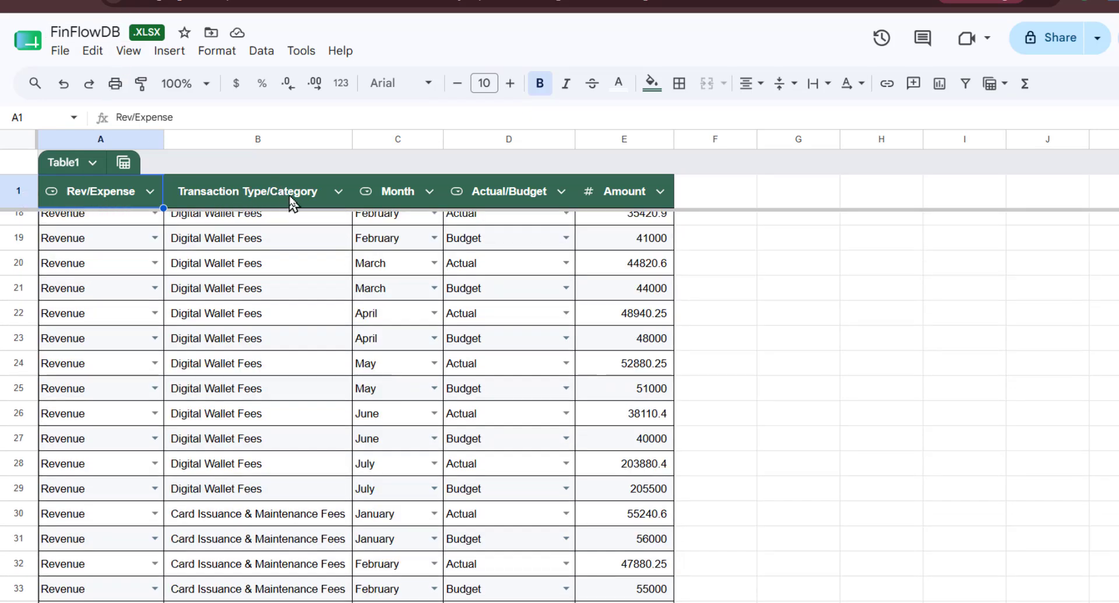
pyautogui.scroll(5, 403, 204)
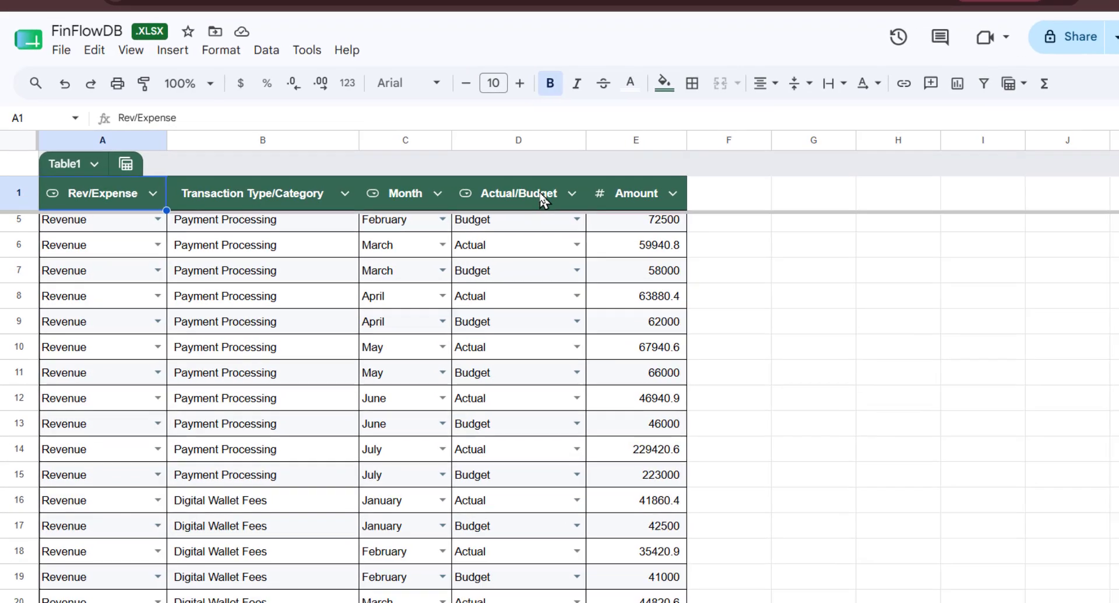
pyautogui.scroll(2, 544, 201)
# - Switch to FinFlow-Master-Prompt.md in VS Code, maximize the window and read the master prompt's critical build configuration
pyautogui.moveTo(692, 599)
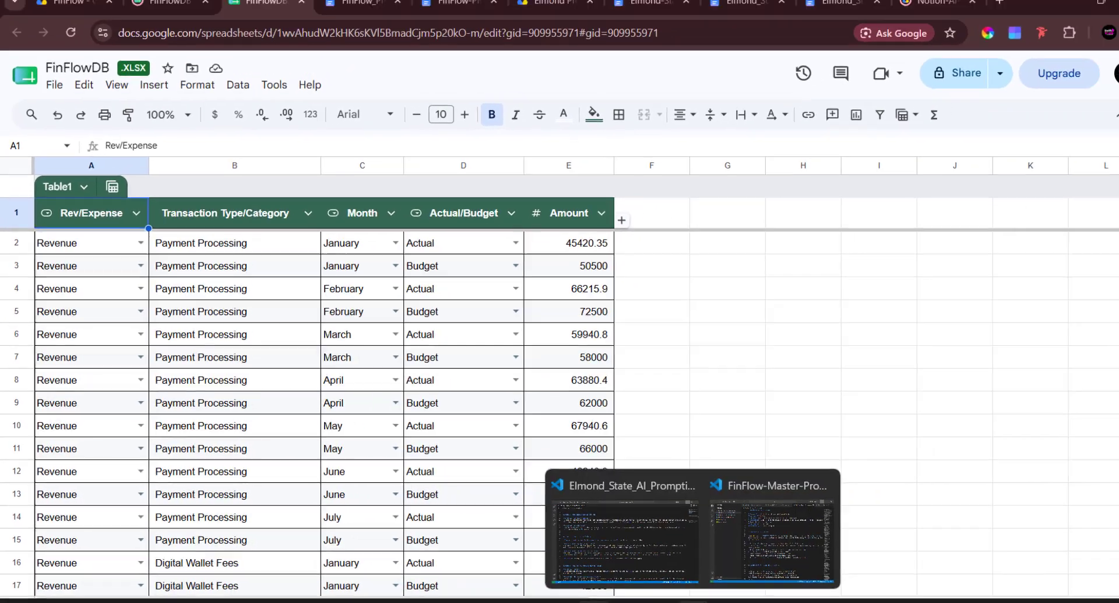
pyautogui.moveTo(645, 533)
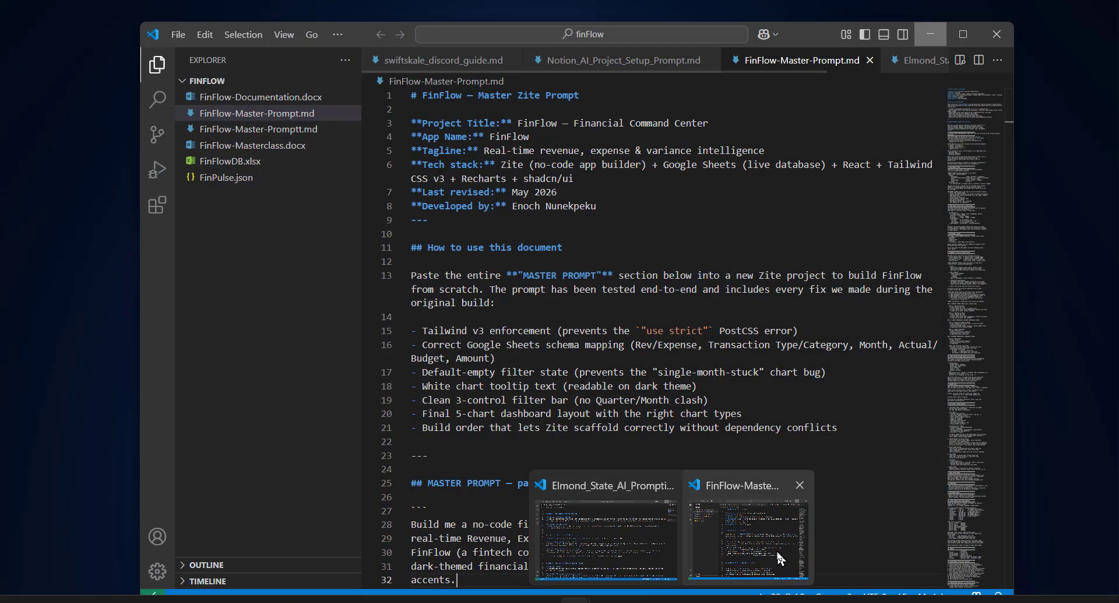
pyautogui.click(776, 549)
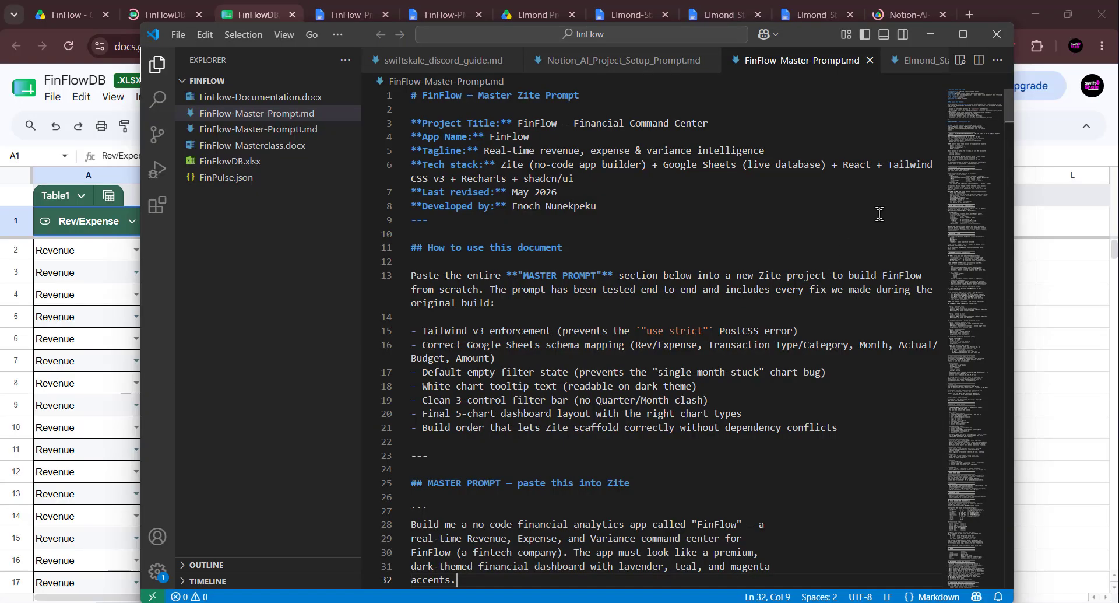
pyautogui.click(963, 34)
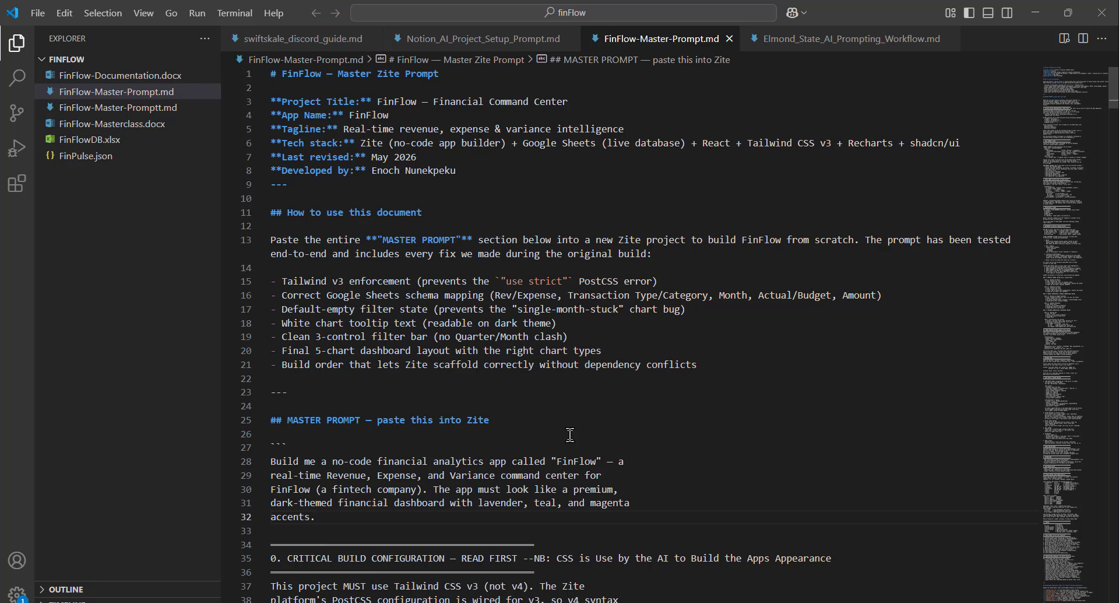
pyautogui.scroll(-6, 569, 434)
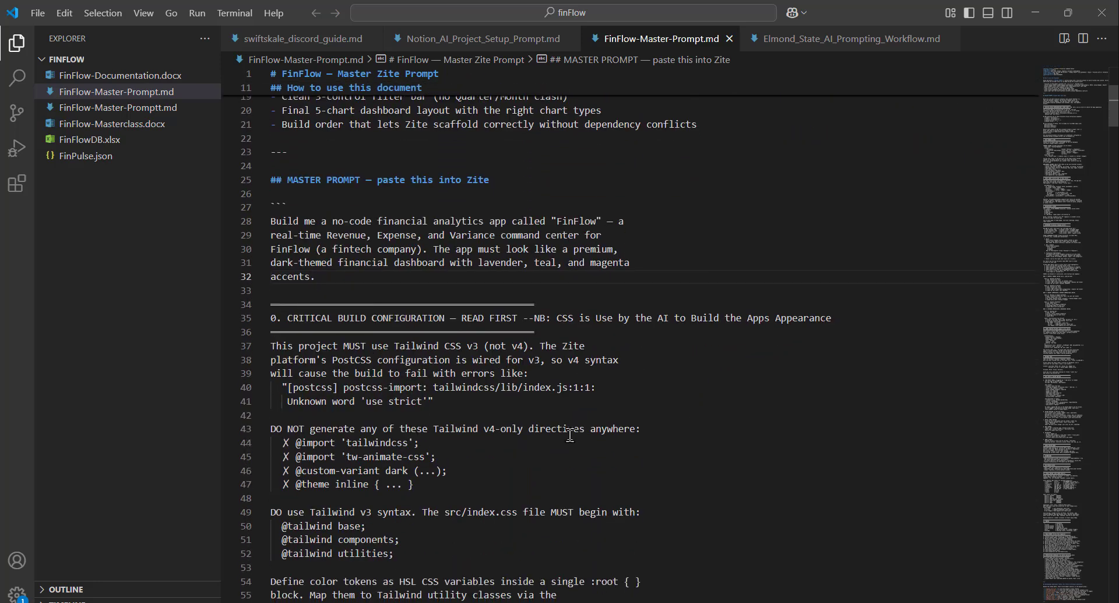
pyautogui.scroll(-1, 570, 434)
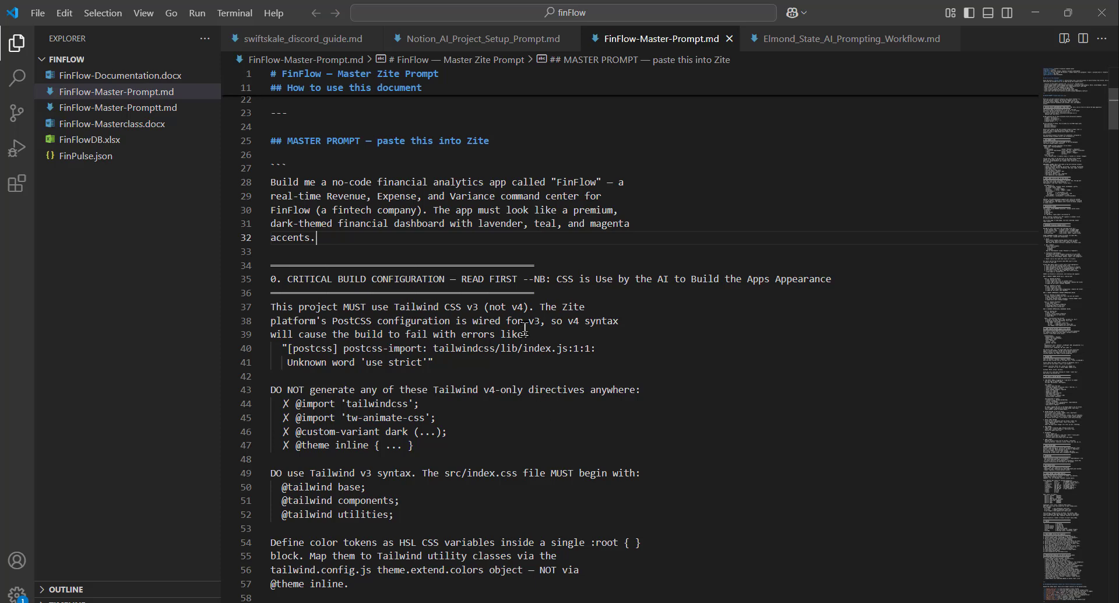
pyautogui.scroll(-1, 558, 405)
pyautogui.scroll(-2, 558, 409)
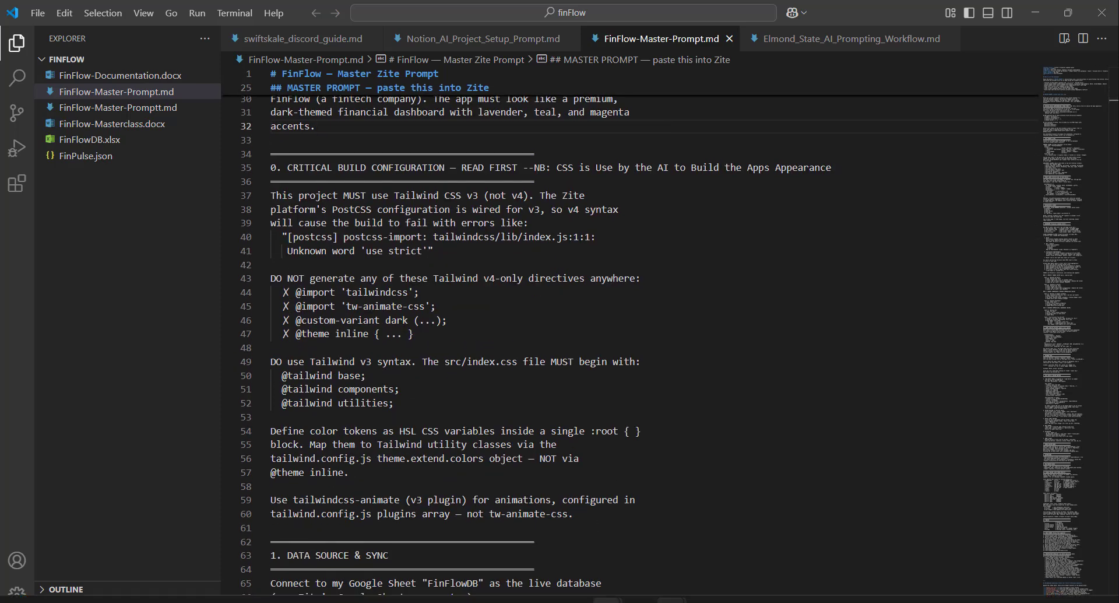
# - Switch back to Chrome, revisit the FinFlow prompt summary document and open the FinFlow-PM document
pyautogui.moveTo(575, 599)
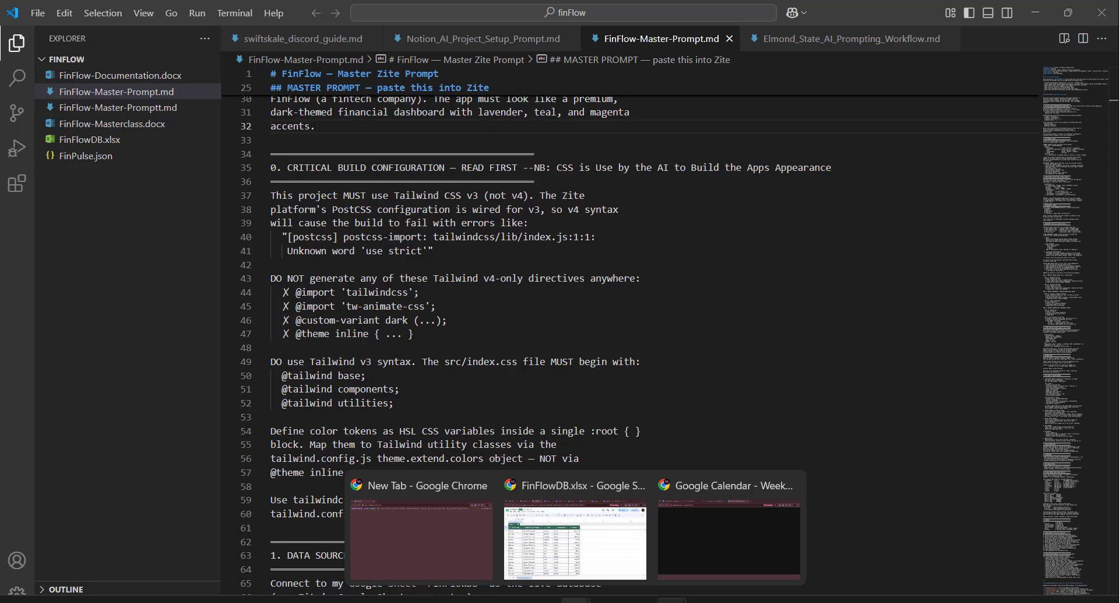
pyautogui.click(576, 539)
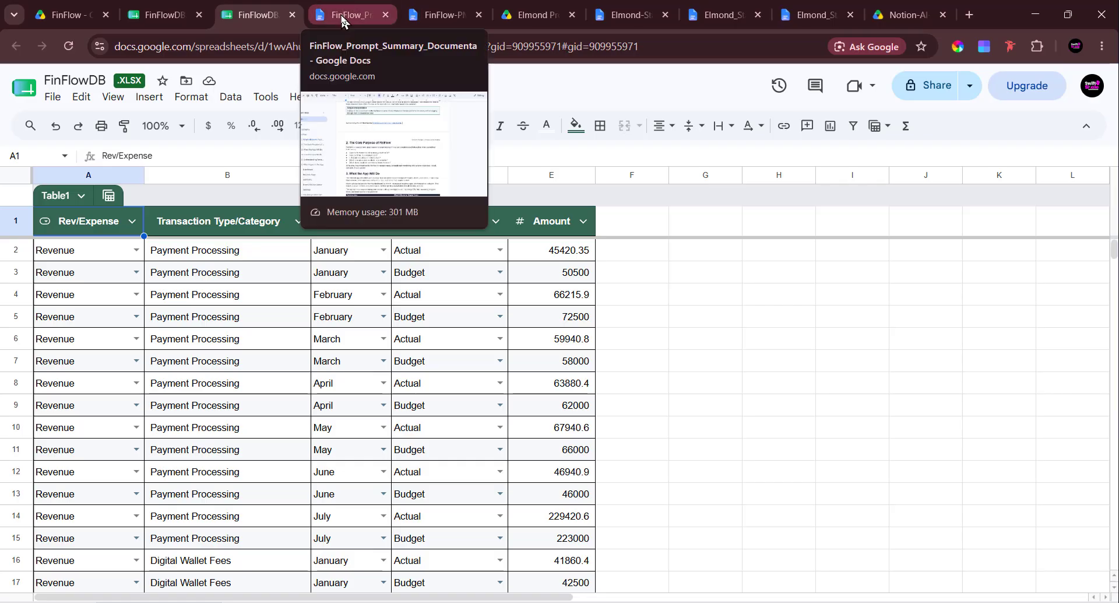
pyautogui.click(342, 22)
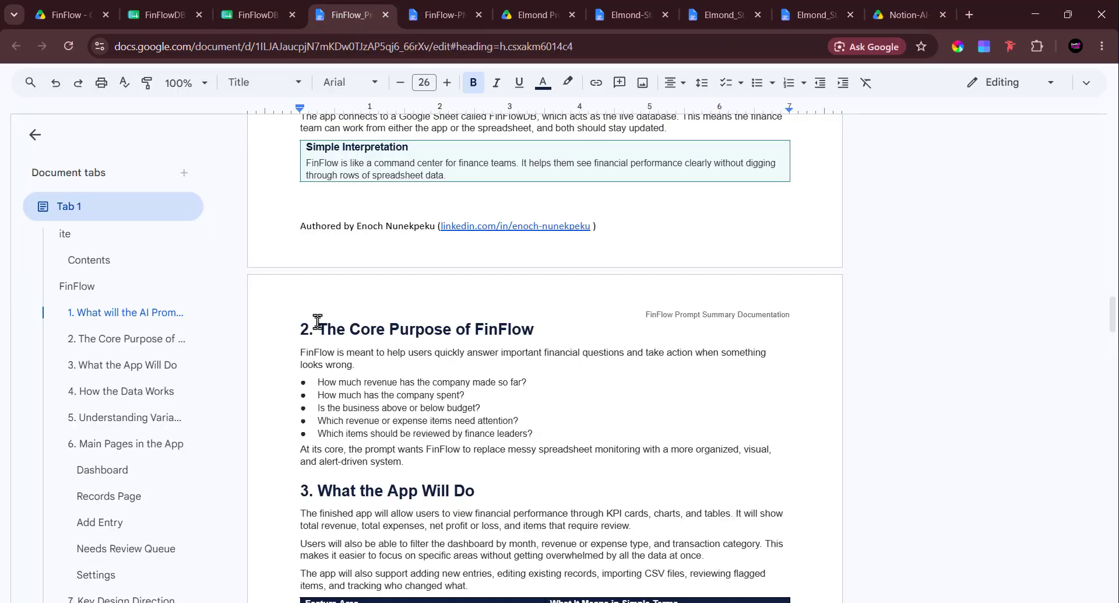
pyautogui.click(431, 19)
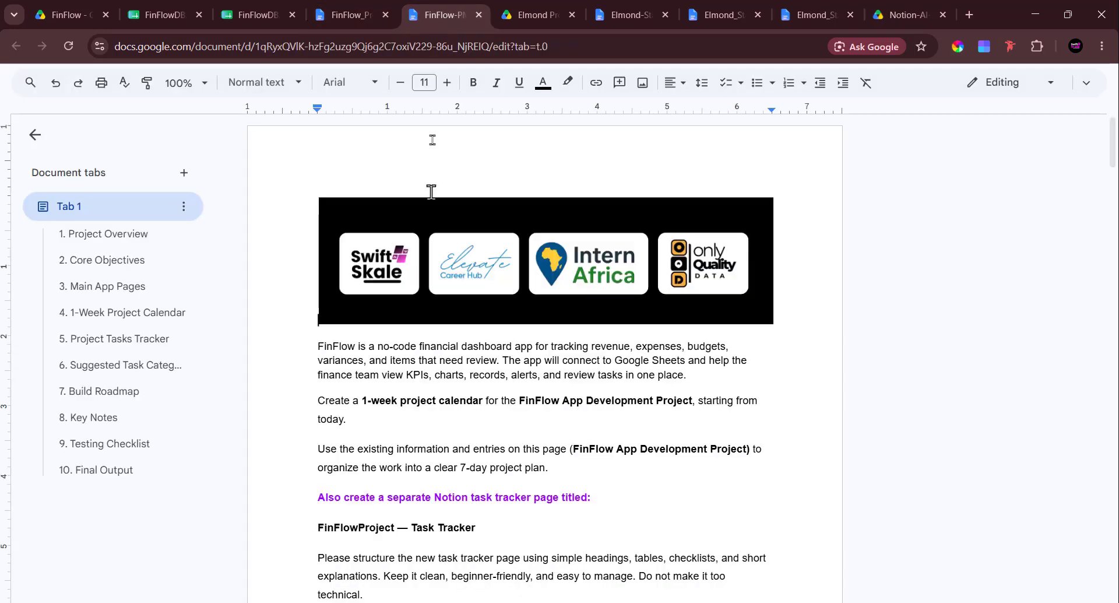
# - Skim the FinFlow-PM document's Main App Pages and 1-Week Project Calendar sections
pyautogui.scroll(-20, 430, 310)
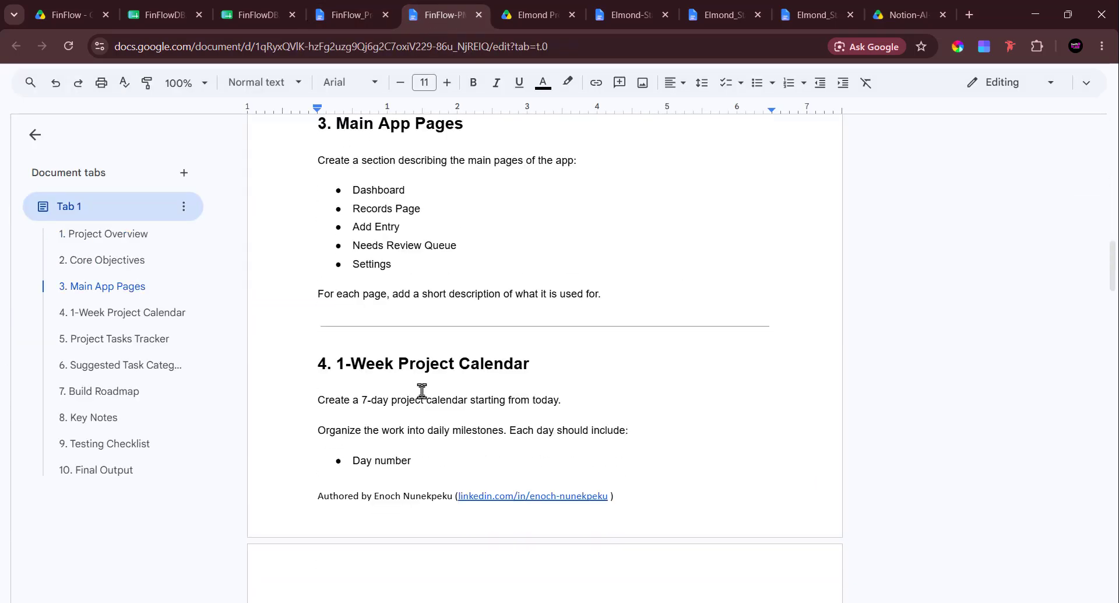
pyautogui.scroll(-5, 422, 391)
pyautogui.scroll(20, 422, 391)
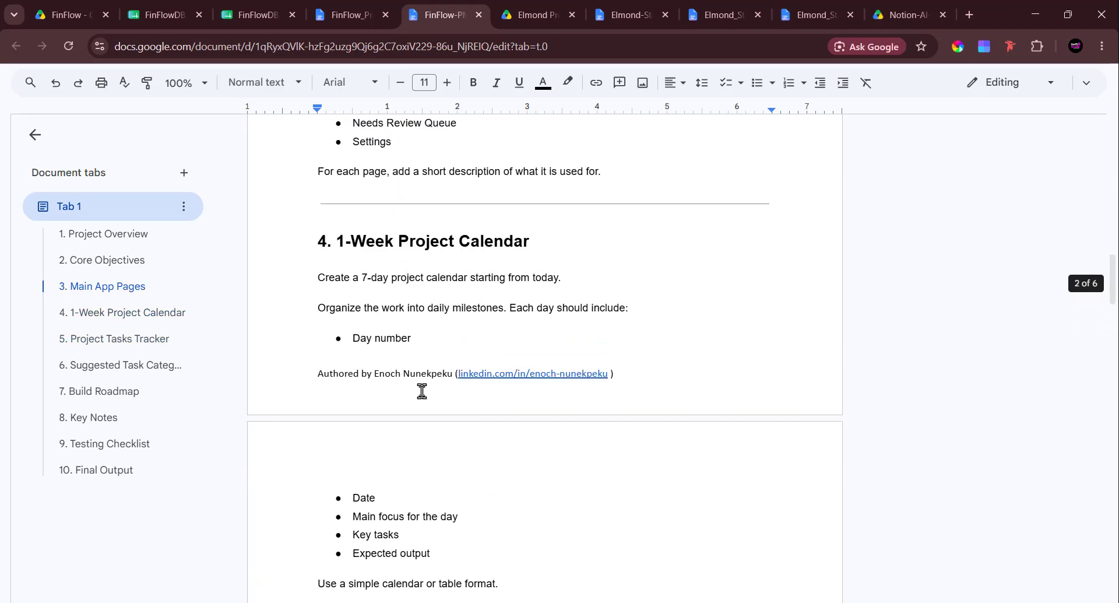
# - Return to the FinFlow prompt summary document and review its cover page and Document Purpose note
pyautogui.click(327, 16)
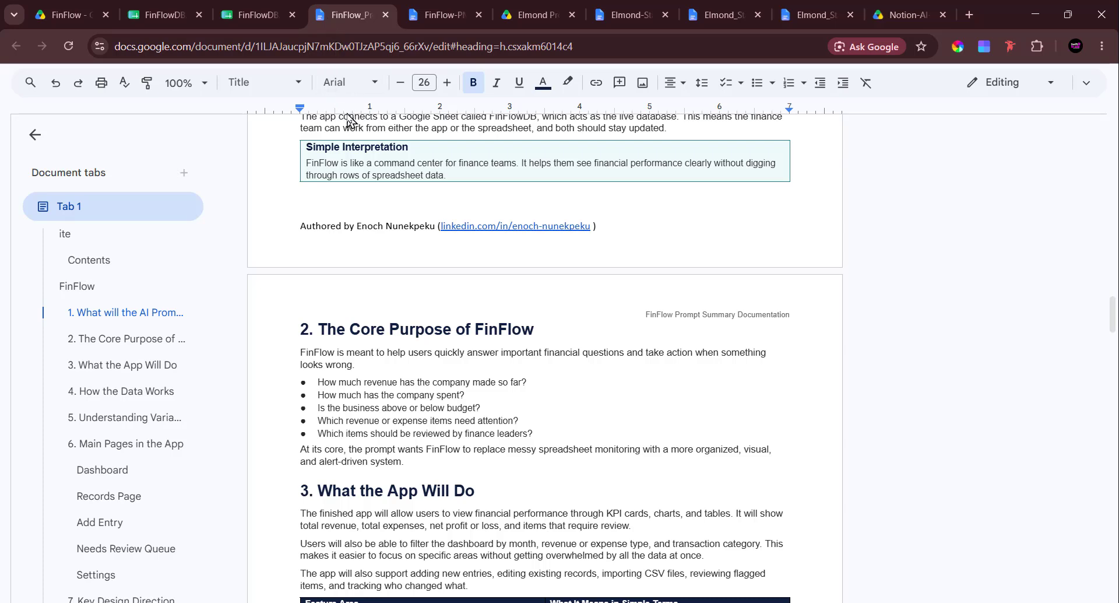
pyautogui.scroll(10, 343, 239)
pyautogui.scroll(10, 342, 239)
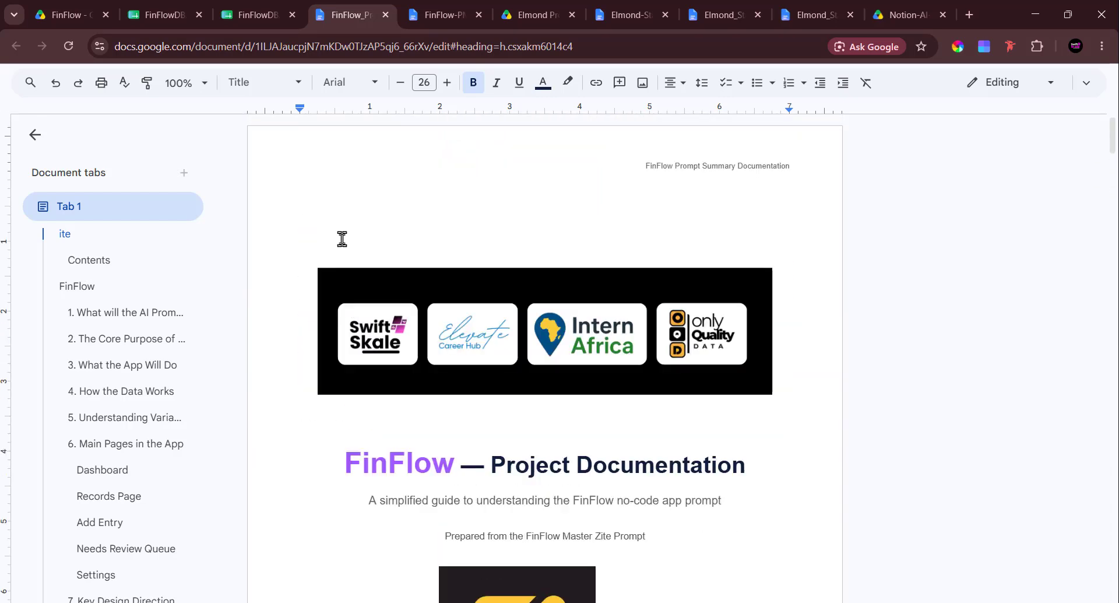
pyautogui.scroll(-2, 342, 239)
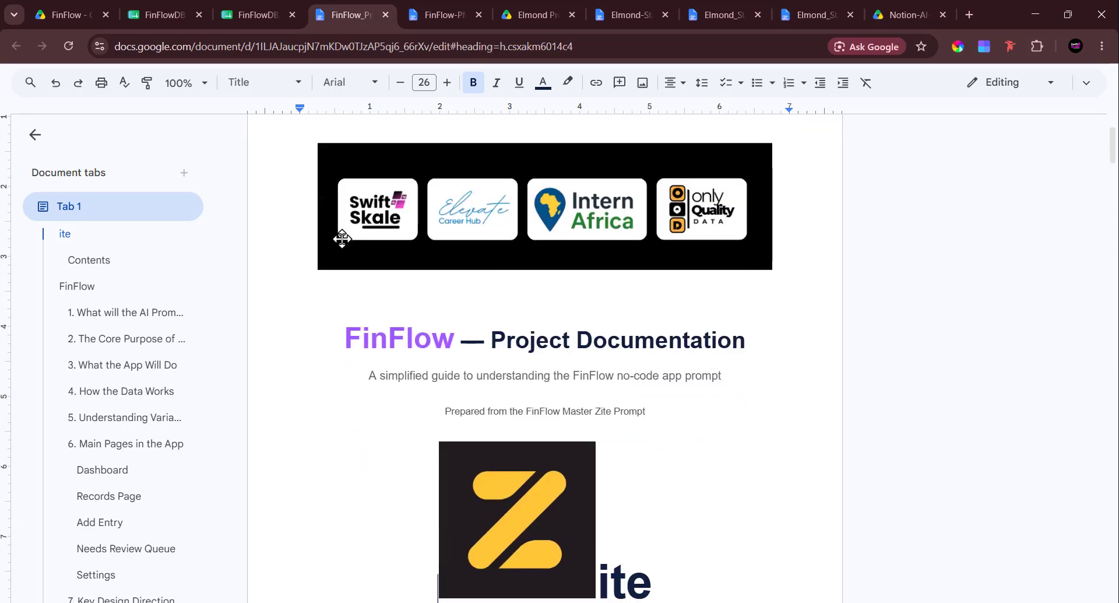
pyautogui.scroll(-2, 310, 337)
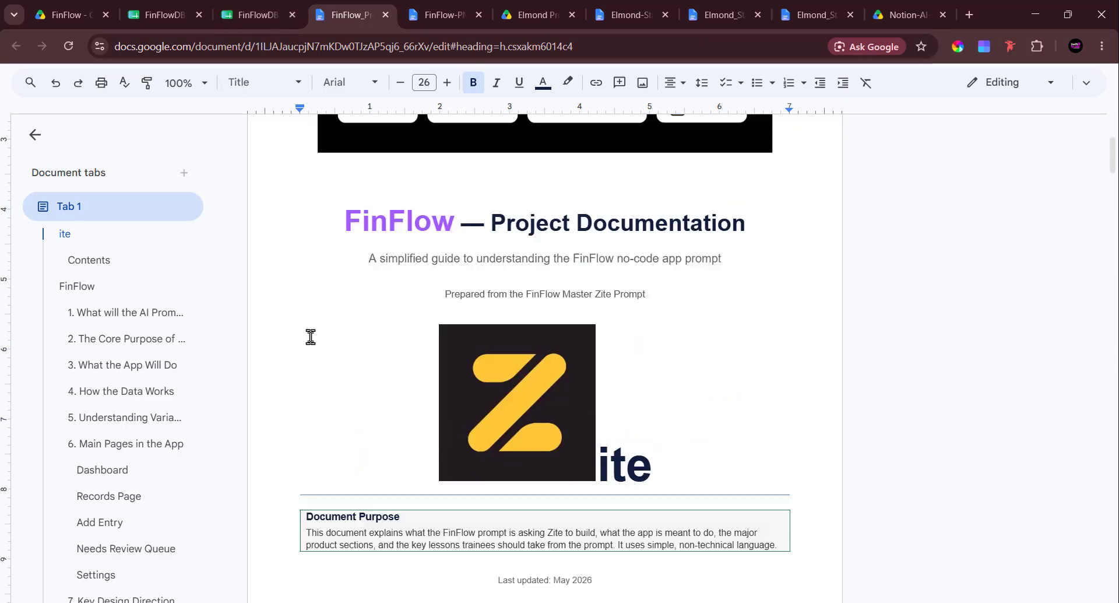
pyautogui.scroll(-7, 310, 336)
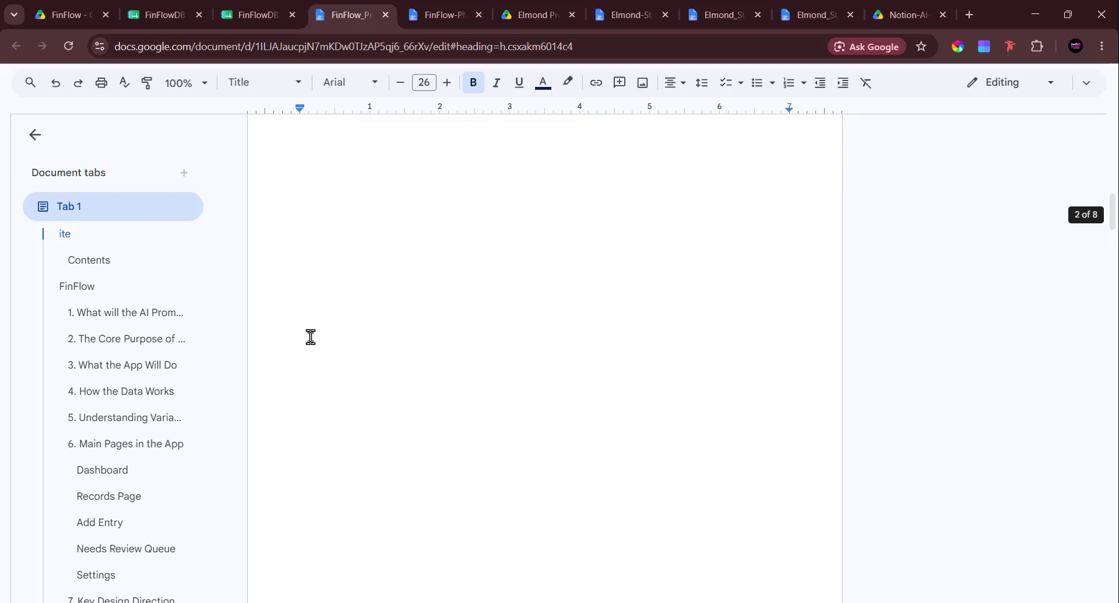
# - Read the FinFlow introduction and section 1, What will the AI Prompt do?, at an enlarged view
pyautogui.scroll(-8, 310, 337)
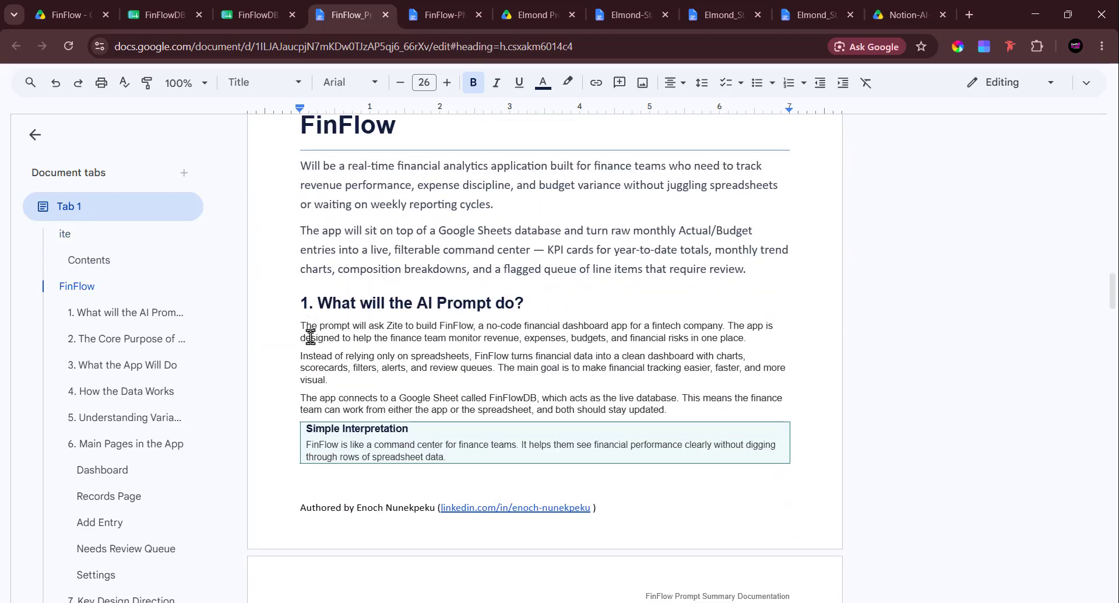
pyautogui.scroll(1, 376, 296)
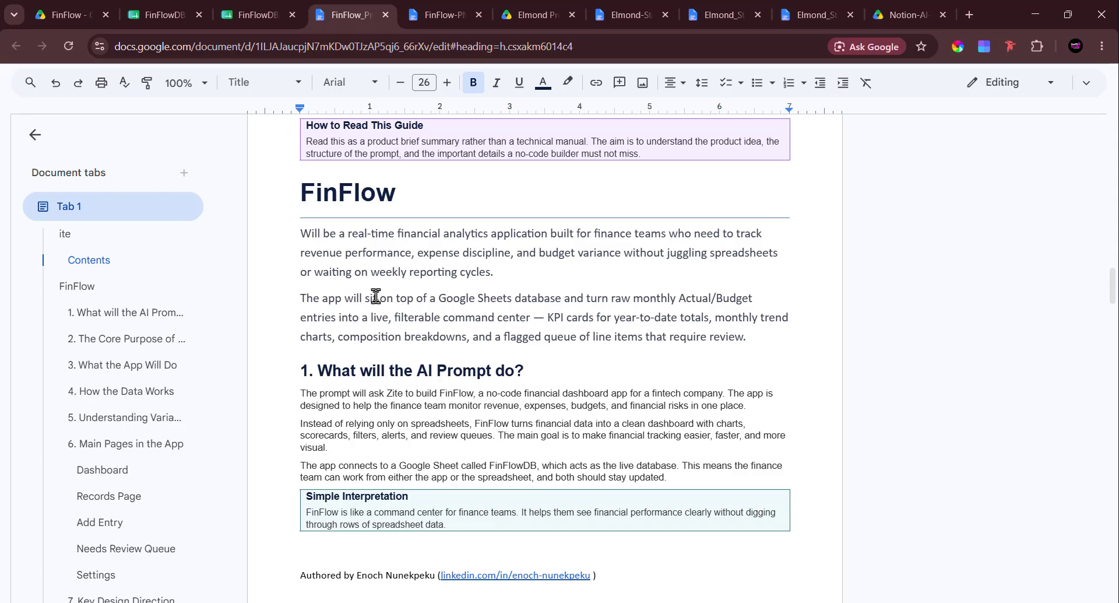
pyautogui.scroll(-2, 376, 296)
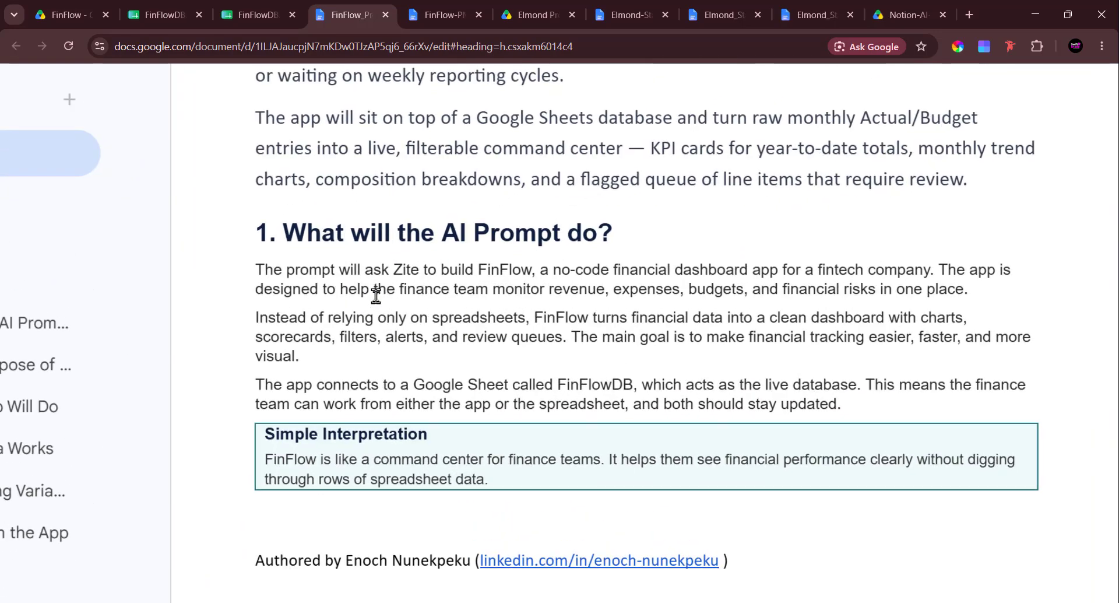
pyautogui.scroll(1, 376, 296)
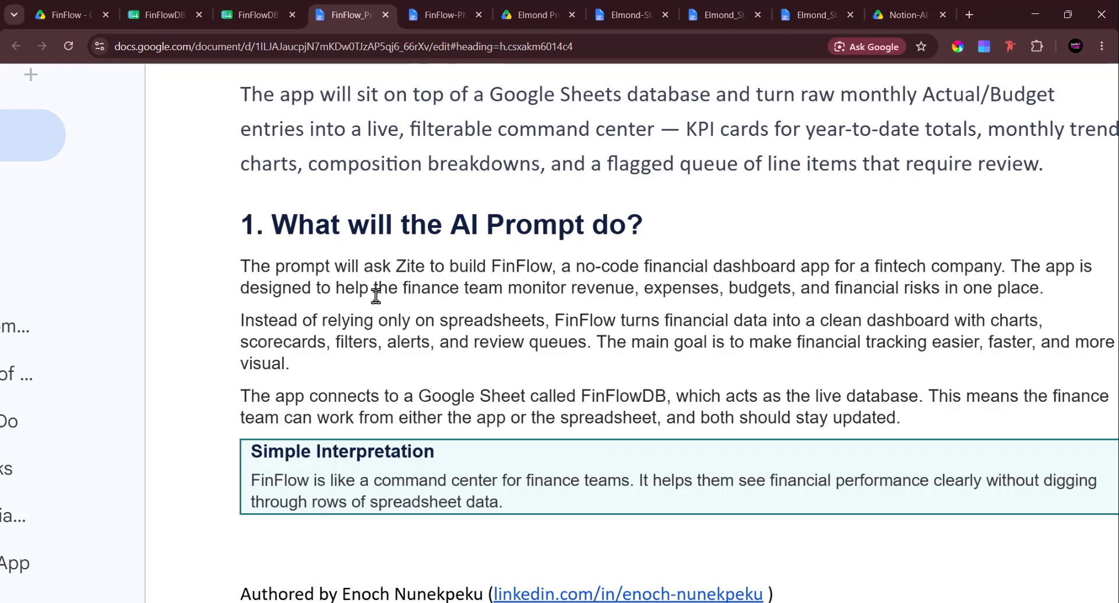
pyautogui.scroll(1, 376, 296)
pyautogui.hscroll(1, 376, 296)
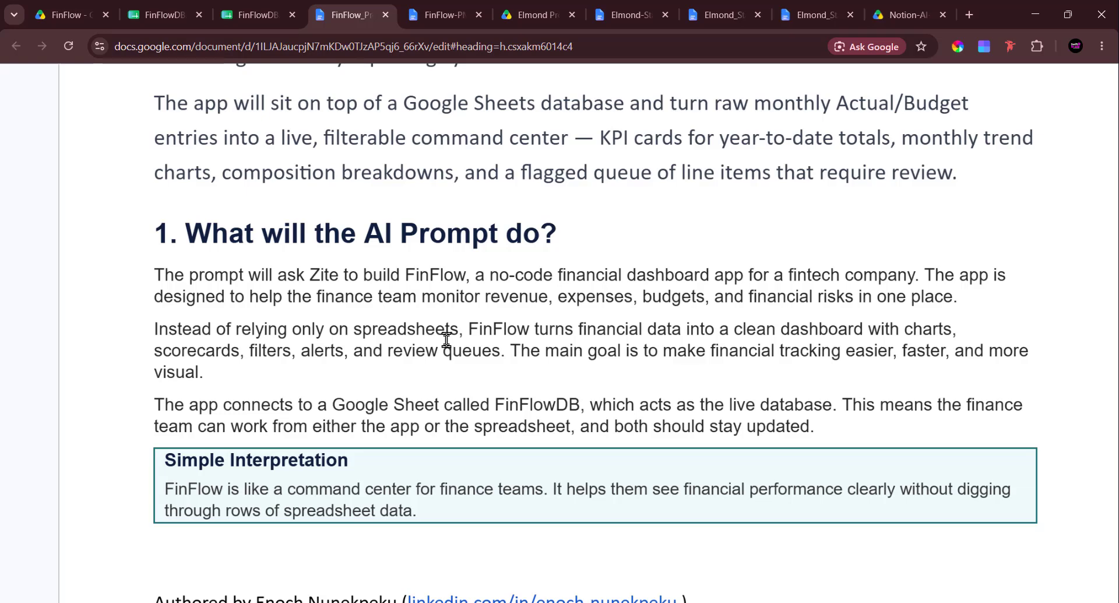
# - Read section 2 on FinFlow's core purpose and section 3 with its Feature Area table
pyautogui.scroll(-5, 446, 339)
pyautogui.scroll(-5, 446, 339)
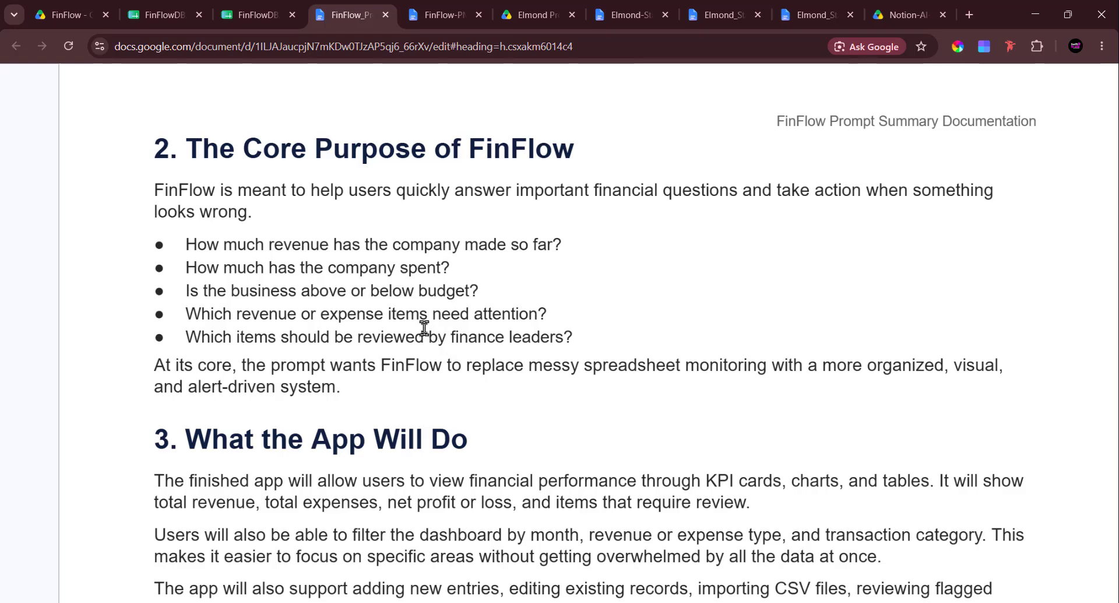
pyautogui.scroll(-1, 425, 326)
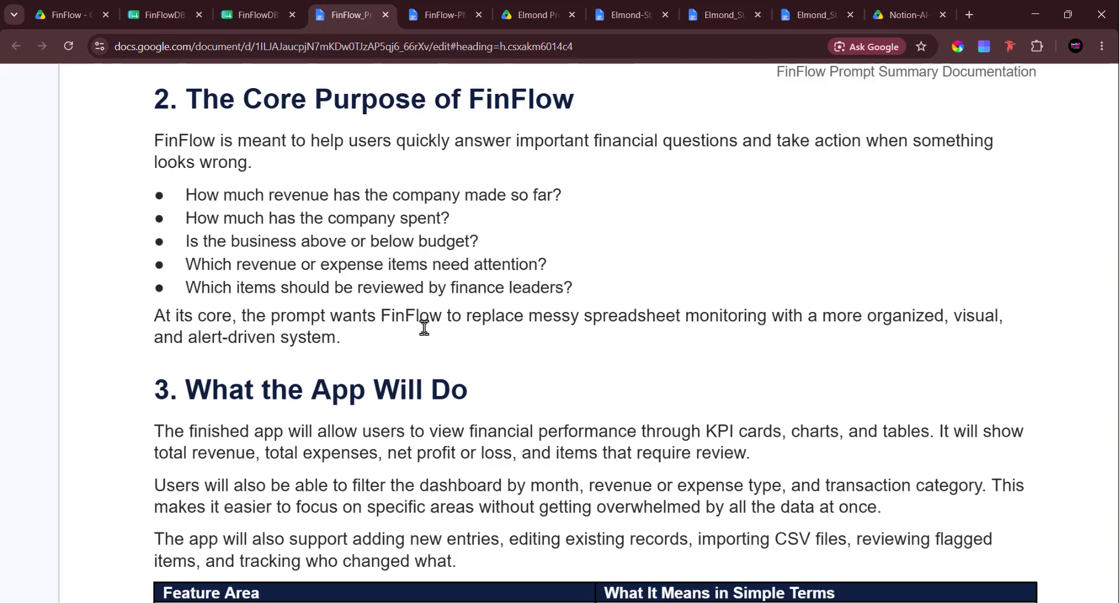
pyautogui.scroll(-1, 424, 327)
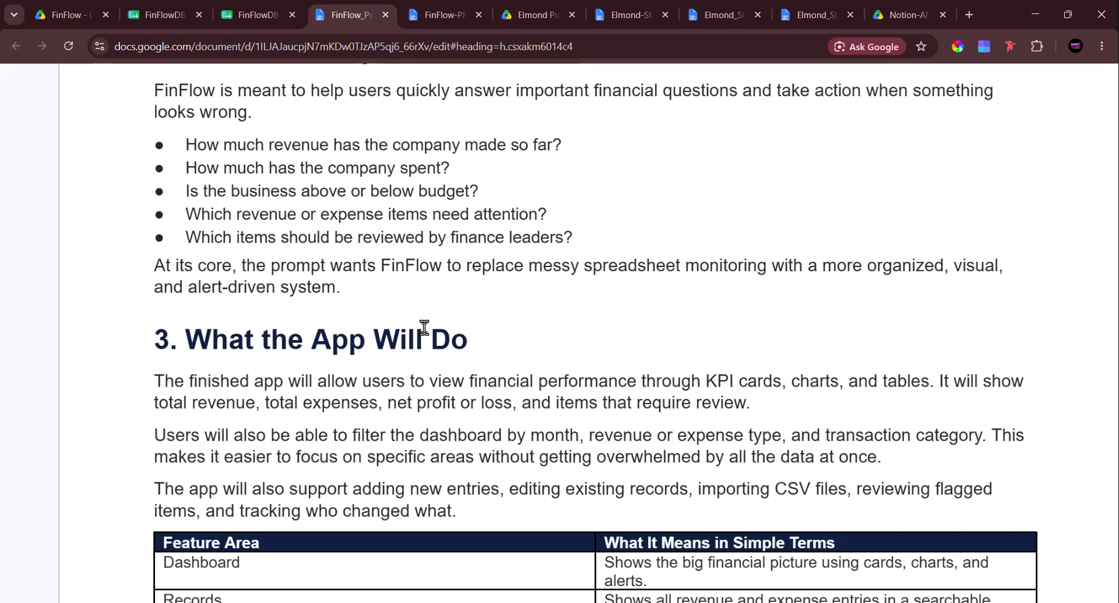
pyautogui.scroll(-1, 424, 327)
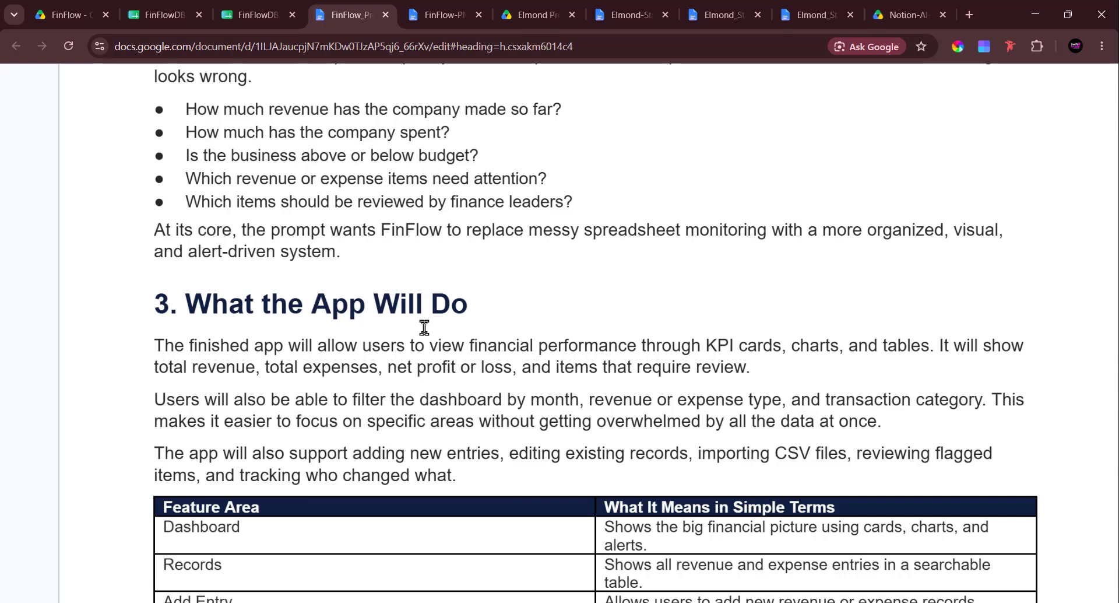
pyautogui.scroll(-2, 424, 327)
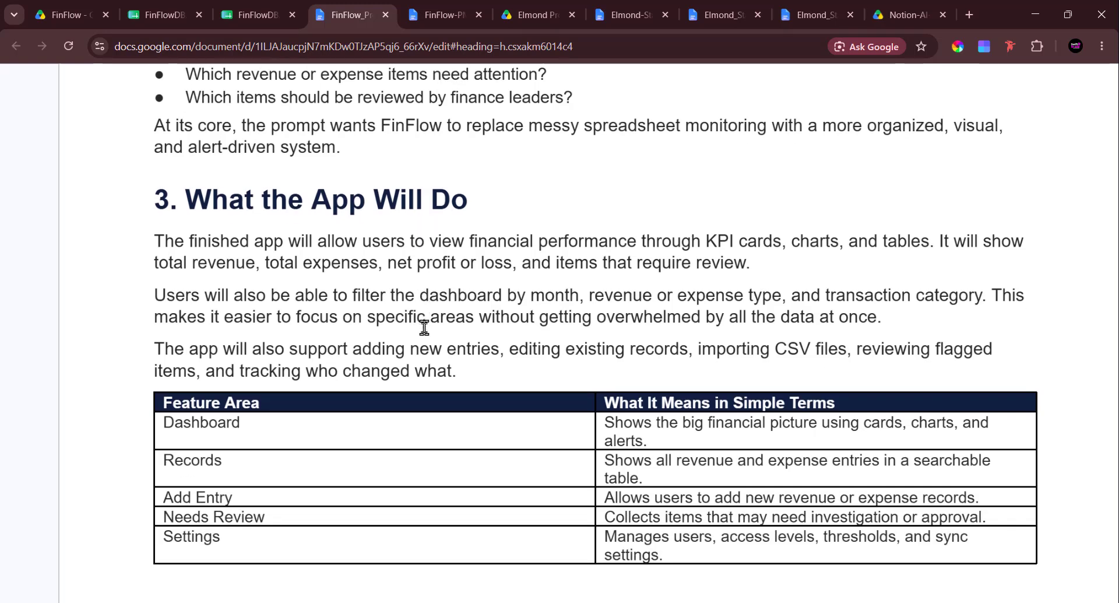
pyautogui.scroll(-3, 425, 328)
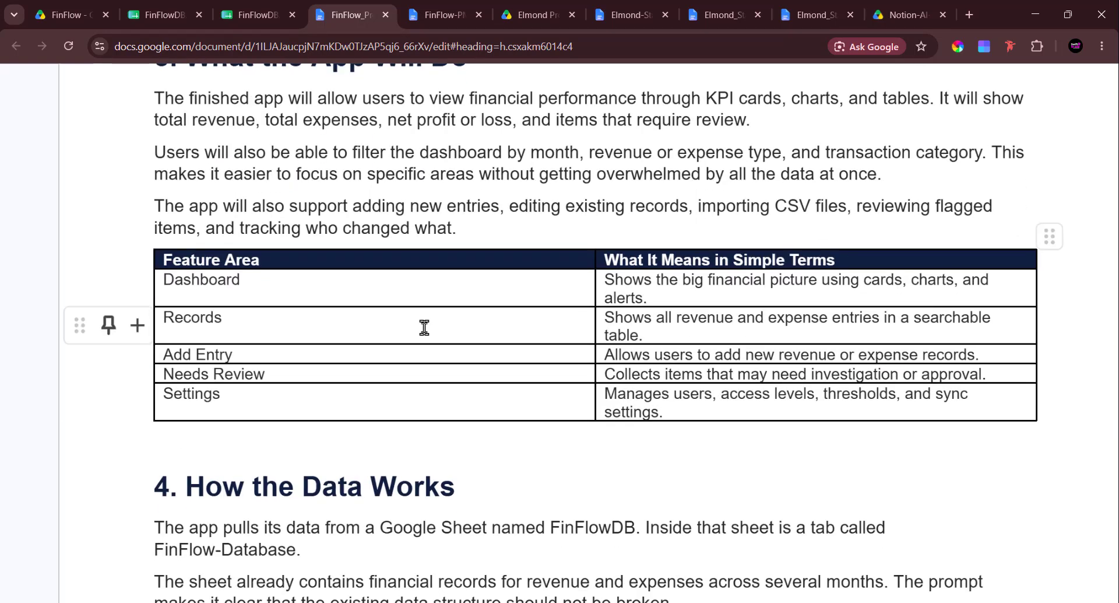
# - Read section 4, How the Data Works, and compare it with the Actual and Budget rows in the FinFlowDB spreadsheet
pyautogui.scroll(-5, 424, 328)
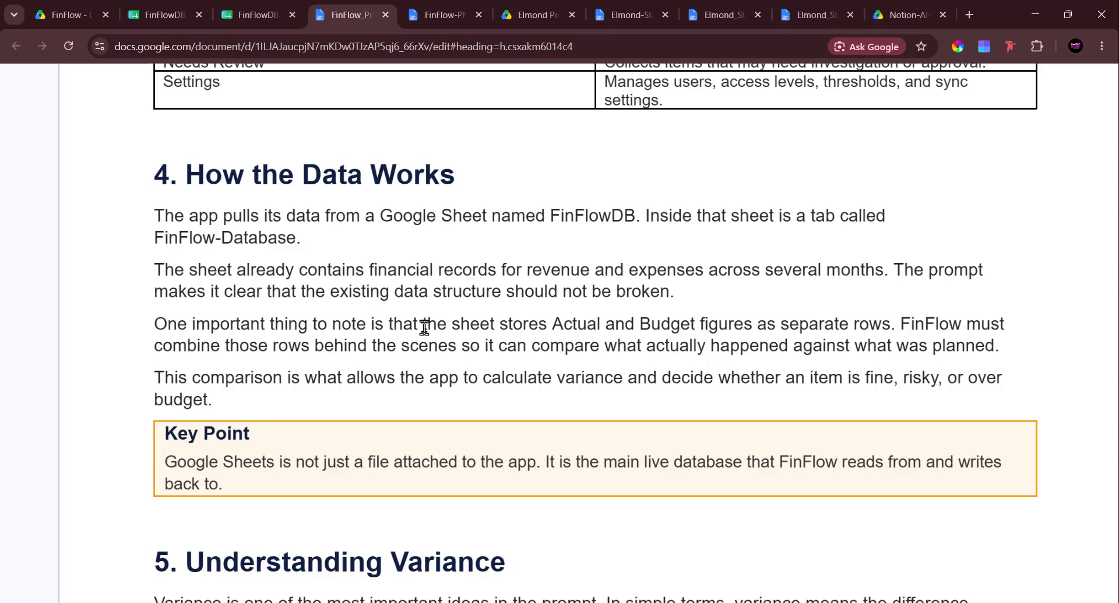
pyautogui.click(254, 16)
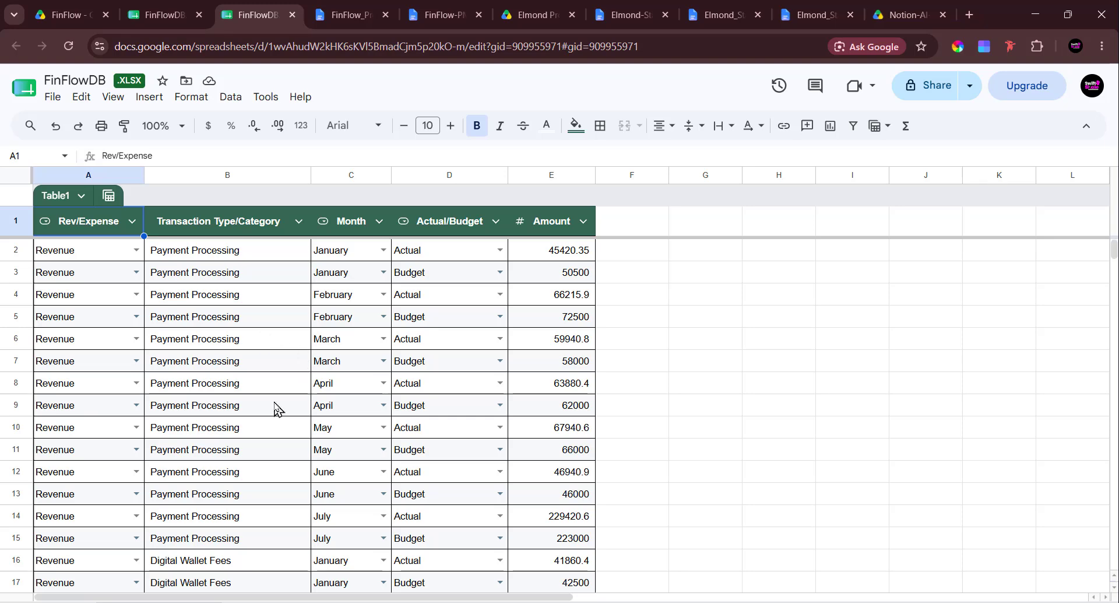
pyautogui.click(320, 13)
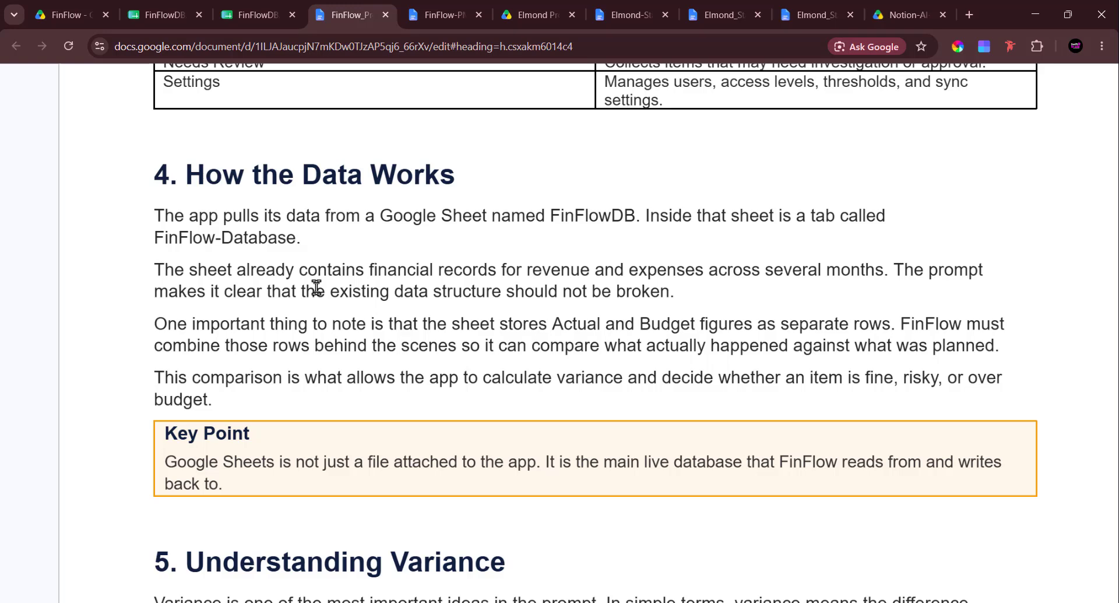
# - Read the Key Point note and section 5, Understanding Variance, including its status table
pyautogui.scroll(-1, 317, 287)
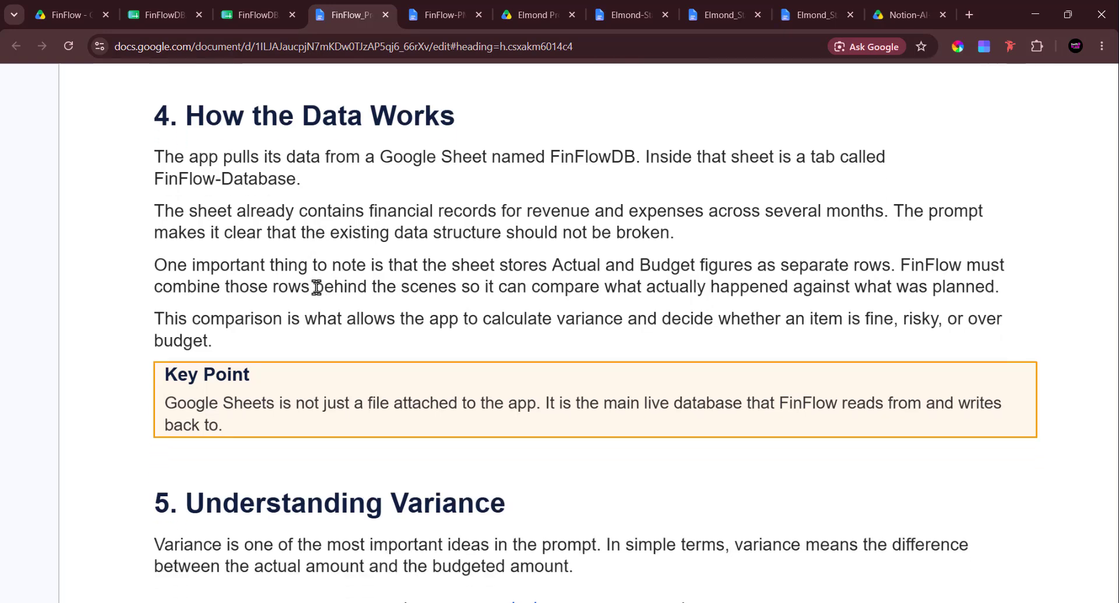
pyautogui.scroll(-2, 317, 287)
pyautogui.scroll(-2, 316, 287)
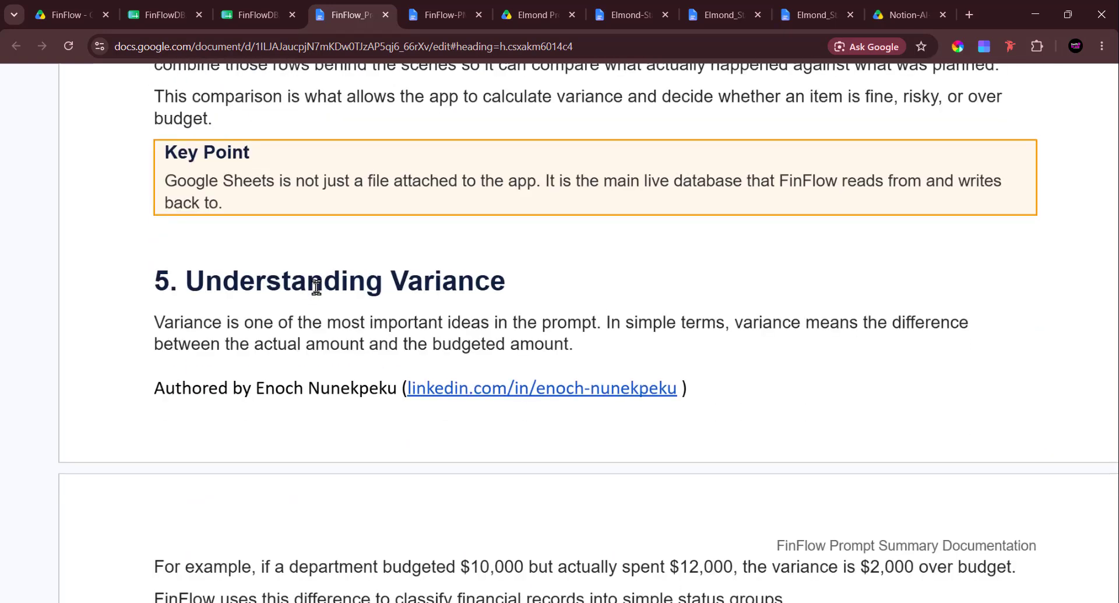
pyautogui.scroll(-1, 316, 286)
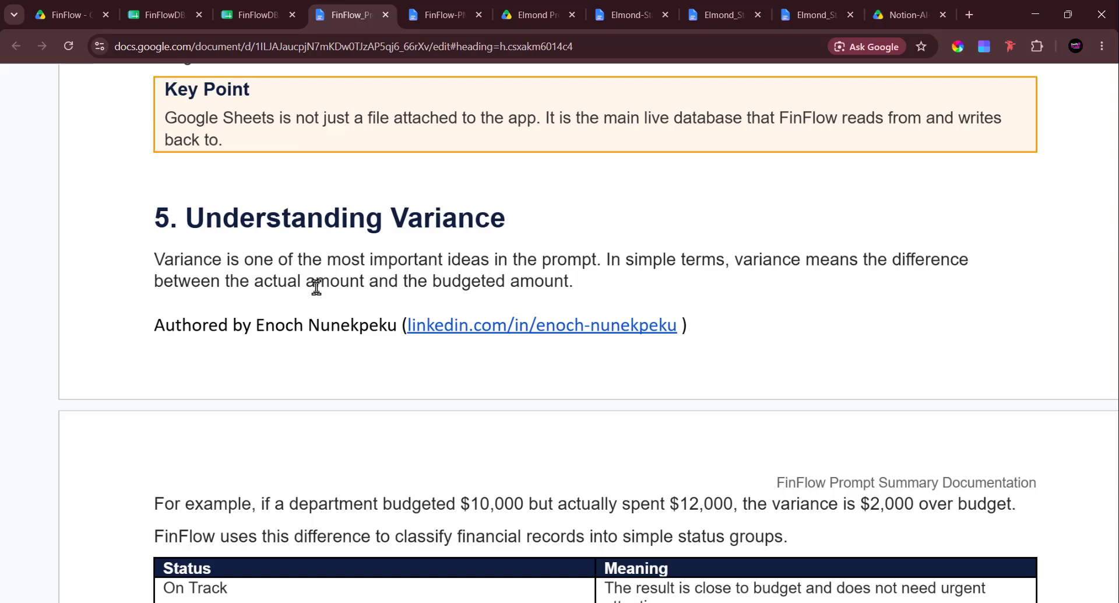
pyautogui.scroll(-5, 316, 287)
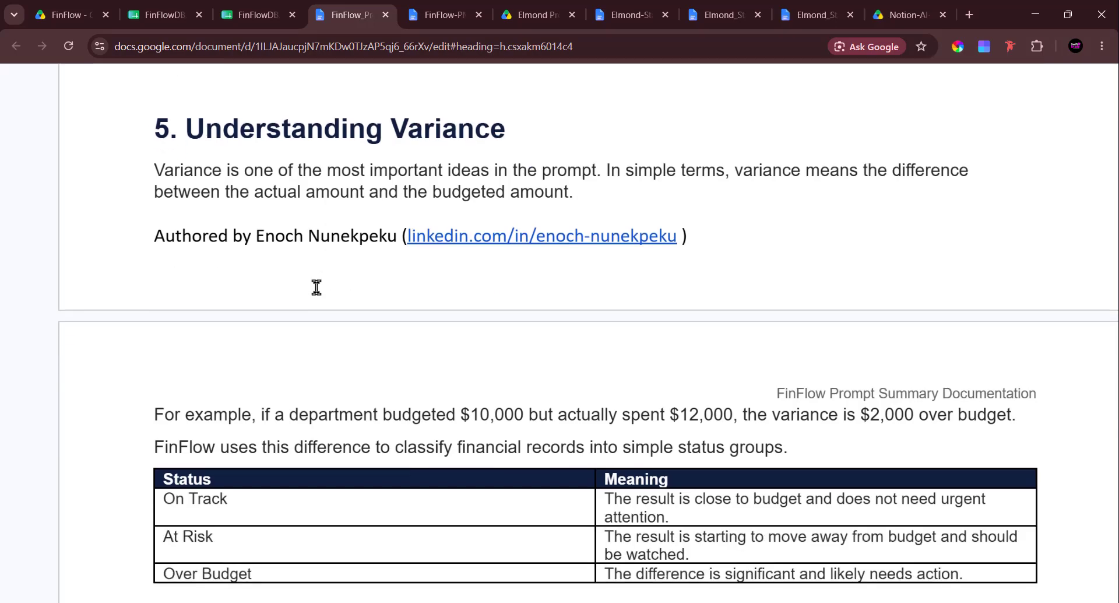
pyautogui.scroll(-5, 315, 286)
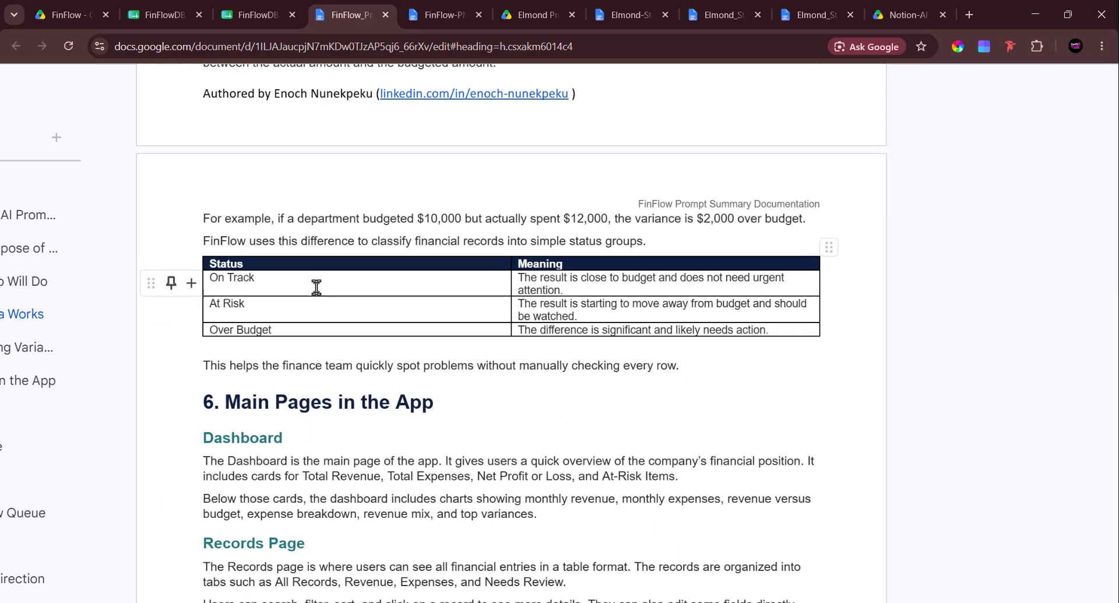
# - Read section 6, Main Pages in the App, highlighting the Dashboard and Add Entry headings
pyautogui.scroll(-2, 316, 287)
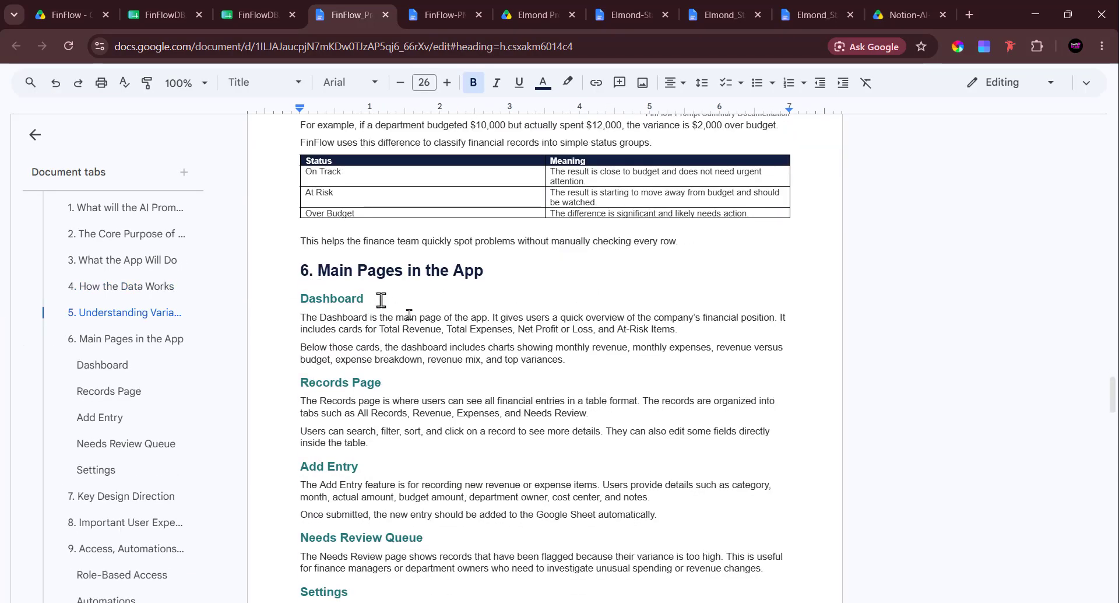
pyautogui.scroll(5, 427, 336)
pyautogui.scroll(-1, 428, 336)
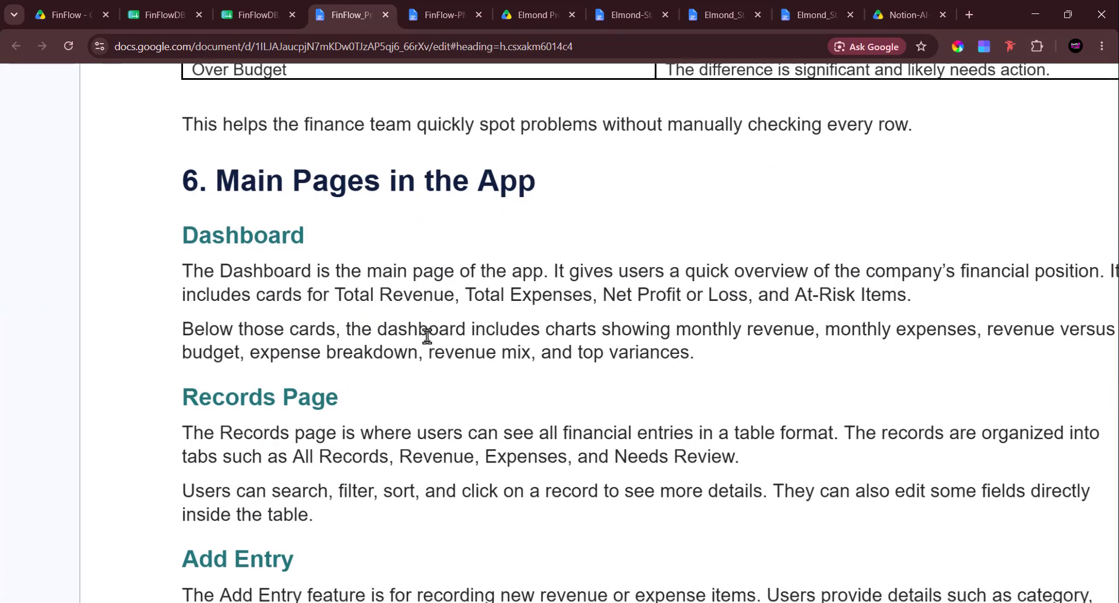
pyautogui.moveTo(316, 240); pyautogui.dragTo(185, 238)
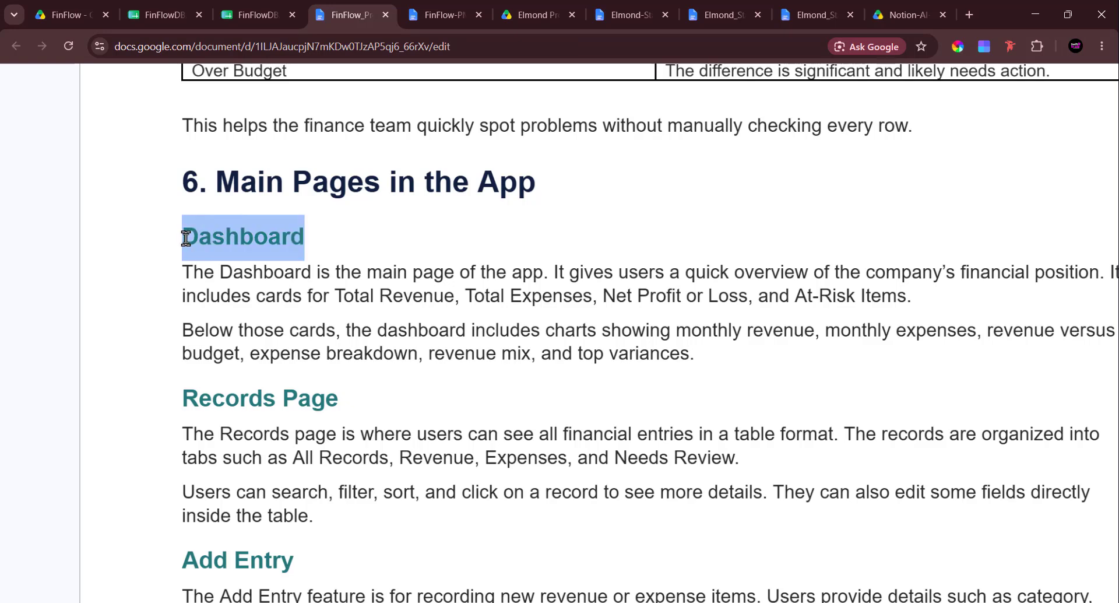
pyautogui.click(350, 387)
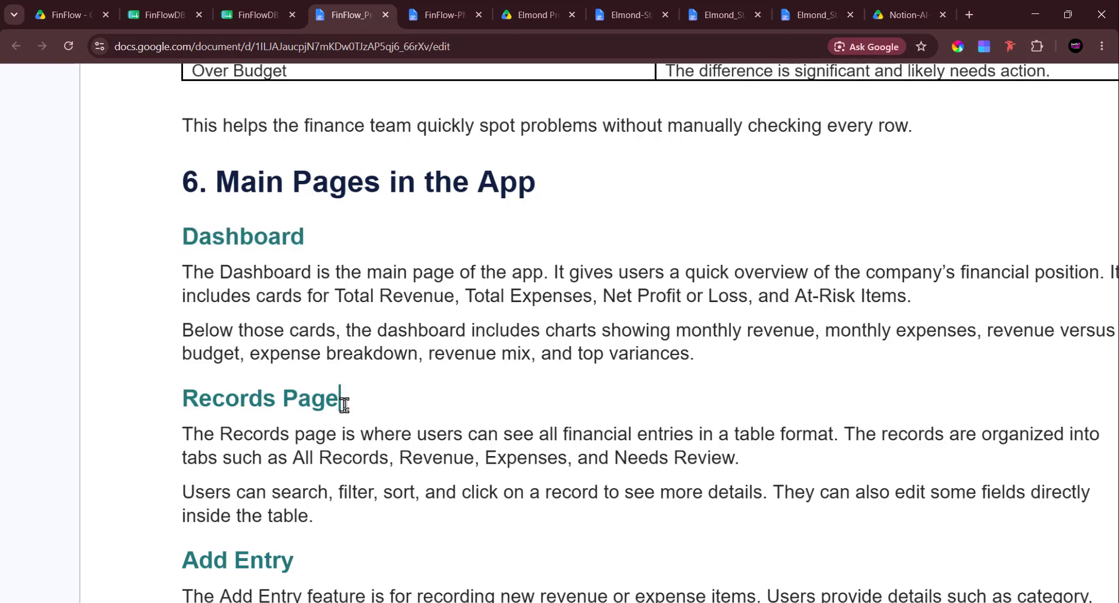
pyautogui.scroll(-3, 344, 404)
pyautogui.moveTo(296, 373); pyautogui.dragTo(166, 363)
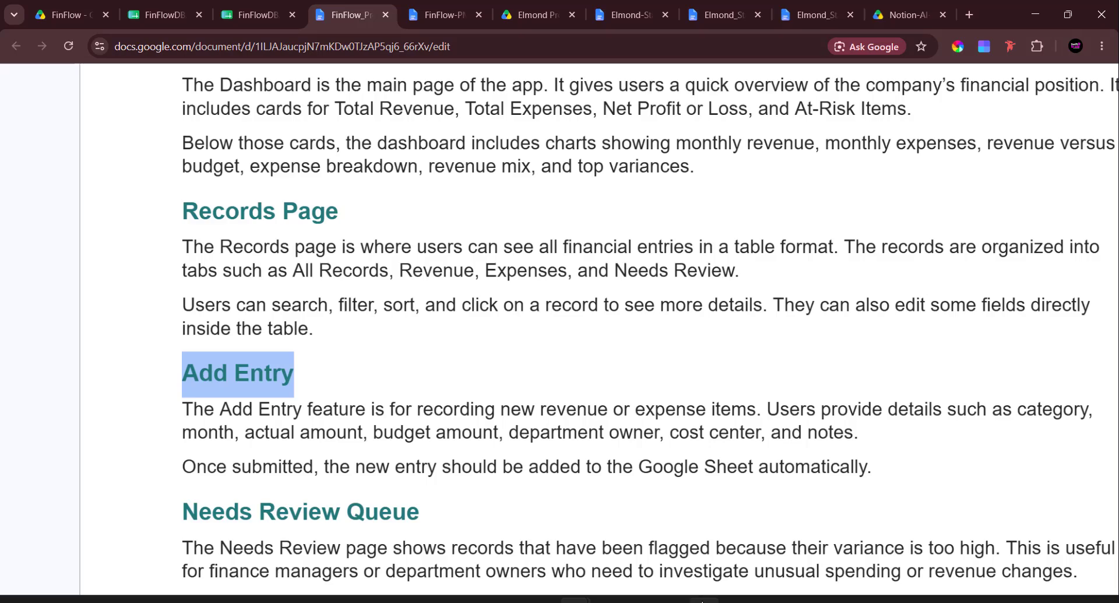
# - Switch to the FinFlow Dashboard preview in Zite, open Add Entry, and return to the prompt summary document
pyautogui.moveTo(704, 598)
pyautogui.click(705, 531)
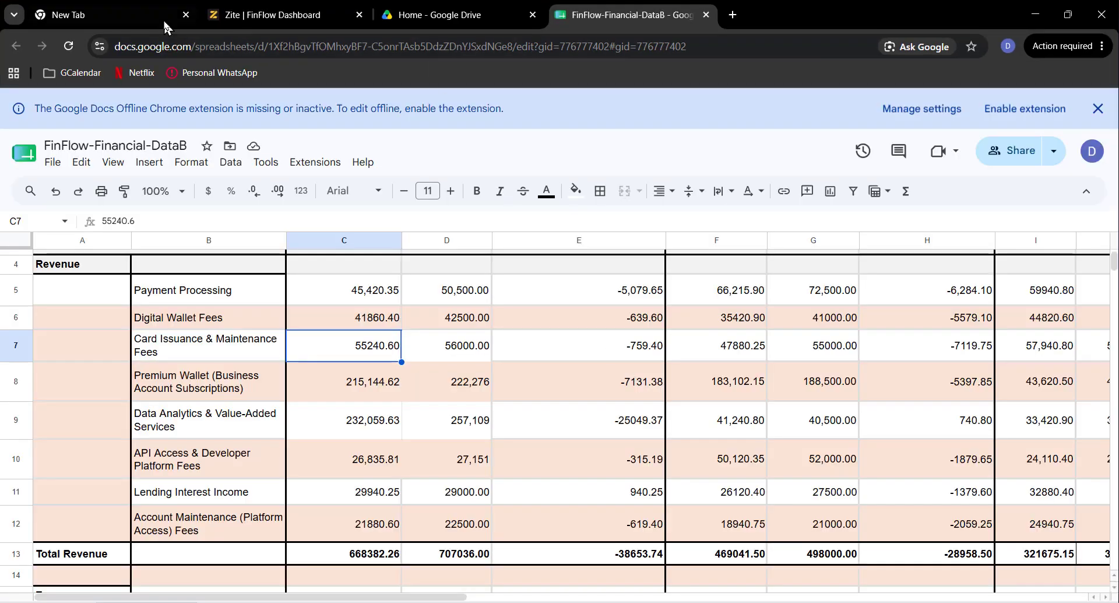
pyautogui.click(247, 15)
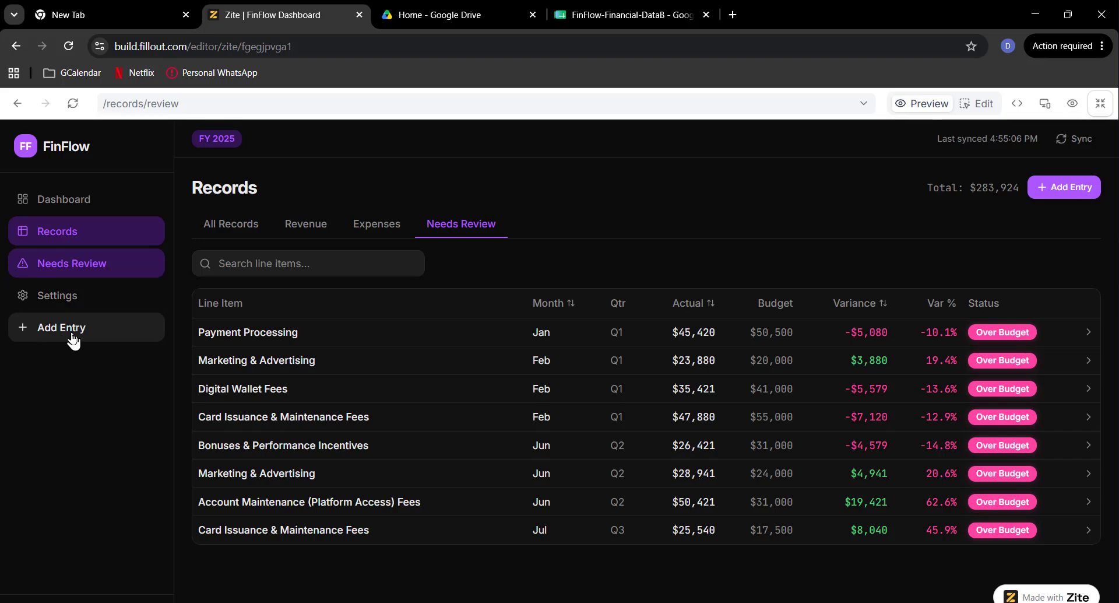
pyautogui.click(63, 338)
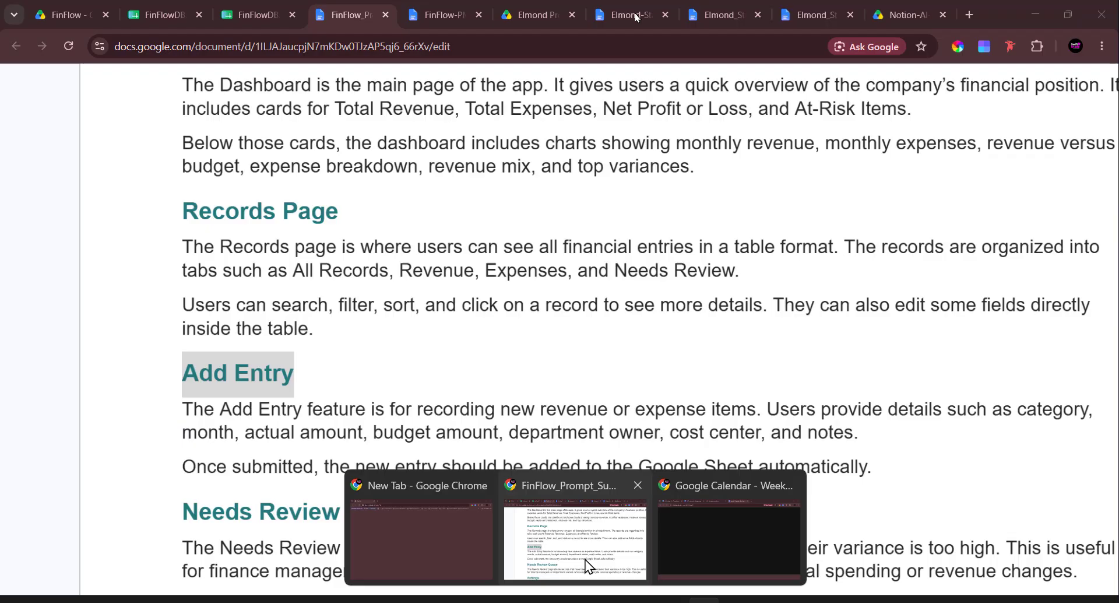
pyautogui.click(585, 559)
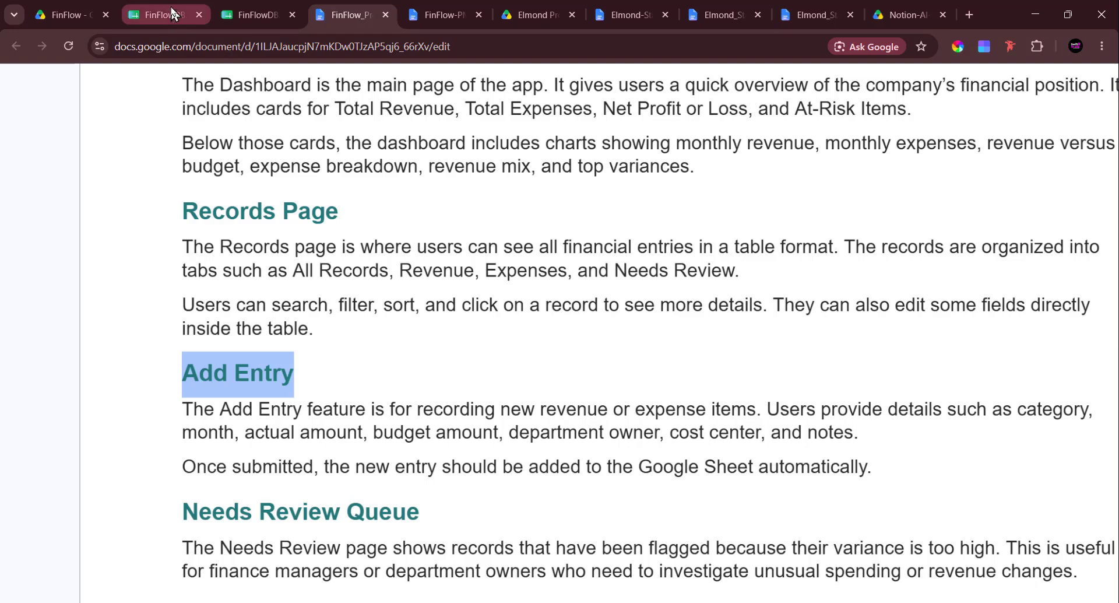
# - Examine the end of the FinFlowDB table and the first empty row, 226, where new Add Entry records would be written
pyautogui.click(131, 15)
pyautogui.scroll(-1, 320, 397)
pyautogui.scroll(-20, 320, 406)
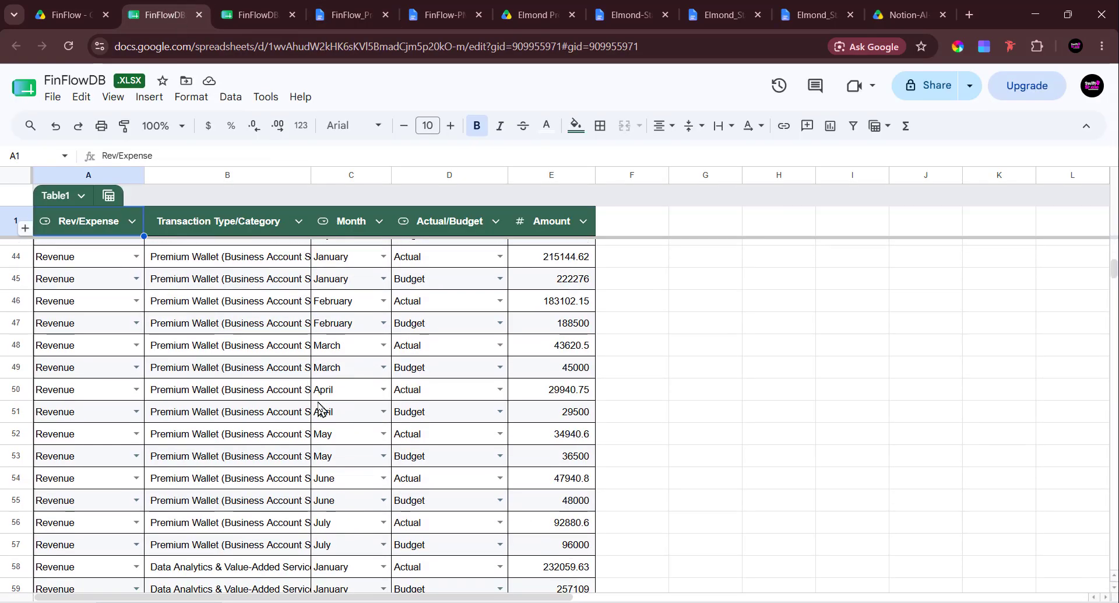
pyautogui.scroll(-14, 320, 406)
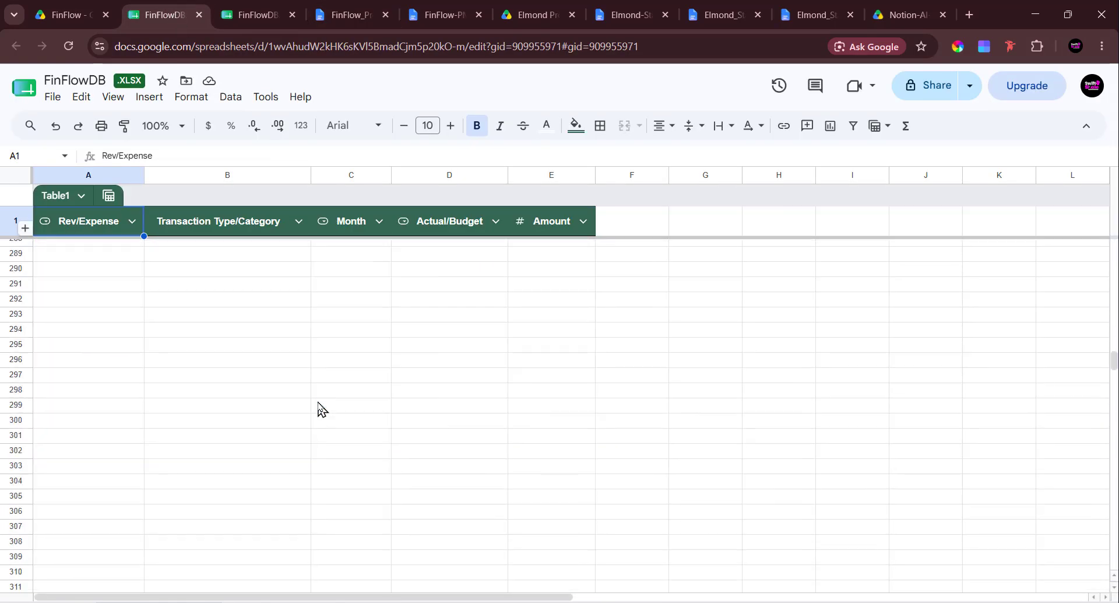
pyautogui.scroll(10, 320, 408)
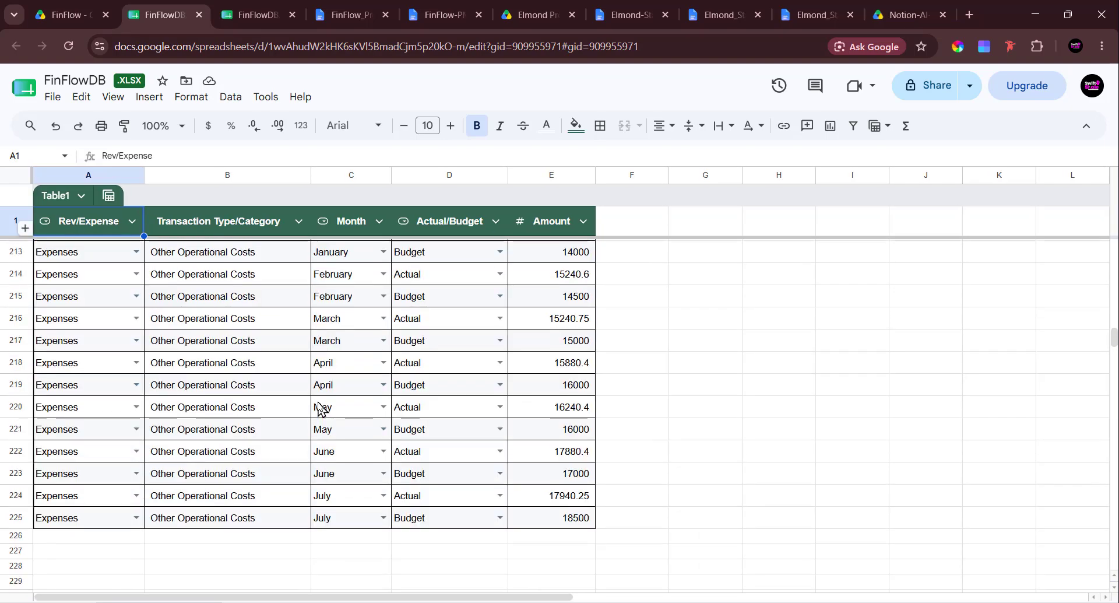
pyautogui.scroll(-1, 320, 408)
pyautogui.click(83, 464)
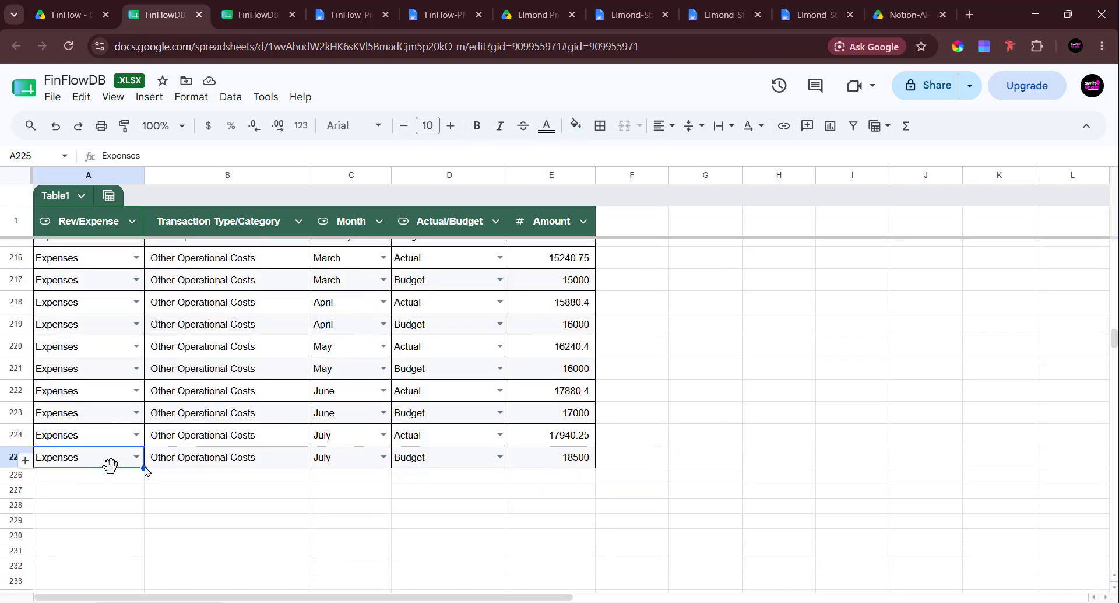
pyautogui.click(111, 477)
pyautogui.click(200, 482)
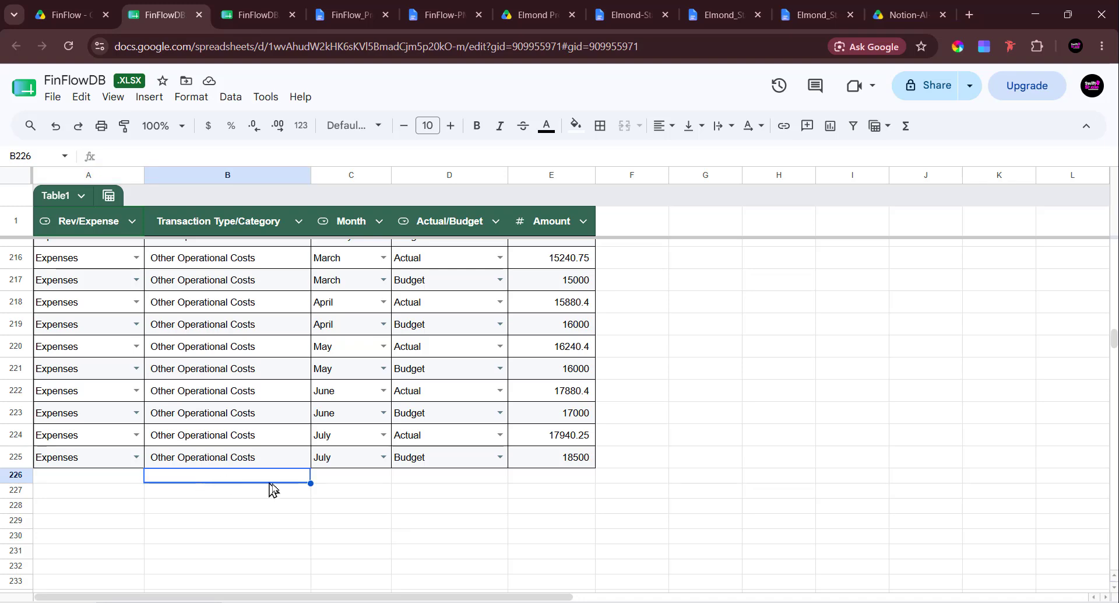
pyautogui.click(330, 482)
pyautogui.click(421, 483)
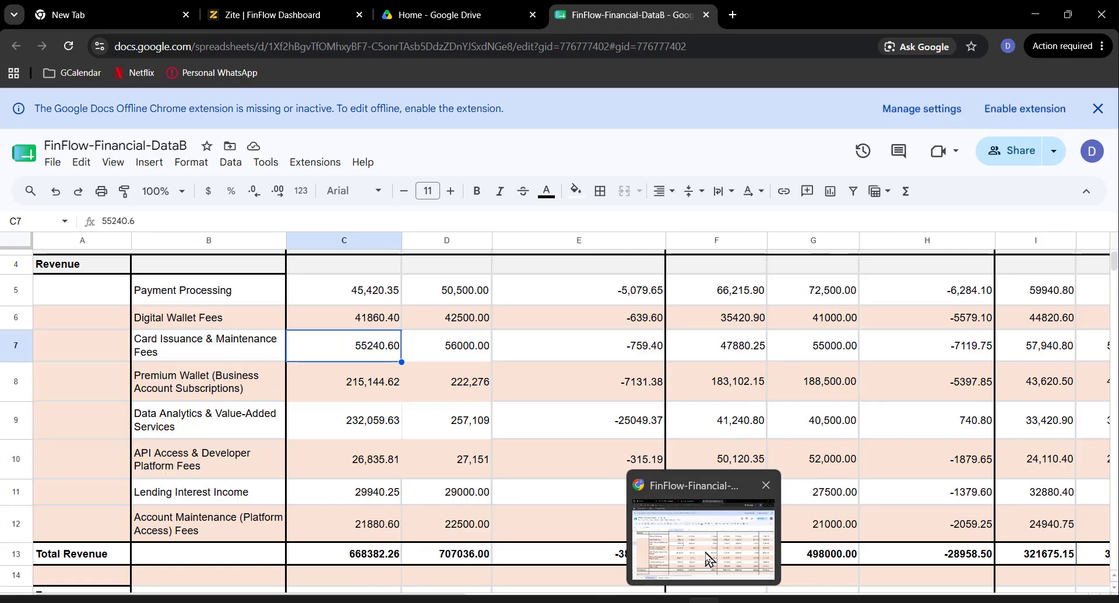
# - Switch to the Zite FinFlow Dashboard and inspect the Add Entry form's Line Item, Month, Department, Actual, Budget and Variance Notes fields
pyautogui.click(709, 562)
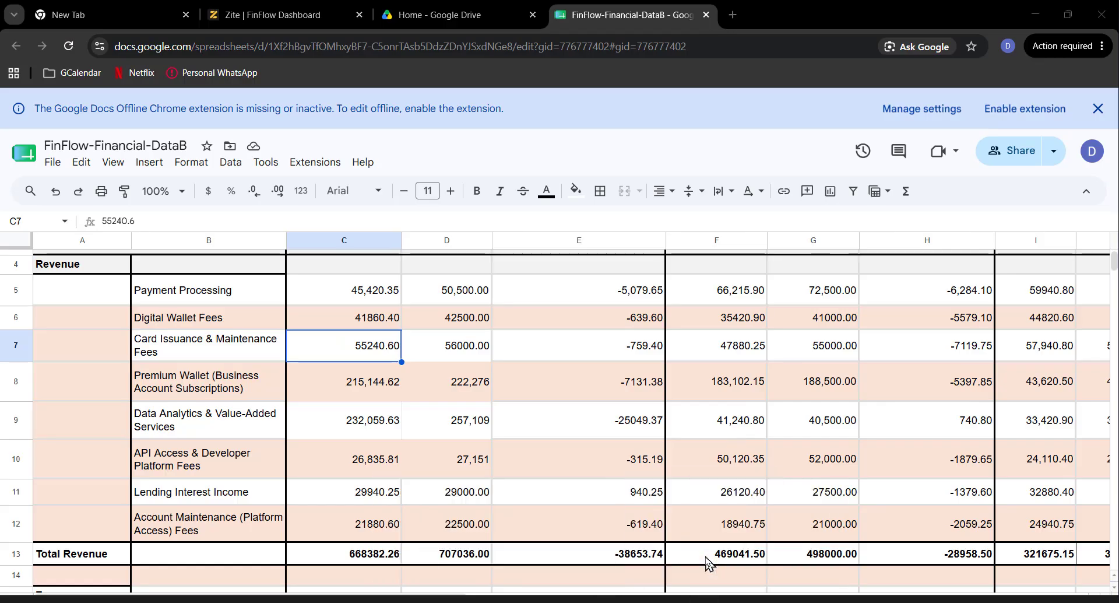
pyautogui.click(264, 17)
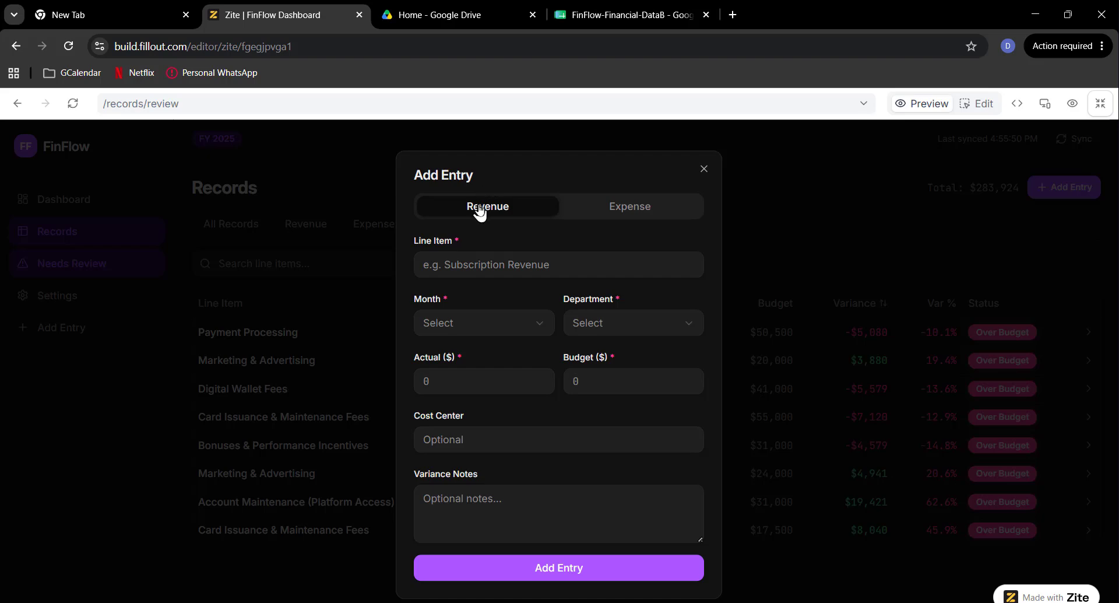
pyautogui.click(440, 270)
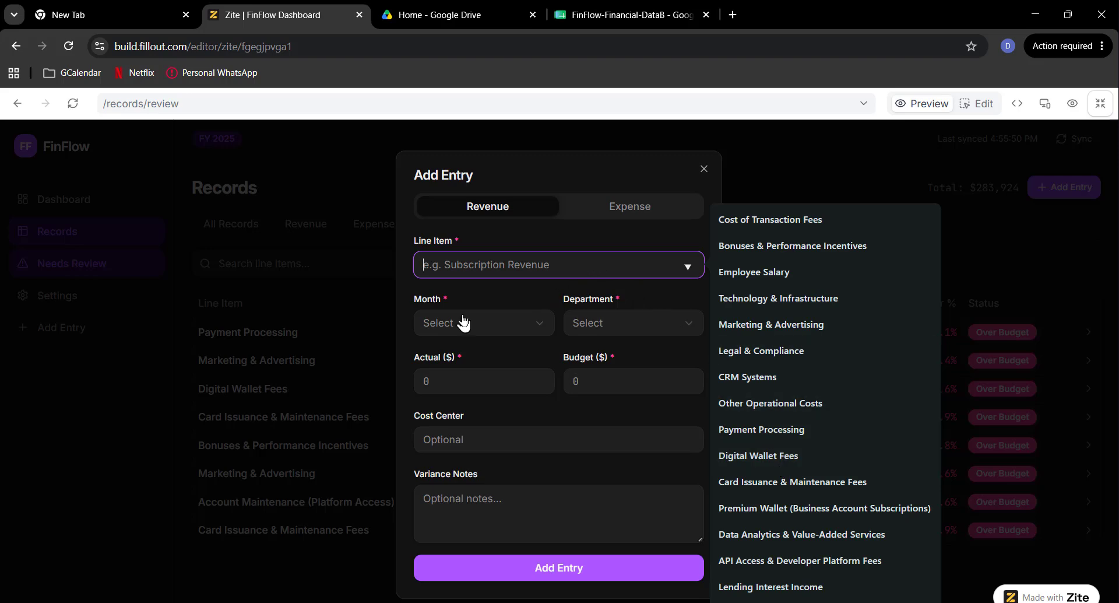
pyautogui.click(453, 331)
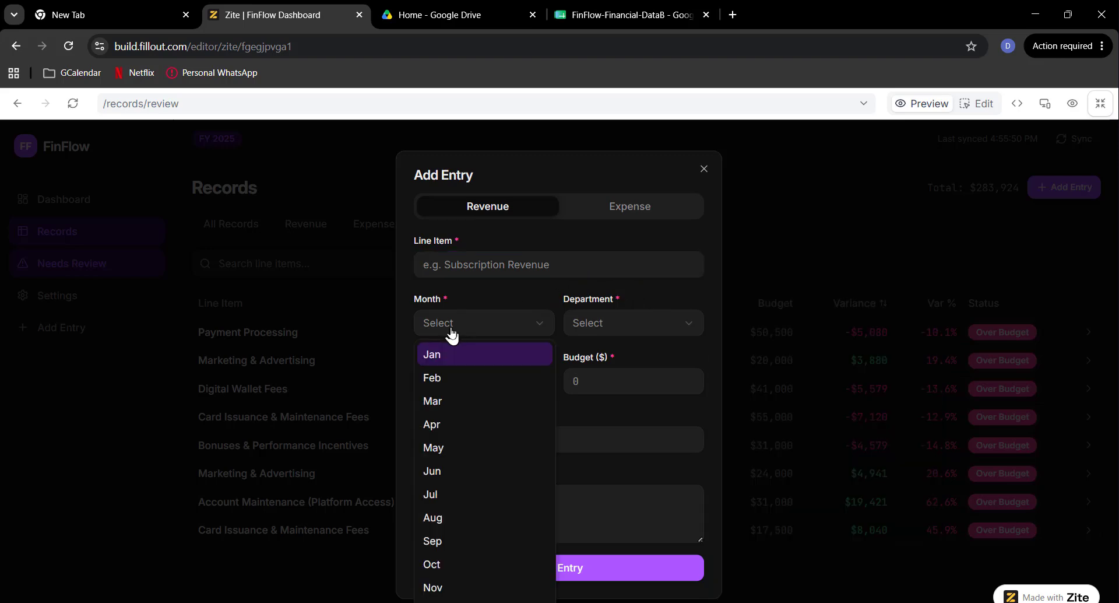
pyautogui.click(683, 321)
pyautogui.click(689, 332)
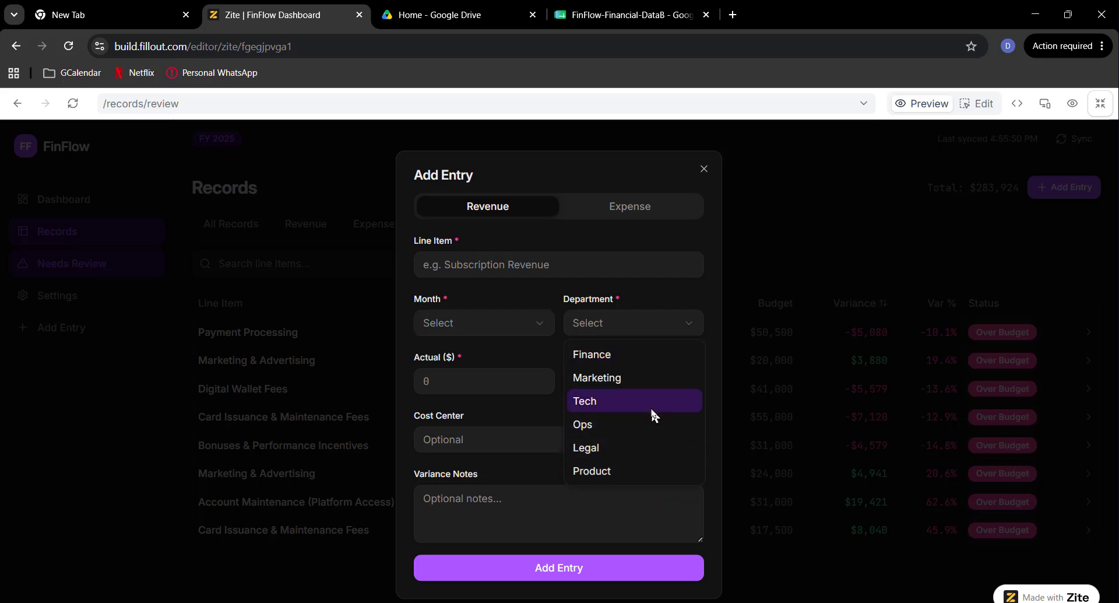
pyautogui.click(463, 397)
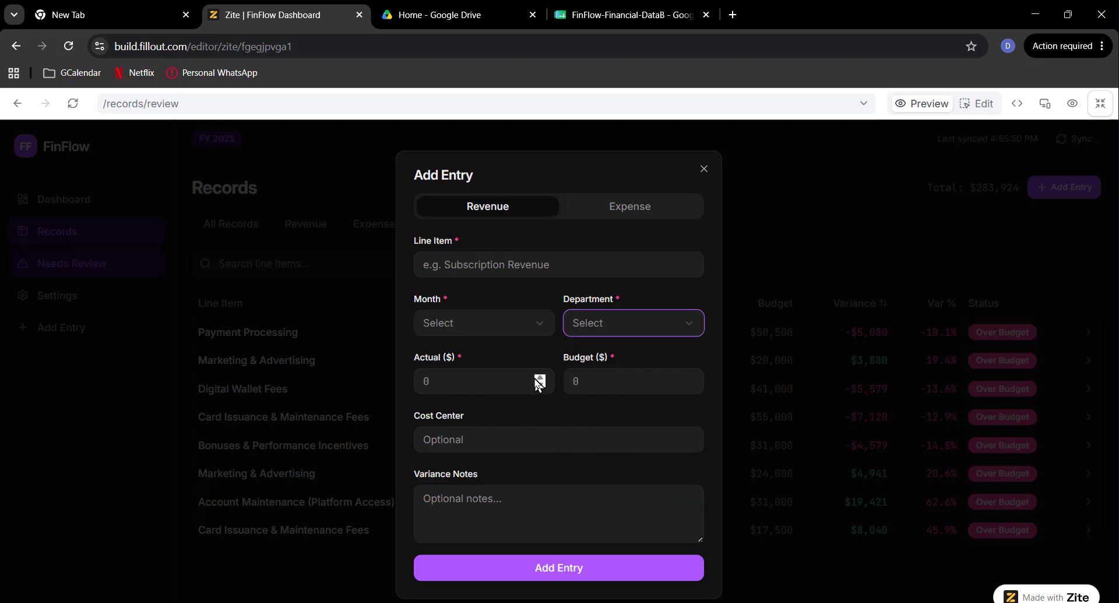
pyautogui.click(621, 380)
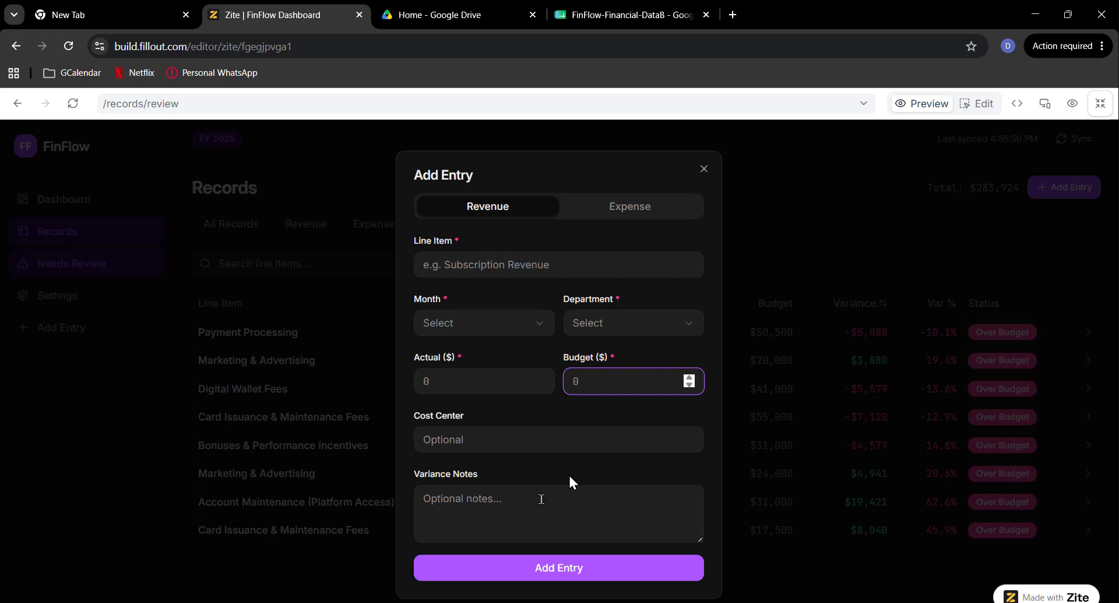
pyautogui.click(495, 509)
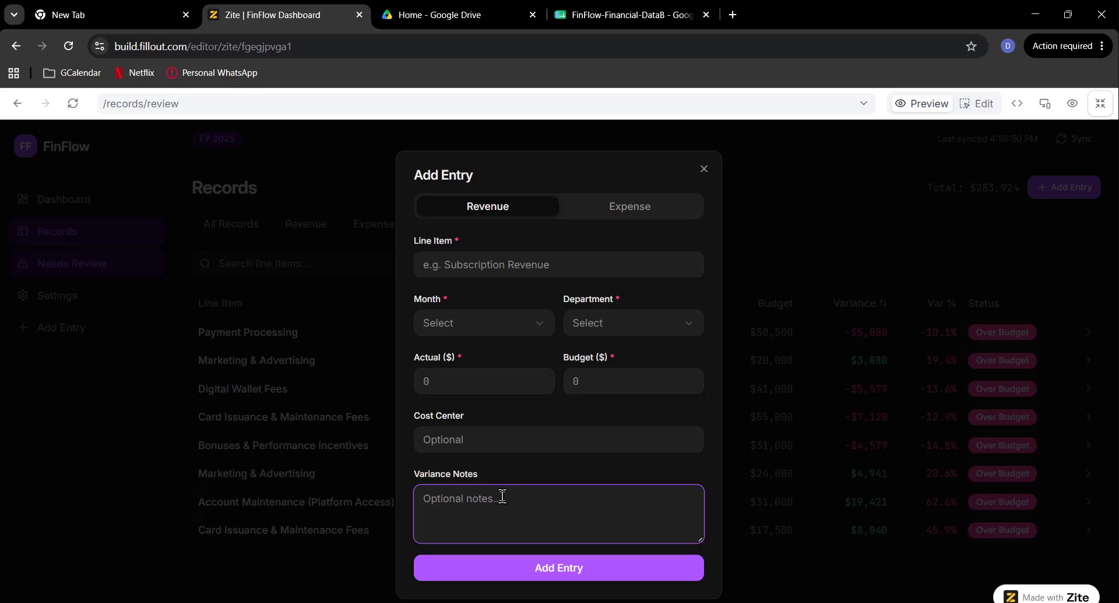
# - Switch to Notion and look through the FinFlow App Dev Project overview and the Marketplace templates and agents
pyautogui.hotkey('alt', 'Tab')
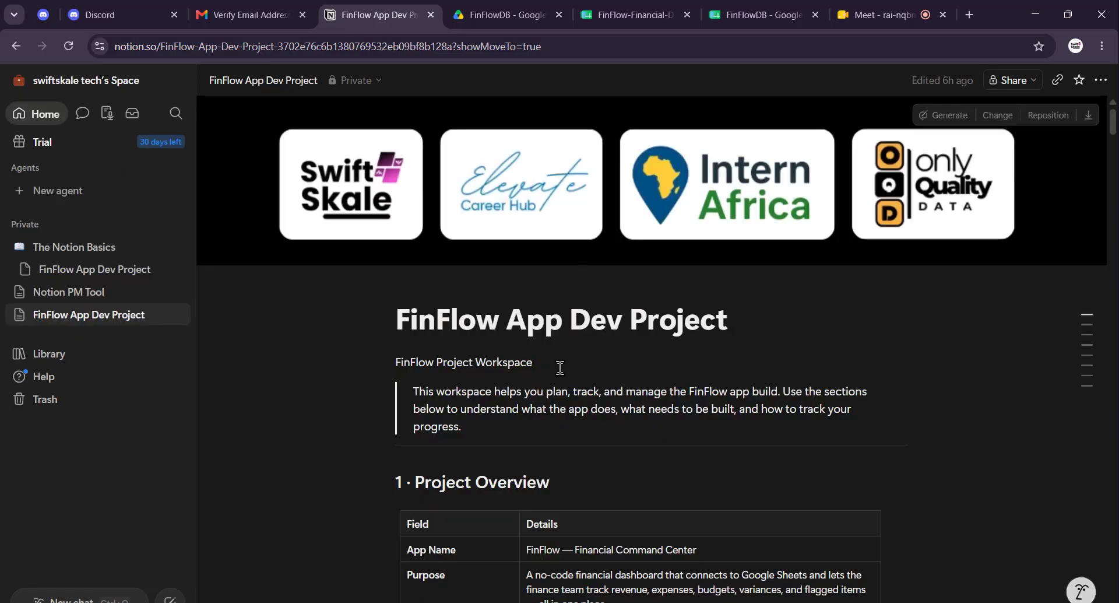
pyautogui.scroll(-1, 559, 367)
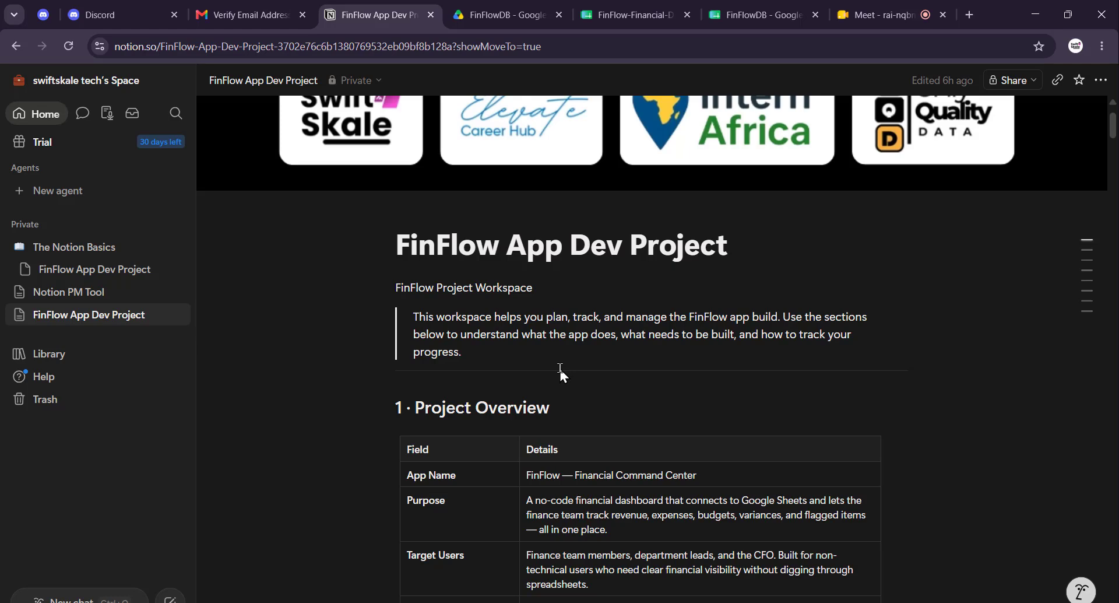
pyautogui.scroll(-2, 560, 373)
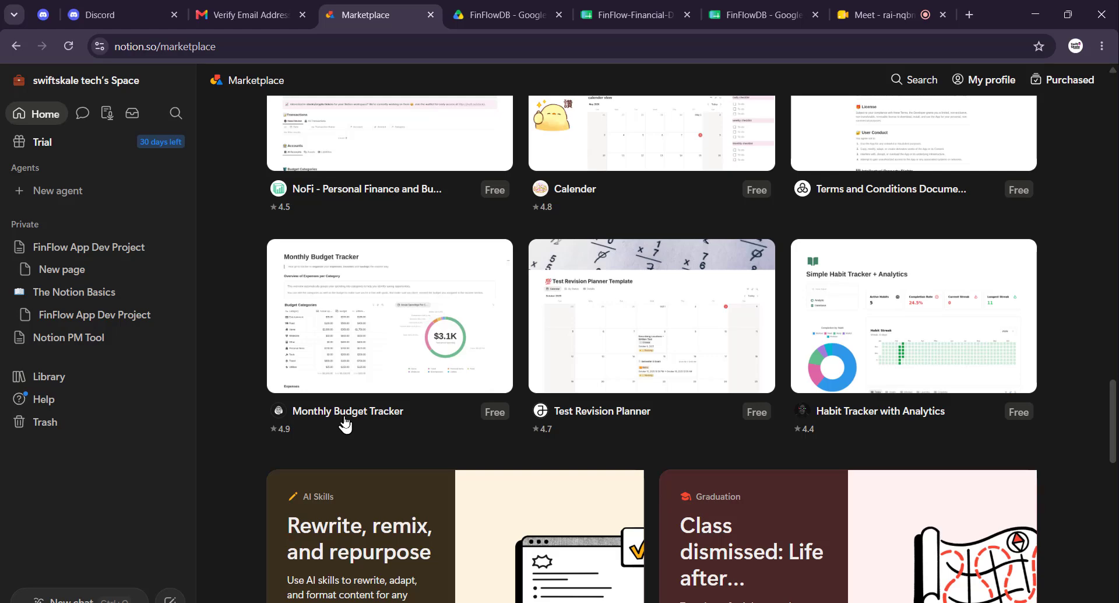
pyautogui.scroll(20, 345, 424)
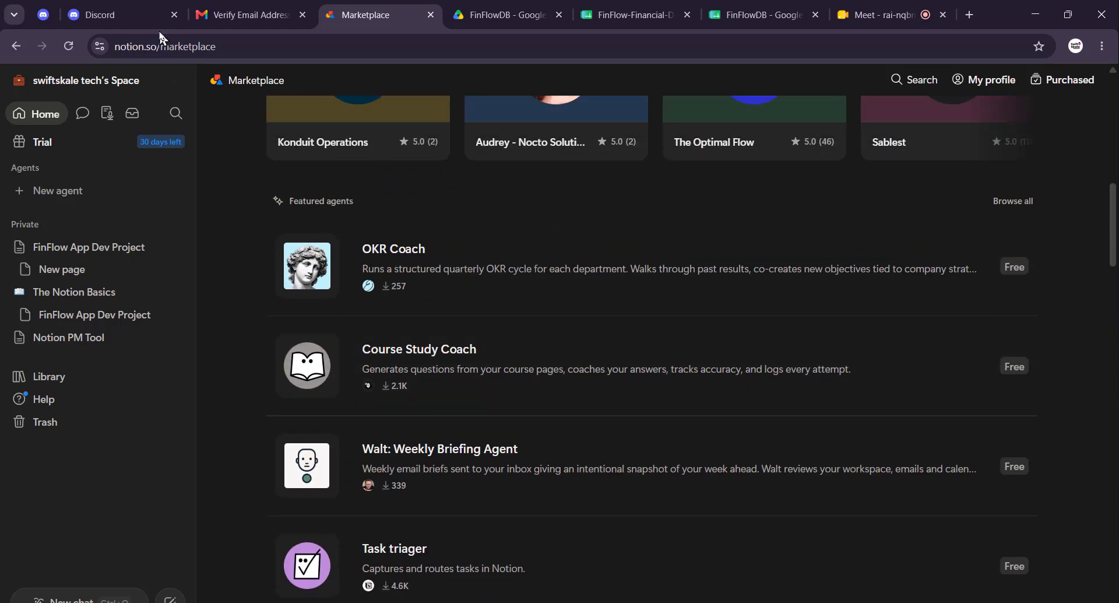
# - Look at the chat area and workspace page list, and open a Notion AI chat
pyautogui.click(81, 120)
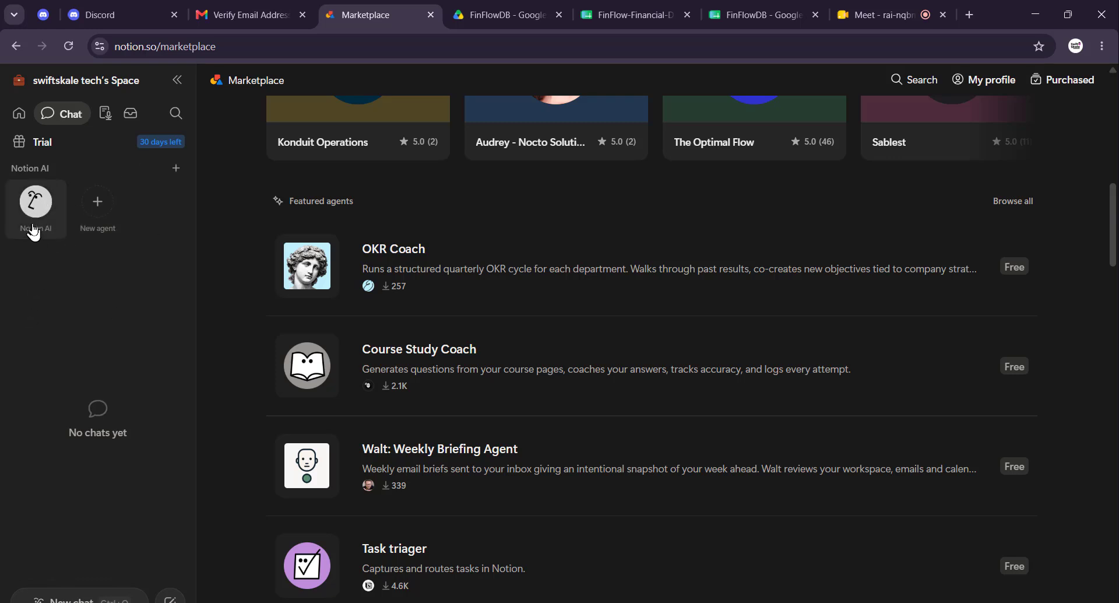
pyautogui.click(96, 214)
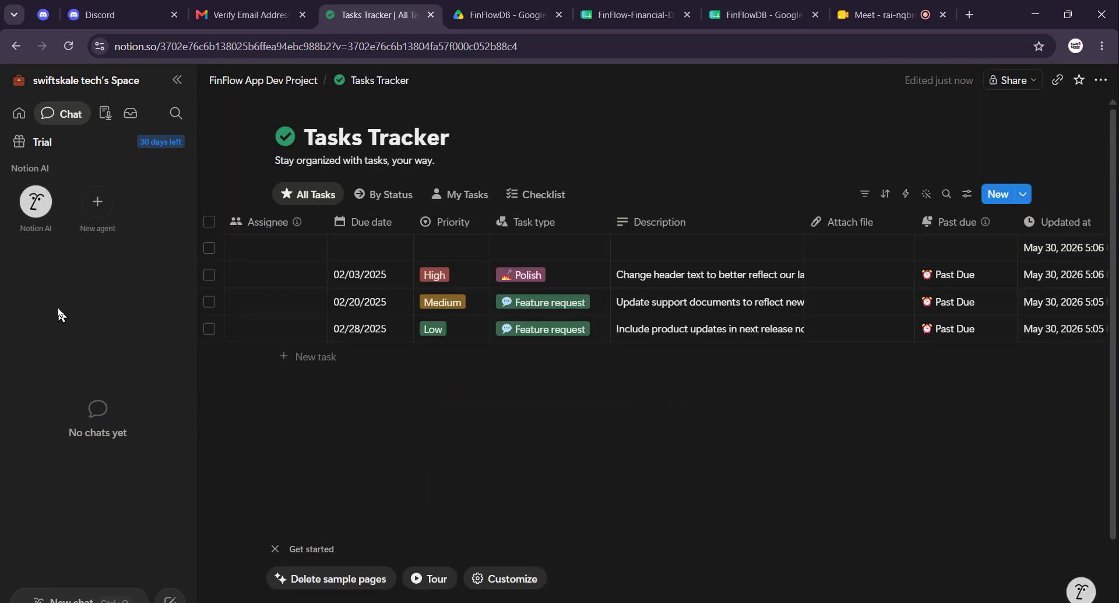
pyautogui.click(21, 117)
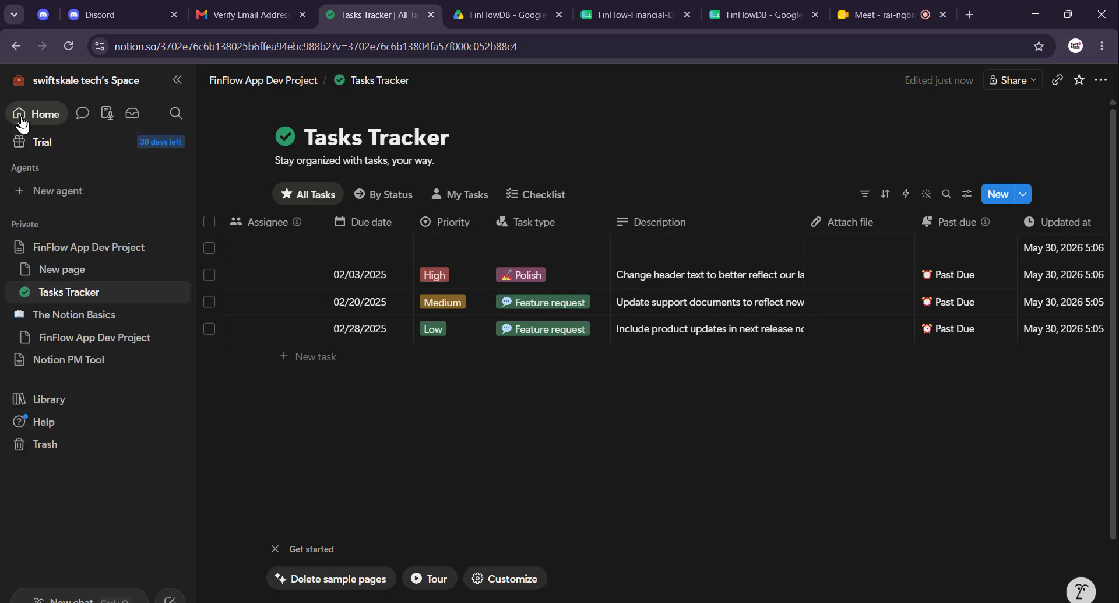
pyautogui.click(84, 119)
pyautogui.click(30, 218)
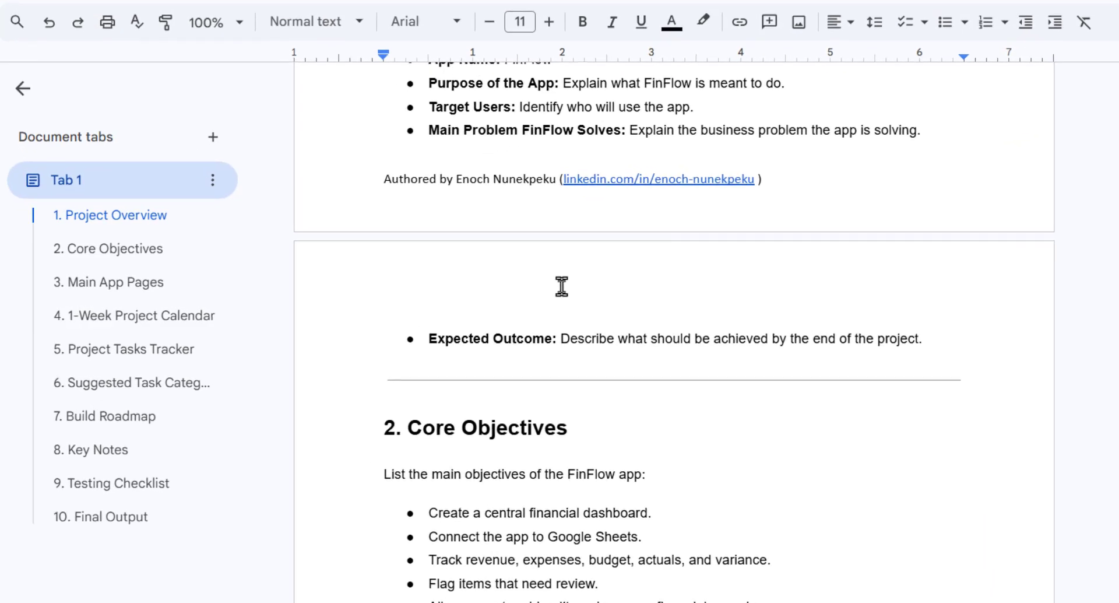
# - Read the prompt document's introduction on the 1-week project calendar and the separate "FinFlowProject — Task Tracker" page
pyautogui.scroll(10, 562, 285)
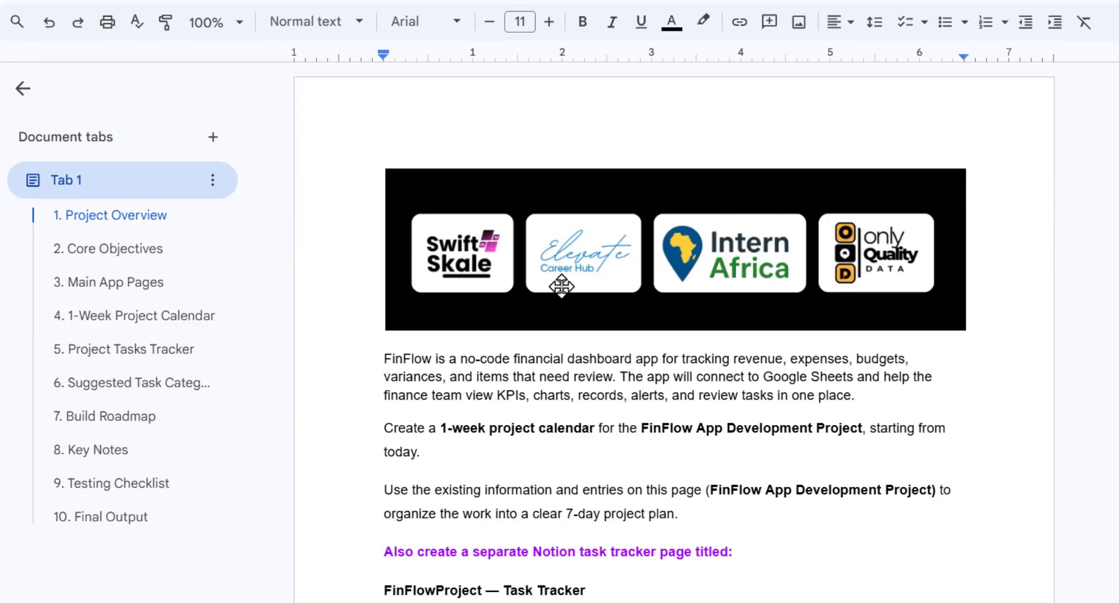
pyautogui.scroll(-3, 561, 286)
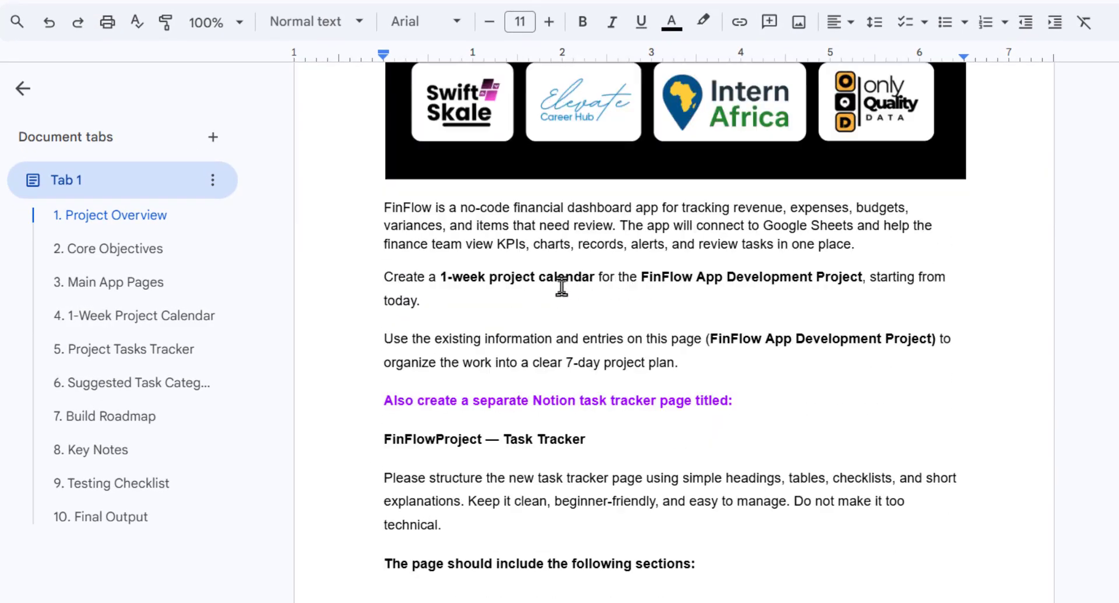
pyautogui.scroll(-1, 561, 285)
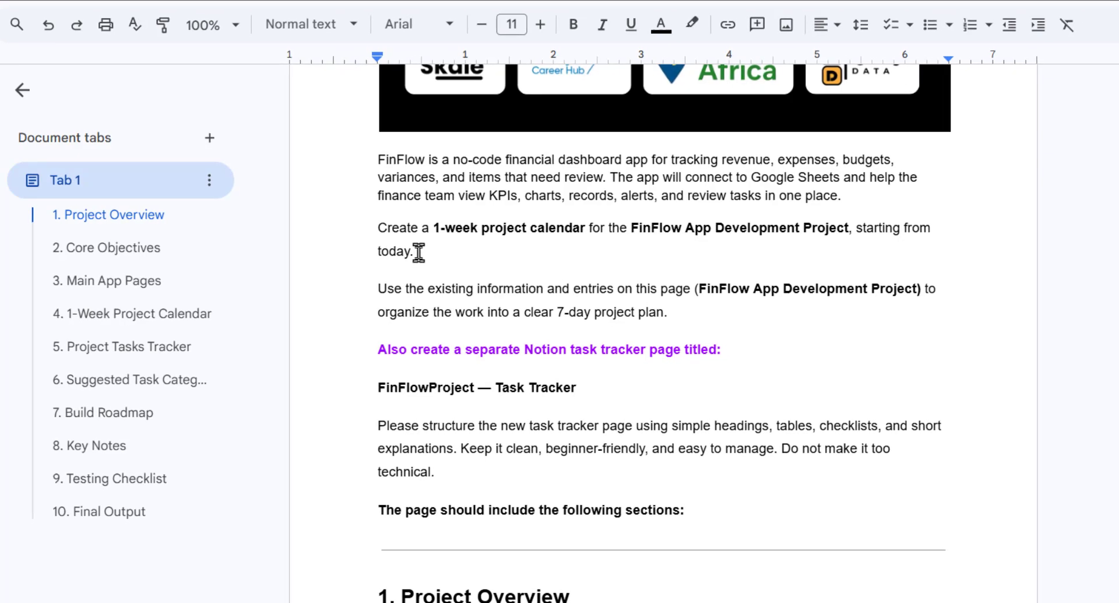
pyautogui.scroll(4, 418, 252)
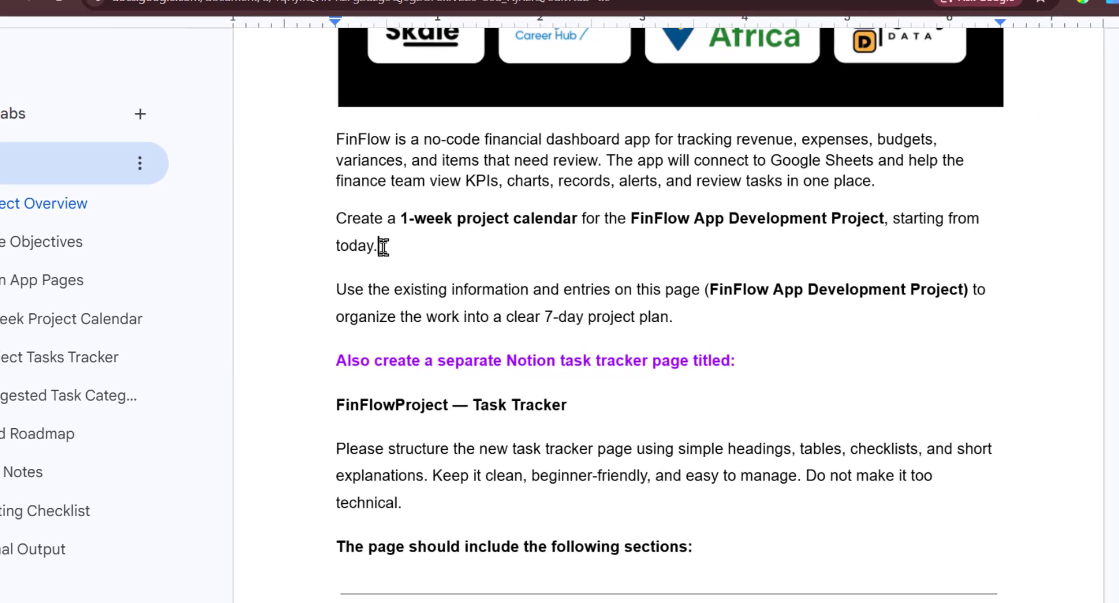
pyautogui.scroll(1, 419, 252)
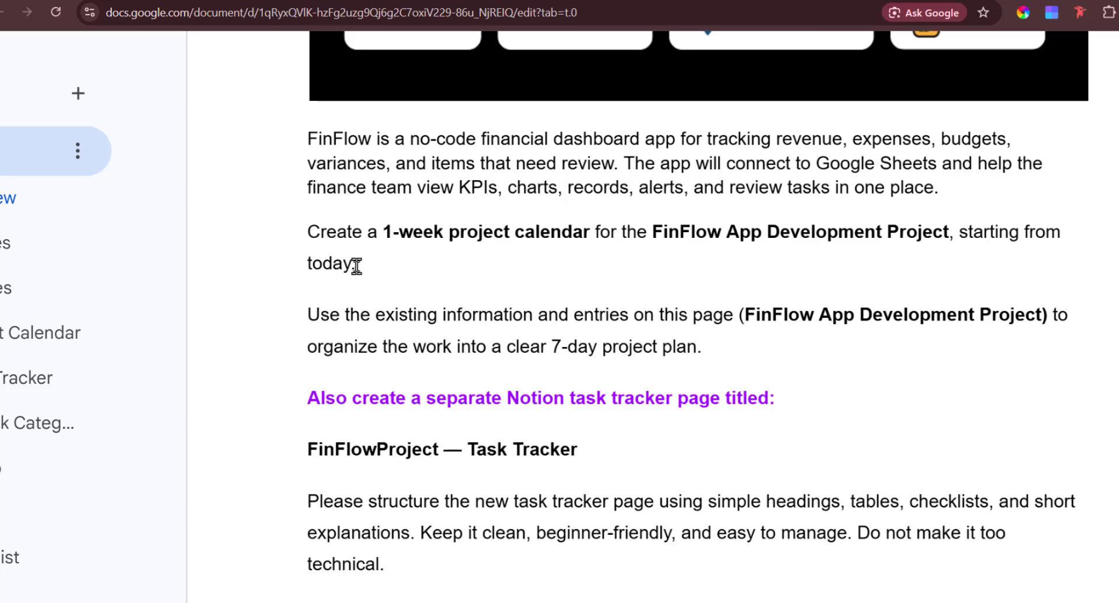
# - Copy the two prompt paragraphs requesting a 1-week project calendar and a clear 7-day project plan, and return to Notion AI
pyautogui.moveTo(356, 265); pyautogui.dragTo(290, 226)
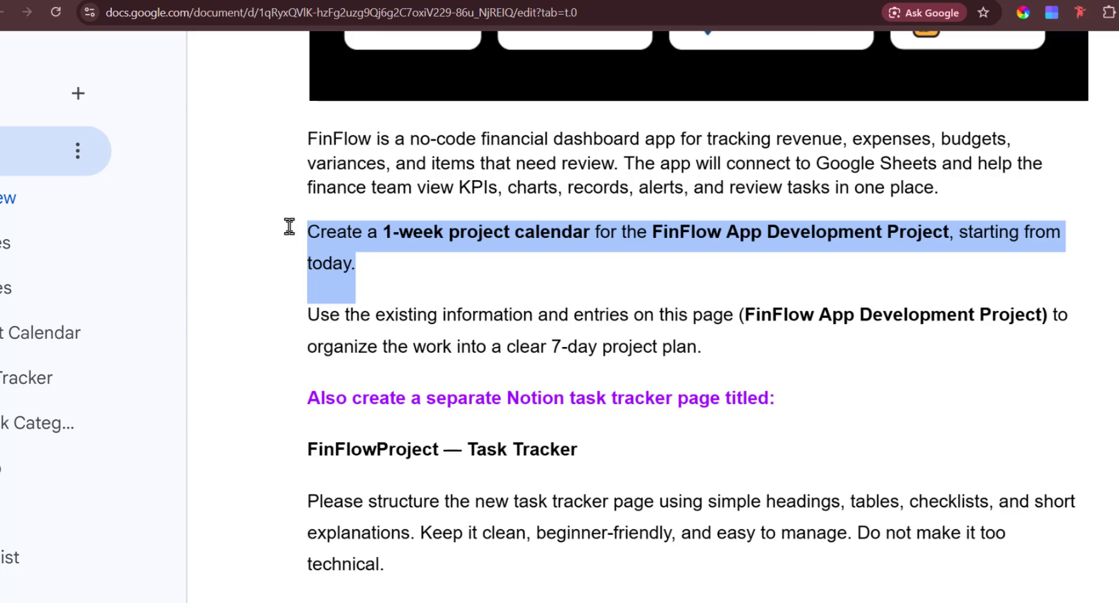
pyautogui.click(355, 349)
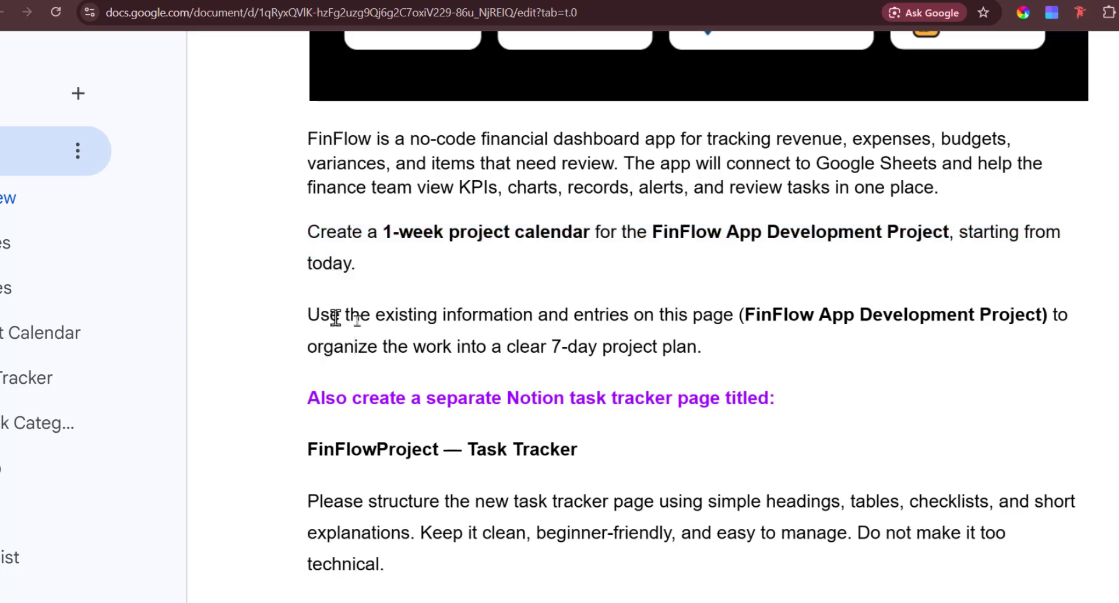
pyautogui.moveTo(708, 348); pyautogui.dragTo(307, 230)
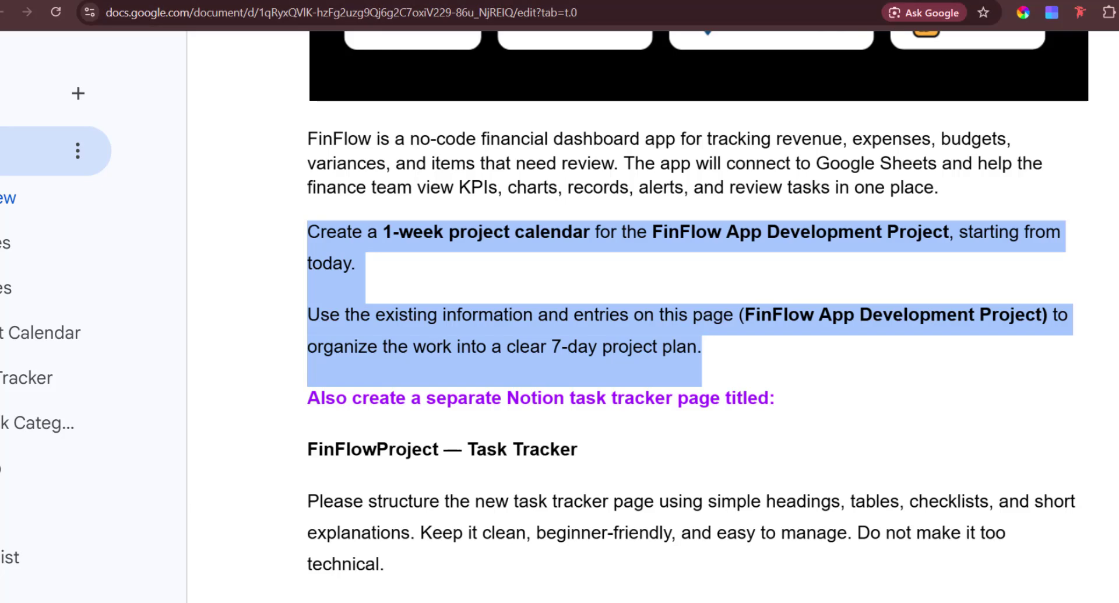
pyautogui.click(1107, 1)
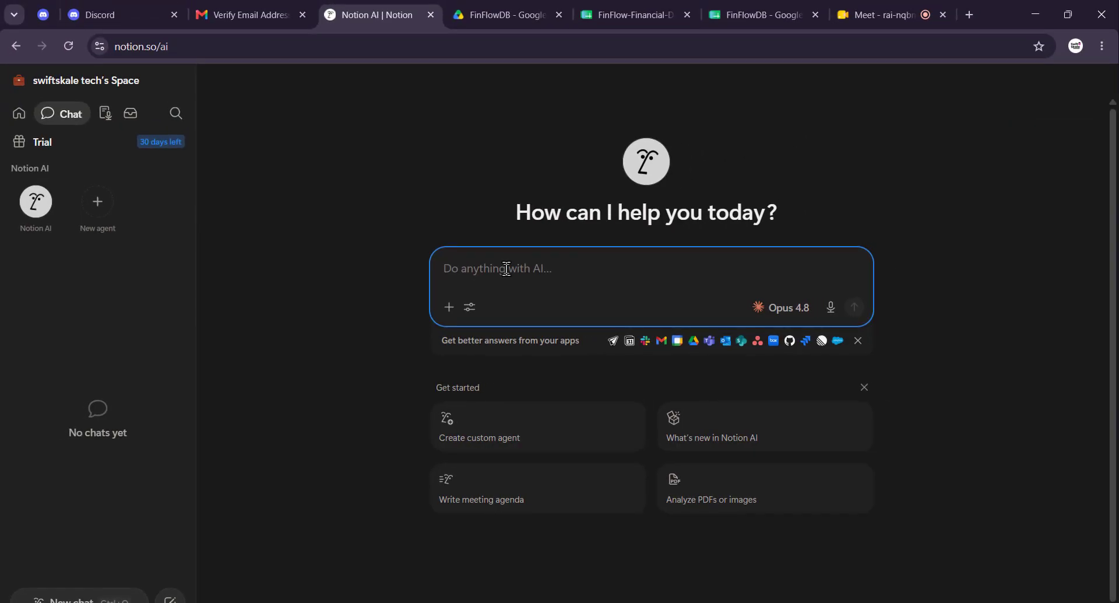
pyautogui.write('Create a 1-week project calendar for the FinFlow App Development Project, starting from today.Use the existing information and entries on this page (FinFlow App Development Project) to organize the work into a clear 7-day project plan.')
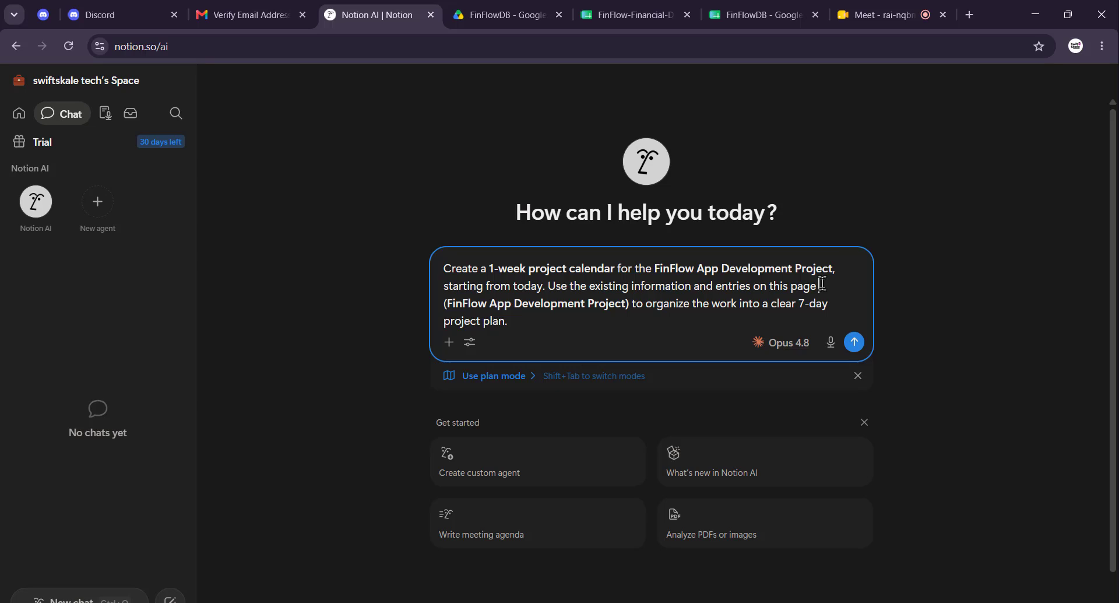
pyautogui.hotkey('ctrl', 'a')
pyautogui.hotkey('ctrl', 'c')
pyautogui.press('BackSpace')
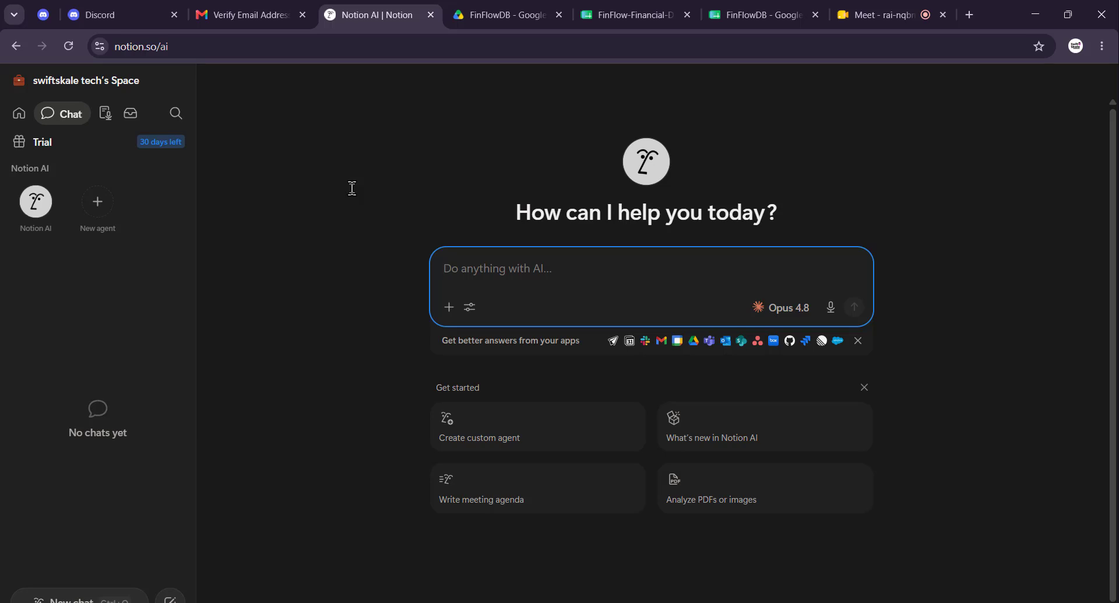
# - Open the FinFlow App Dev Project page from the workspace's private pages
pyautogui.click(19, 112)
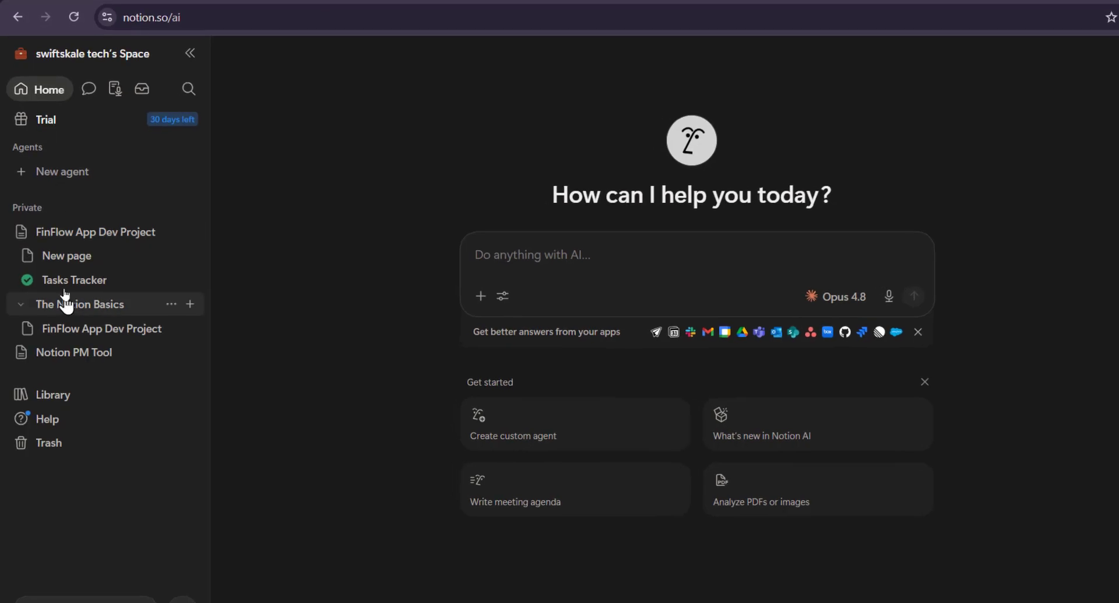
pyautogui.click(67, 233)
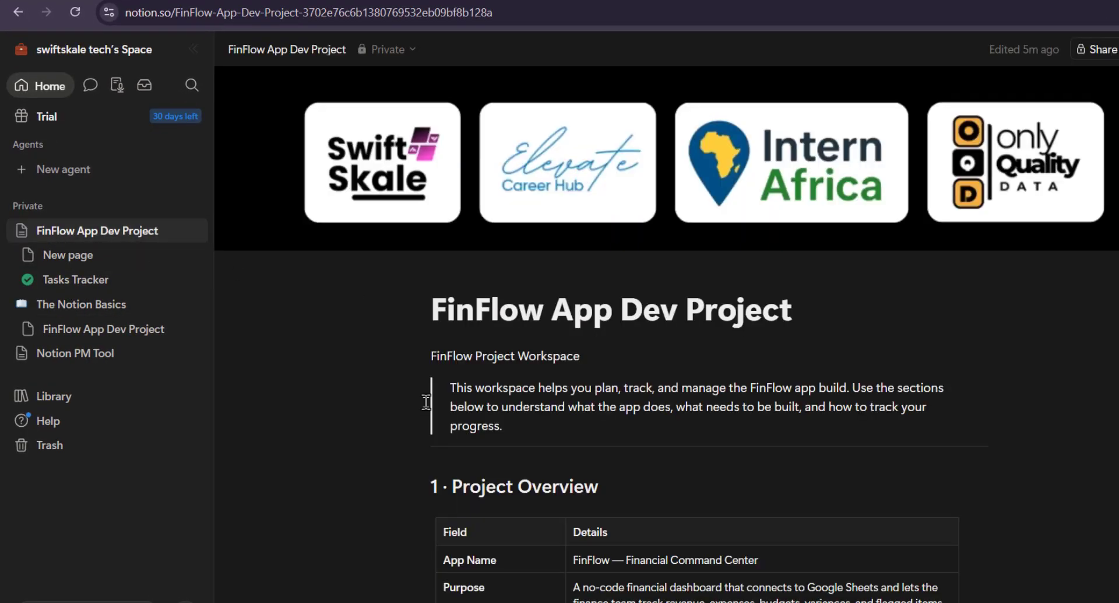
# - Read through the FinFlow App Dev Project page, from Project Overview and Build Roadmap to Key Notes and the Testing Checklist
pyautogui.scroll(-3, 426, 402)
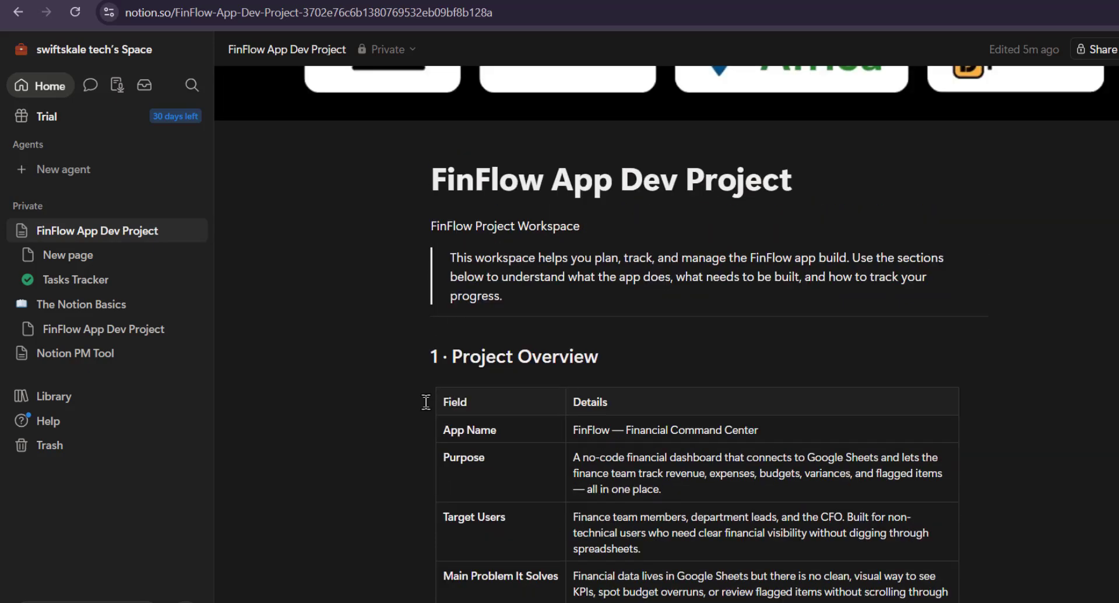
pyautogui.scroll(-6, 426, 402)
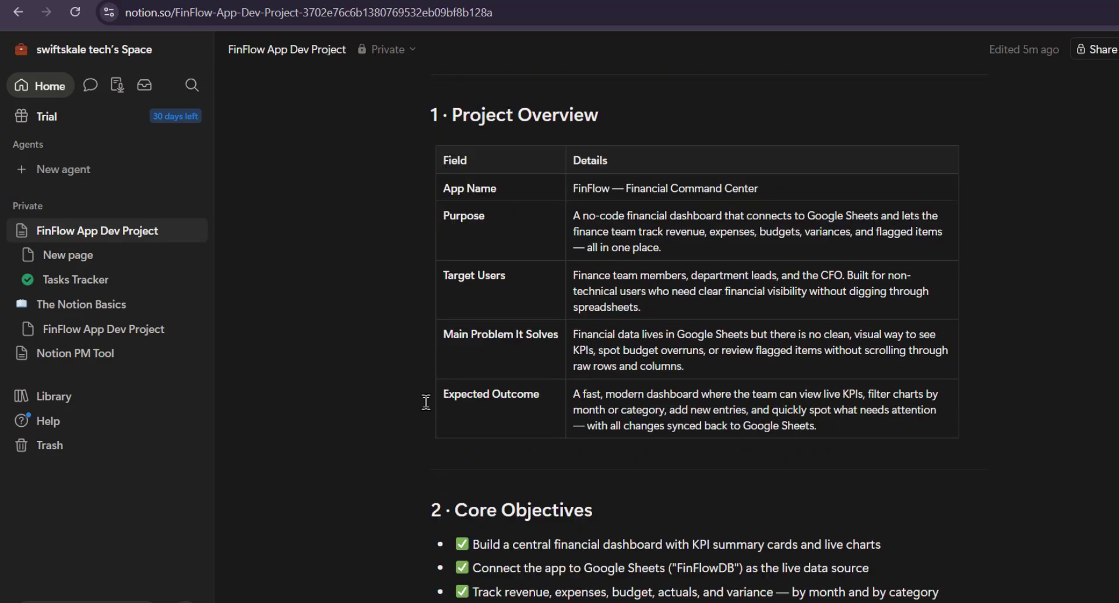
pyautogui.scroll(-8, 426, 402)
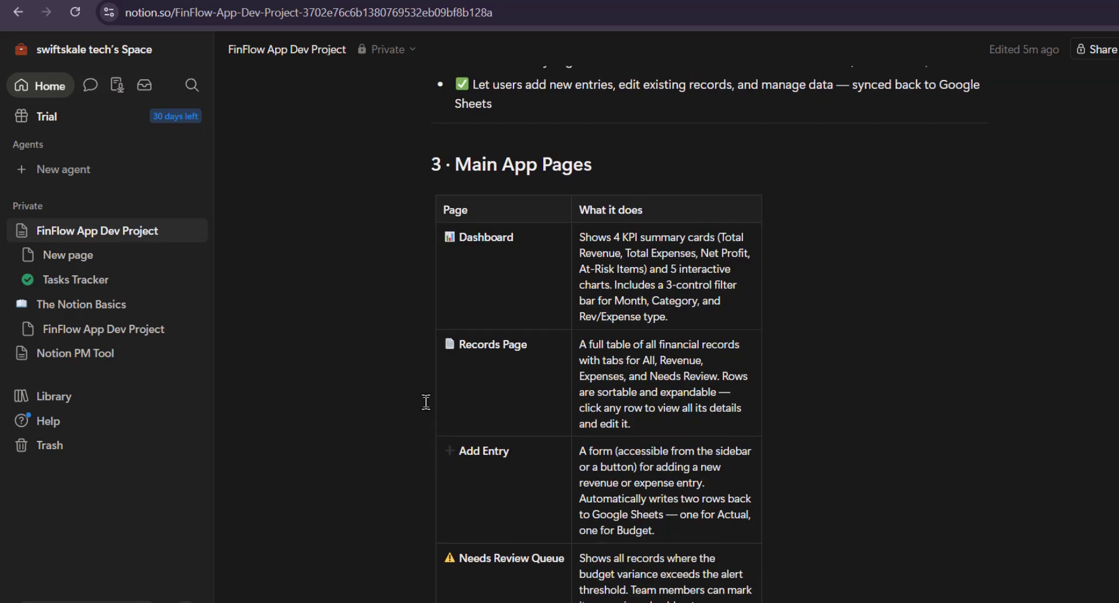
pyautogui.scroll(-8, 426, 402)
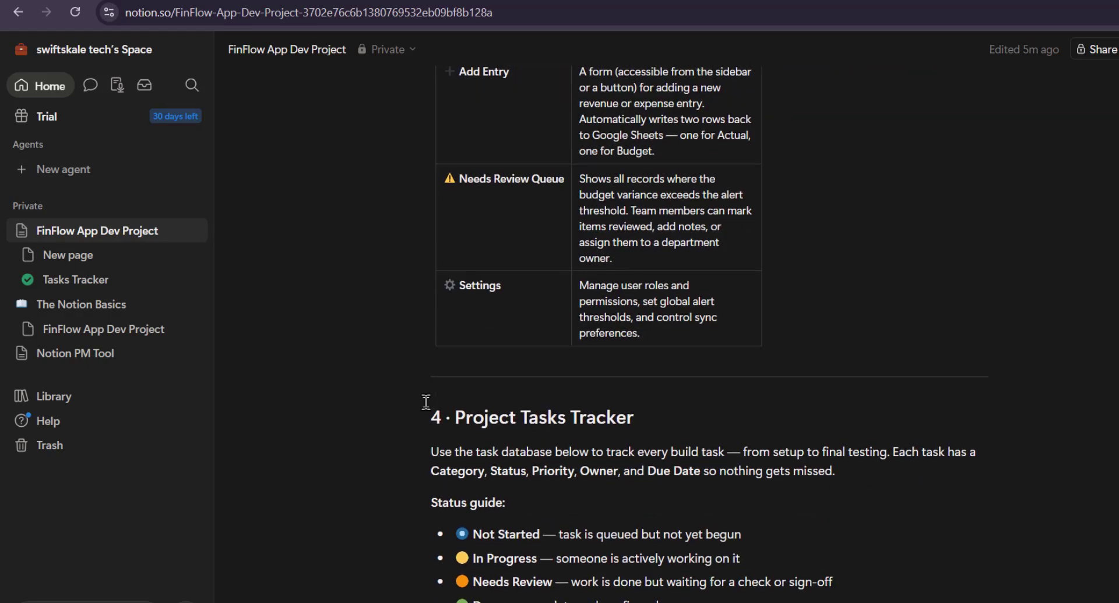
pyautogui.scroll(-2, 426, 401)
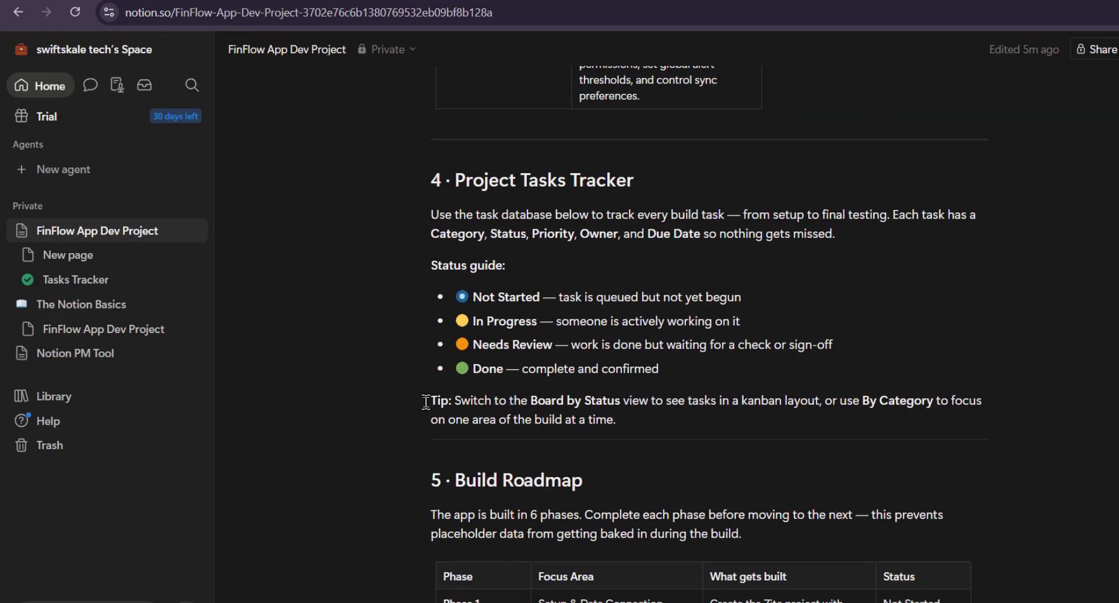
pyautogui.scroll(-5, 426, 402)
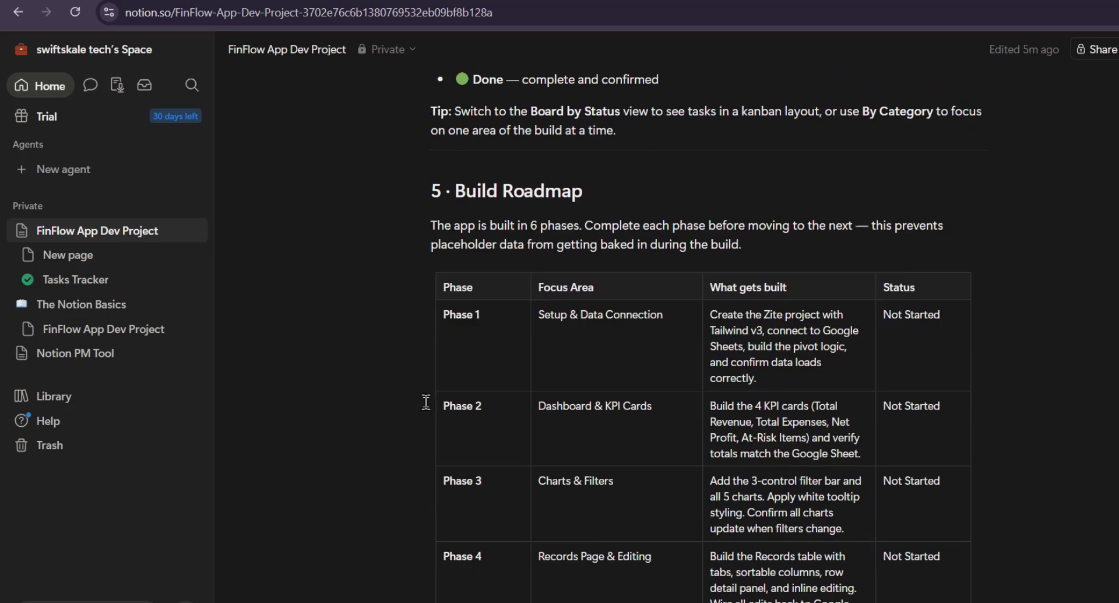
pyautogui.scroll(-3, 499, 380)
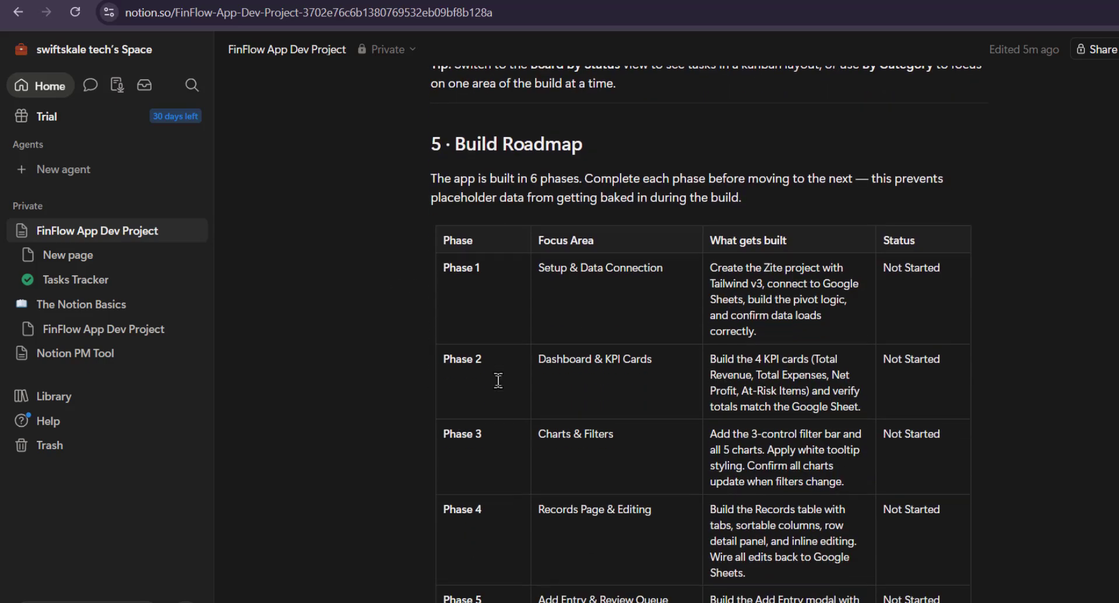
pyautogui.scroll(-3, 498, 380)
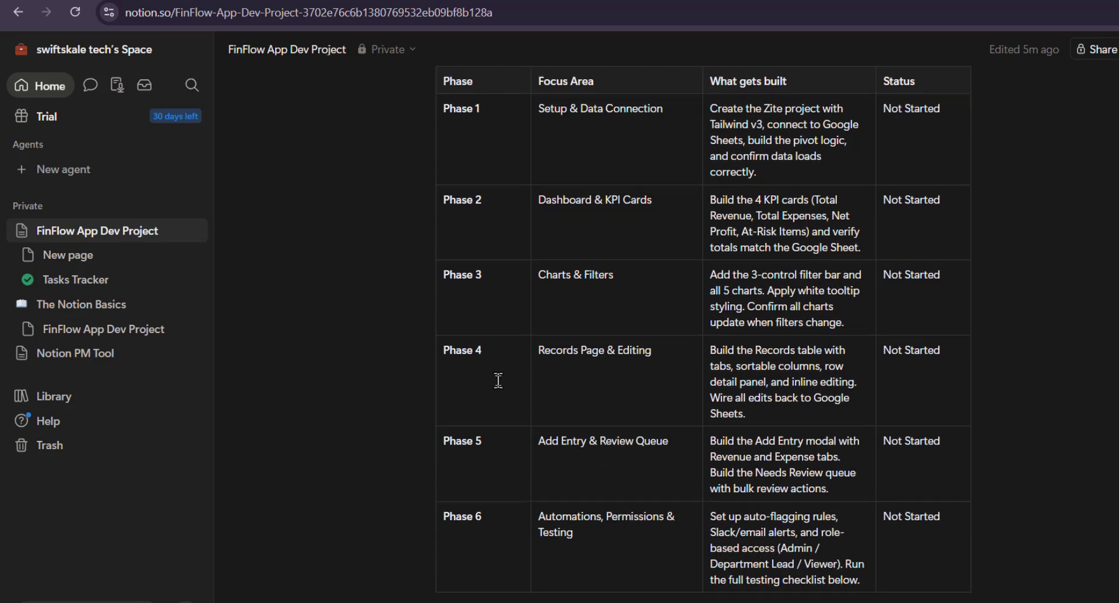
pyautogui.scroll(2, 498, 380)
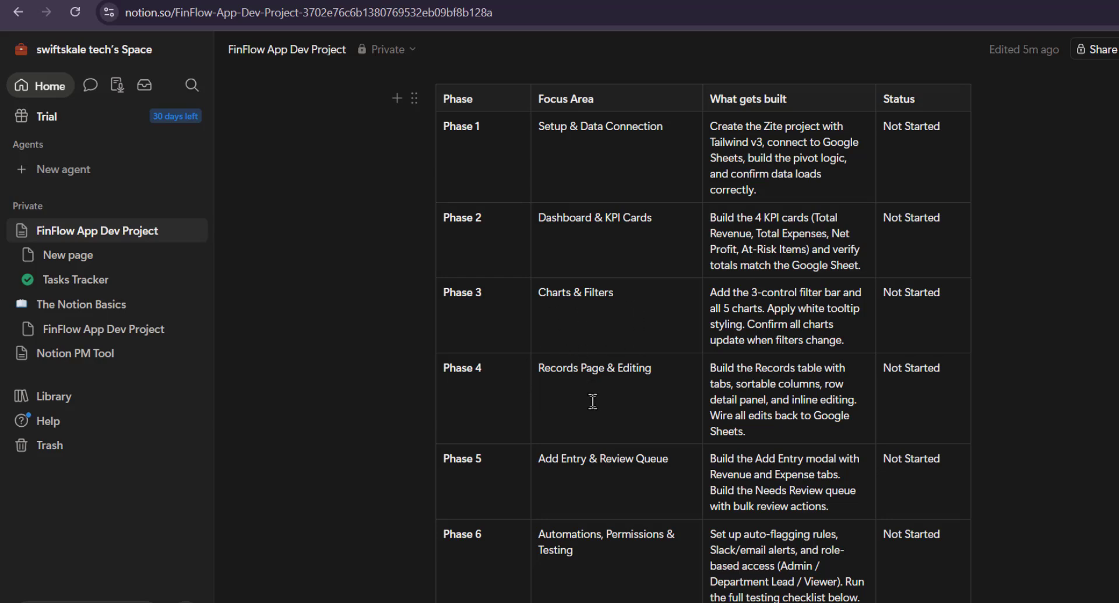
pyautogui.scroll(-10, 593, 401)
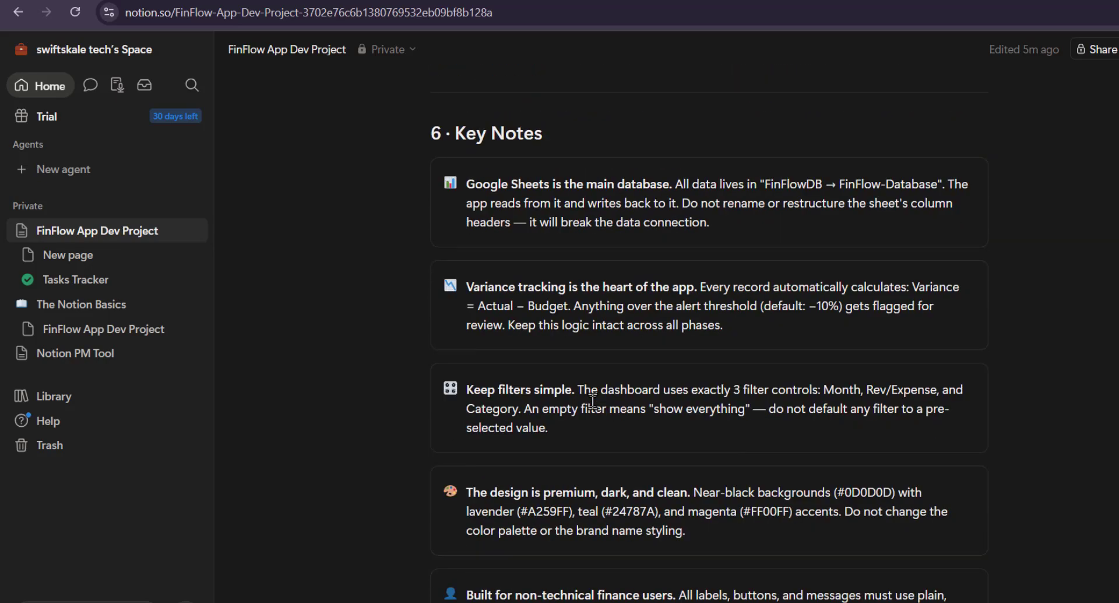
pyautogui.scroll(-7, 553, 443)
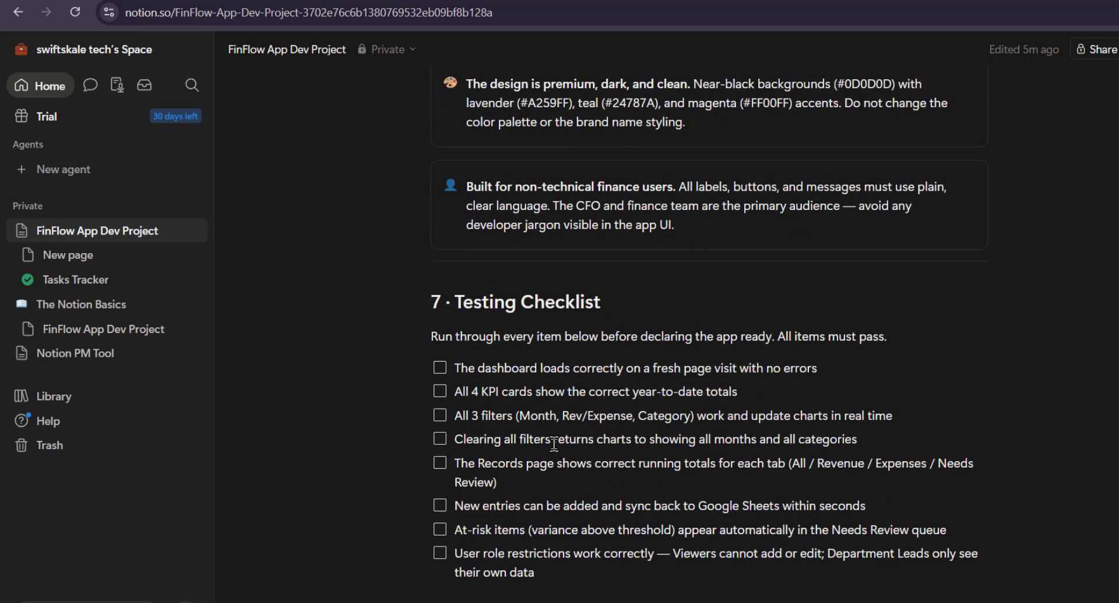
pyautogui.scroll(-1, 554, 443)
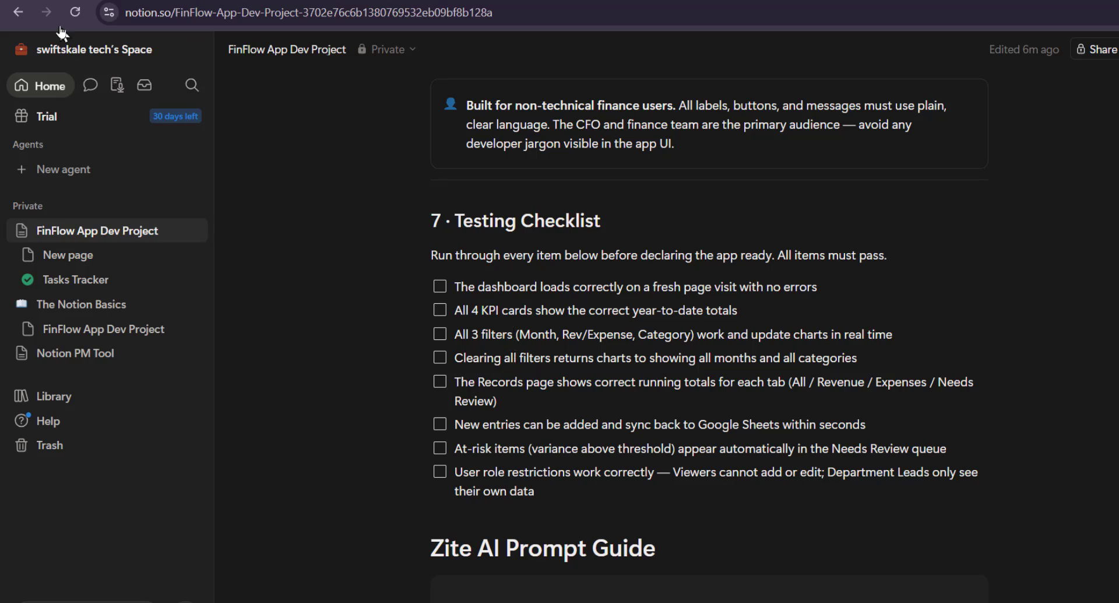
# - Start a Notion AI chat and paste the copied prompt requesting a 1-week project calendar for the FinFlow App Development Project
pyautogui.click(89, 86)
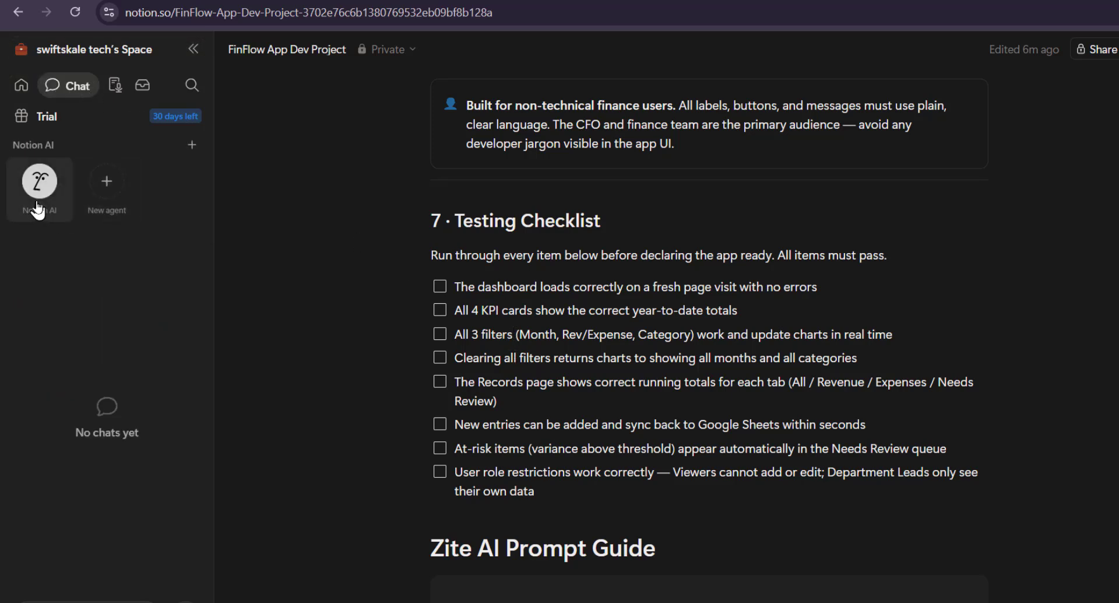
pyautogui.click(39, 182)
pyautogui.hotkey('ctrl', 'v')
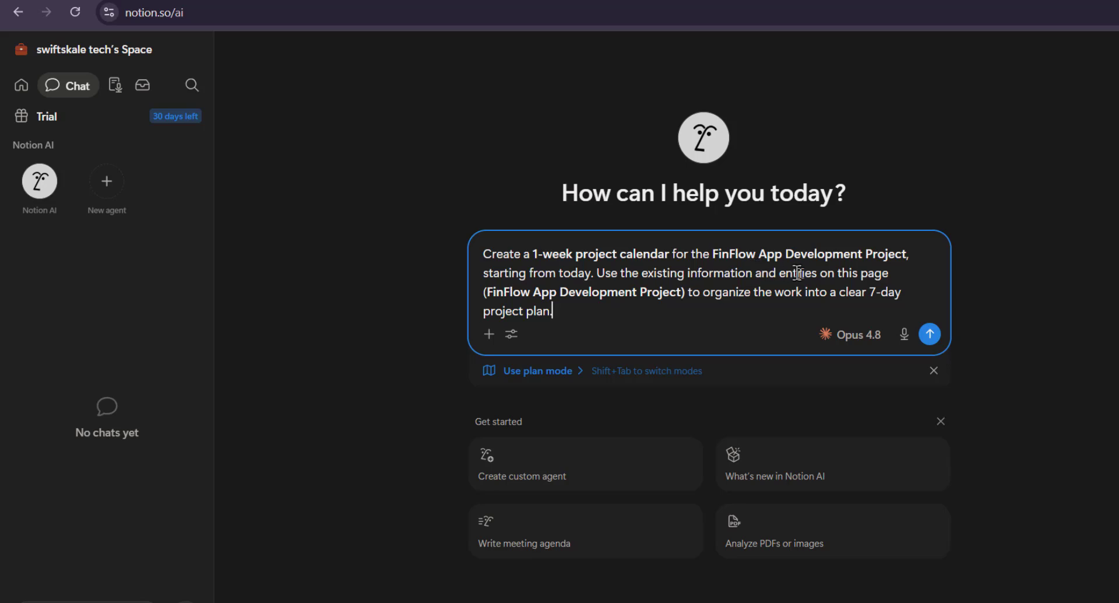
# - Insert a link to the FinFlow App Dev Project page after "on this page" in the prompt and send it
pyautogui.click(895, 270)
pyautogui.write('@')
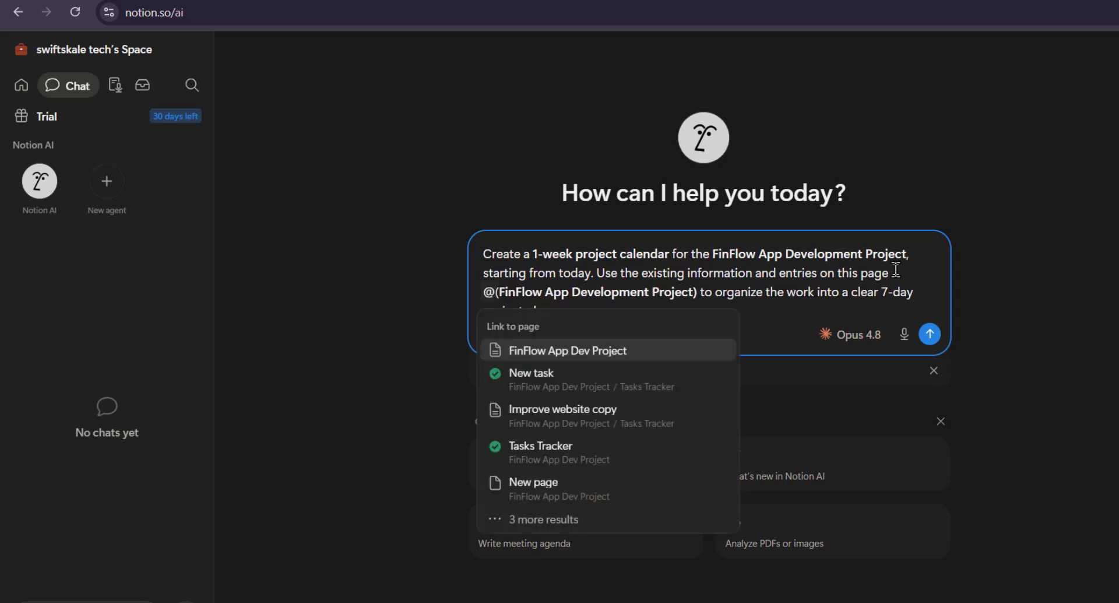
pyautogui.click(619, 353)
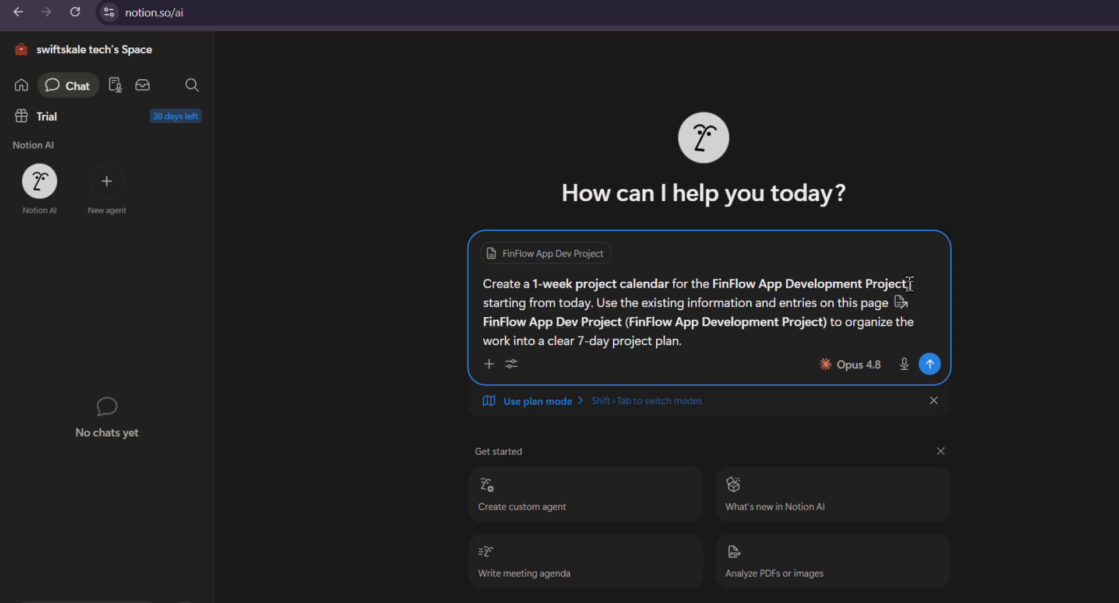
pyautogui.moveTo(908, 317)
pyautogui.click(930, 364)
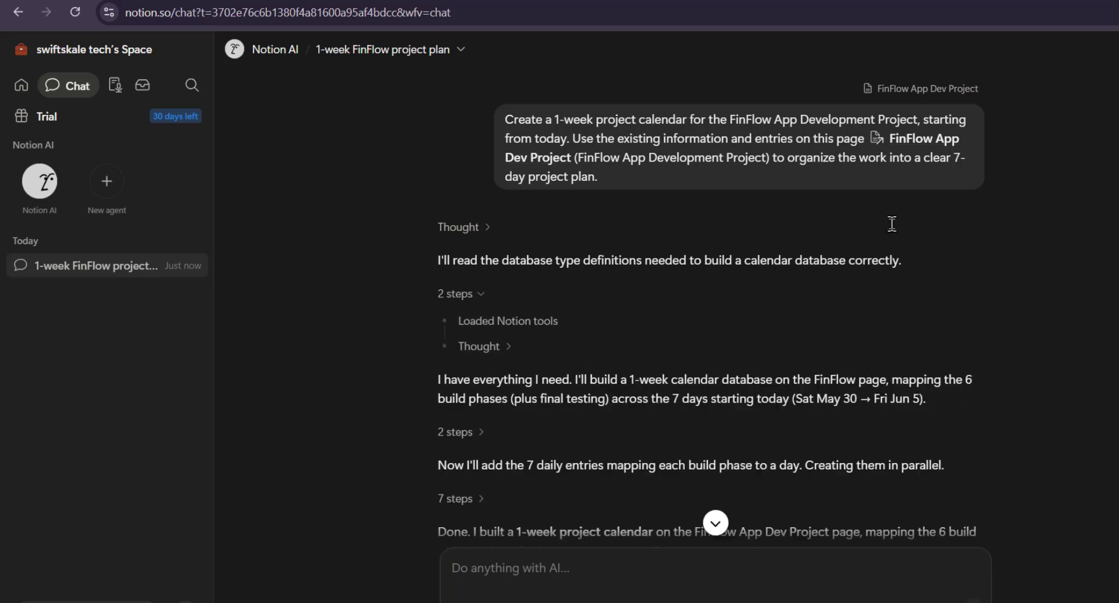
# - Review Notion AI's reply, including the day-by-day plan table and the list of created calendar pages
pyautogui.scroll(-7, 891, 223)
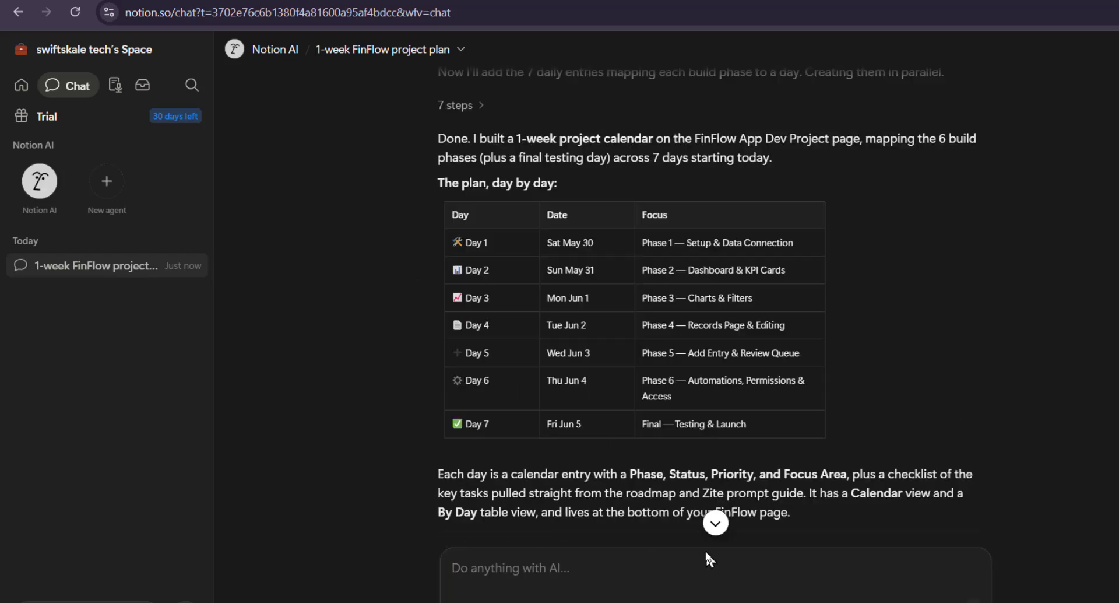
pyautogui.scroll(2, 817, 329)
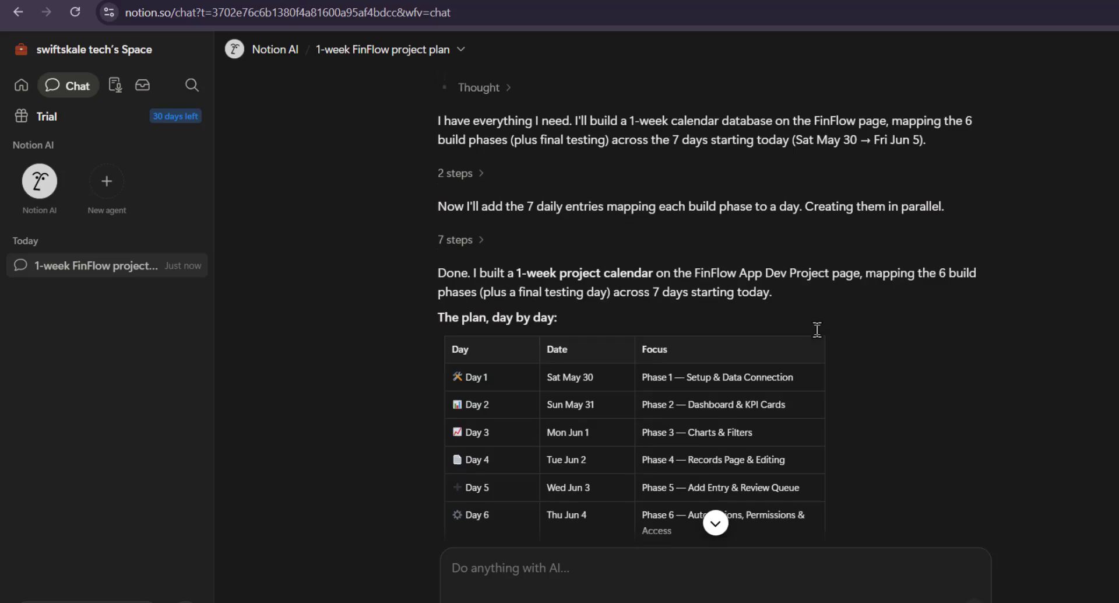
pyautogui.scroll(-5, 817, 328)
pyautogui.scroll(-3, 983, 421)
pyautogui.scroll(8, 994, 428)
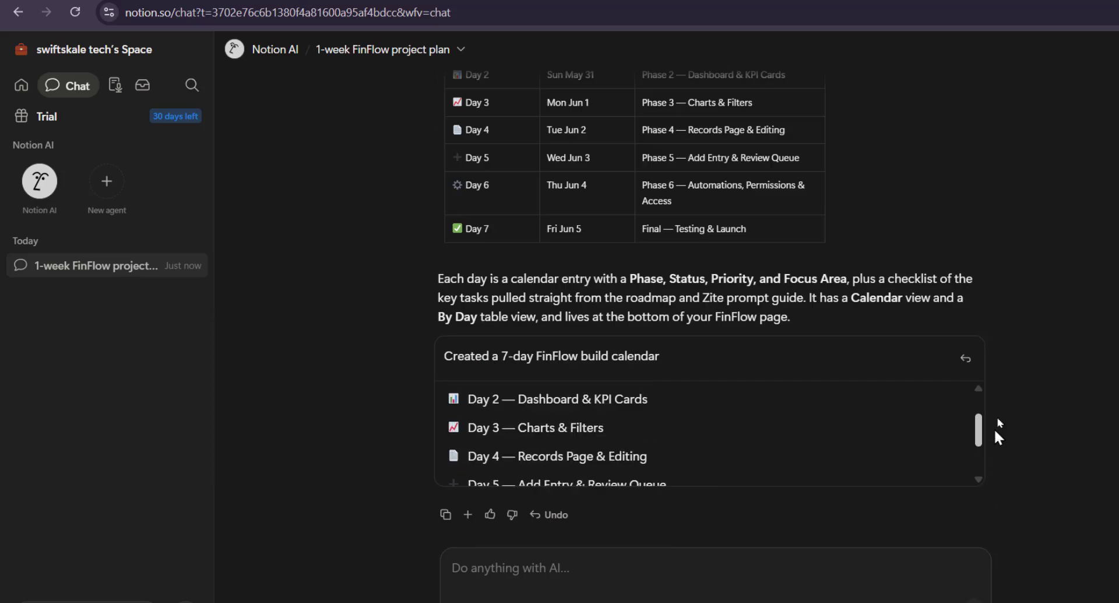
pyautogui.scroll(-4, 914, 315)
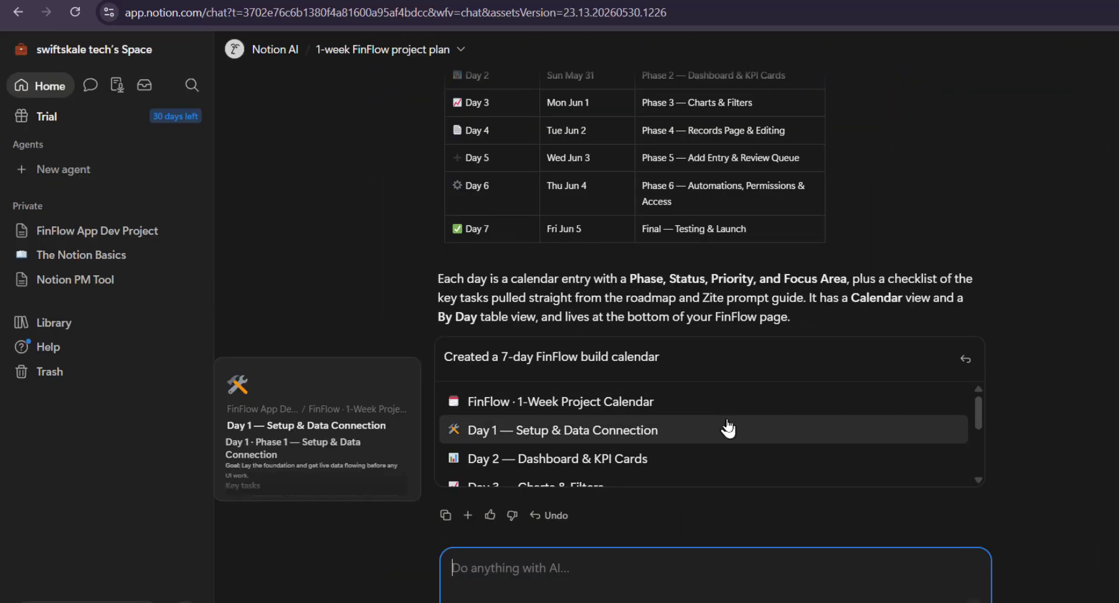
# - Open the FinFlow · 1-Week Project Calendar from the reply and look over its daily entries
pyautogui.click(709, 408)
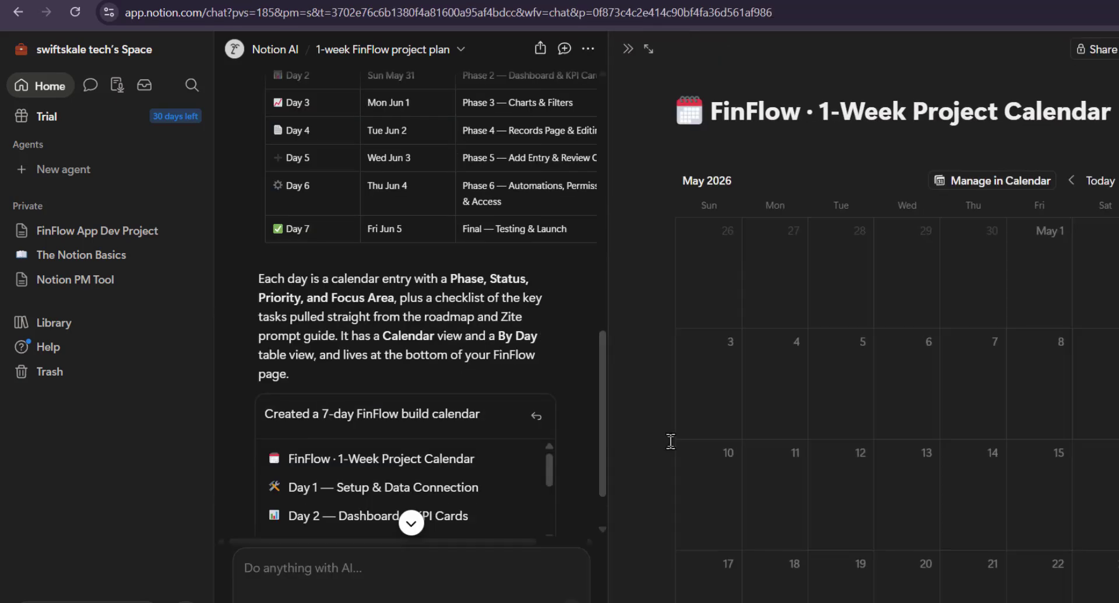
pyautogui.scroll(-5, 728, 453)
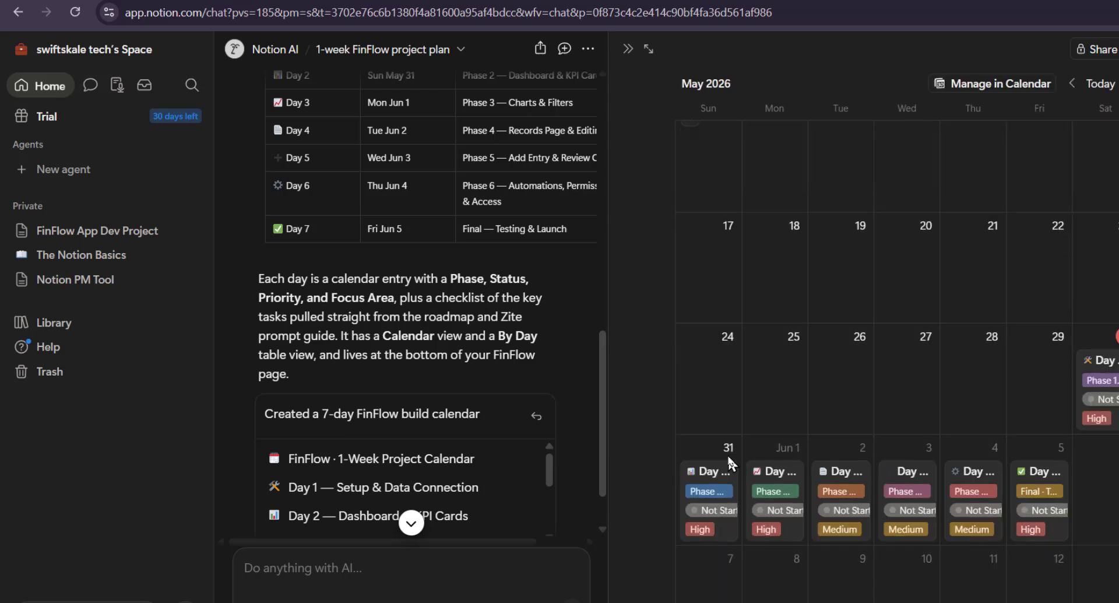
pyautogui.scroll(-4, 728, 454)
pyautogui.scroll(4, 728, 454)
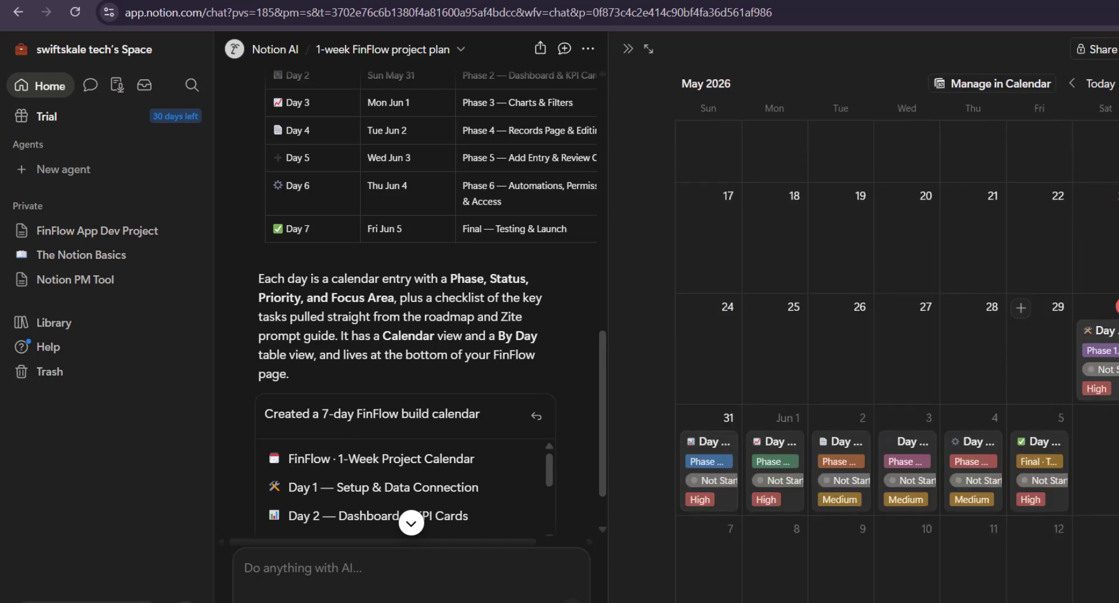
# - Open the Day 1 calendar entry and read its properties, goal and key tasks
pyautogui.click(1103, 346)
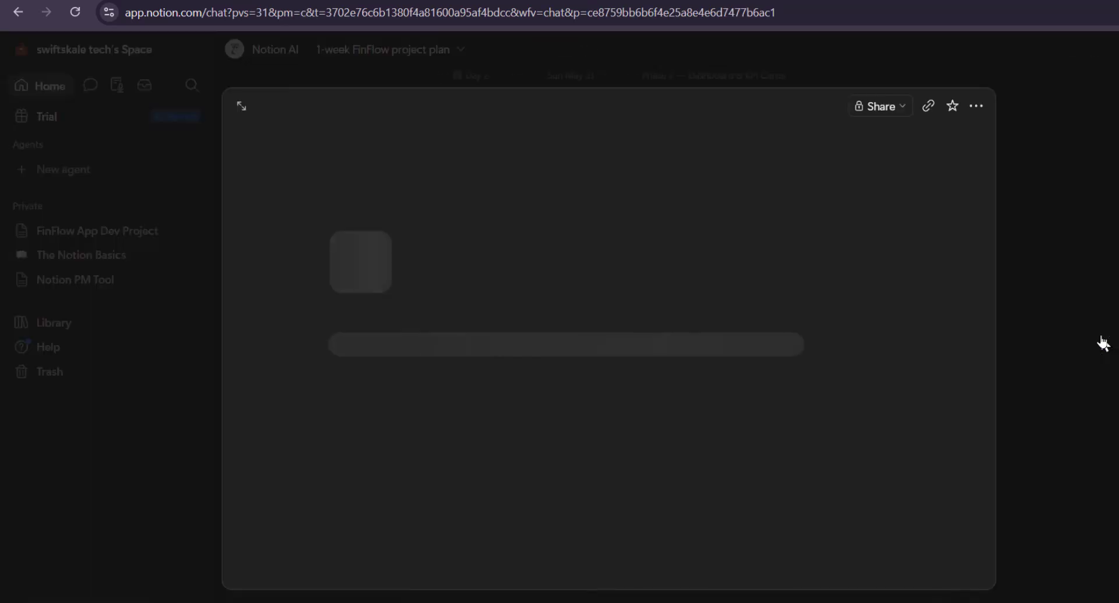
pyautogui.scroll(-9, 841, 475)
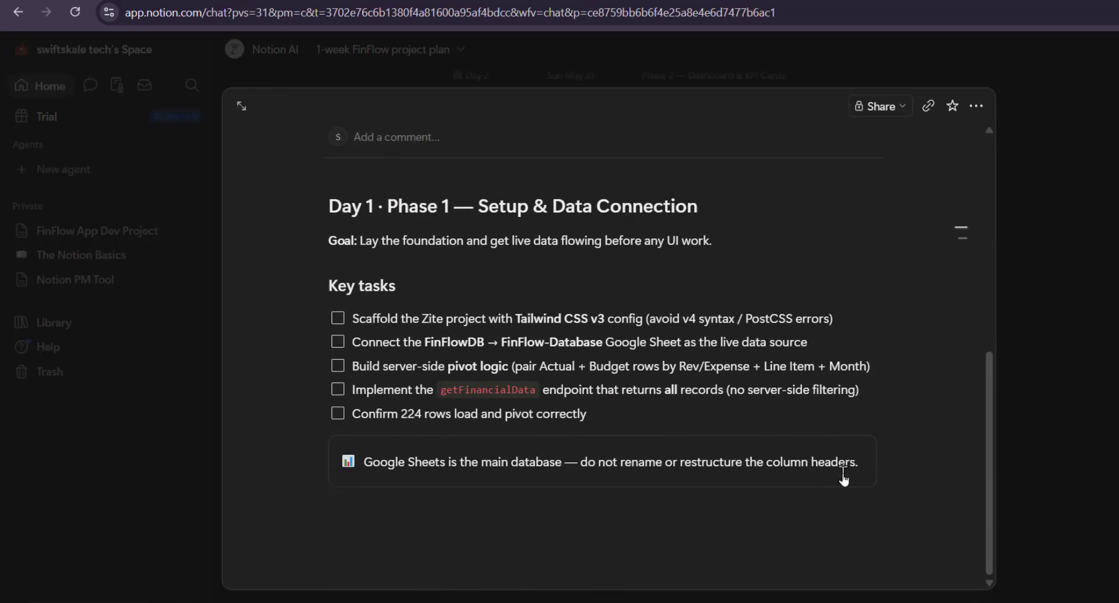
pyautogui.scroll(8, 843, 478)
pyautogui.scroll(-4, 412, 165)
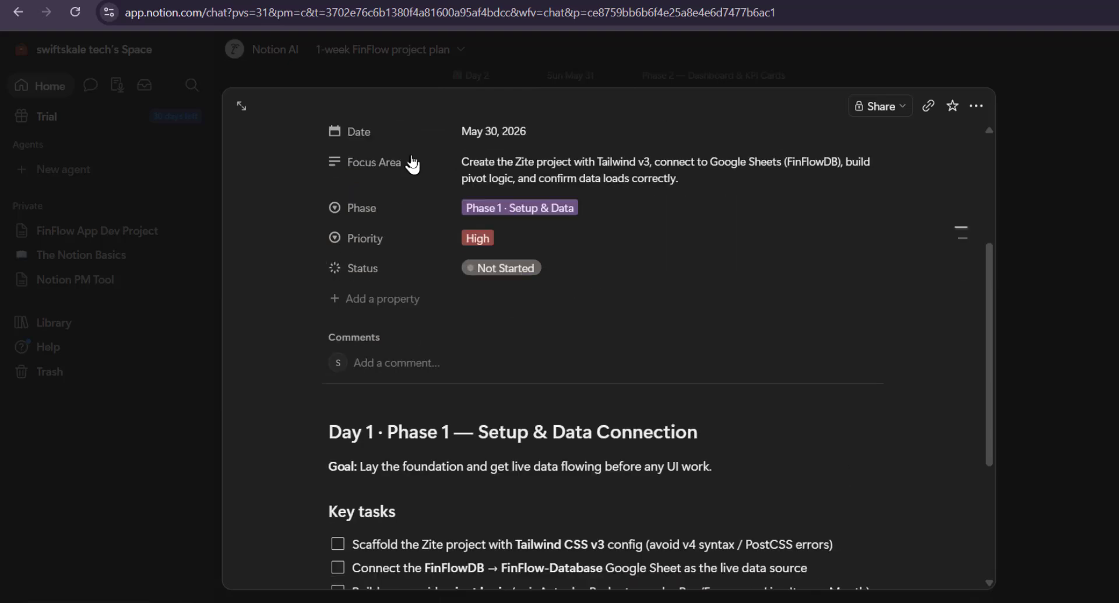
pyautogui.scroll(4, 392, 244)
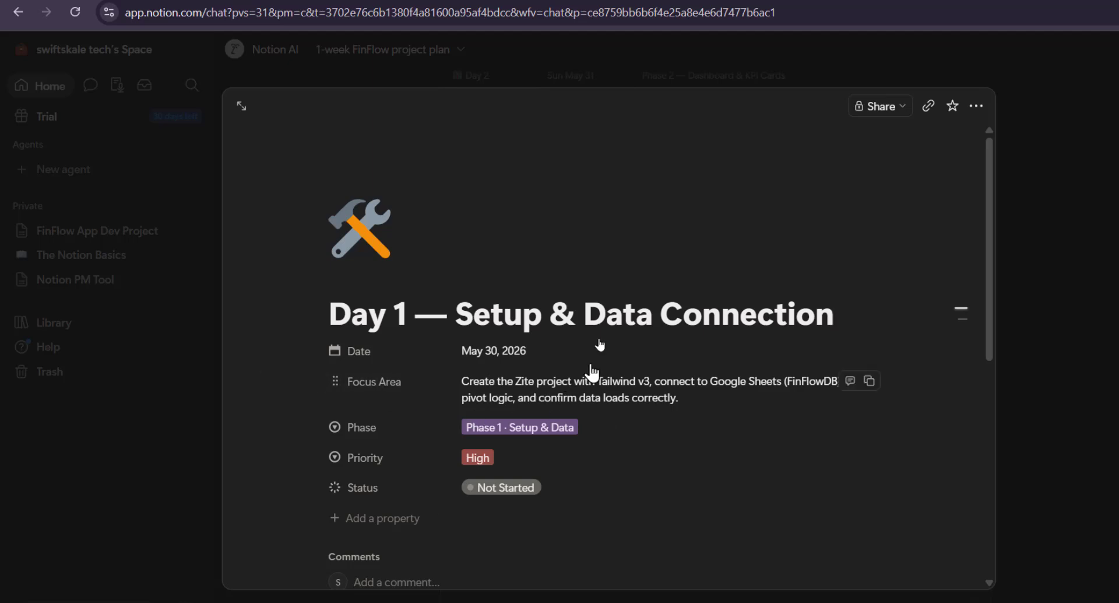
# - Inspect the Day 1 date options and Key tasks checklist, and tick the task to scaffold the Zite project
pyautogui.click(511, 361)
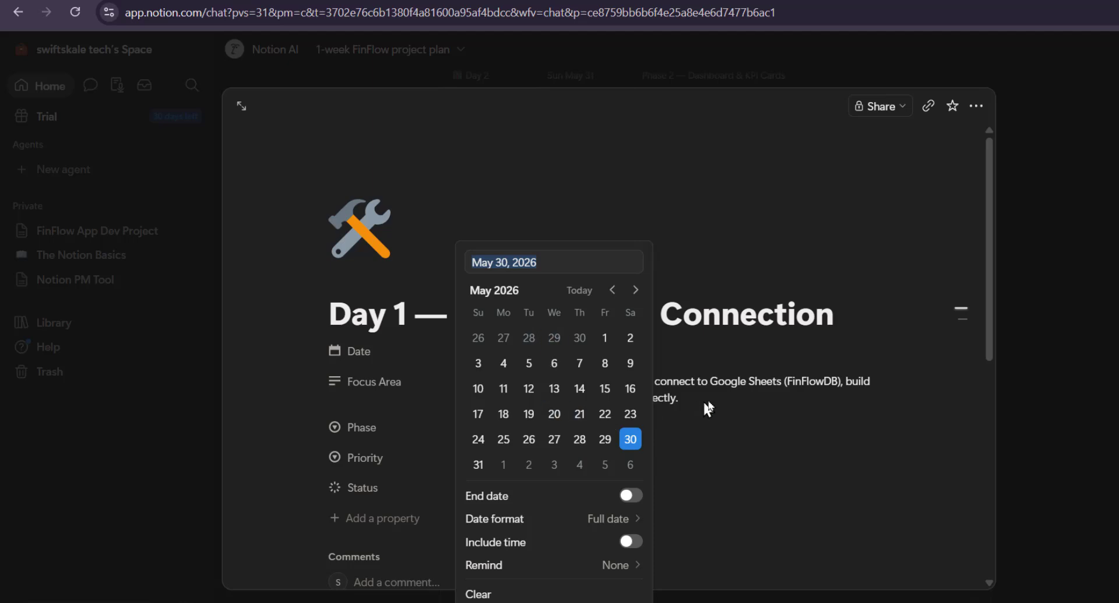
pyautogui.click(741, 410)
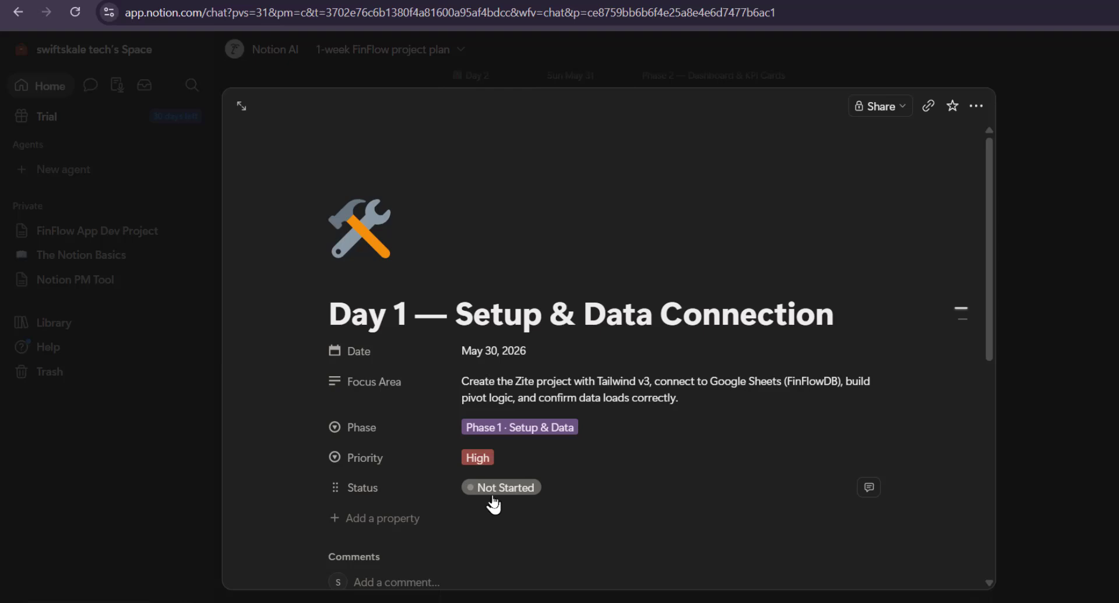
pyautogui.scroll(-5, 493, 500)
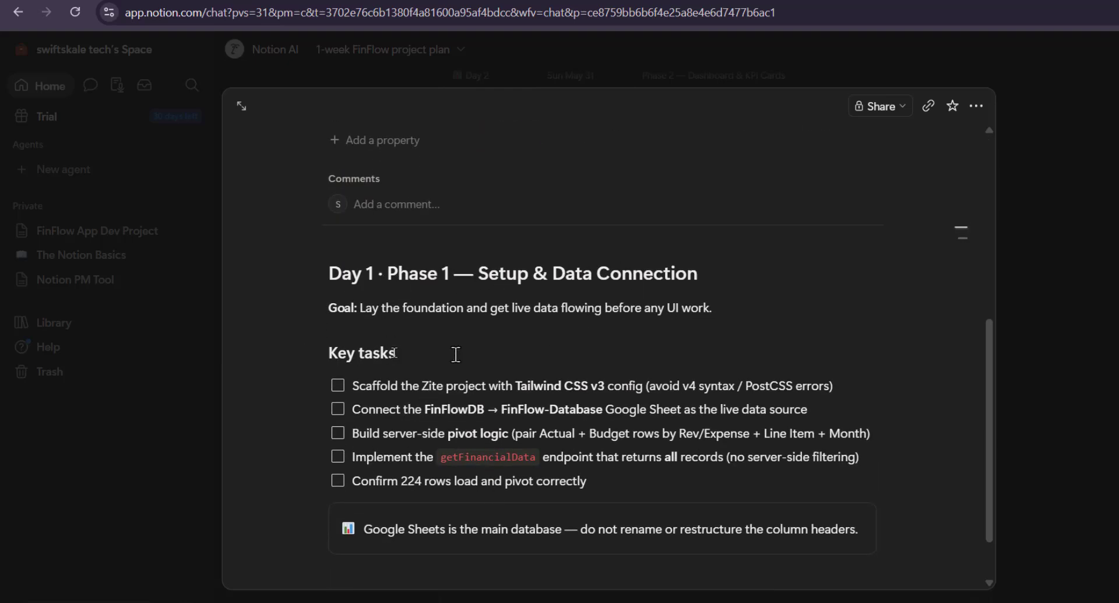
pyautogui.scroll(-1, 434, 355)
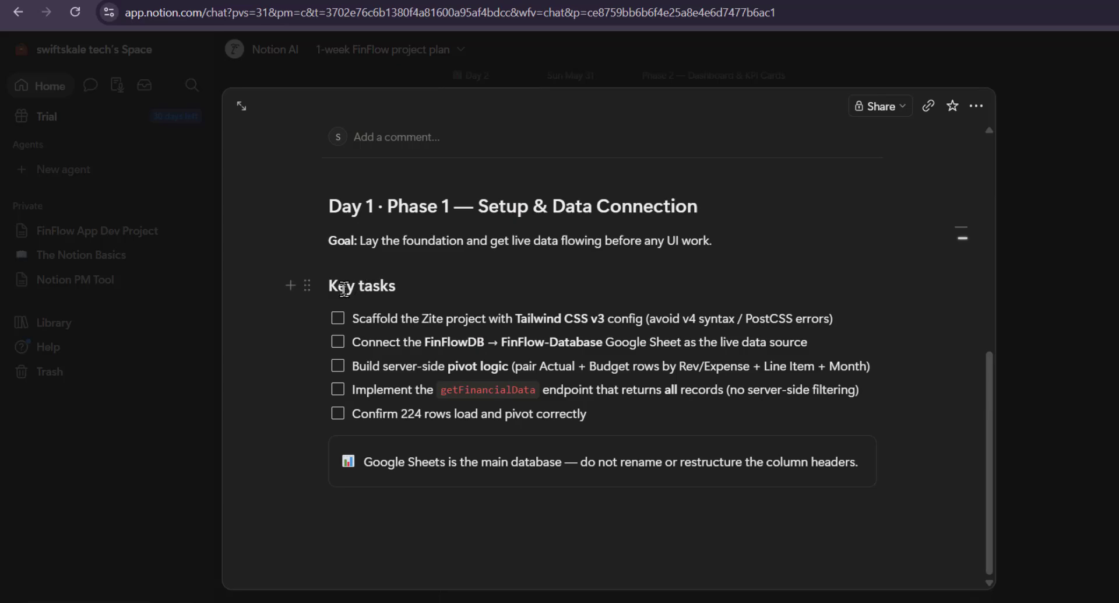
pyautogui.click(338, 318)
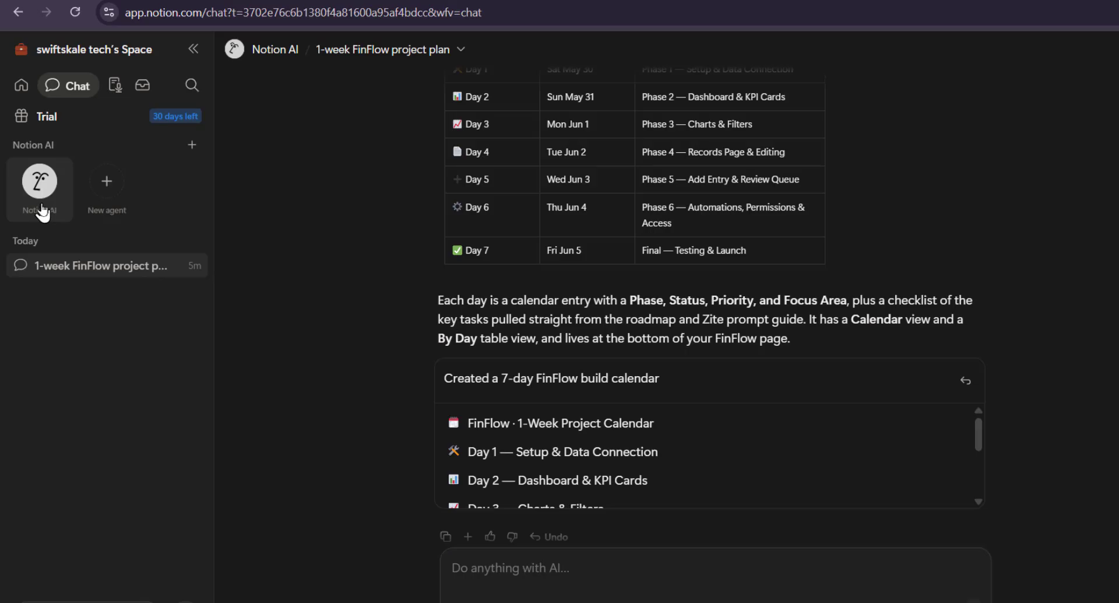
# - Start a new Notion AI chat and paste in the 1-week project calendar prompt copied from the Google Docs brief
pyautogui.click(40, 209)
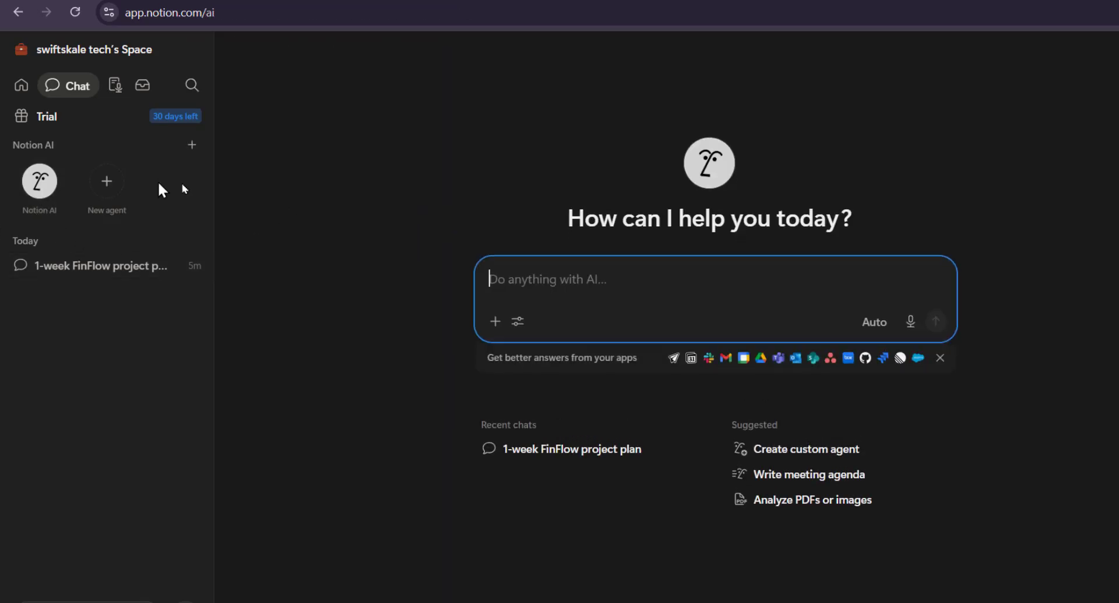
pyautogui.moveTo(662, 601)
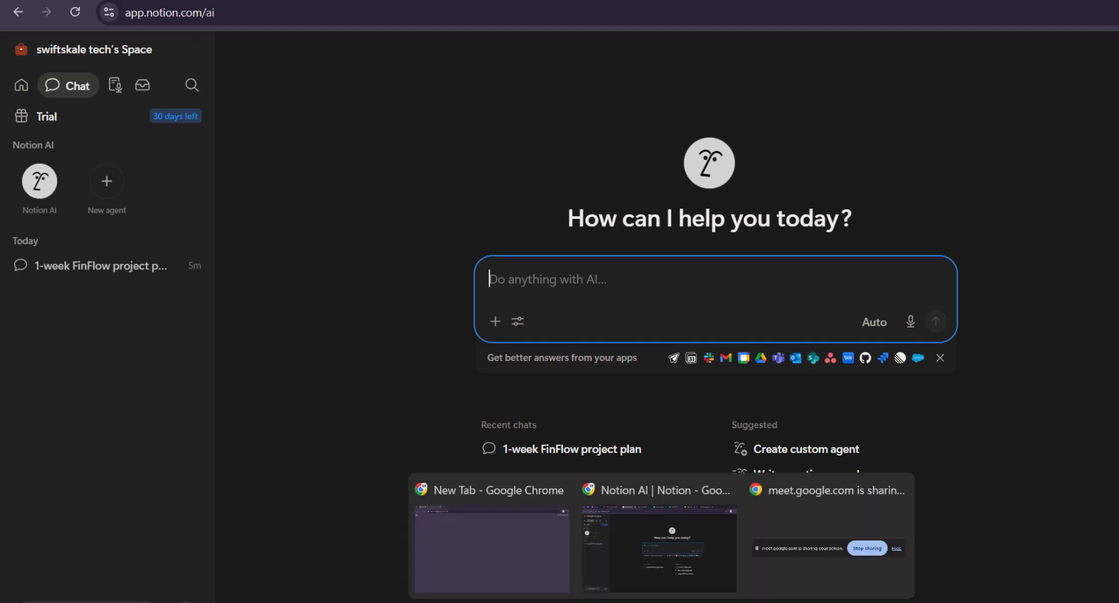
pyautogui.click(637, 590)
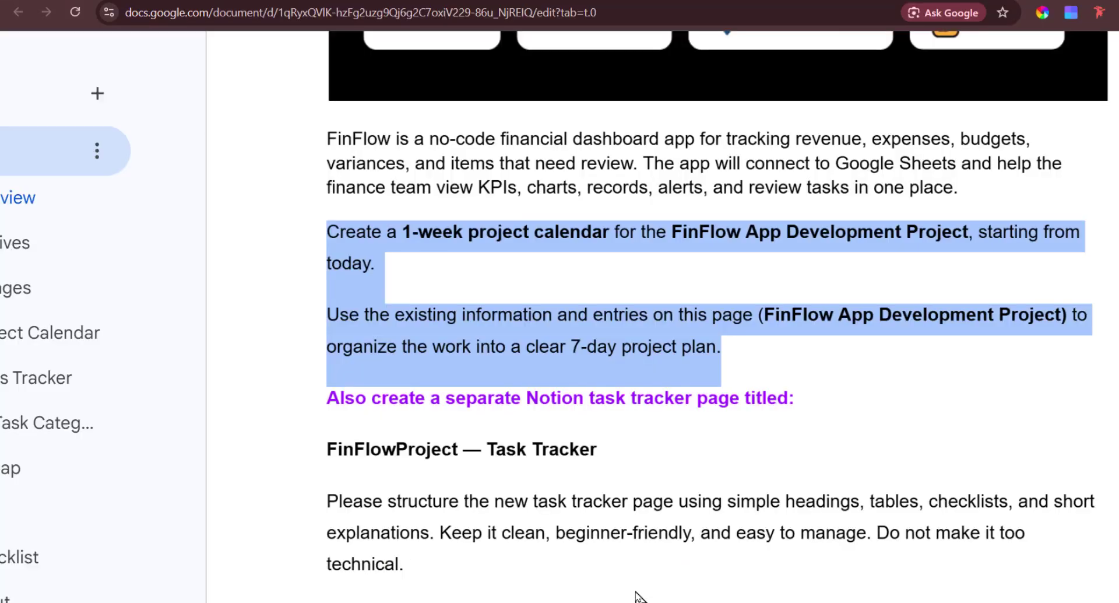
pyautogui.rightClick(585, 343)
pyautogui.scroll(-3, 585, 343)
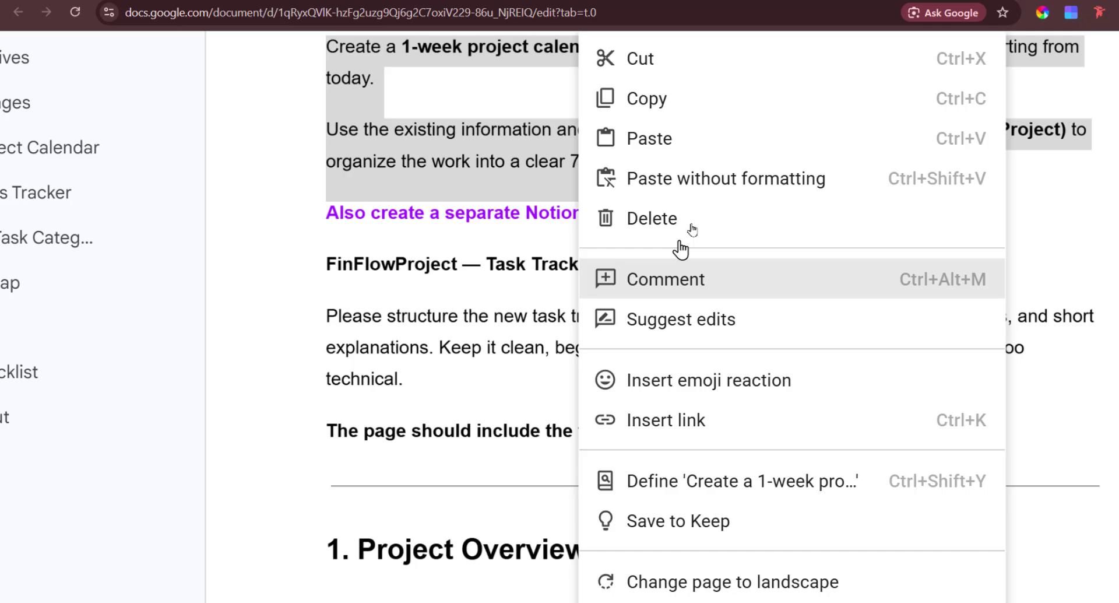
pyautogui.click(682, 113)
pyautogui.hotkey('alt', 'Tab')
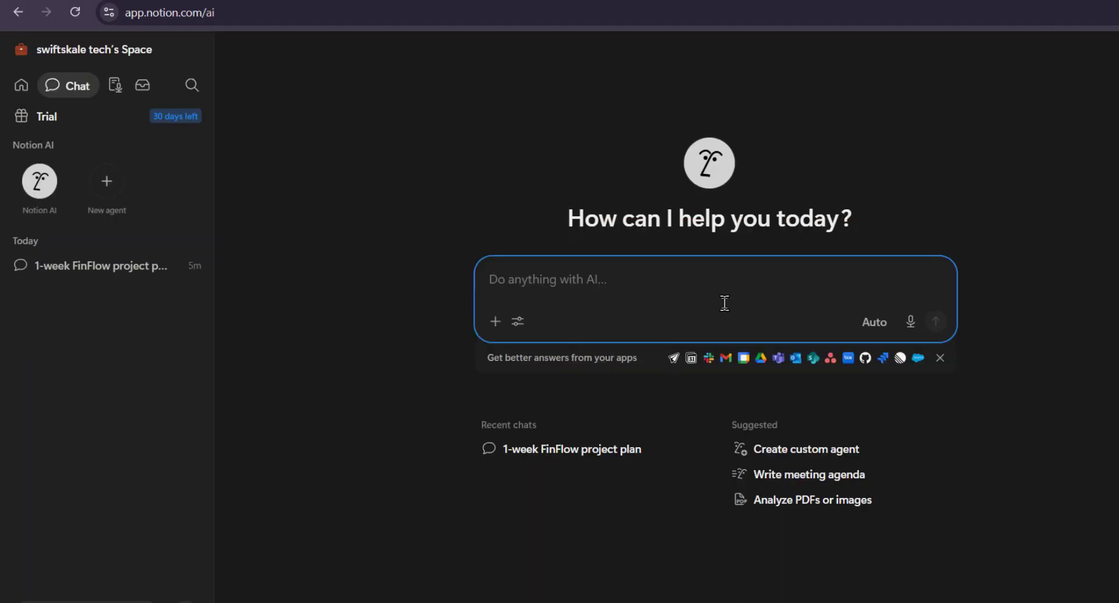
pyautogui.hotkey('ctrl', 'v')
# - Set the AI model to Sonnet 4.6, add a space before "Use", and link the FinFlow App Dev Project page after "on this page"
pyautogui.click(878, 342)
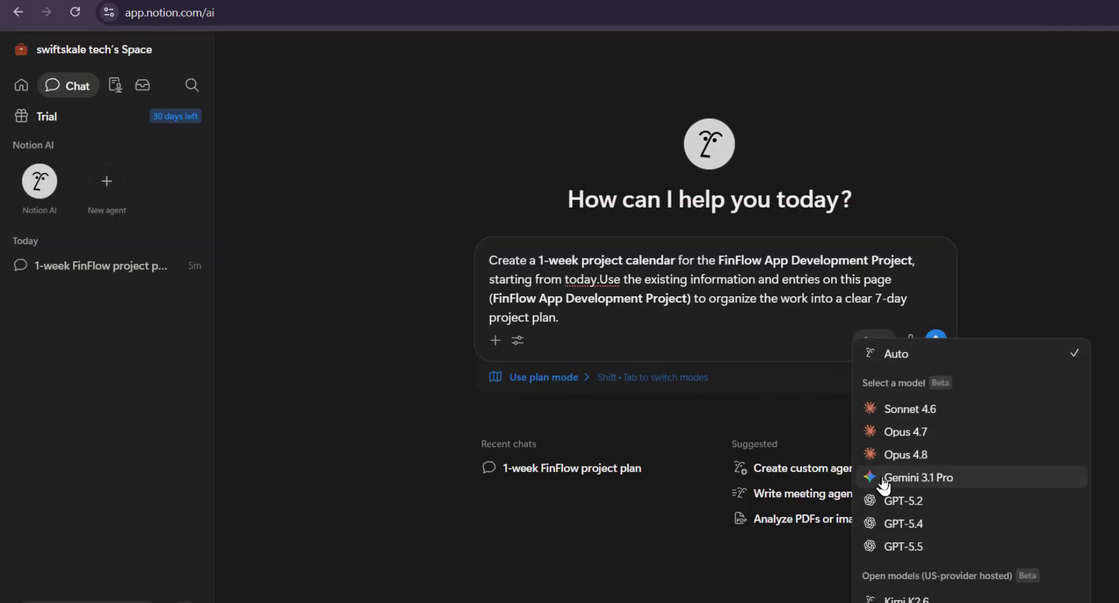
pyautogui.click(939, 410)
pyautogui.click(600, 280)
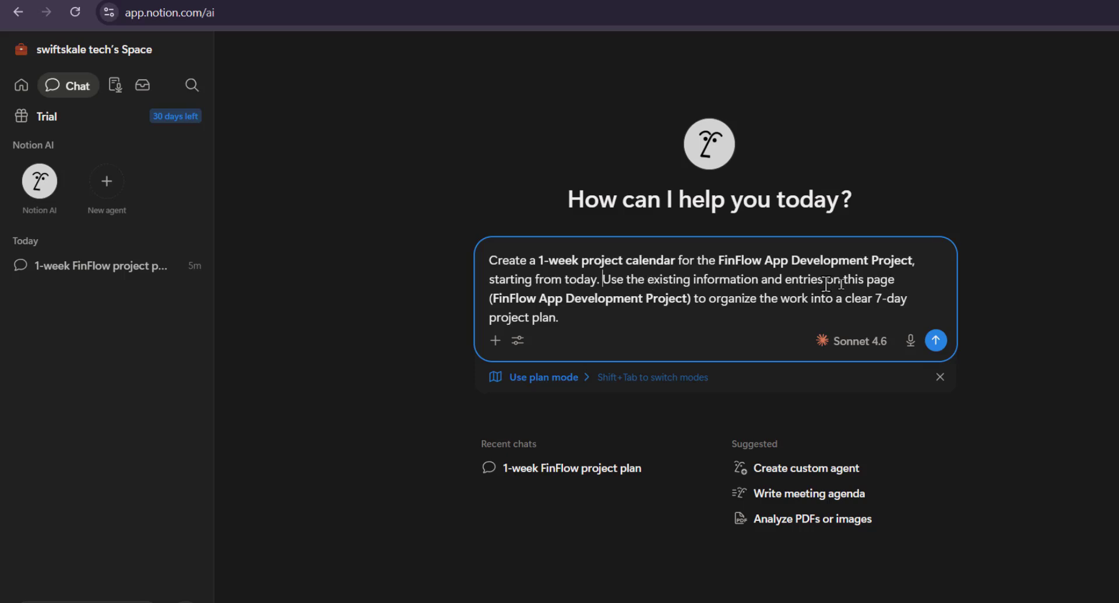
pyautogui.click(911, 283)
pyautogui.write('@')
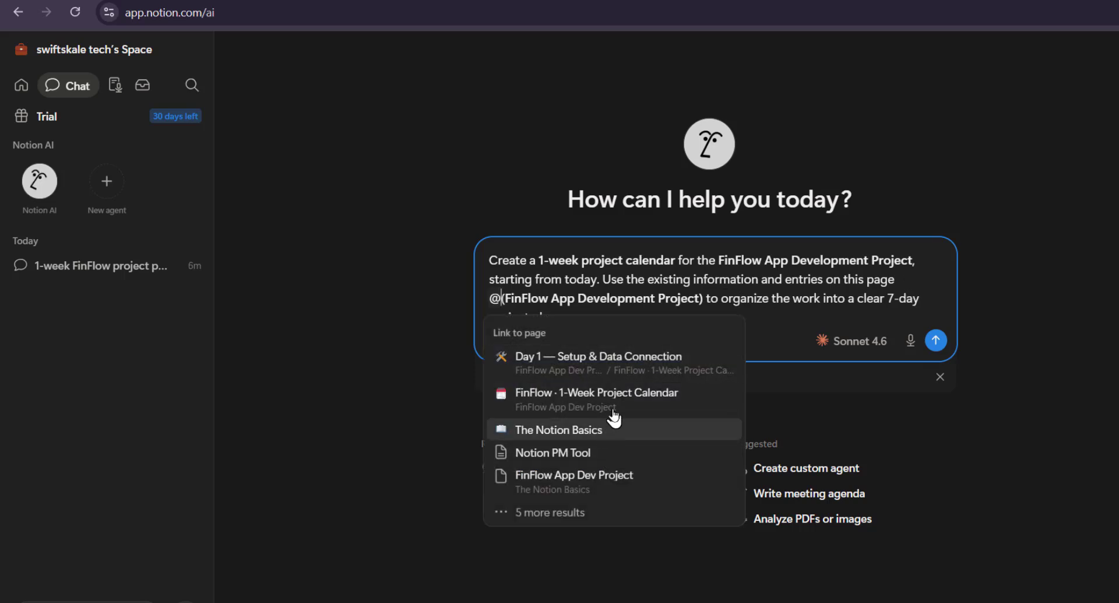
pyautogui.click(617, 481)
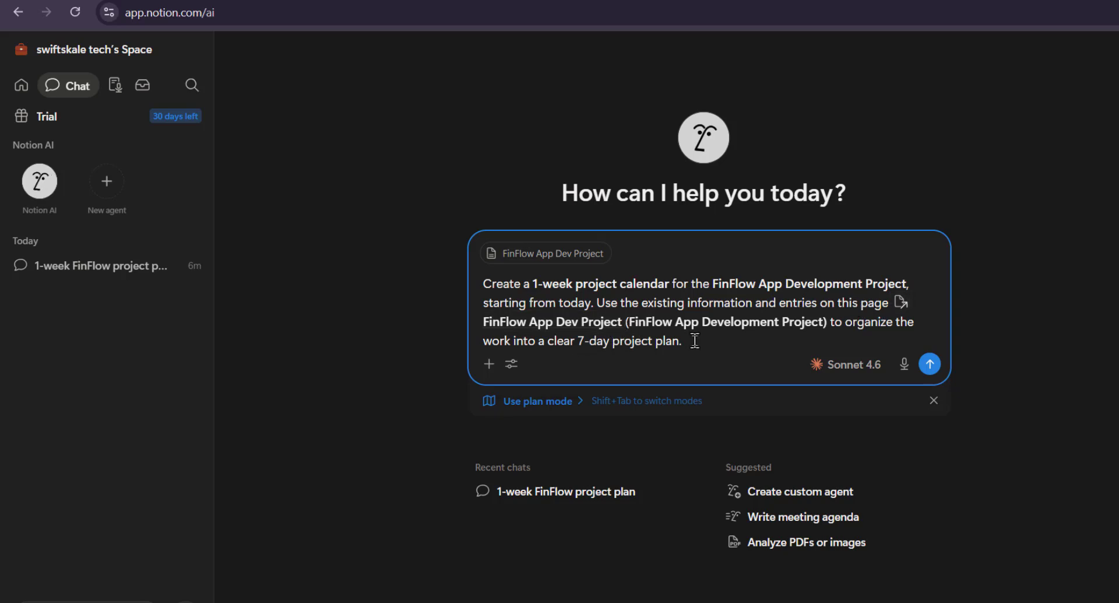
# - Add "The calendar tracking plan should be create on a separate page" to the end of the prompt and send it
pyautogui.write('The calendar tracking plan should be')
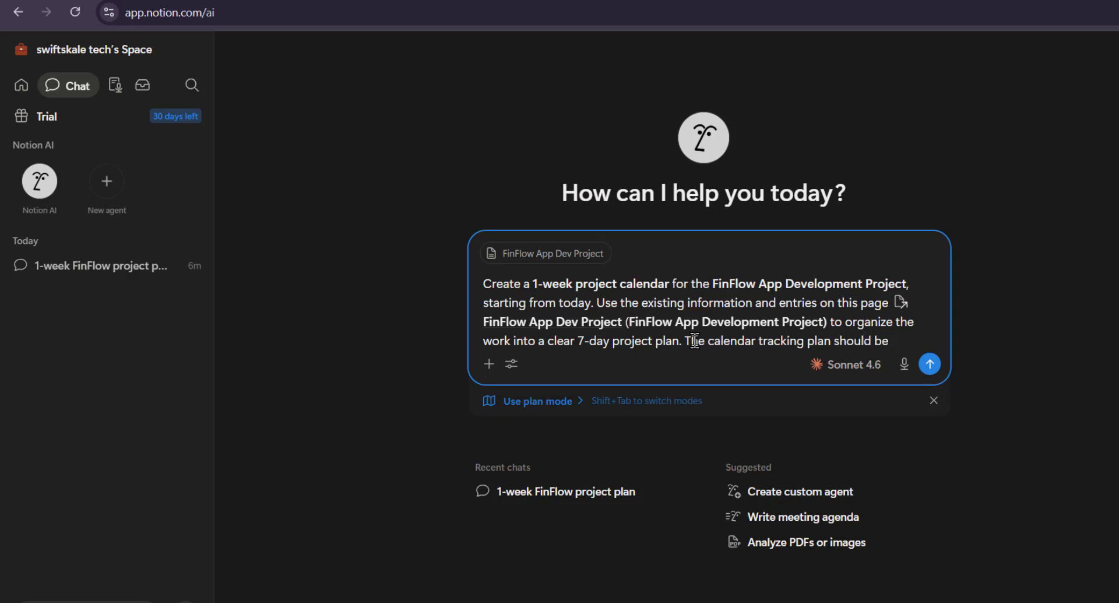
pyautogui.write('n a separate page')
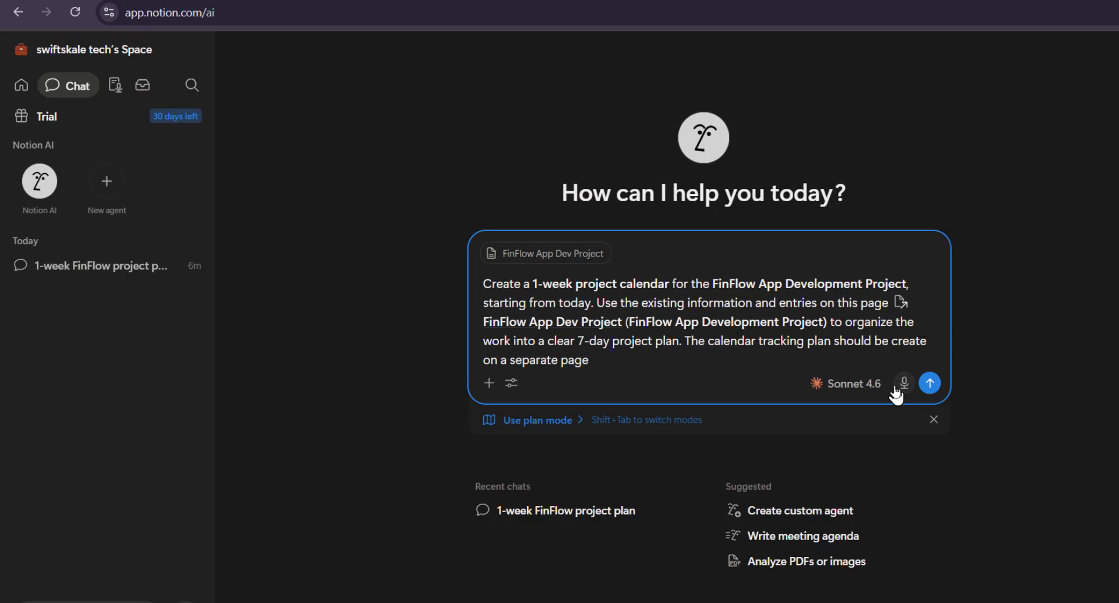
pyautogui.click(930, 383)
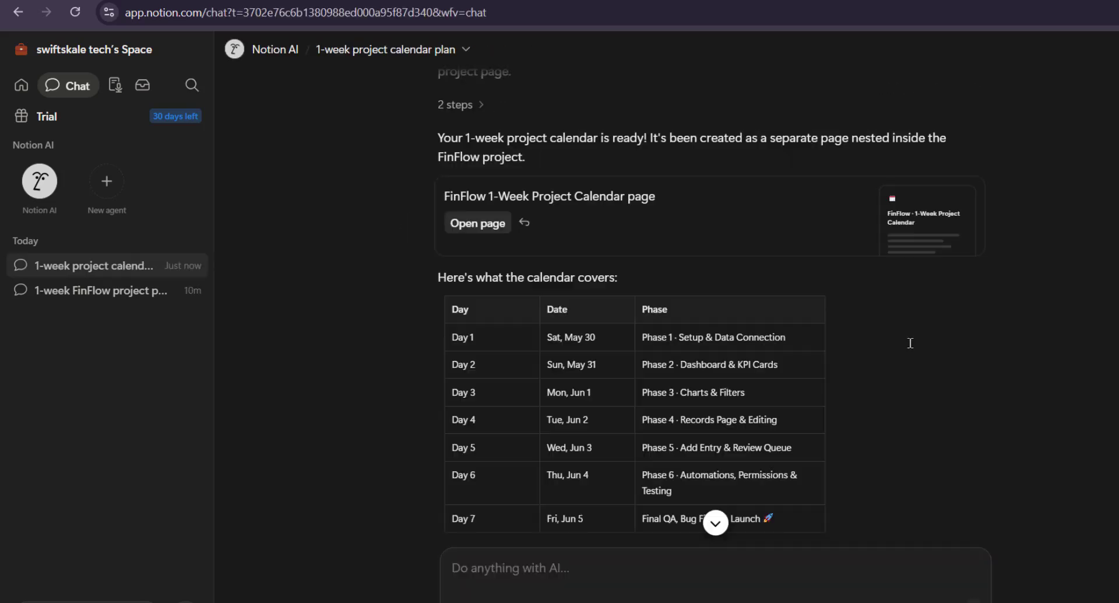
# - Review Notion AI's reply, including its processing steps and the table of days, dates and phases
pyautogui.scroll(-3, 911, 342)
pyautogui.scroll(1, 705, 301)
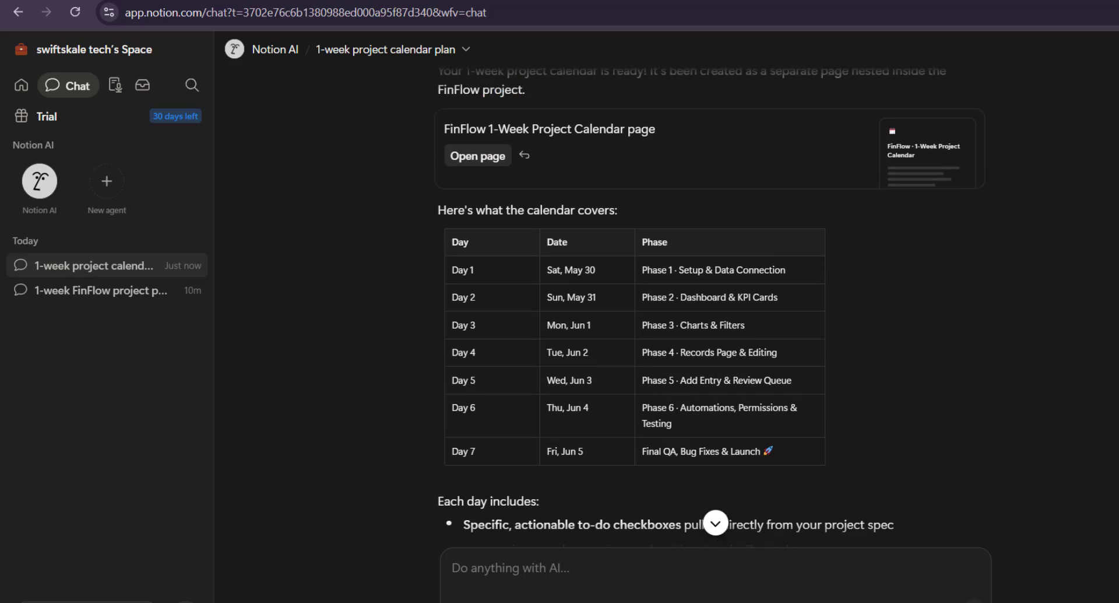
pyautogui.scroll(6, 495, 167)
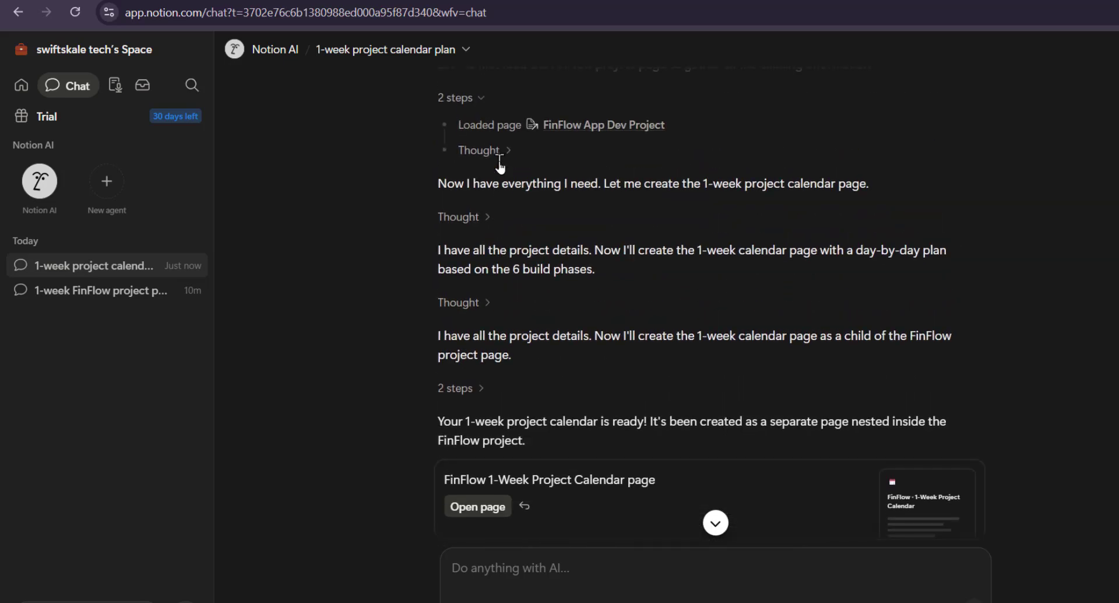
pyautogui.scroll(-3, 500, 166)
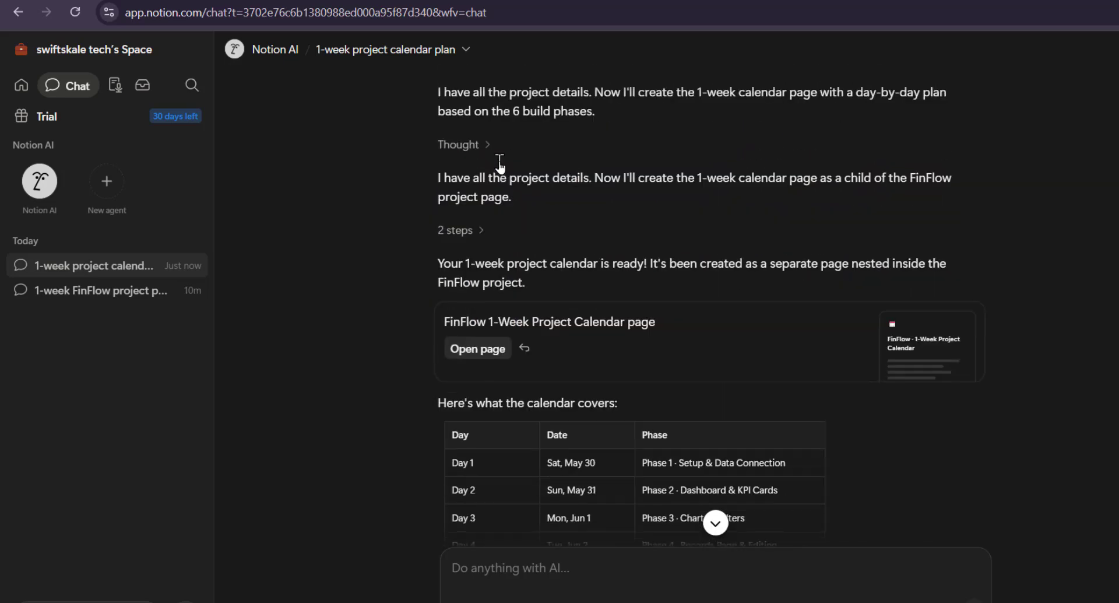
# - Open the new FinFlow · 1-Week Project Calendar page and read through its daily checklists and the Phase Summary table
pyautogui.click(479, 350)
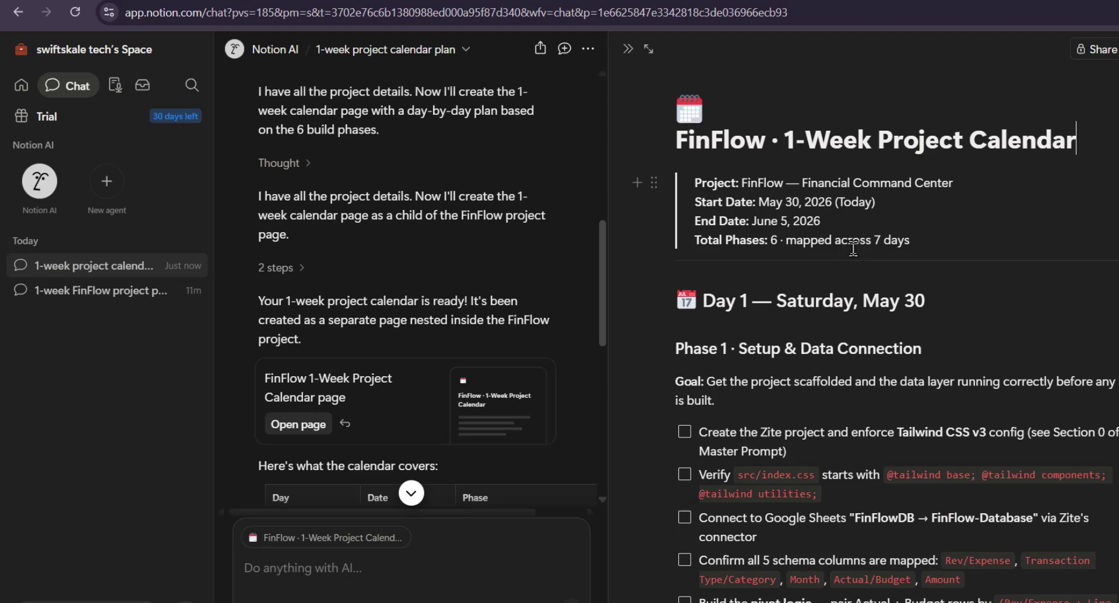
pyautogui.scroll(-3, 853, 248)
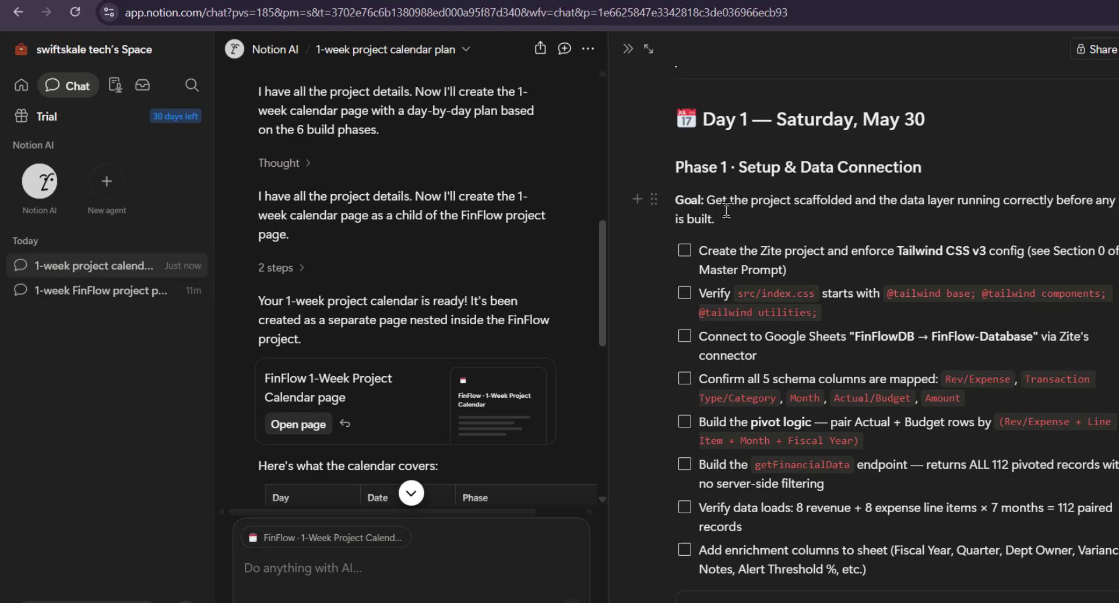
pyautogui.scroll(-1, 796, 217)
pyautogui.scroll(-7, 806, 328)
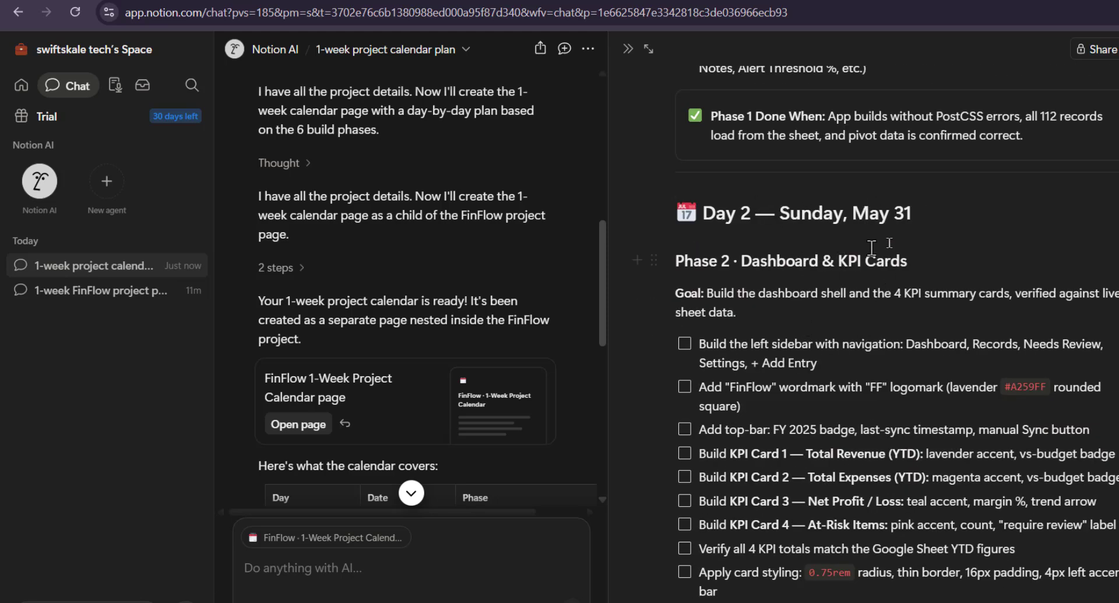
pyautogui.scroll(-3, 869, 471)
pyautogui.scroll(-4, 856, 402)
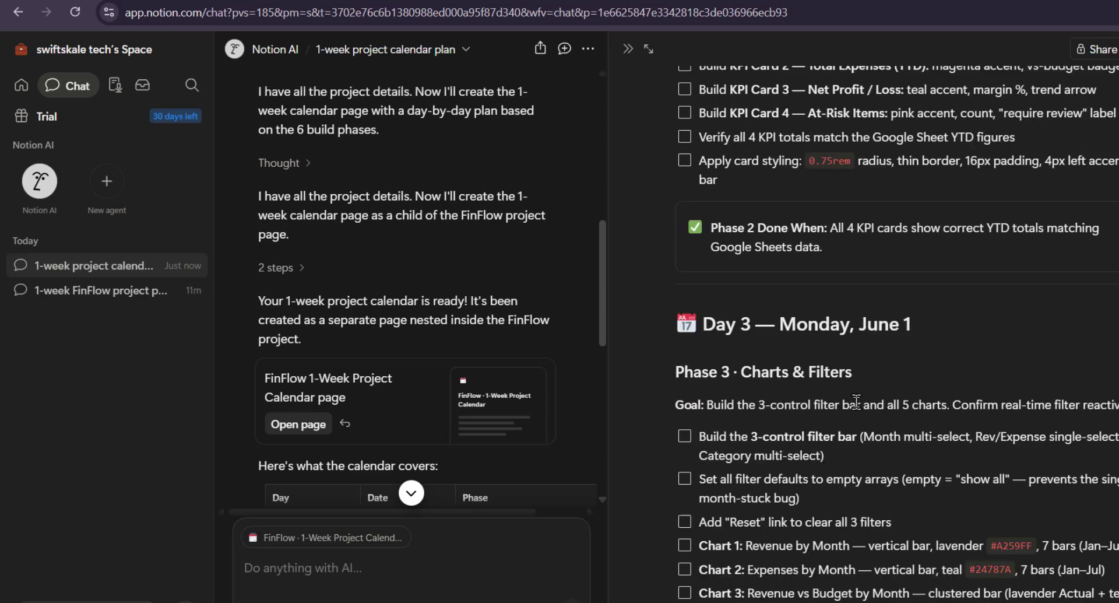
pyautogui.scroll(-3, 855, 402)
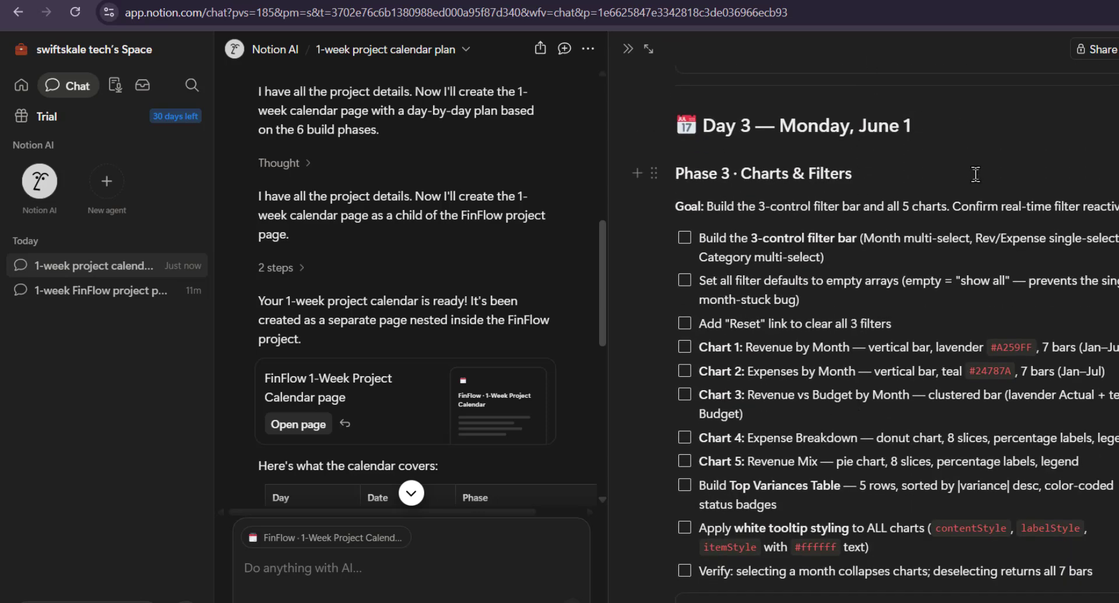
pyautogui.scroll(-15, 901, 386)
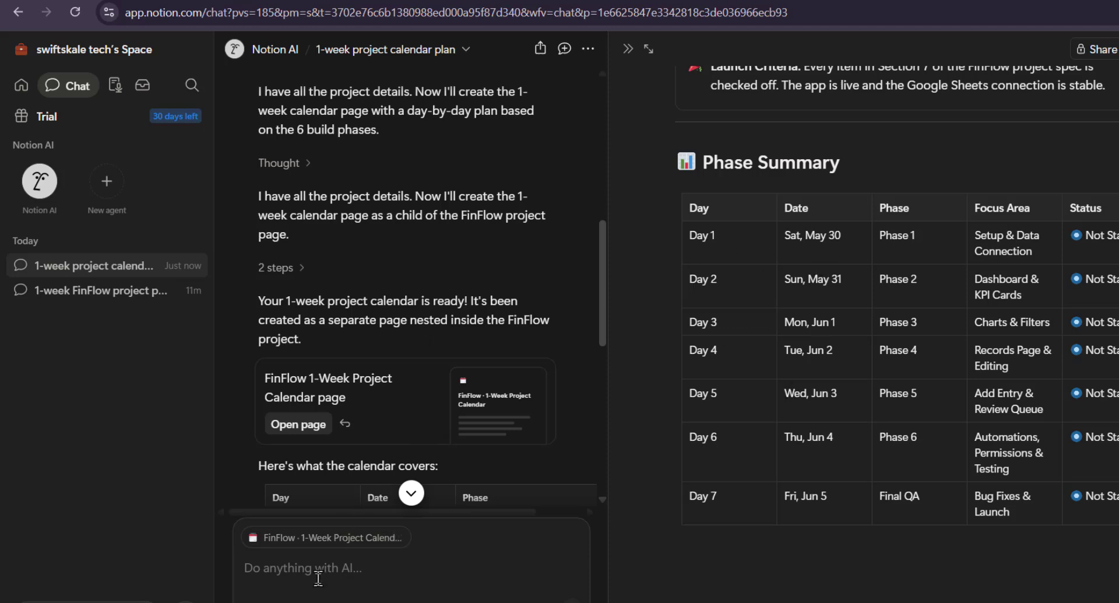
pyautogui.scroll(5, 787, 399)
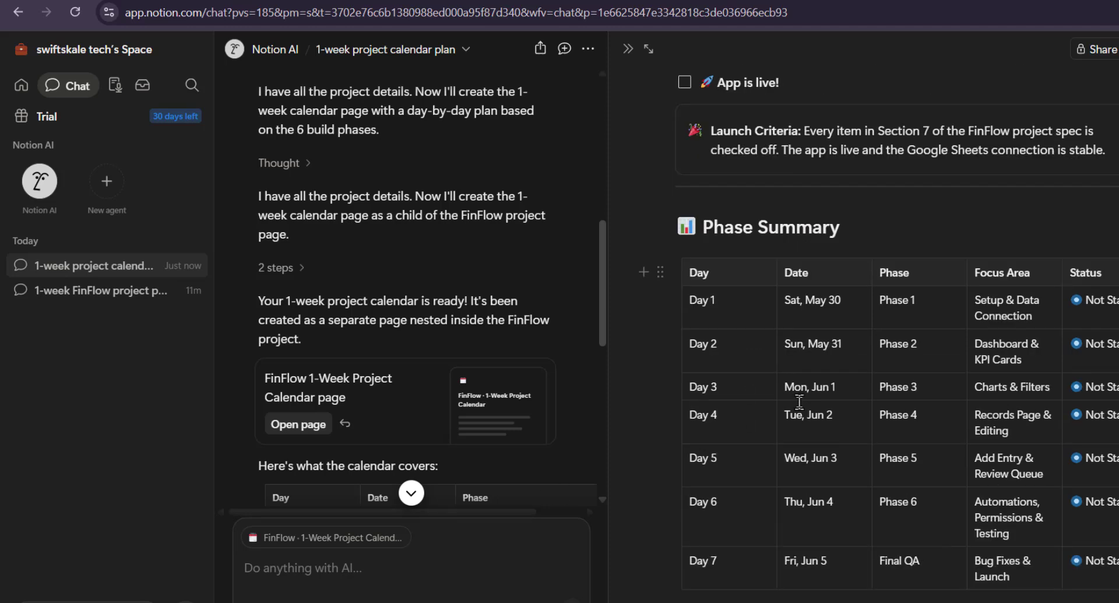
pyautogui.scroll(7, 799, 401)
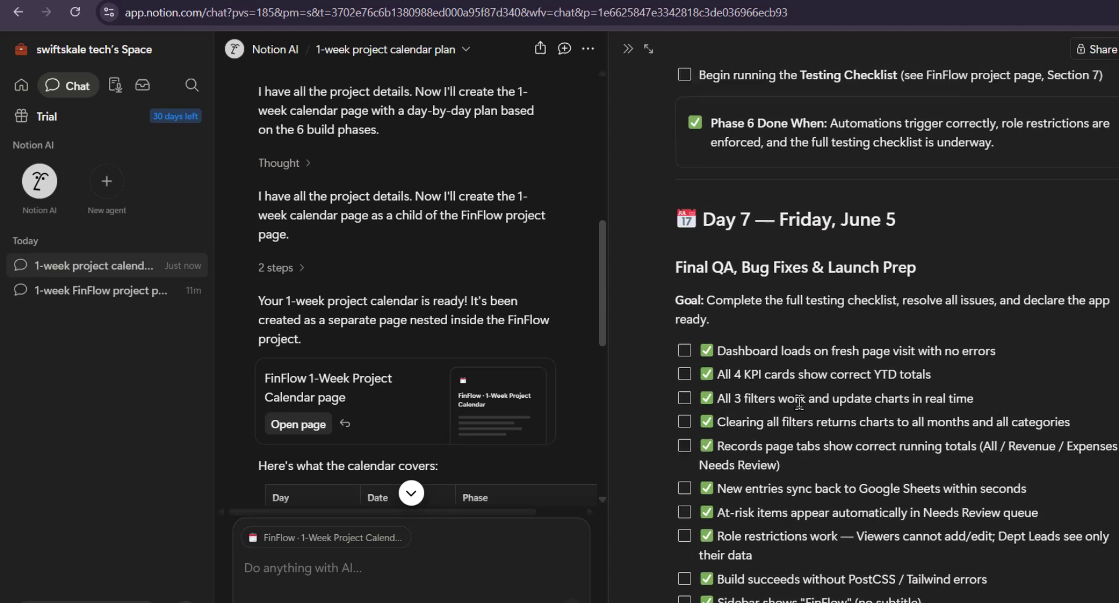
# - Draft a follow-up prompt reading "Leverage", a link to the FinFlow · 1-Week Project Calendar page, and "and create a comprehensive Task Trac"
pyautogui.click(314, 574)
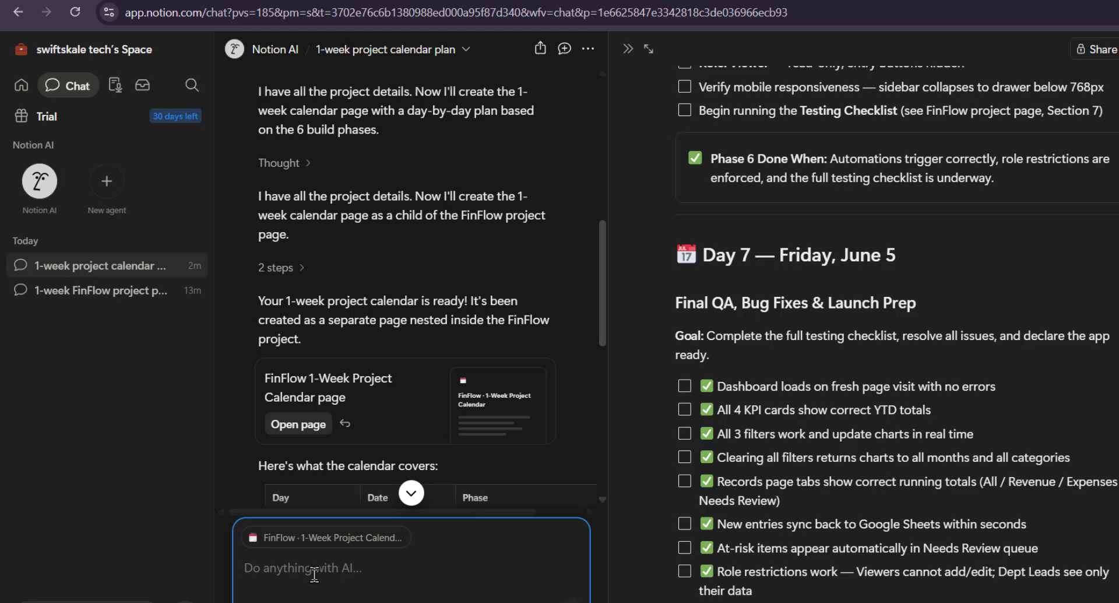
pyautogui.write('Can you leverage')
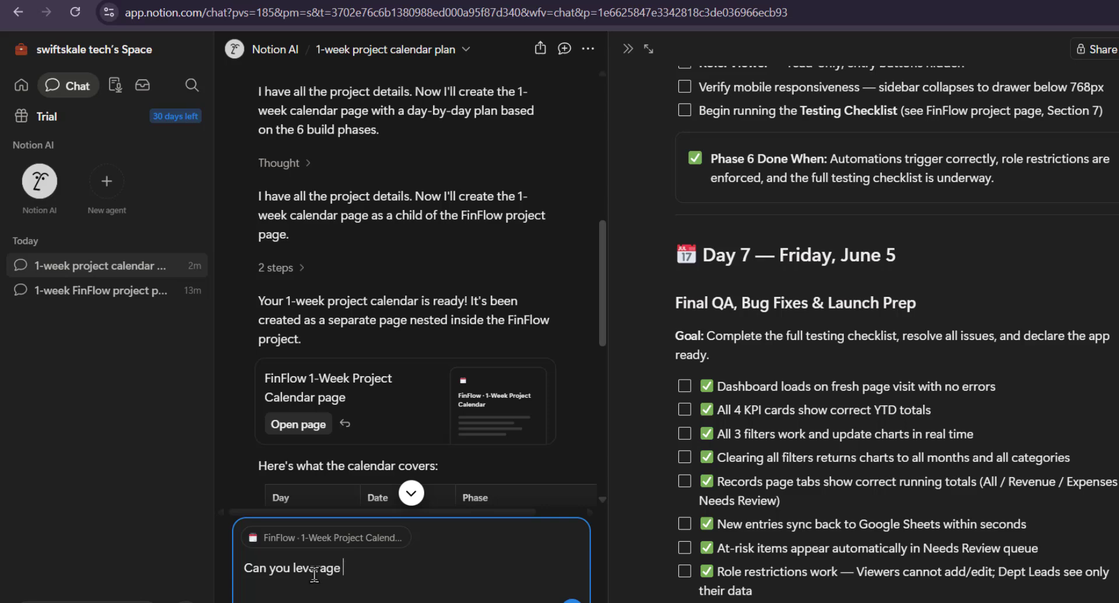
pyautogui.write('@')
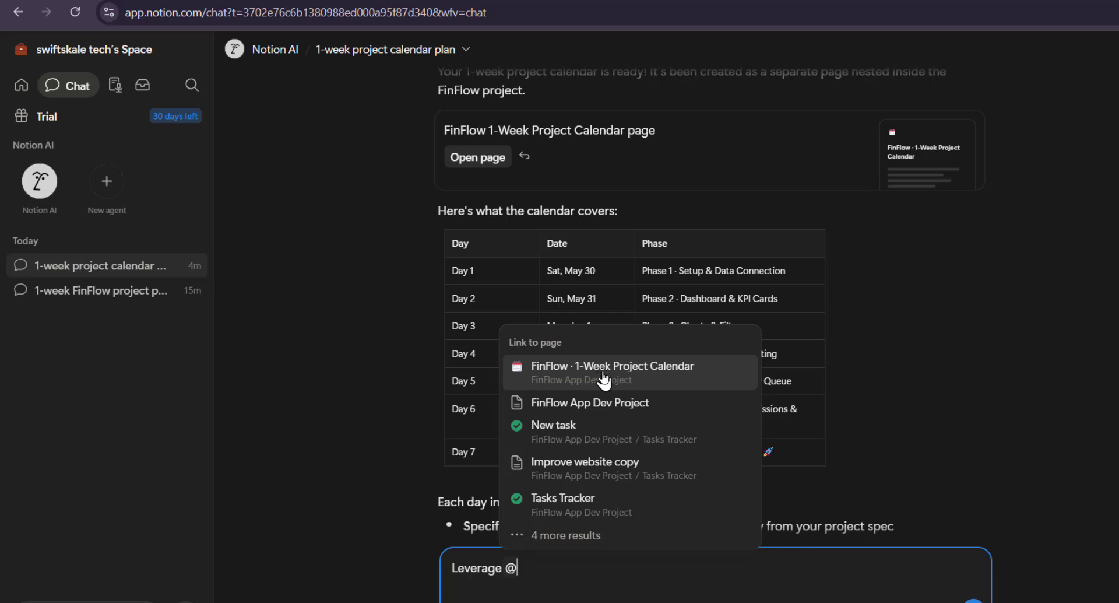
pyautogui.click(603, 379)
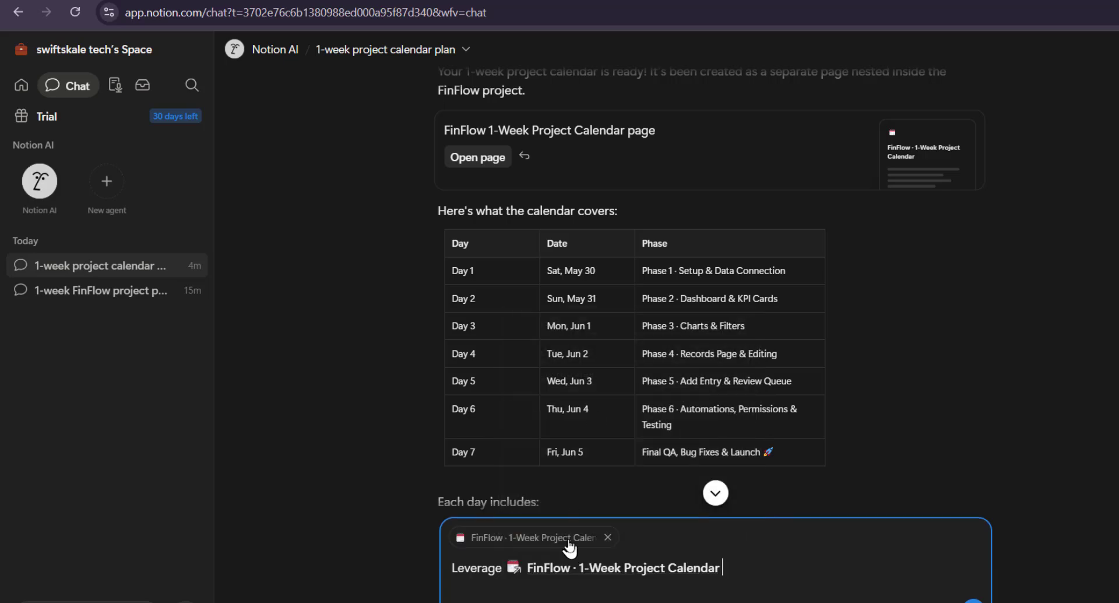
pyautogui.write('and create a comprehensive  Task Trac')
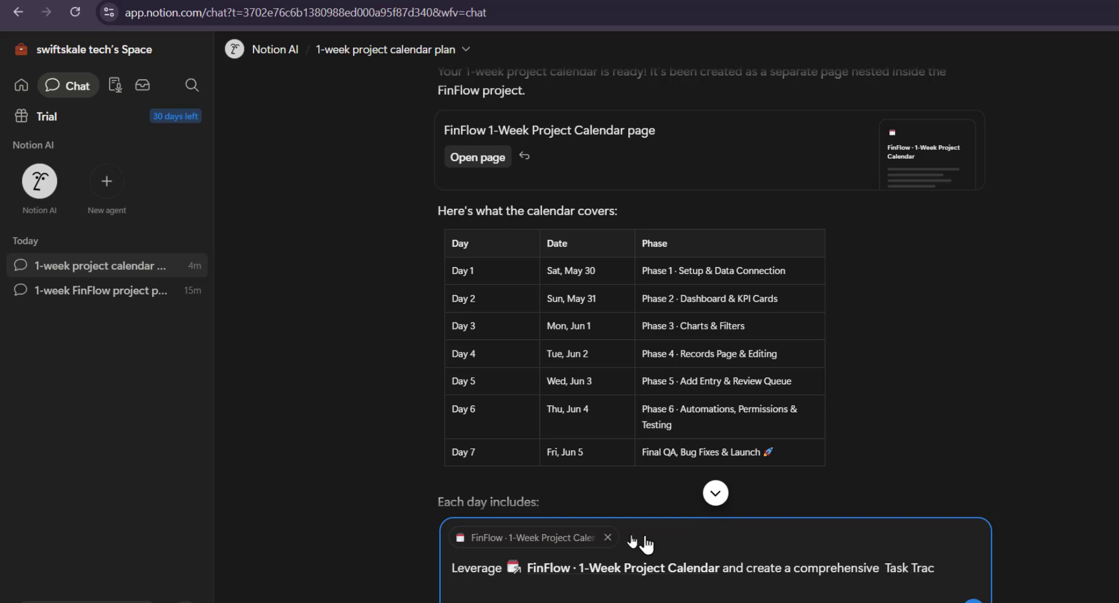
# - Insert "separate" before "comprehensive" in the follow-up prompt and complete its ending as "Task Tracker Page for me."
pyautogui.click(793, 569)
pyautogui.write('sapar')
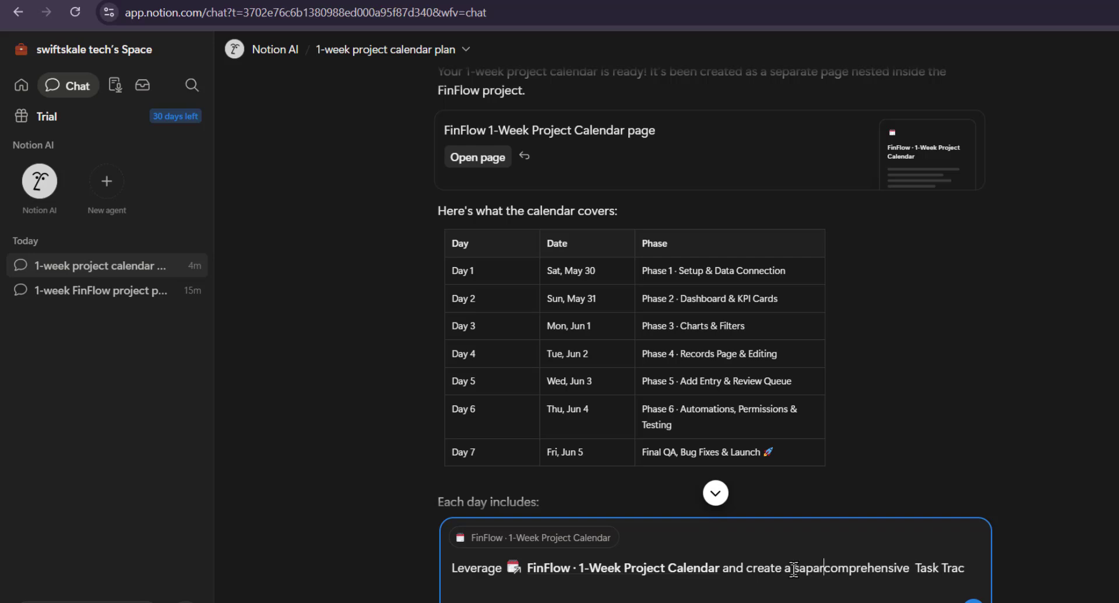
pyautogui.write('ate')
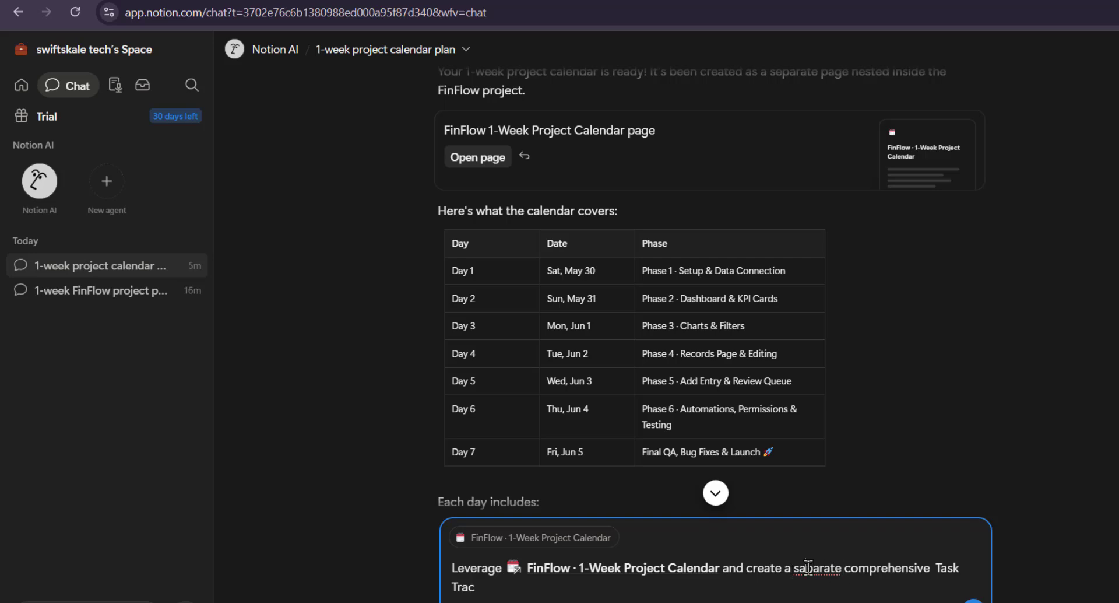
pyautogui.click(808, 567)
pyautogui.press('BackSpace')
pyautogui.write('e')
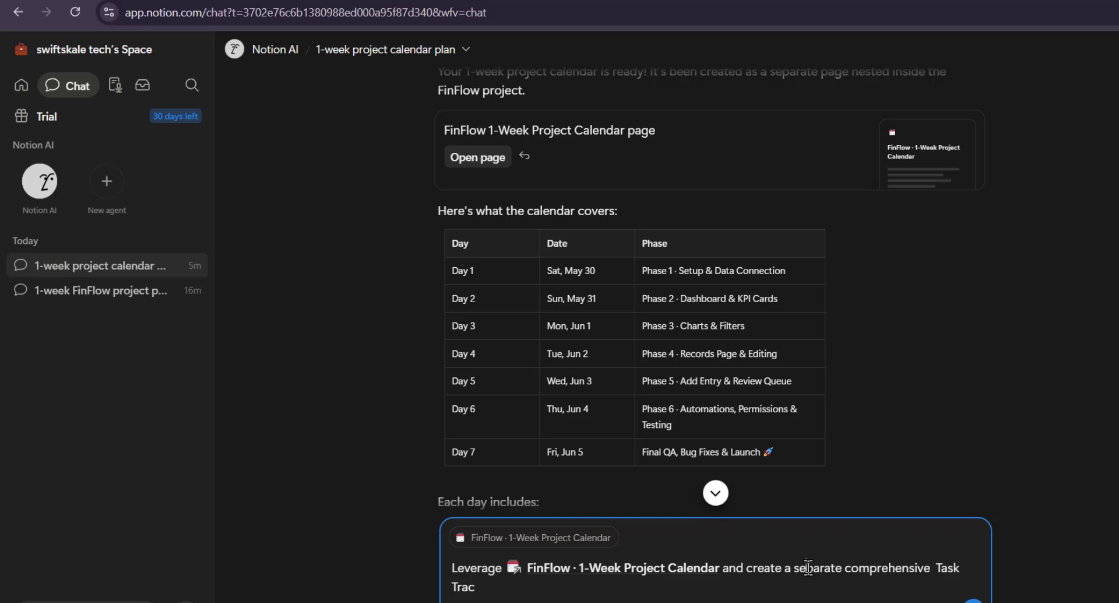
pyautogui.moveTo(570, 577)
pyautogui.click(531, 589)
pyautogui.write('ker Page for me.')
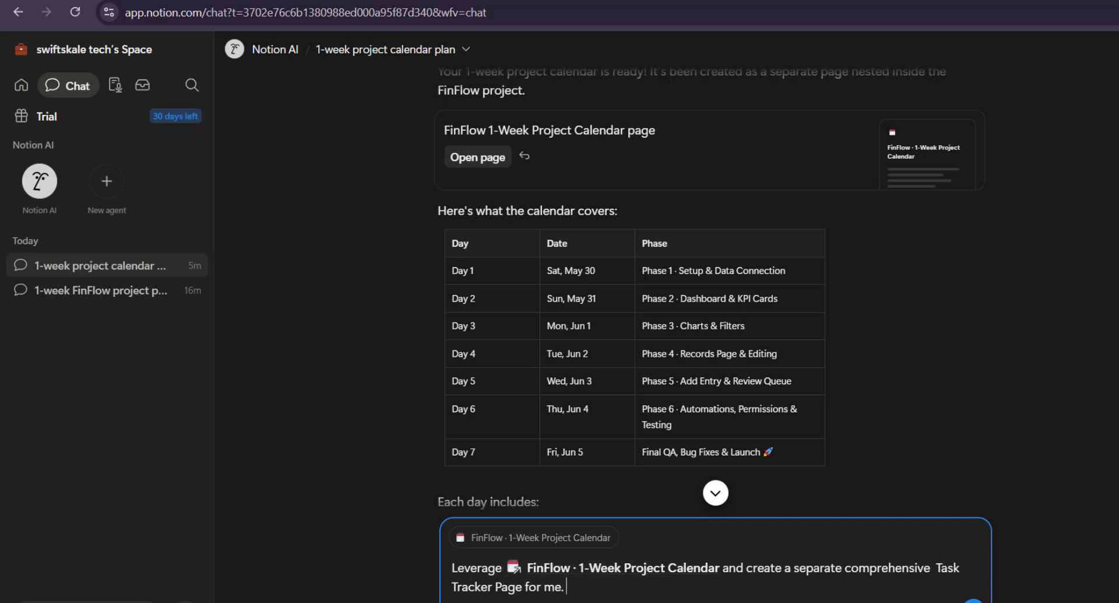
# - Switch to the Google Docs project brief and read the Project Tasks Tracker section's required columns, status options and priority options
pyautogui.hotkey('alt', 'Tab')
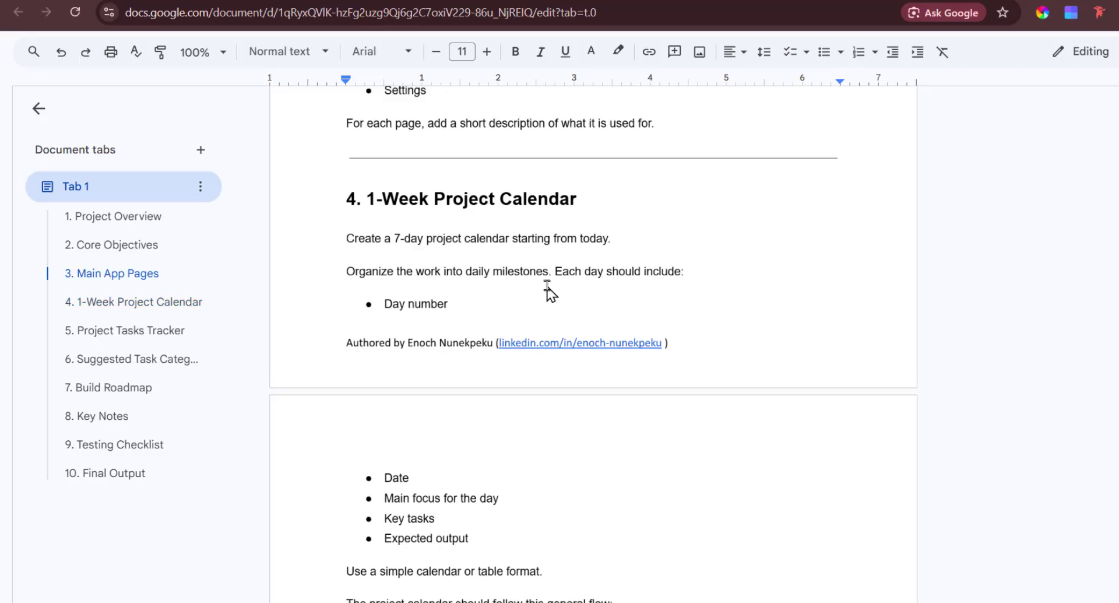
pyautogui.scroll(-12, 547, 285)
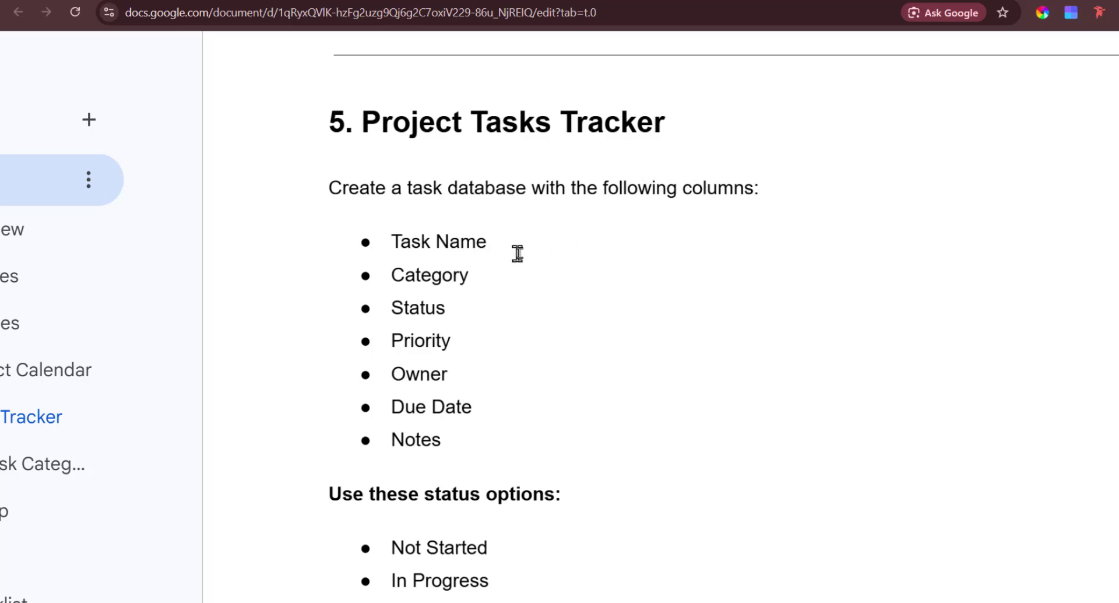
pyautogui.moveTo(517, 245); pyautogui.dragTo(390, 247)
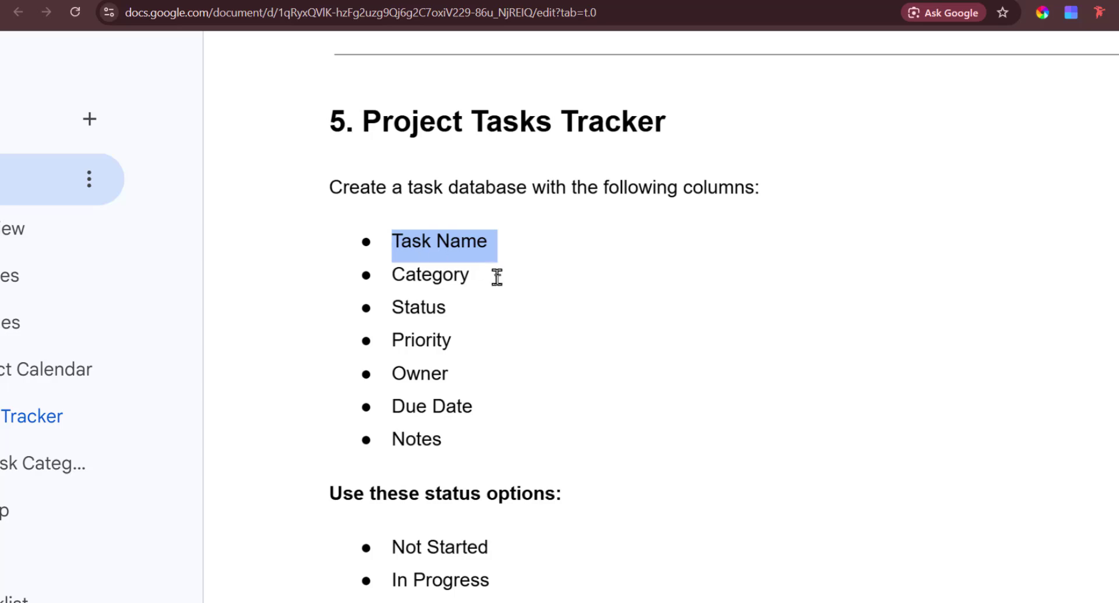
pyautogui.moveTo(497, 279); pyautogui.dragTo(373, 288)
pyautogui.moveTo(449, 305); pyautogui.dragTo(379, 307)
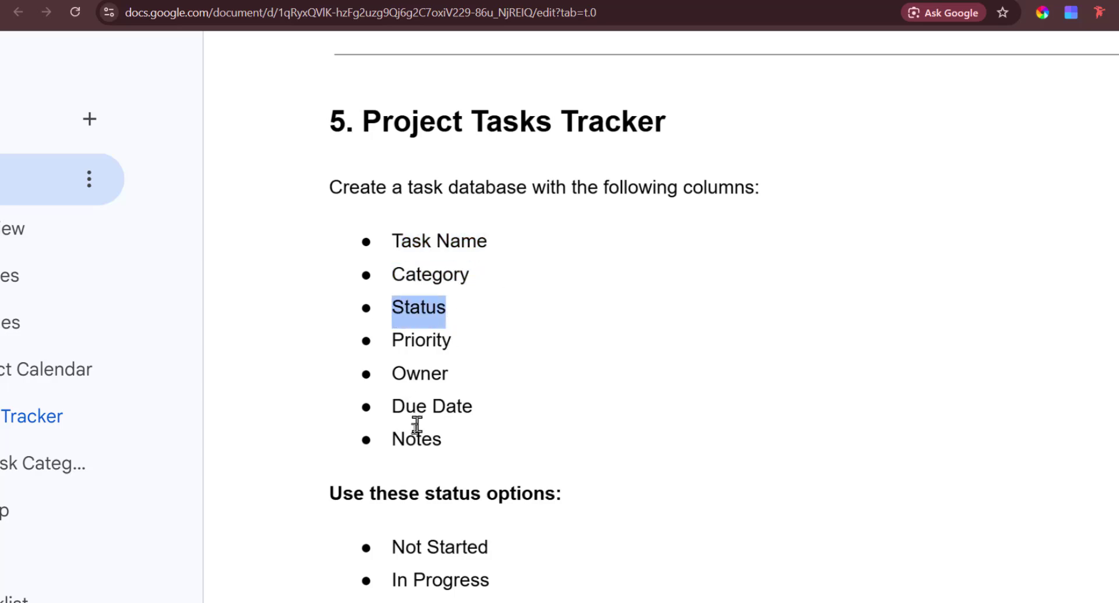
pyautogui.scroll(-4, 403, 458)
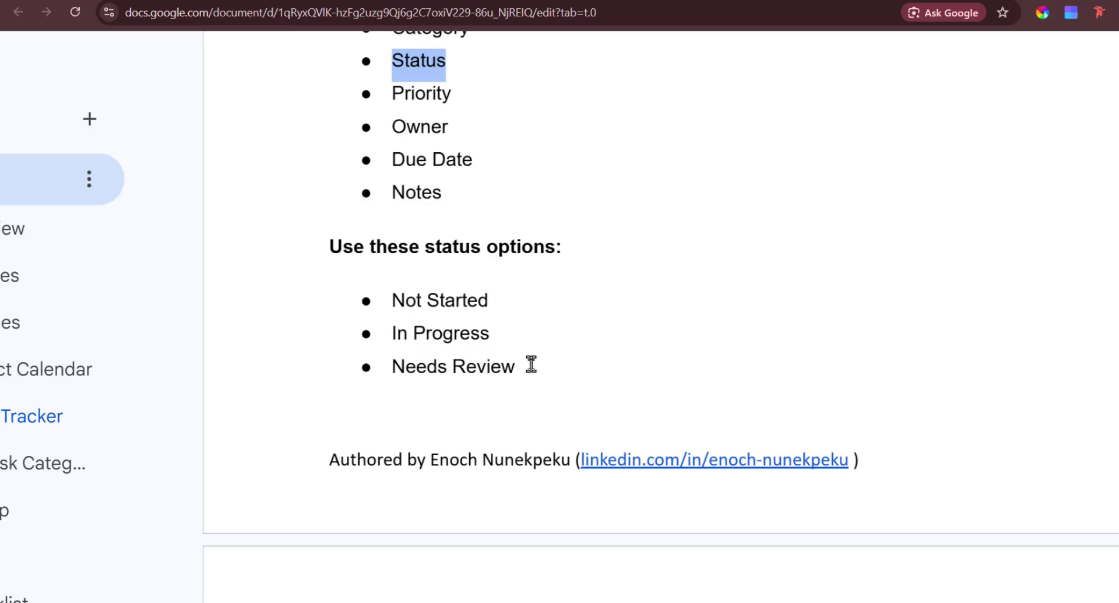
pyautogui.scroll(-10, 530, 365)
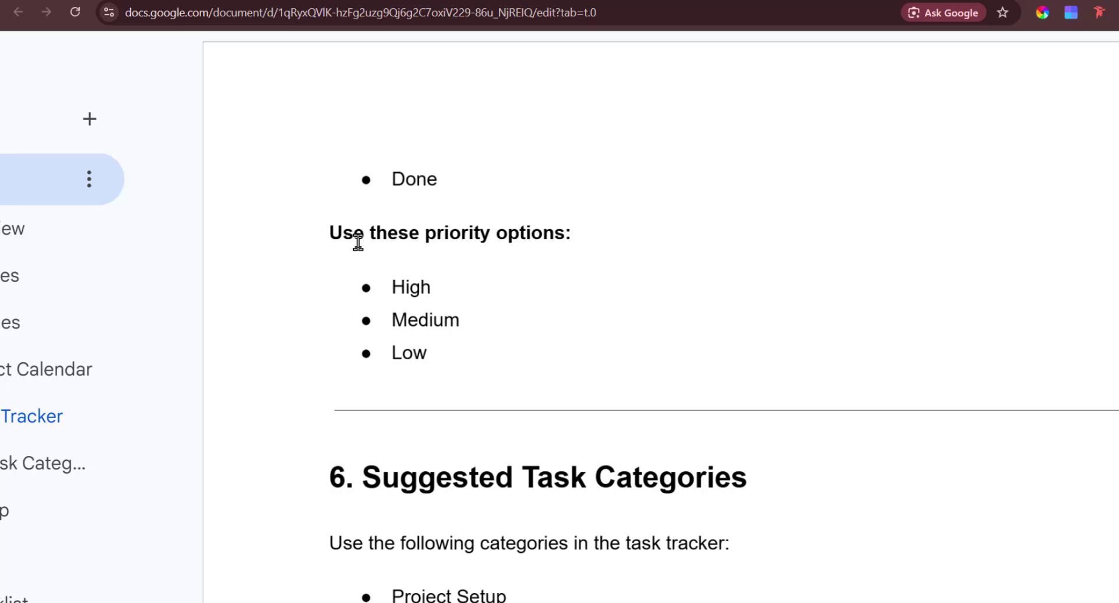
pyautogui.scroll(-1, 421, 411)
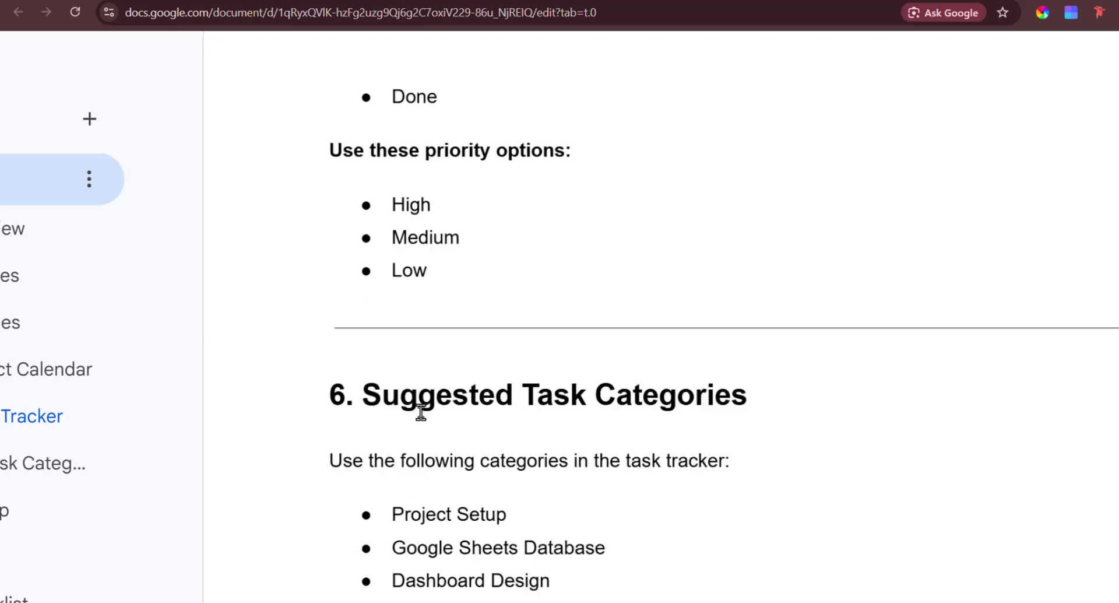
# - Read the brief's Suggested Task Categories and Build Roadmap sections, and look back over the 1-Week Project Calendar section
pyautogui.scroll(-4, 421, 411)
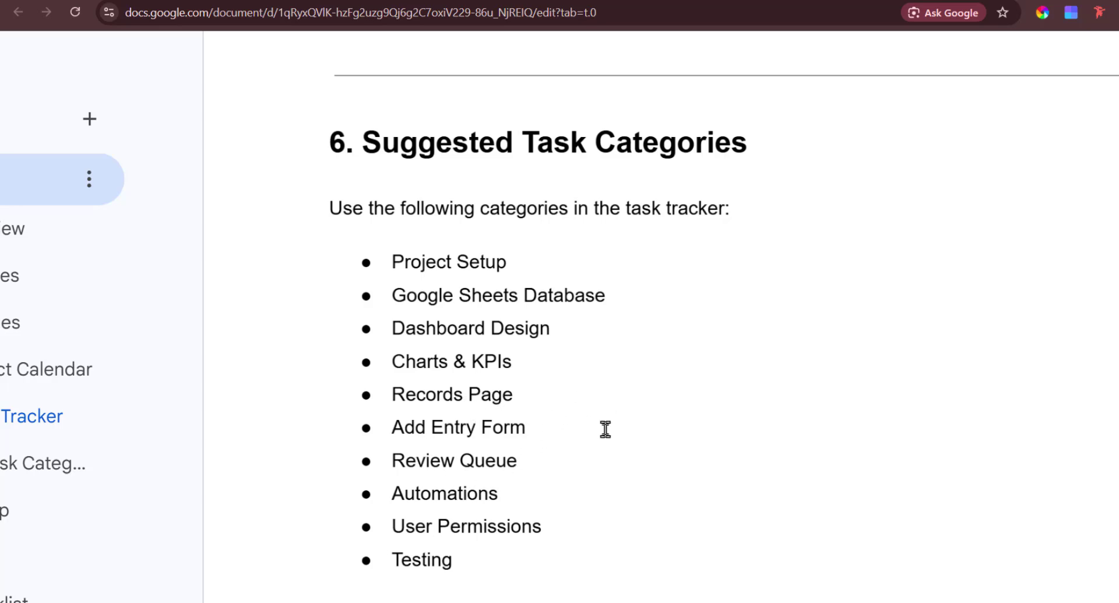
pyautogui.scroll(-10, 552, 487)
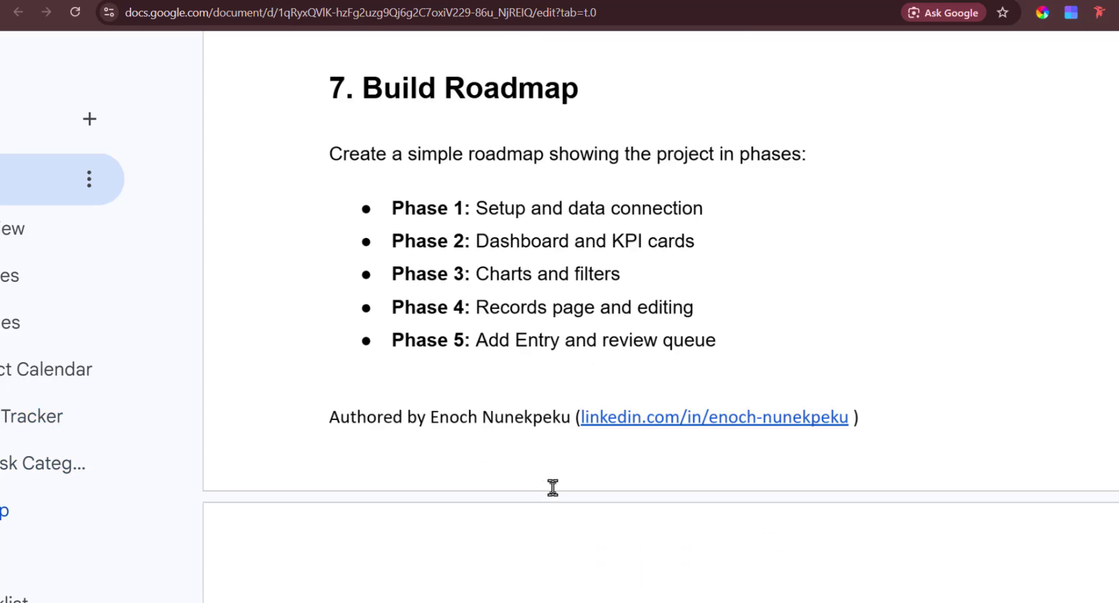
pyautogui.scroll(-2, 552, 487)
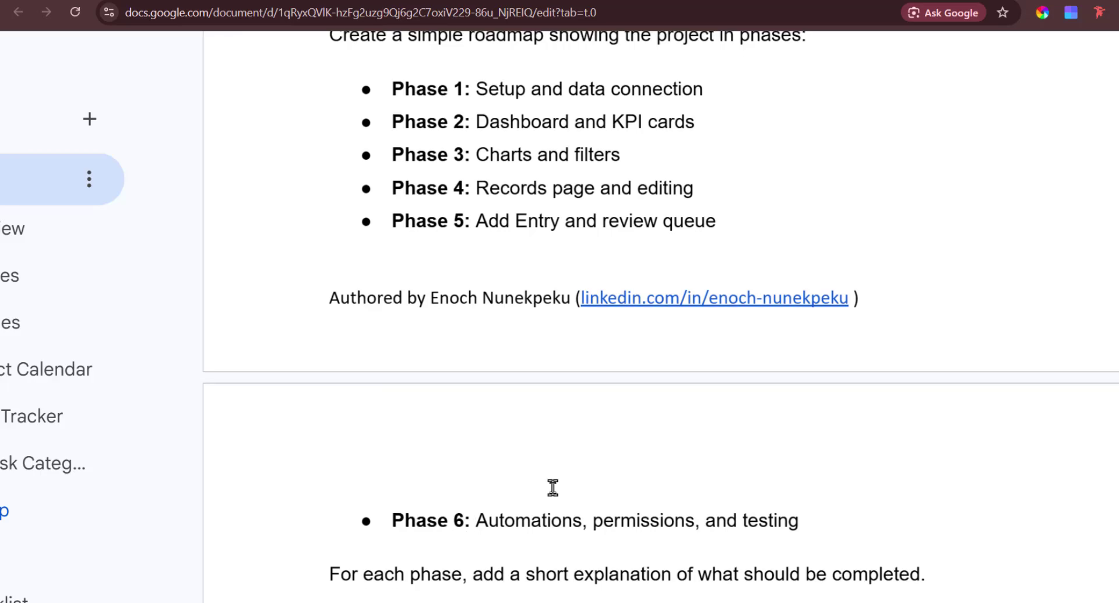
pyautogui.scroll(-3, 552, 487)
pyautogui.scroll(20, 552, 487)
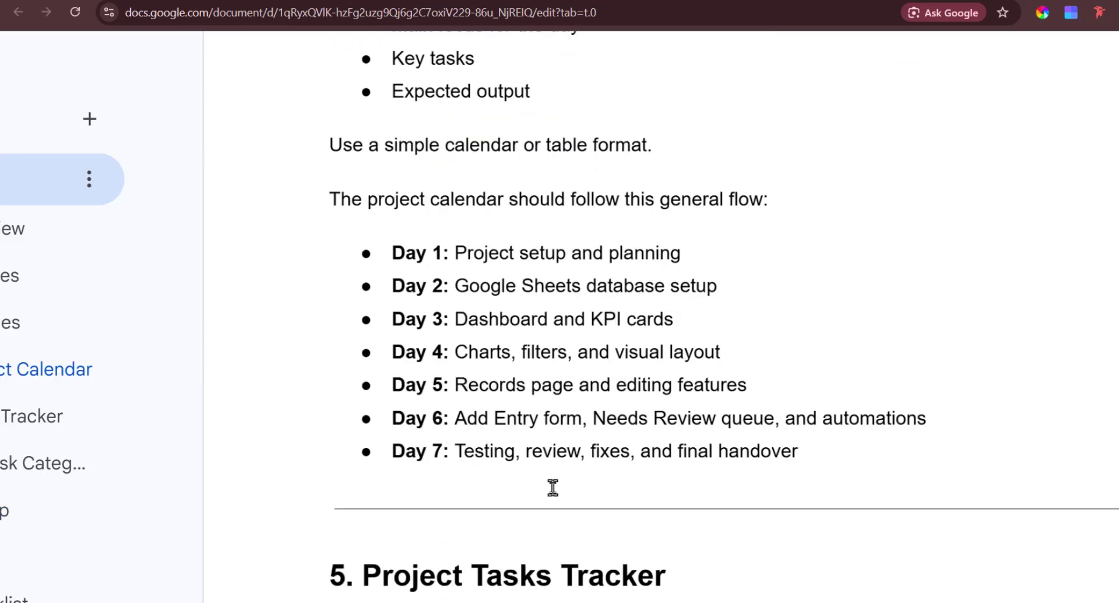
pyautogui.scroll(20, 552, 487)
pyautogui.scroll(-17, 552, 488)
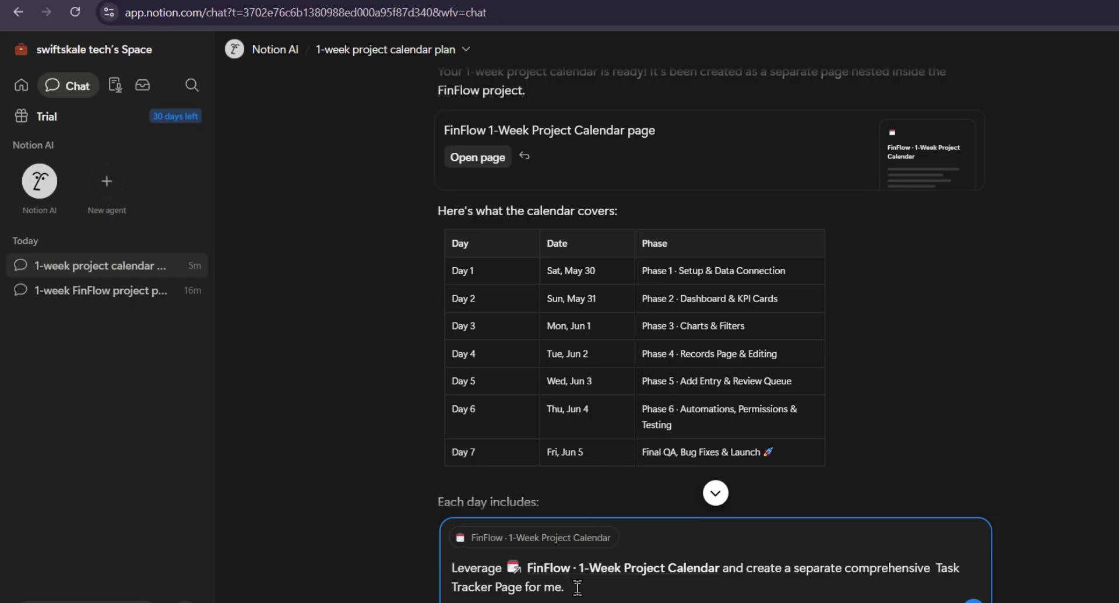
# - Return to the Notion AI chat, add the copied Project Tasks Tracker requirements below the drafted prompt, and submit it
pyautogui.hotkey('shift', 'Return')
pyautogui.hotkey('ctrl', 'v')
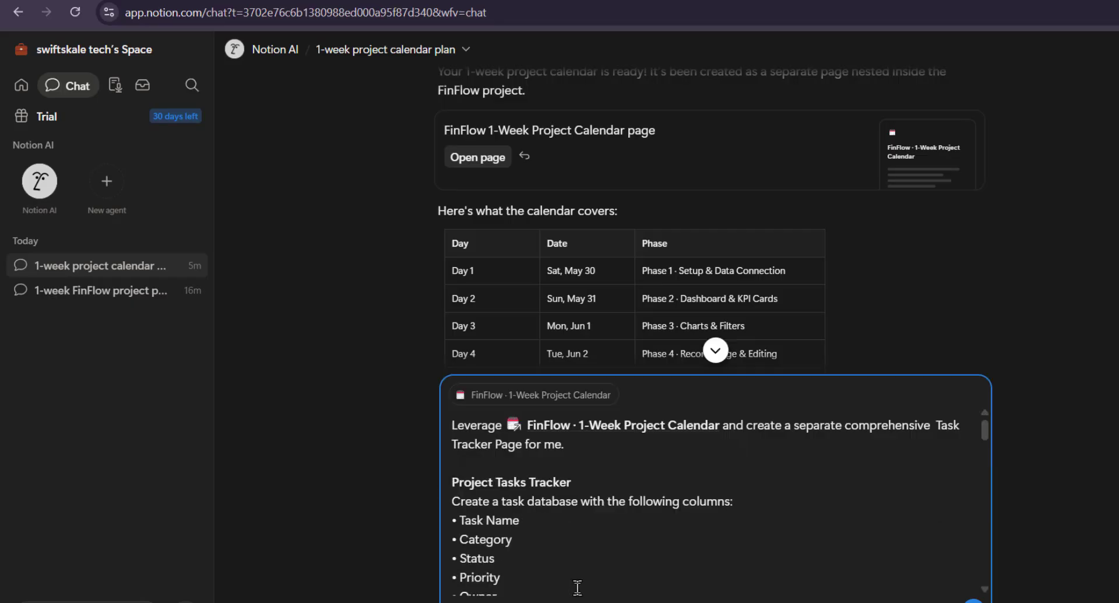
pyautogui.scroll(-4, 978, 338)
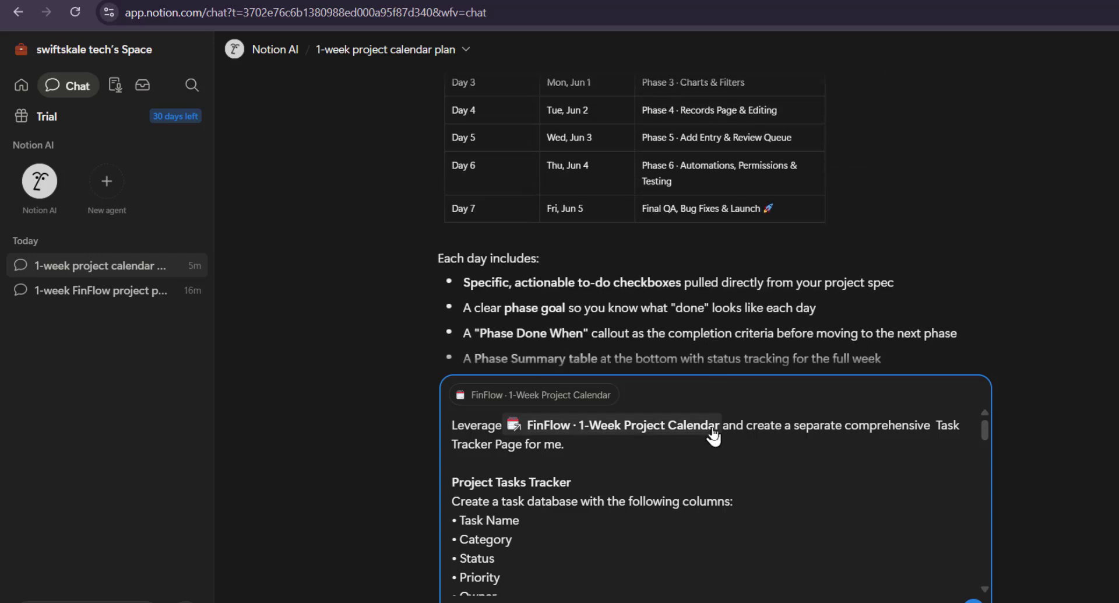
pyautogui.press('Return')
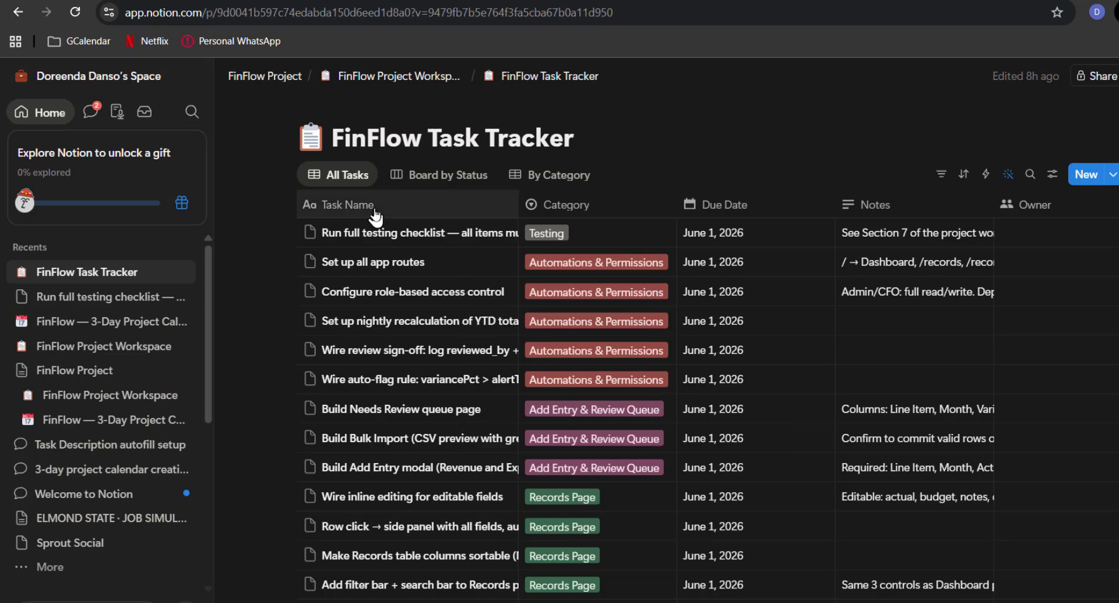
# - Widen the Task Name column of the existing FinFlow Task Tracker's All Tasks table to fit the full task titles
pyautogui.scroll(-15, 415, 460)
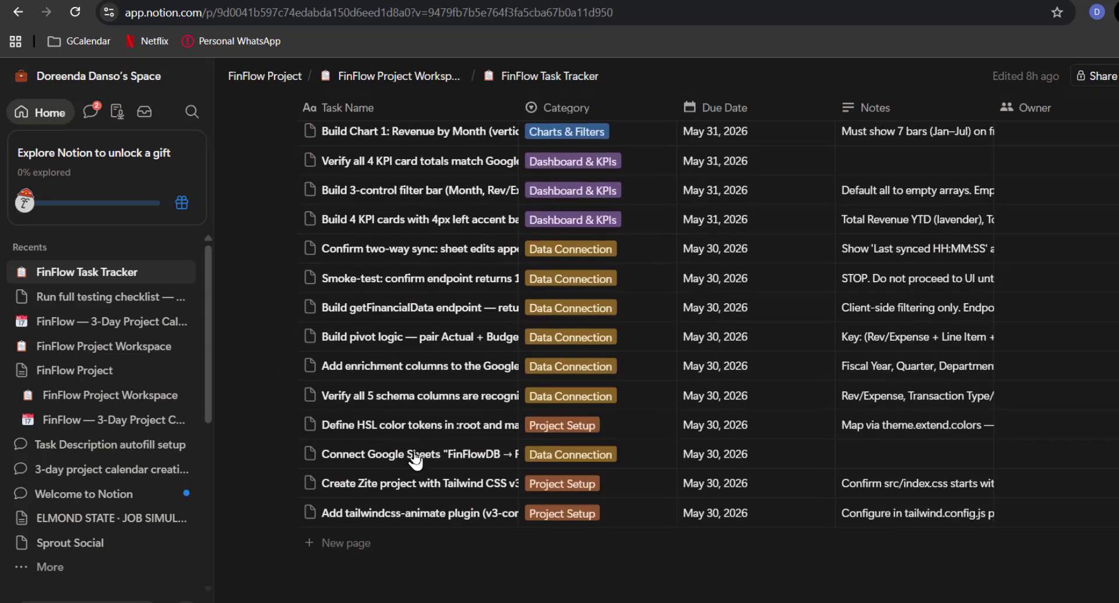
pyautogui.scroll(15, 415, 460)
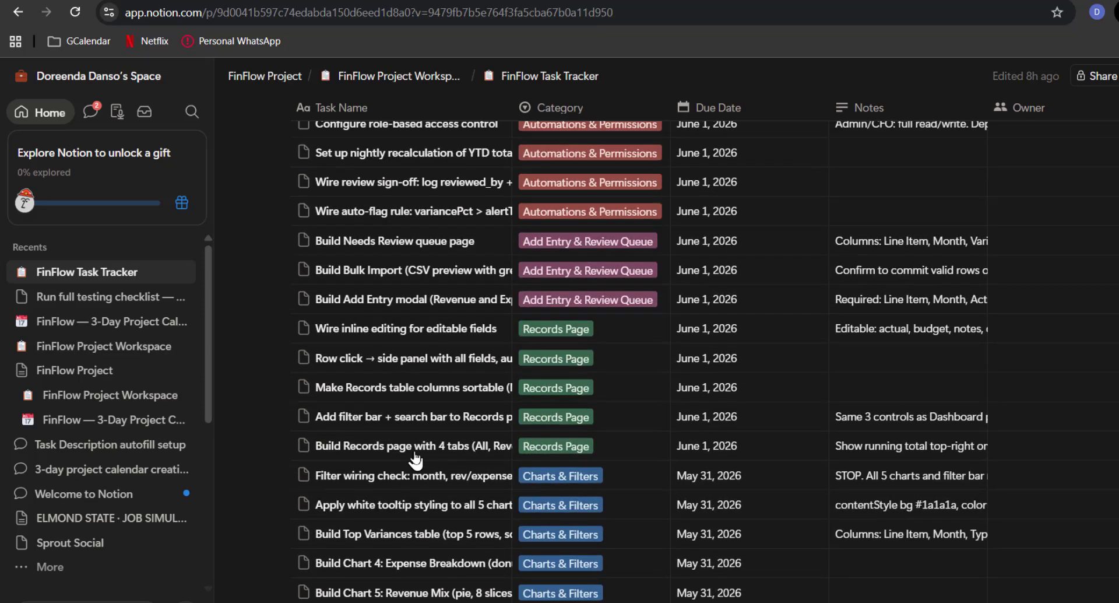
pyautogui.moveTo(517, 207); pyautogui.dragTo(821, 214)
pyautogui.hscroll(2, 597, 360)
pyautogui.hscroll(-1, 598, 360)
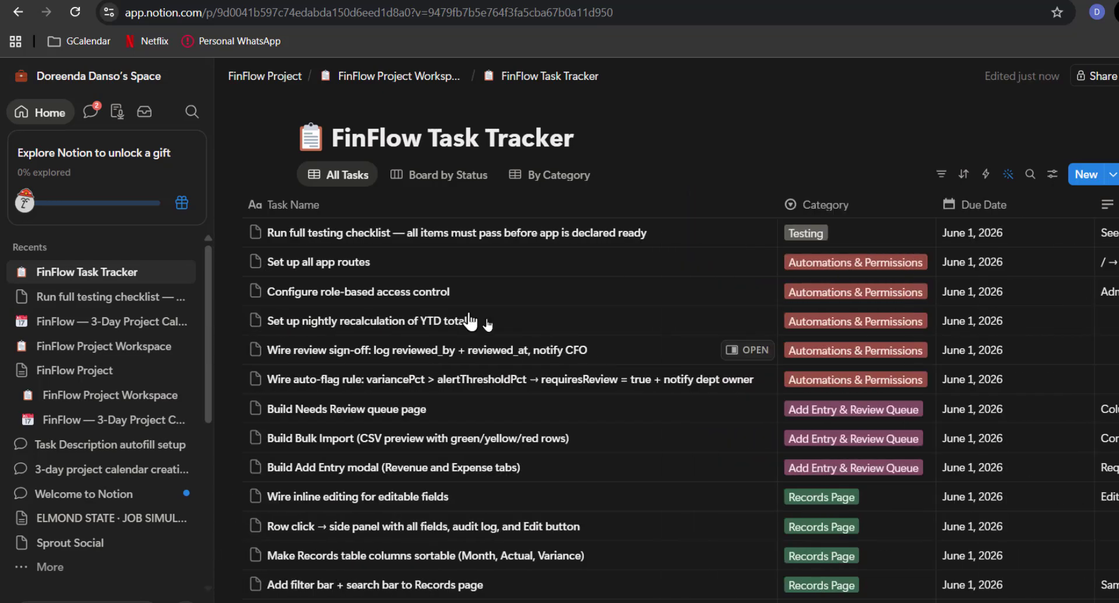
# - Examine the tasks' Category, Due Date, Notes and Owner columns in the FinFlow Task Tracker
pyautogui.hscroll(3, 492, 325)
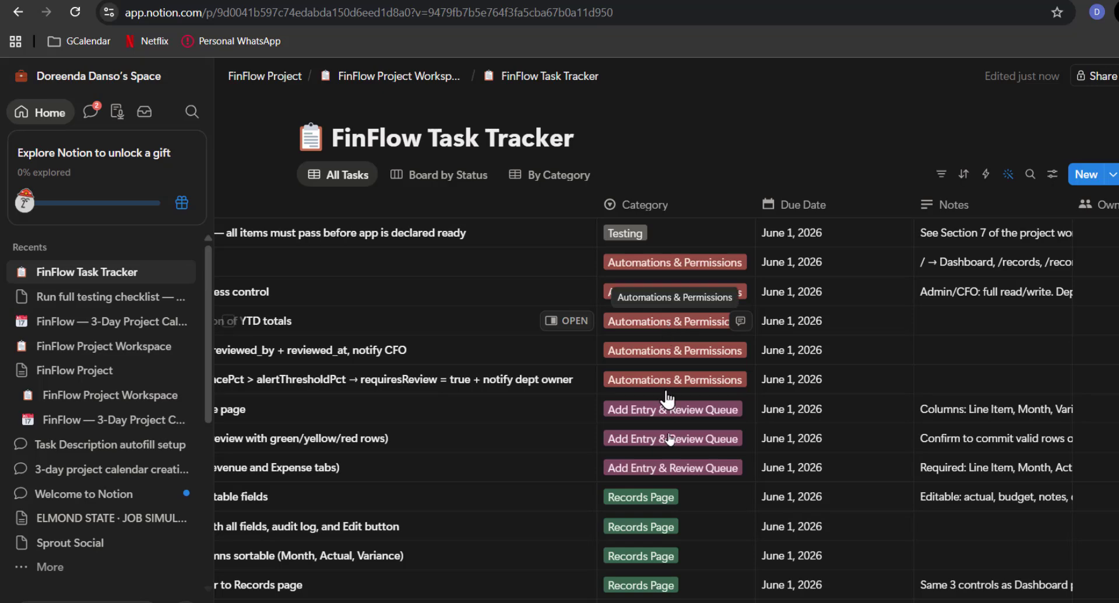
pyautogui.scroll(-1, 654, 531)
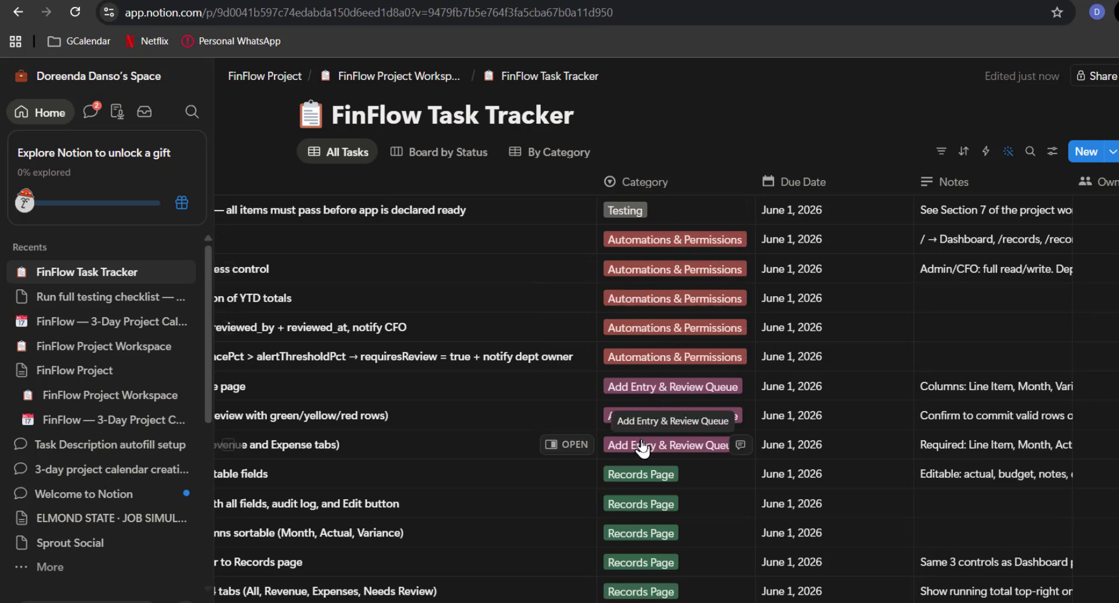
pyautogui.scroll(-1, 647, 428)
pyautogui.scroll(-3, 694, 513)
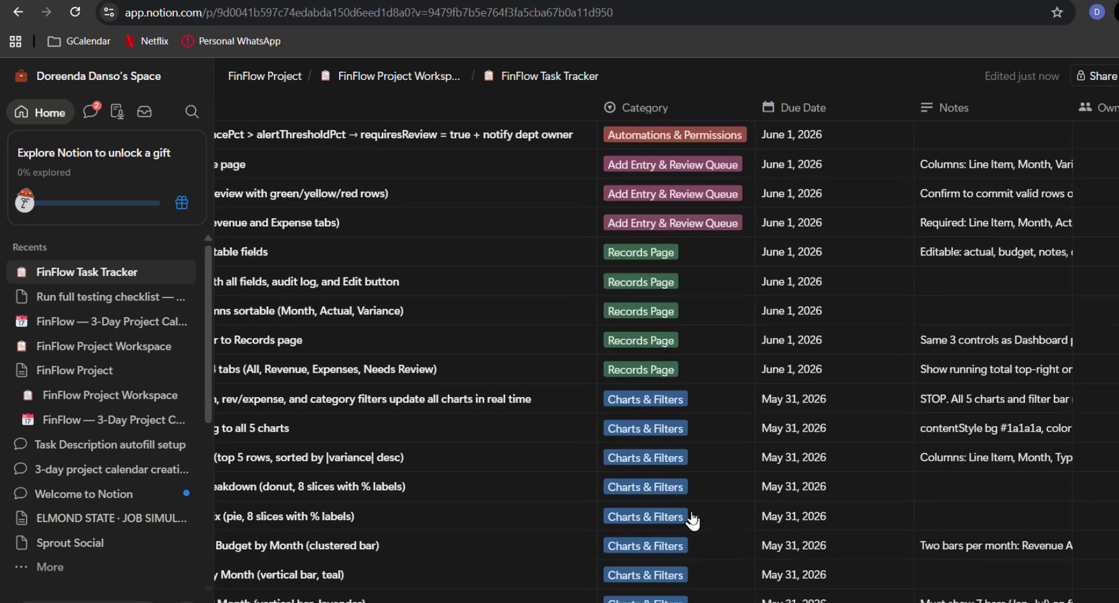
pyautogui.hscroll(-3, 658, 324)
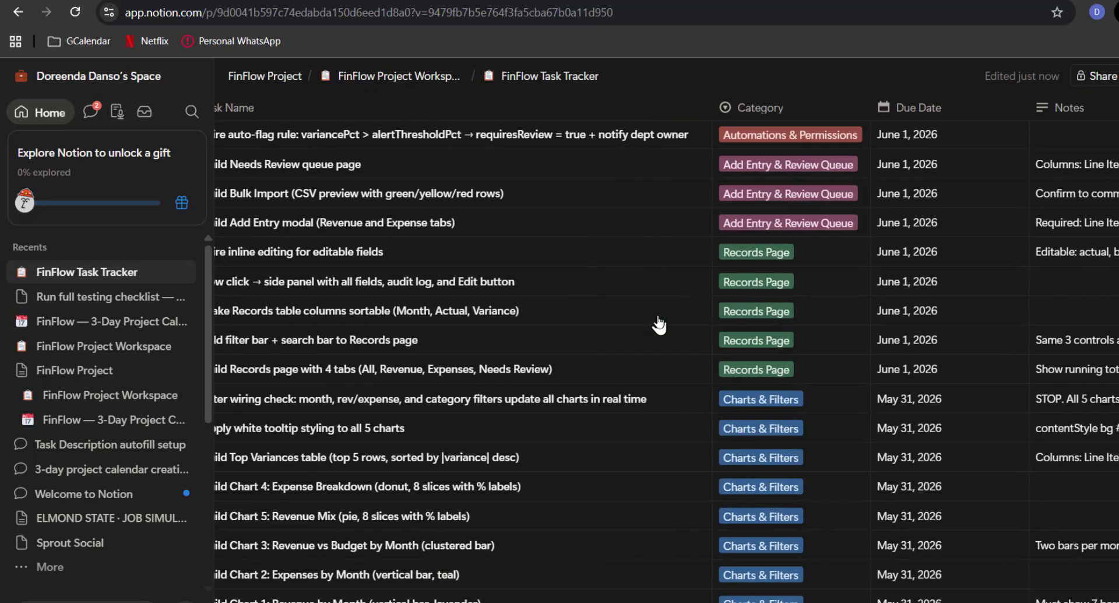
pyautogui.hscroll(4, 739, 302)
pyautogui.scroll(1, 739, 302)
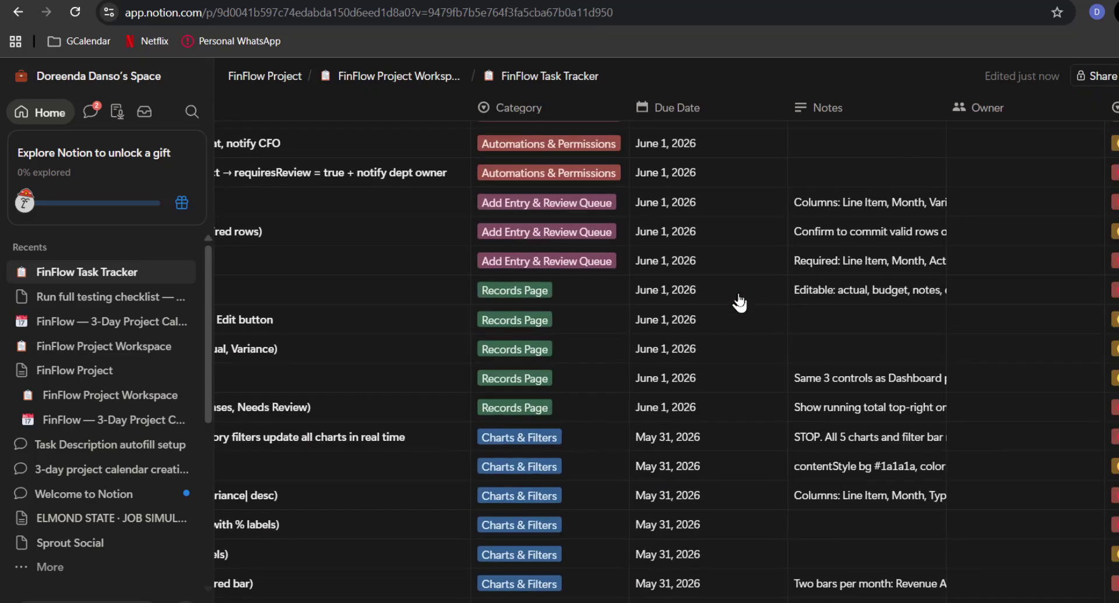
pyautogui.scroll(4, 739, 302)
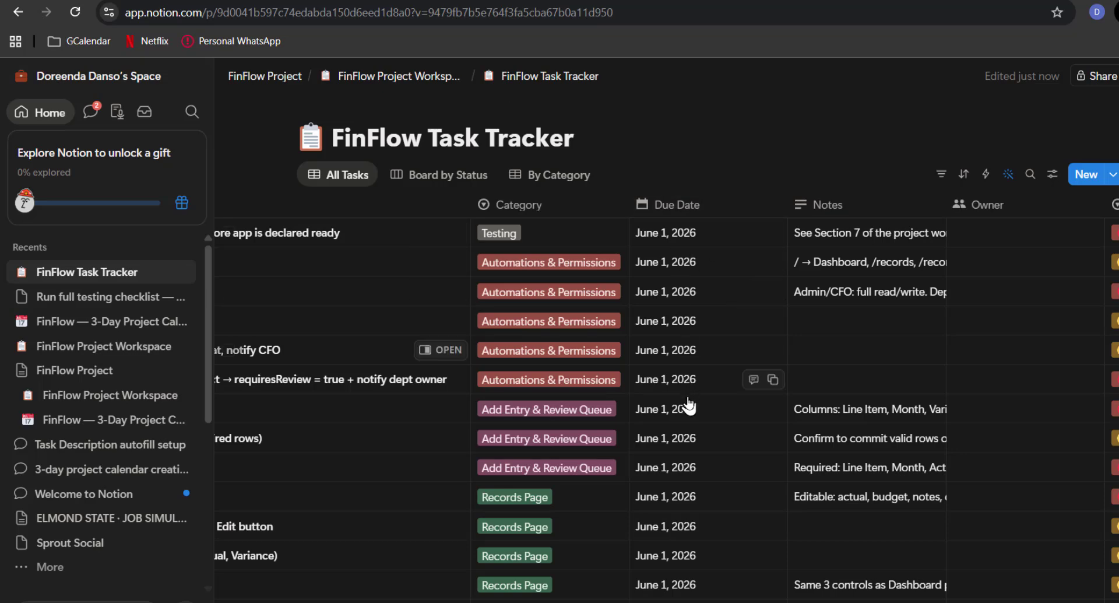
pyautogui.hscroll(3, 692, 428)
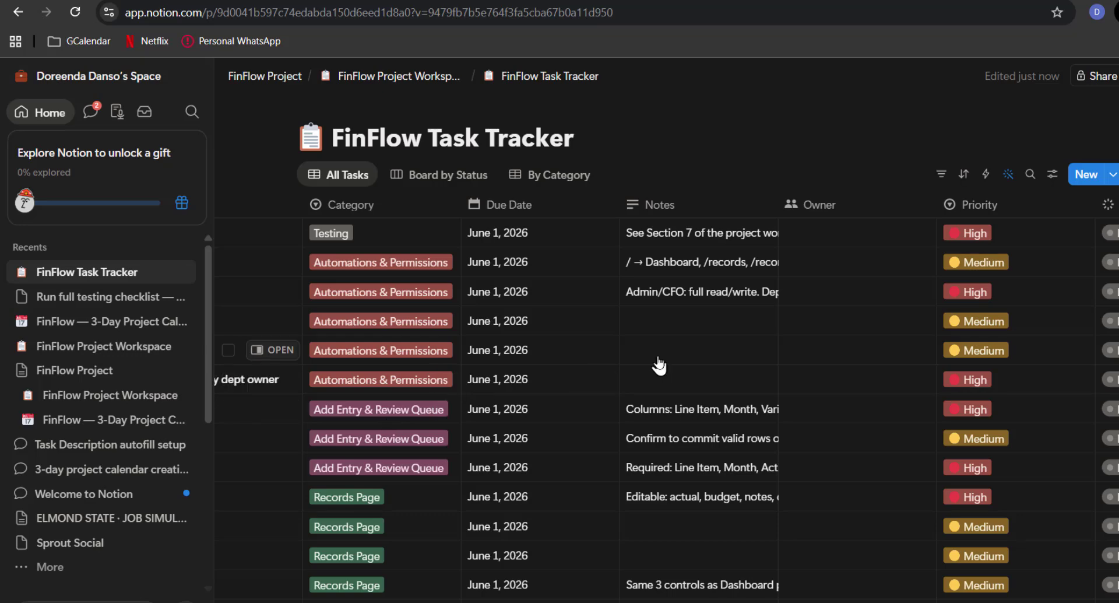
pyautogui.hscroll(-4, 659, 364)
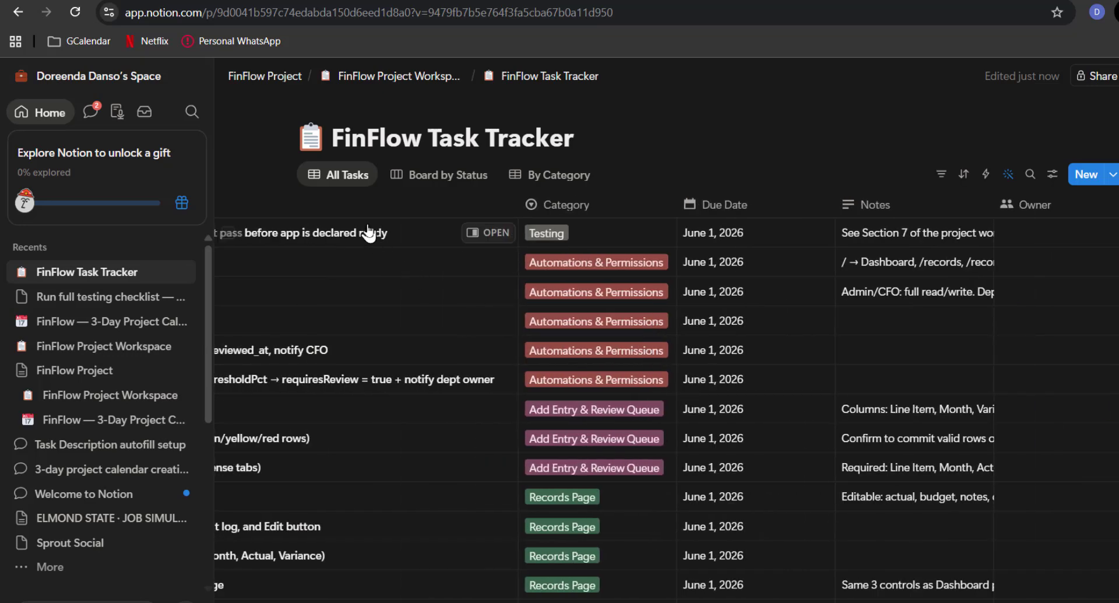
# - Examine the Priority, Status and Task Description columns of the FinFlow Task Tracker, and look over the task names again
pyautogui.hscroll(8, 688, 298)
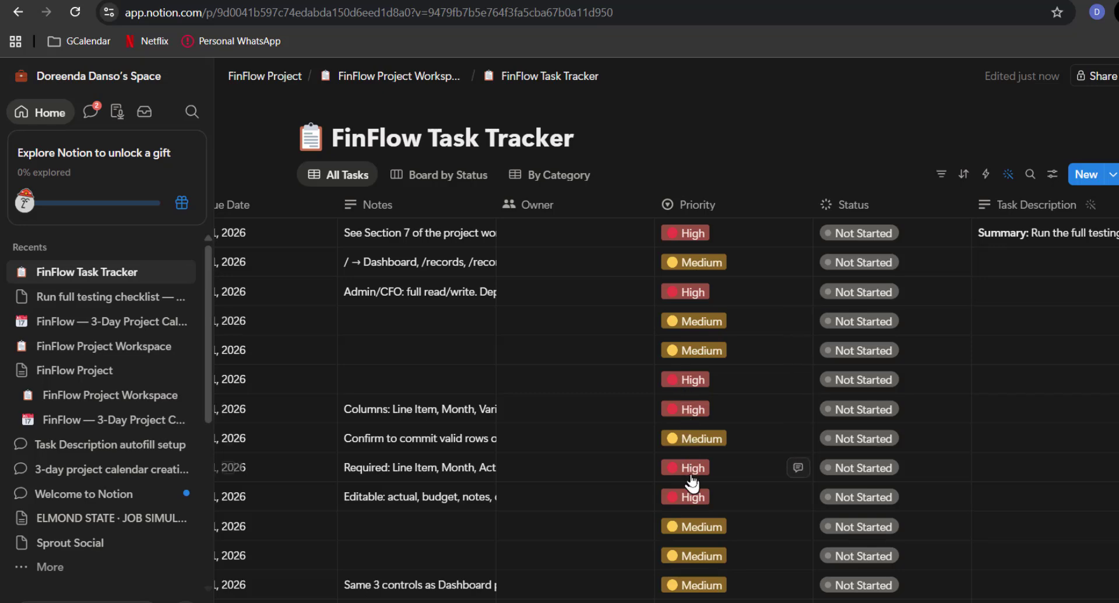
pyautogui.scroll(-6, 772, 438)
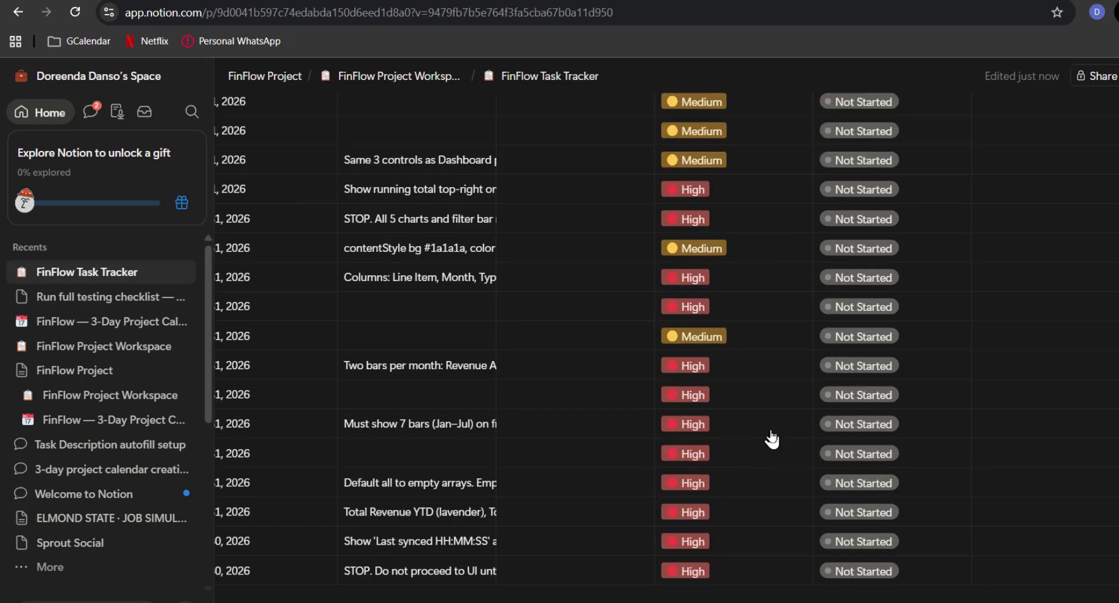
pyautogui.scroll(3, 771, 438)
pyautogui.scroll(3, 771, 438)
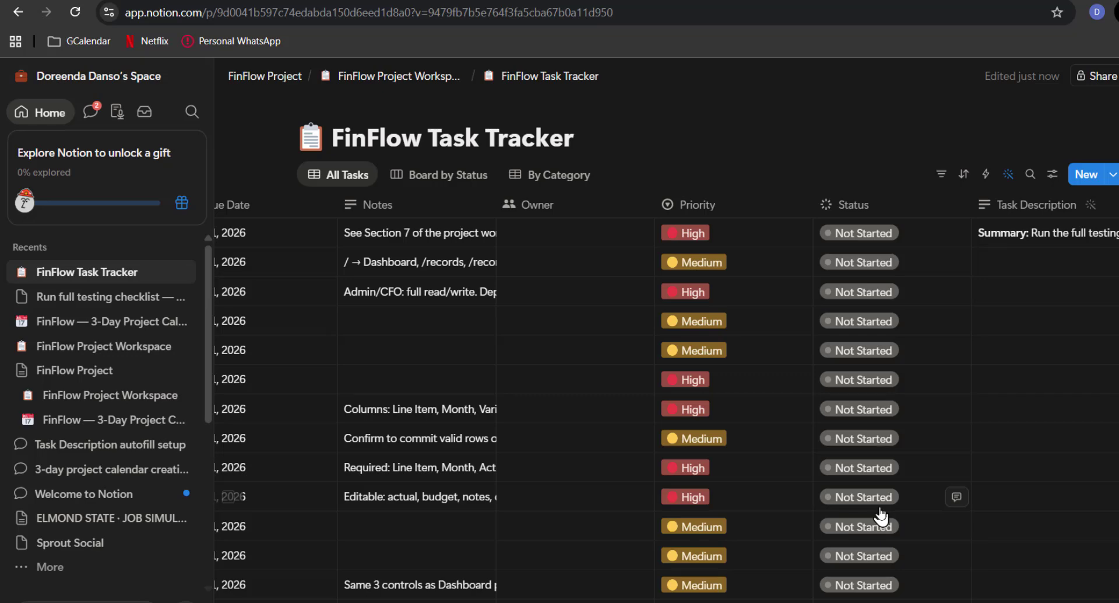
pyautogui.scroll(-1, 882, 515)
pyautogui.scroll(1, 881, 515)
pyautogui.hscroll(-5, 881, 516)
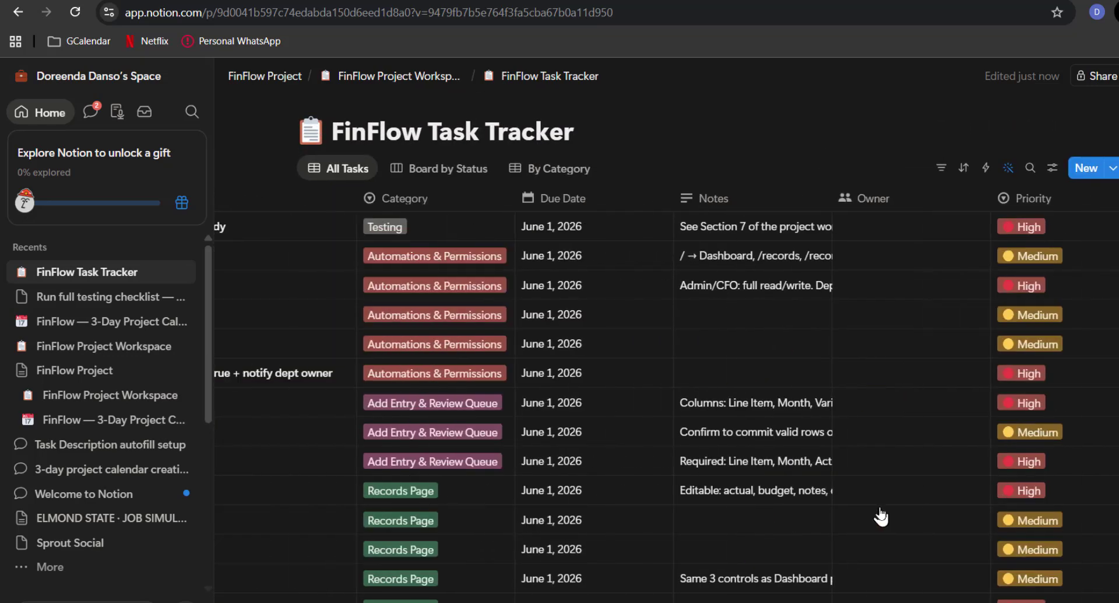
pyautogui.hscroll(-4, 881, 515)
pyautogui.hscroll(-4, 881, 515)
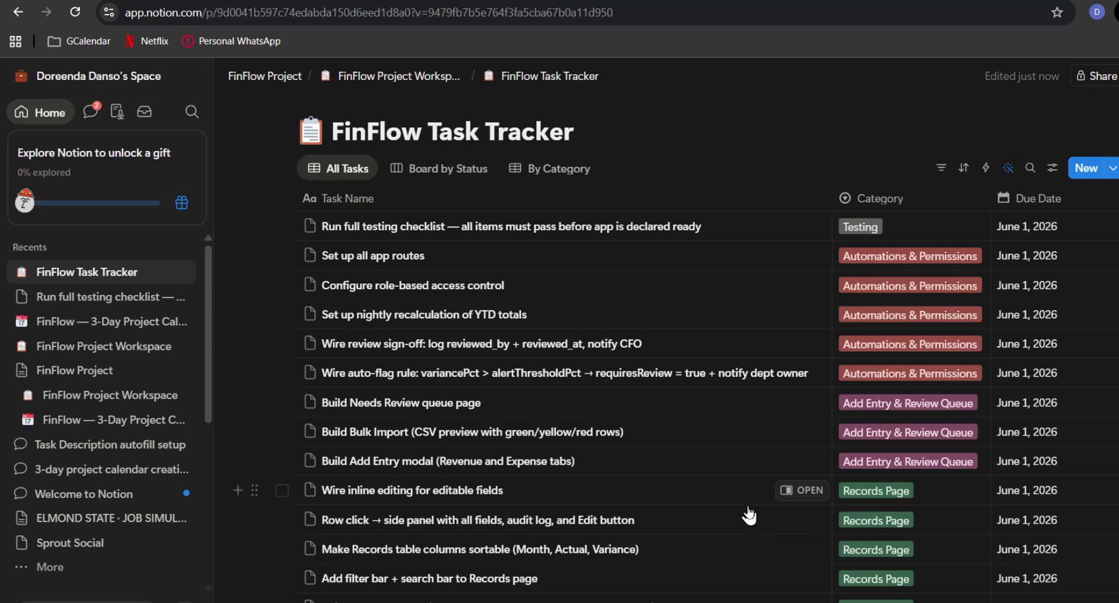
pyautogui.scroll(-3, 606, 517)
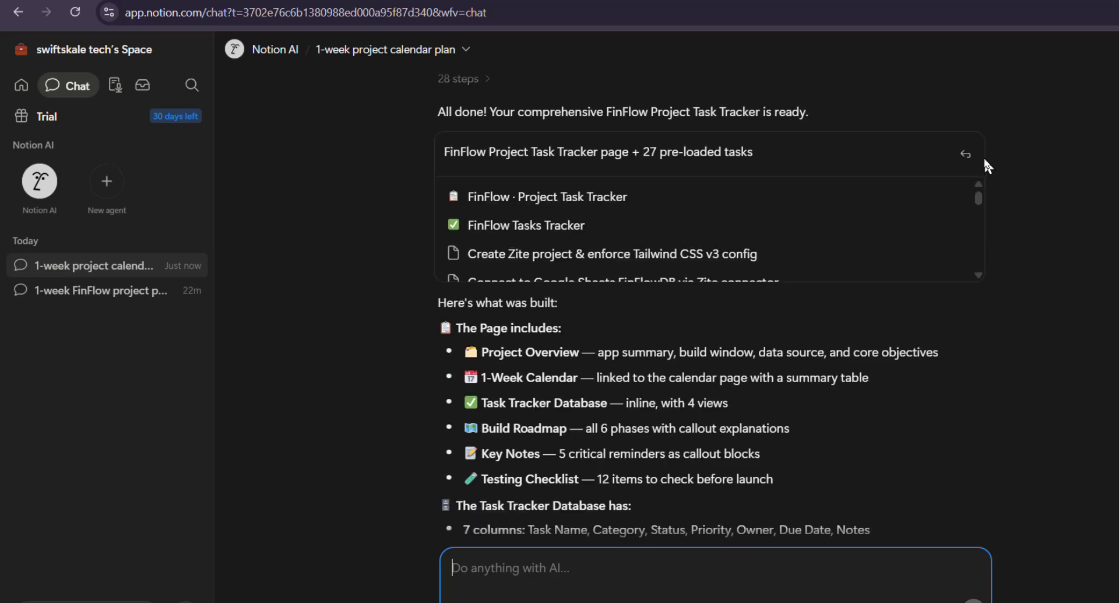
# - Review Notion AI's reply about the FinFlow Project Task Tracker, including its created pages, page sections and database setup
pyautogui.scroll(2, 520, 274)
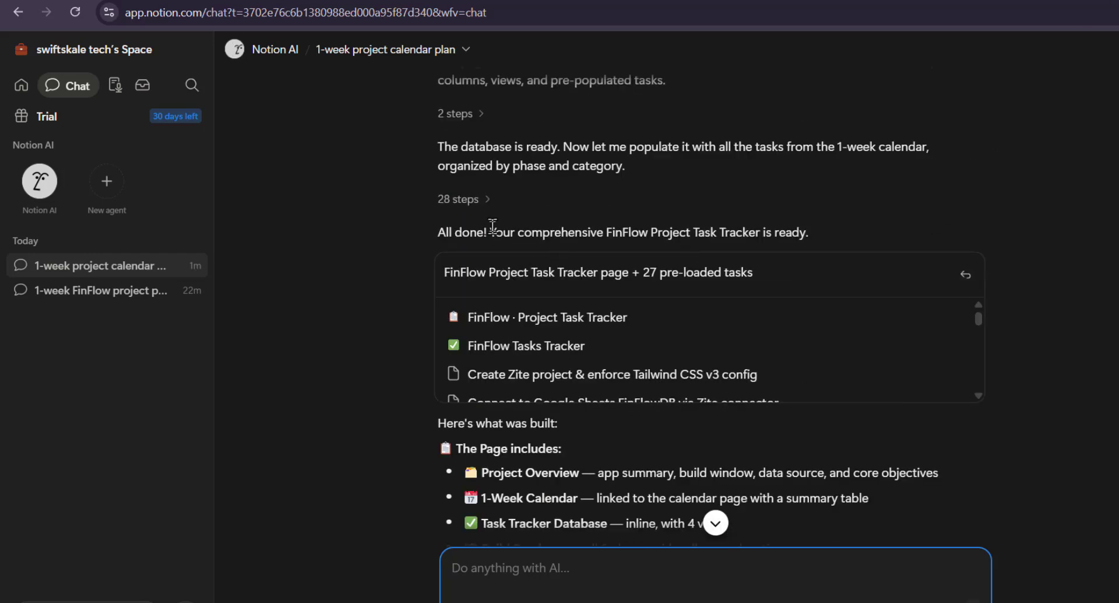
pyautogui.scroll(-3, 492, 226)
pyautogui.scroll(-2, 510, 381)
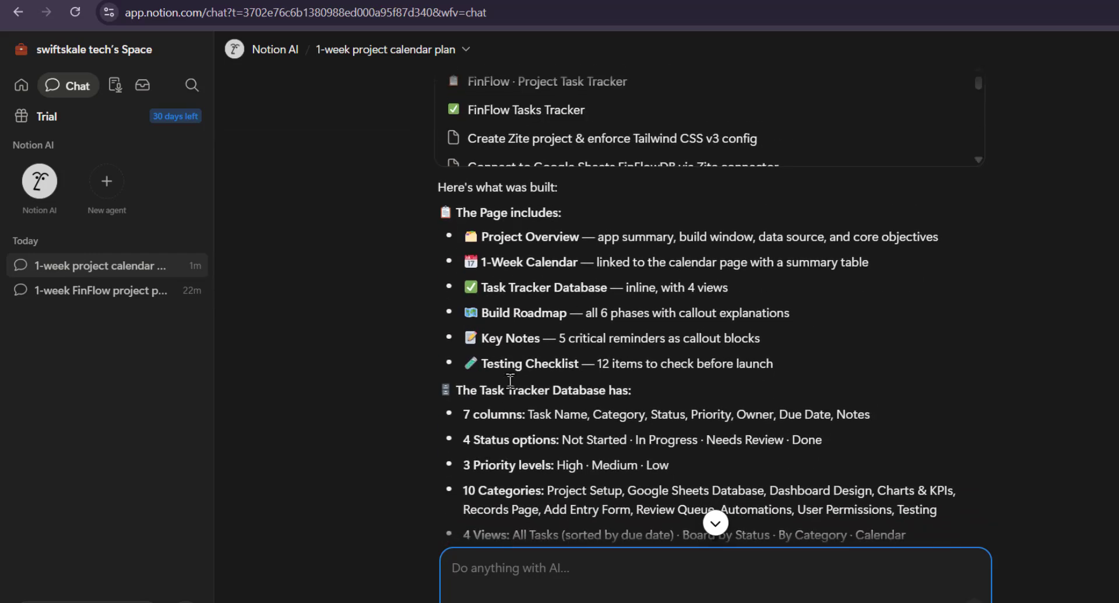
pyautogui.scroll(3, 510, 380)
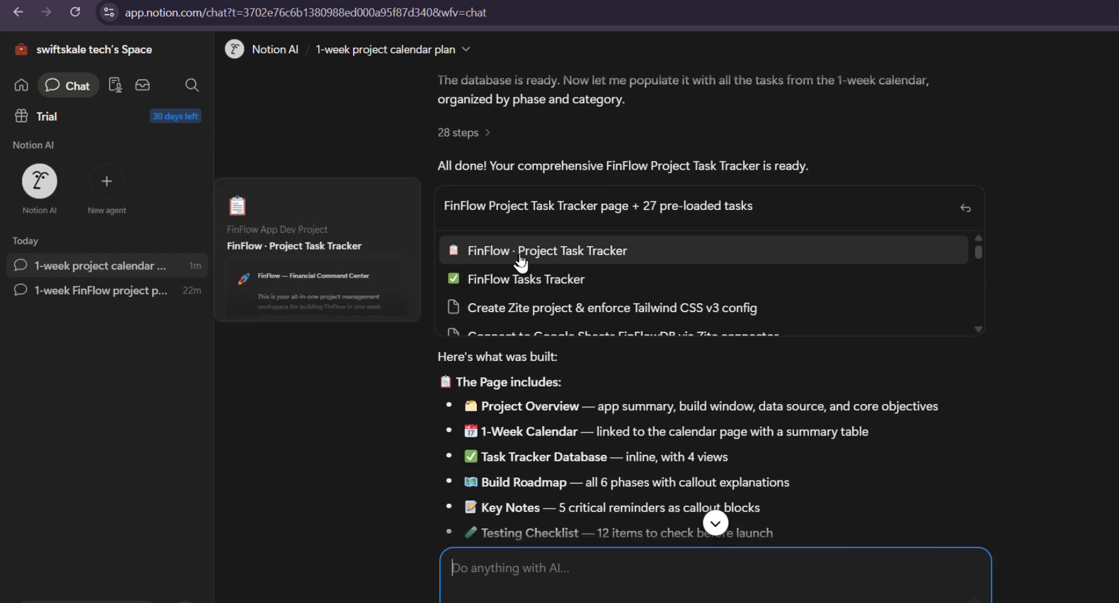
# - Open the FinFlow · Project Task Tracker page from Notion AI's reply and skim through it from overview to tasks table
pyautogui.click(576, 256)
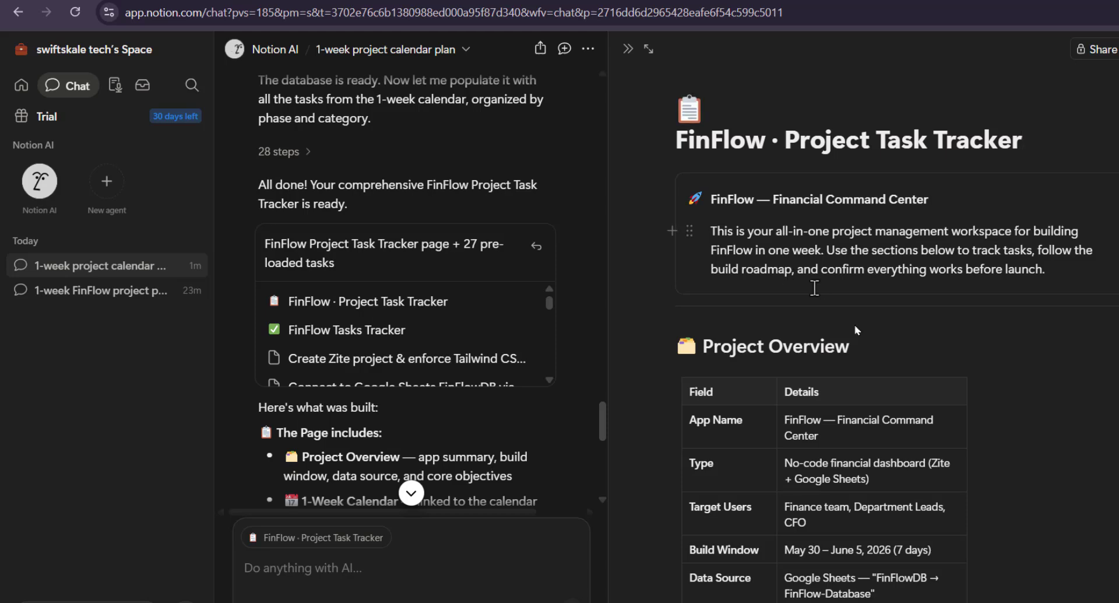
pyautogui.scroll(-10, 941, 463)
pyautogui.scroll(-20, 939, 461)
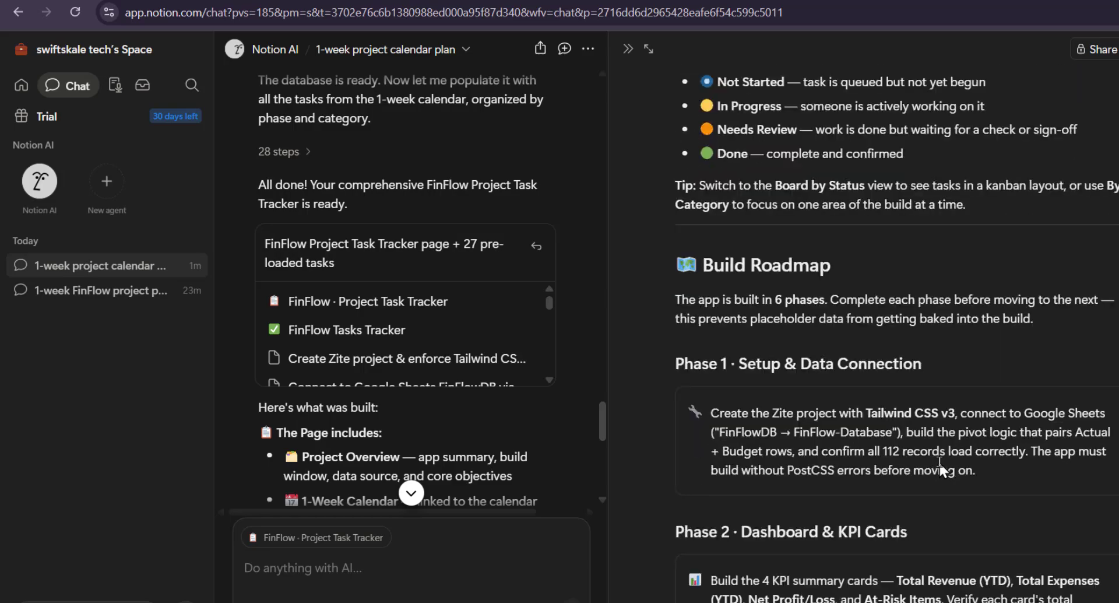
pyautogui.scroll(15, 939, 461)
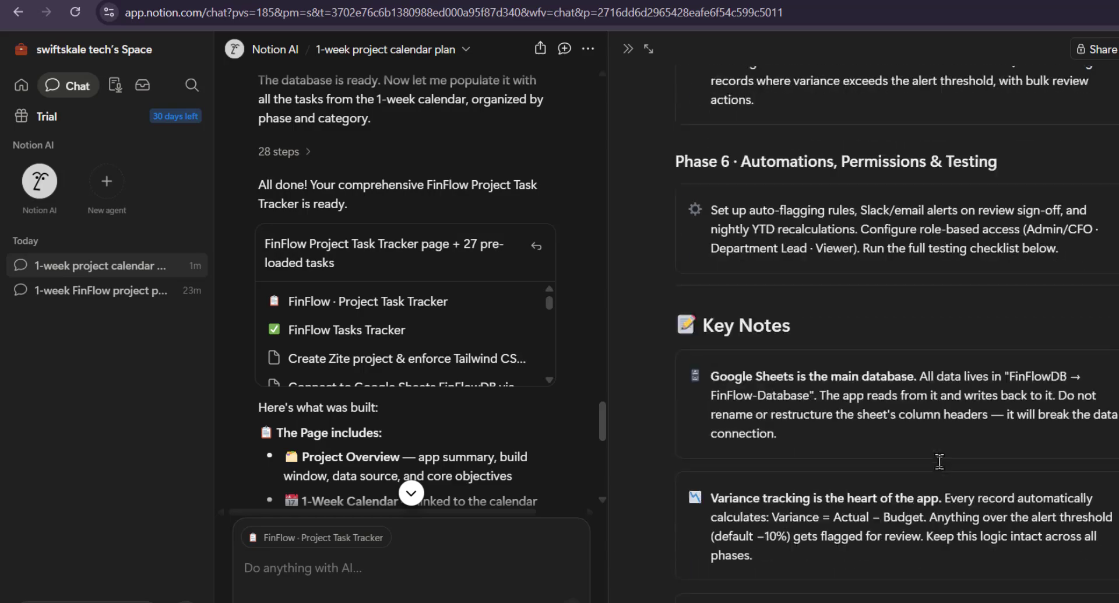
pyautogui.scroll(-9, 938, 460)
pyautogui.scroll(-12, 938, 461)
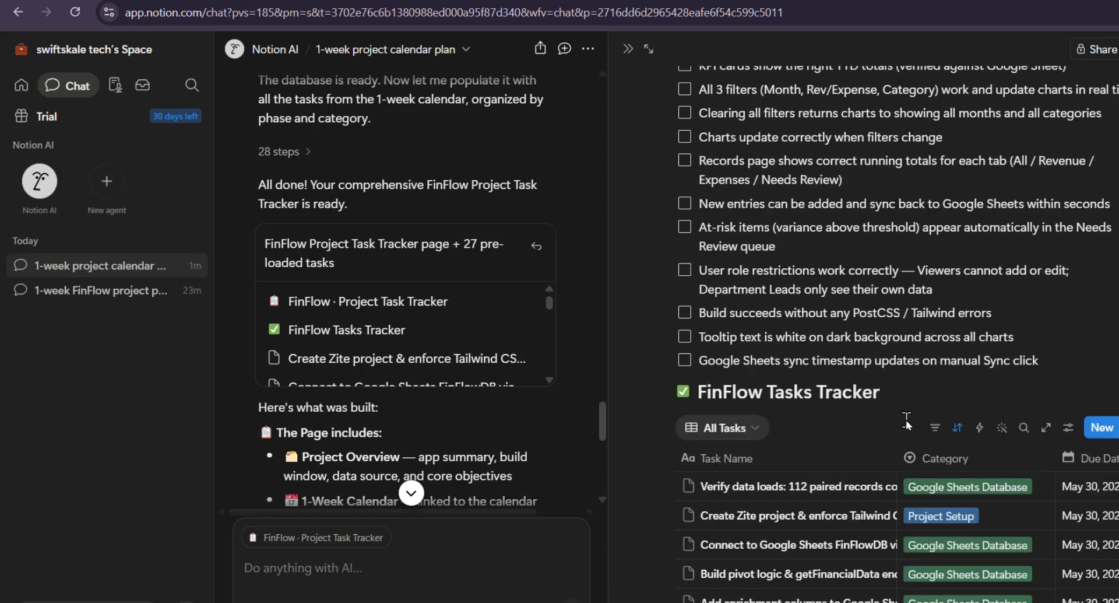
pyautogui.scroll(6, 907, 425)
pyautogui.scroll(4, 907, 427)
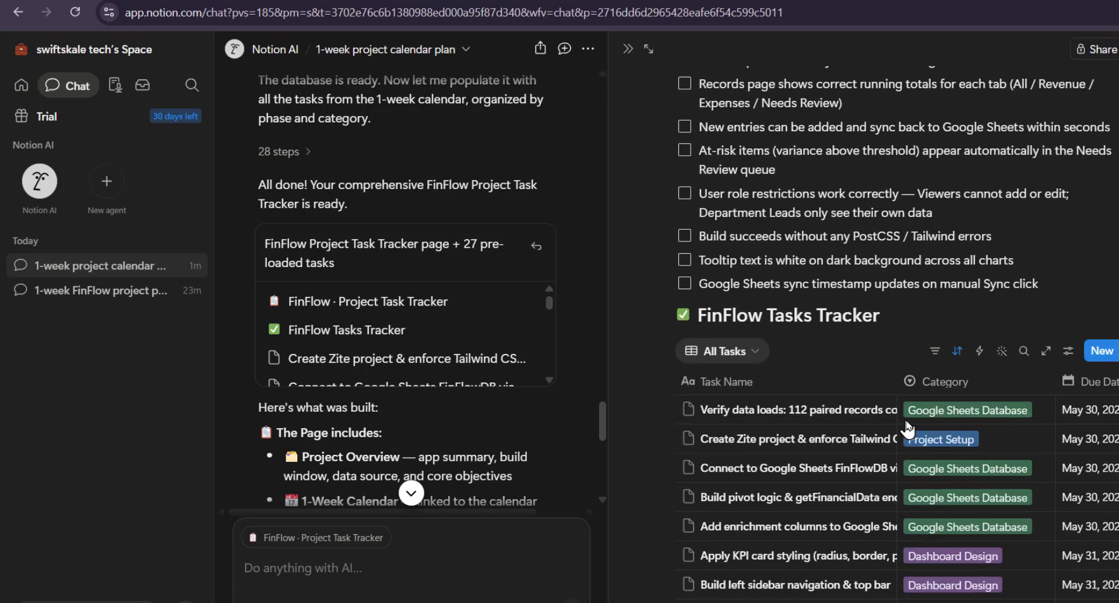
pyautogui.scroll(-1, 907, 427)
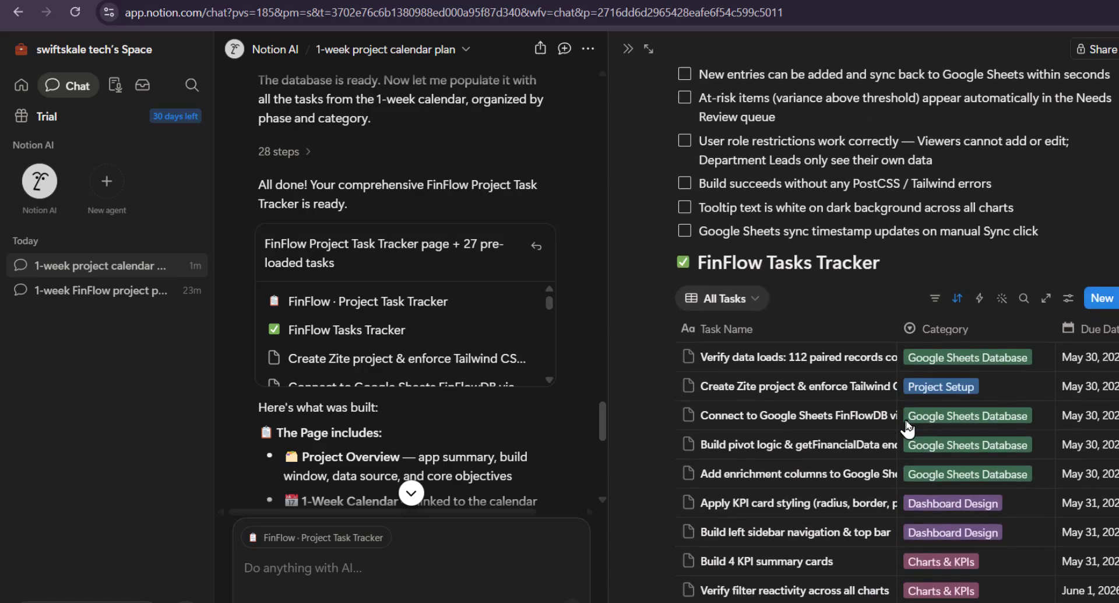
pyautogui.scroll(20, 907, 429)
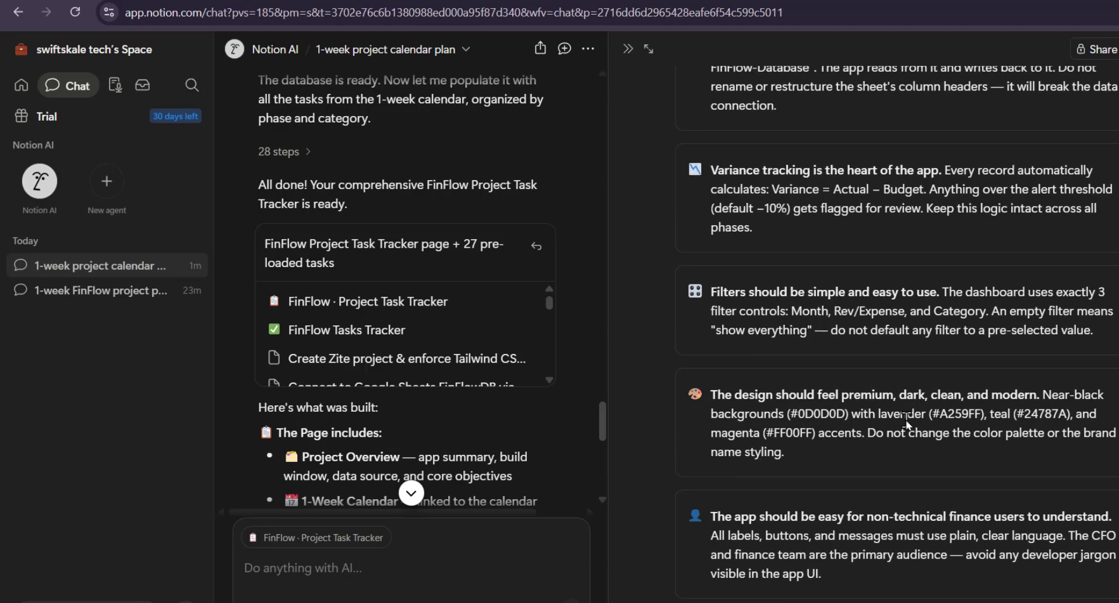
pyautogui.scroll(20, 906, 420)
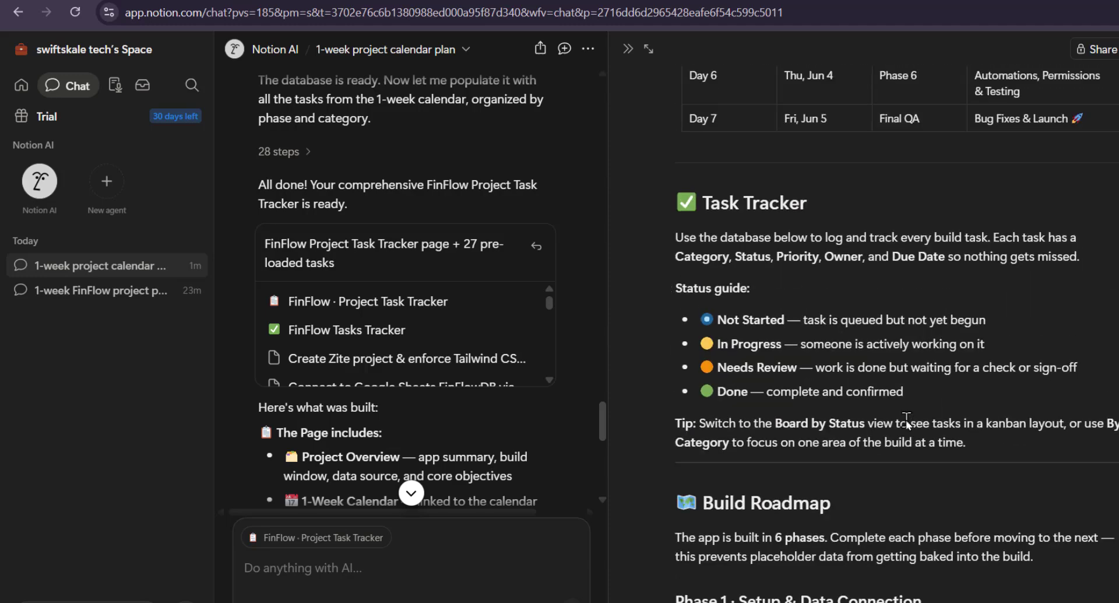
pyautogui.scroll(6, 905, 419)
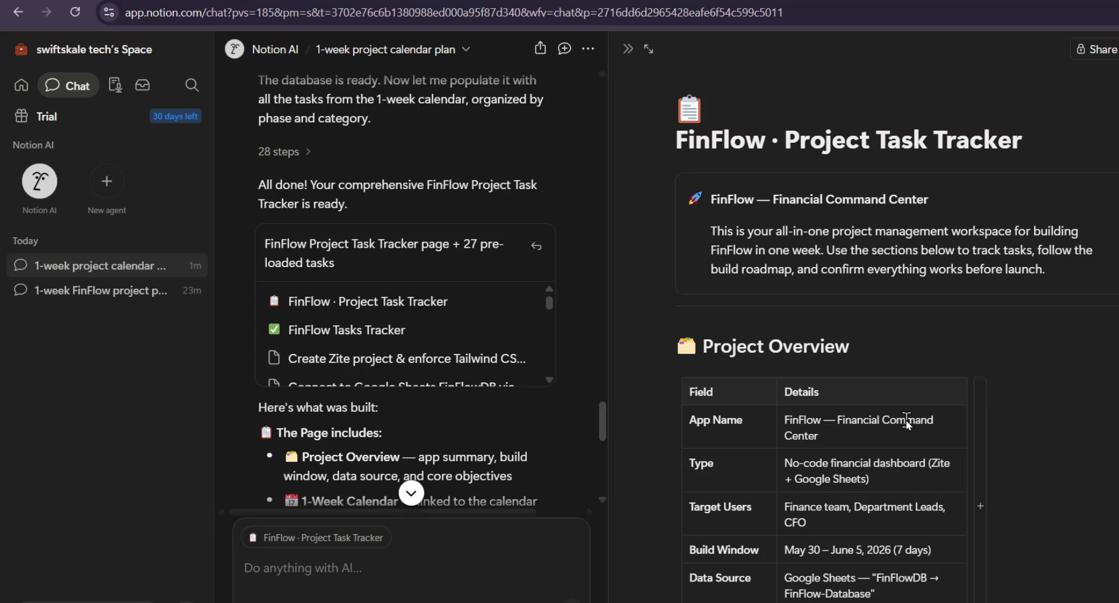
# - Read the tracker page's core objectives, 1-Week Calendar, status guide, Build Roadmap and Testing Checklist through to the FinFlow Tasks Tracker table
pyautogui.scroll(-7, 907, 420)
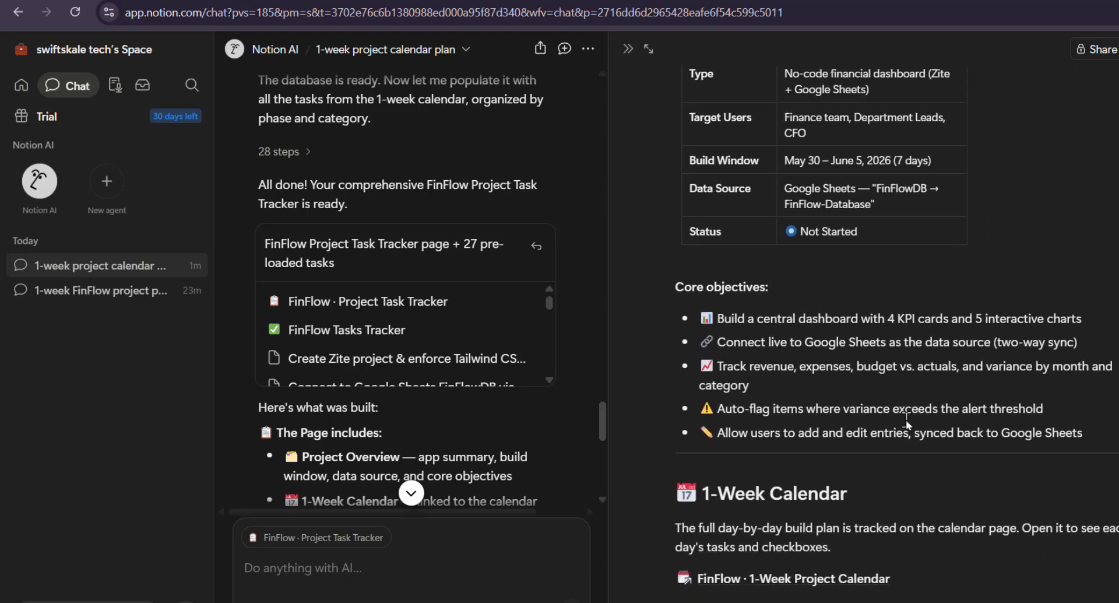
pyautogui.scroll(-6, 906, 420)
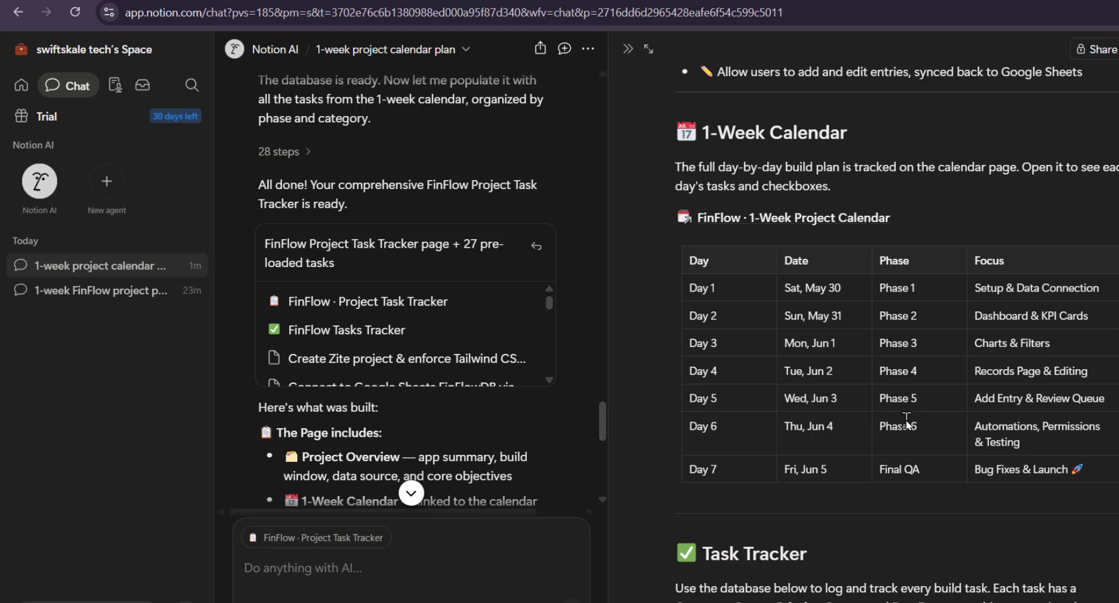
pyautogui.scroll(-6, 906, 420)
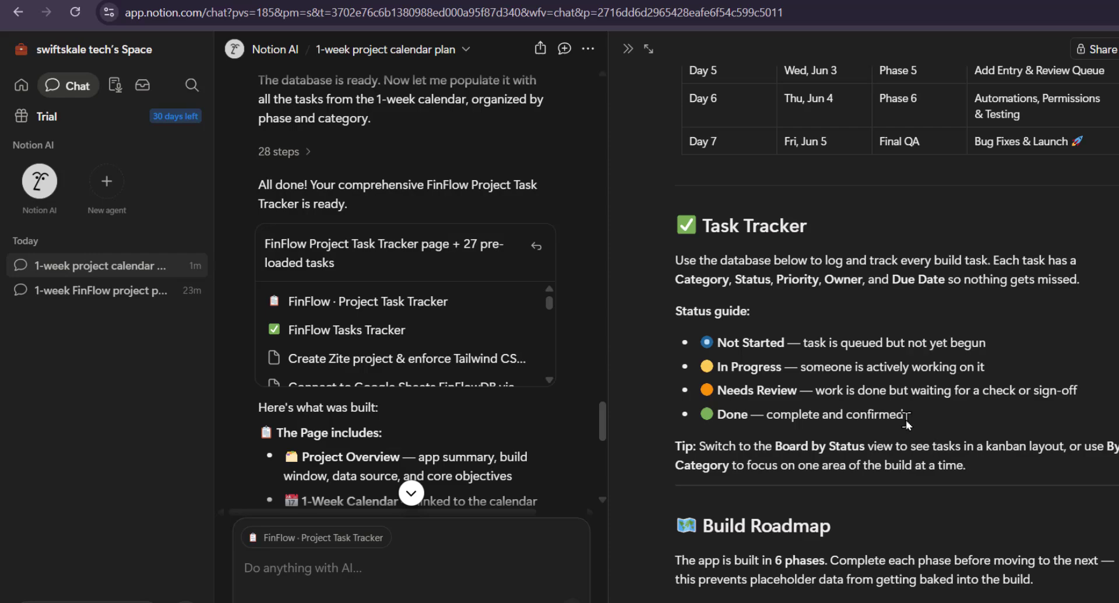
pyautogui.scroll(-14, 906, 419)
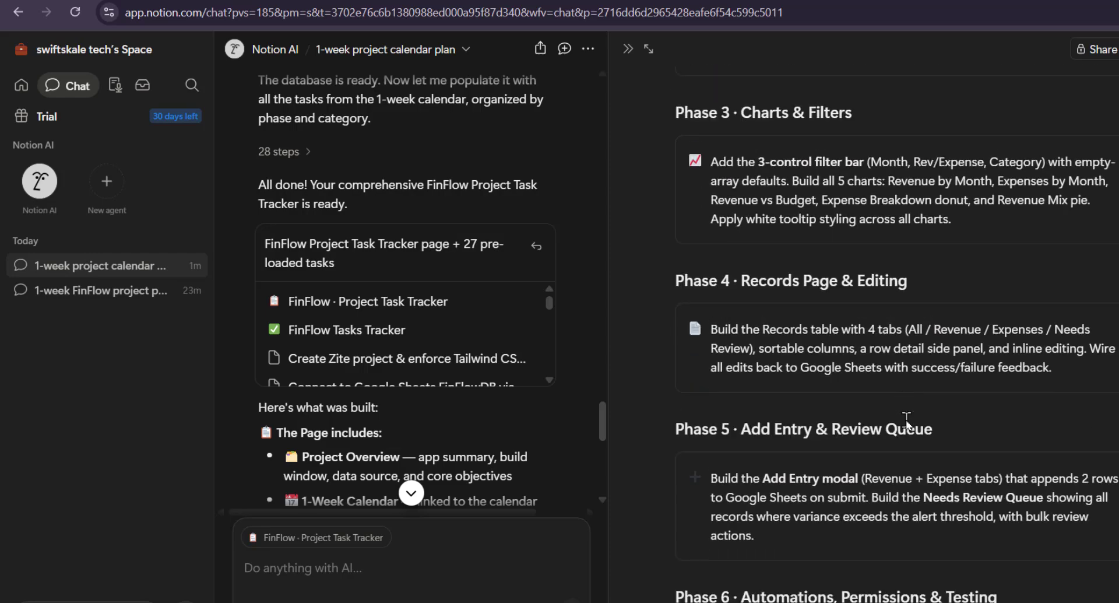
pyautogui.scroll(-20, 906, 420)
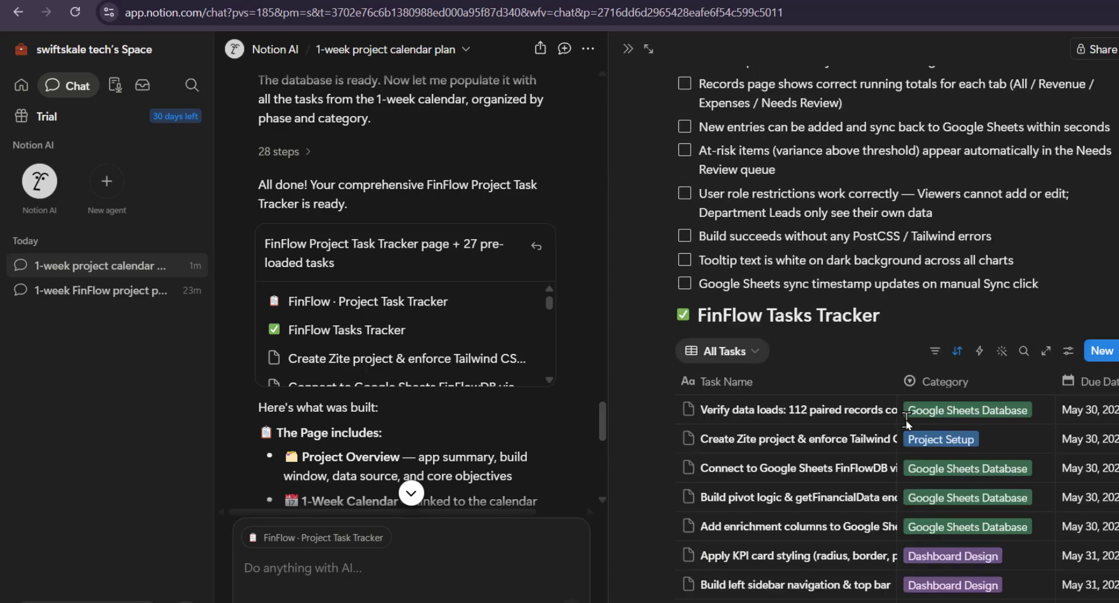
pyautogui.scroll(-4, 906, 417)
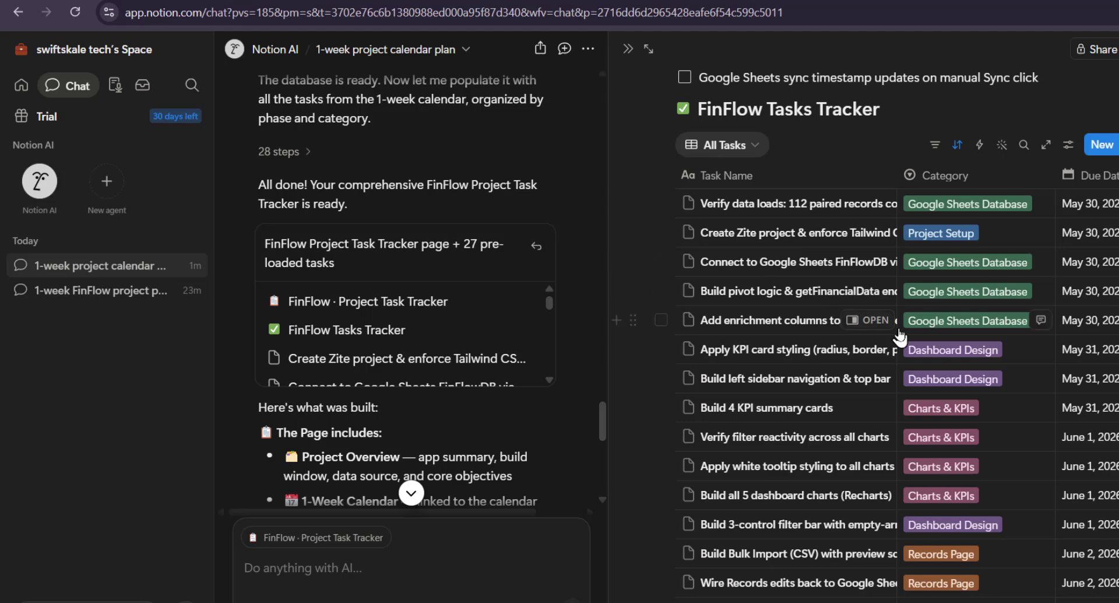
# - Examine the Category, Due Date, Notes, Owner, Priority and Status columns of the FinFlow Tasks Tracker table
pyautogui.hscroll(2, 900, 326)
pyautogui.hscroll(5, 900, 335)
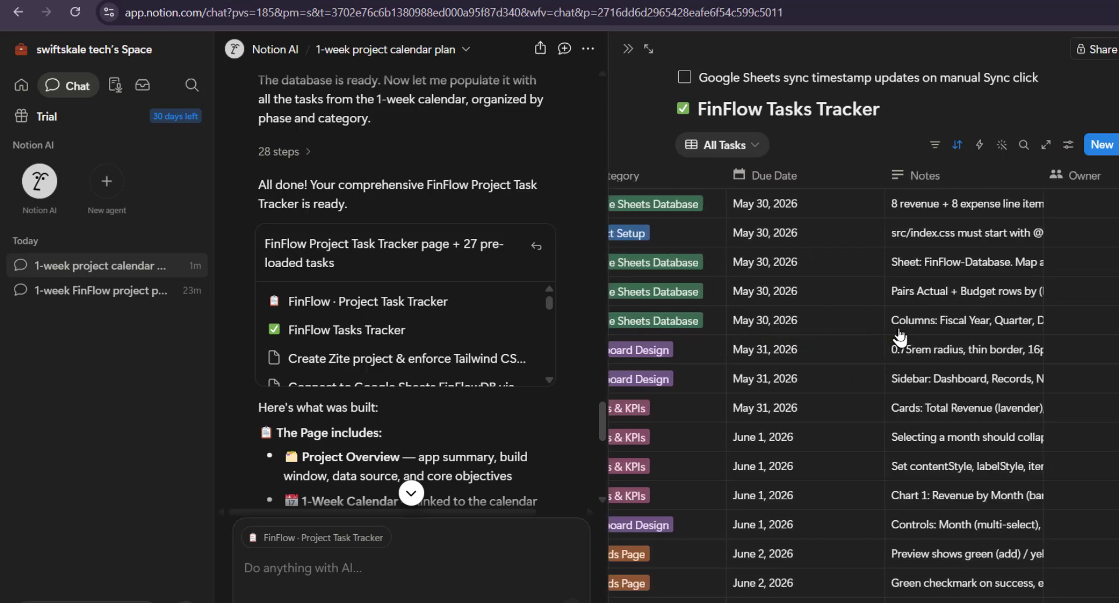
pyautogui.hscroll(4, 900, 335)
pyautogui.hscroll(5, 901, 336)
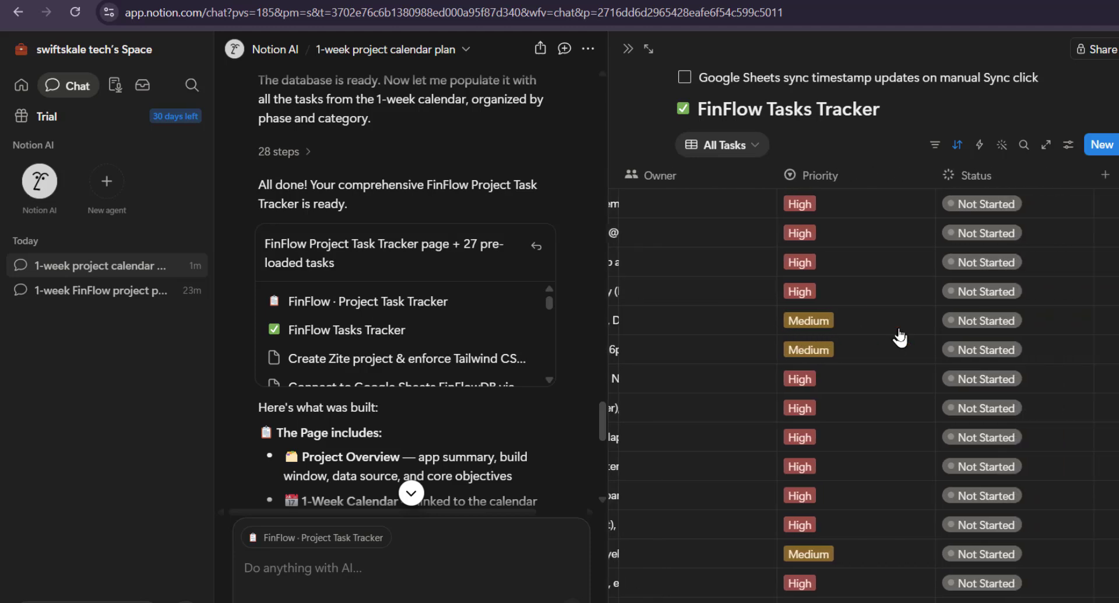
pyautogui.hscroll(-12, 900, 337)
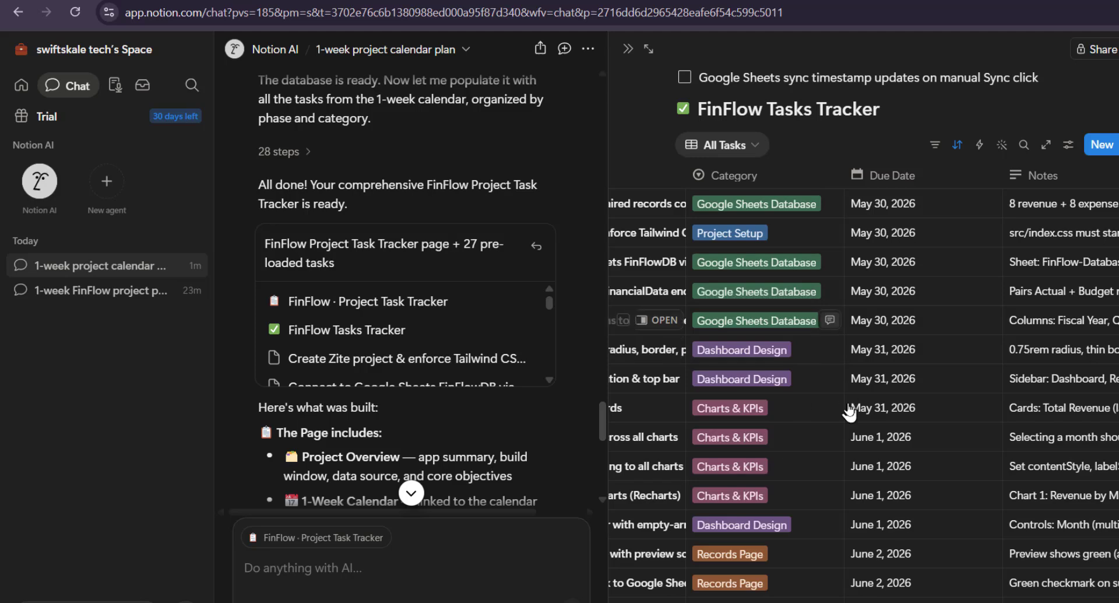
# - Open FinFlow · Project Task Tracker as a full page from the workspace's private pages and look over its contents
pyautogui.click(22, 88)
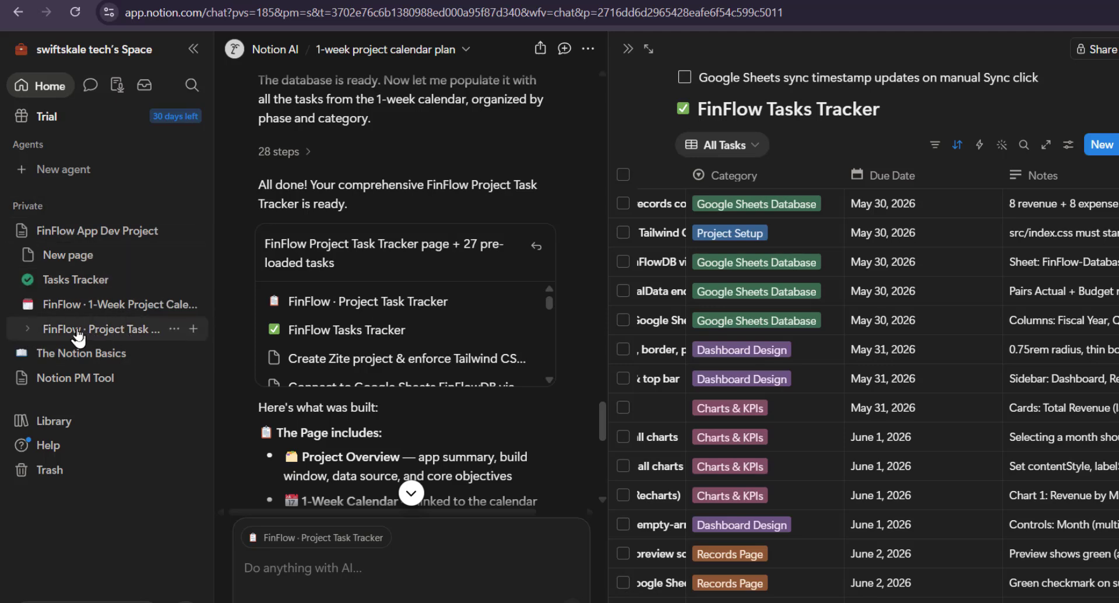
pyautogui.click(132, 333)
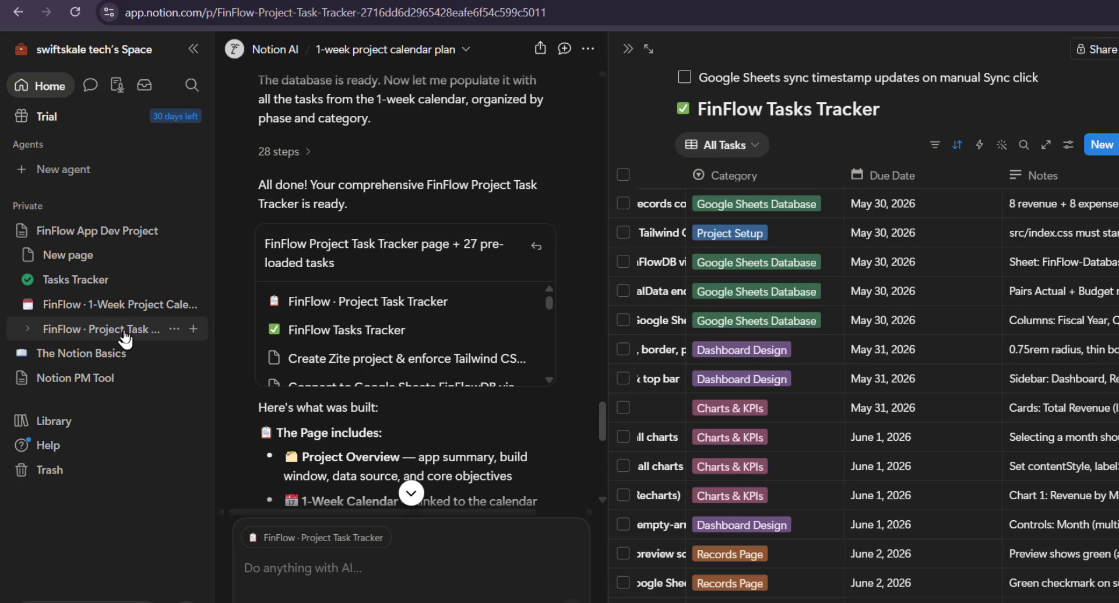
pyautogui.click(125, 333)
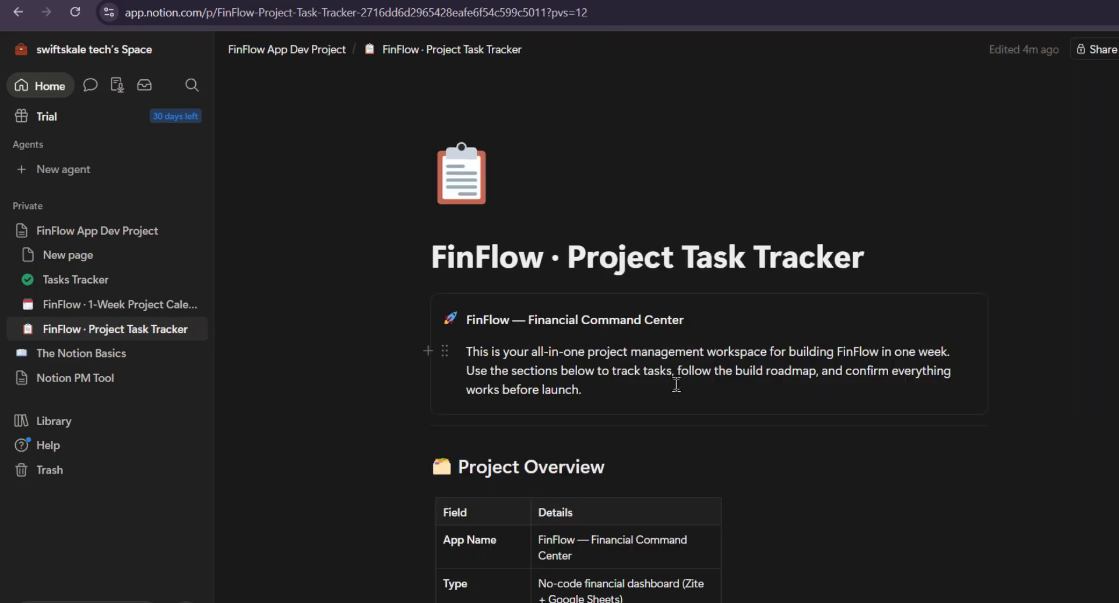
pyautogui.scroll(-20, 817, 471)
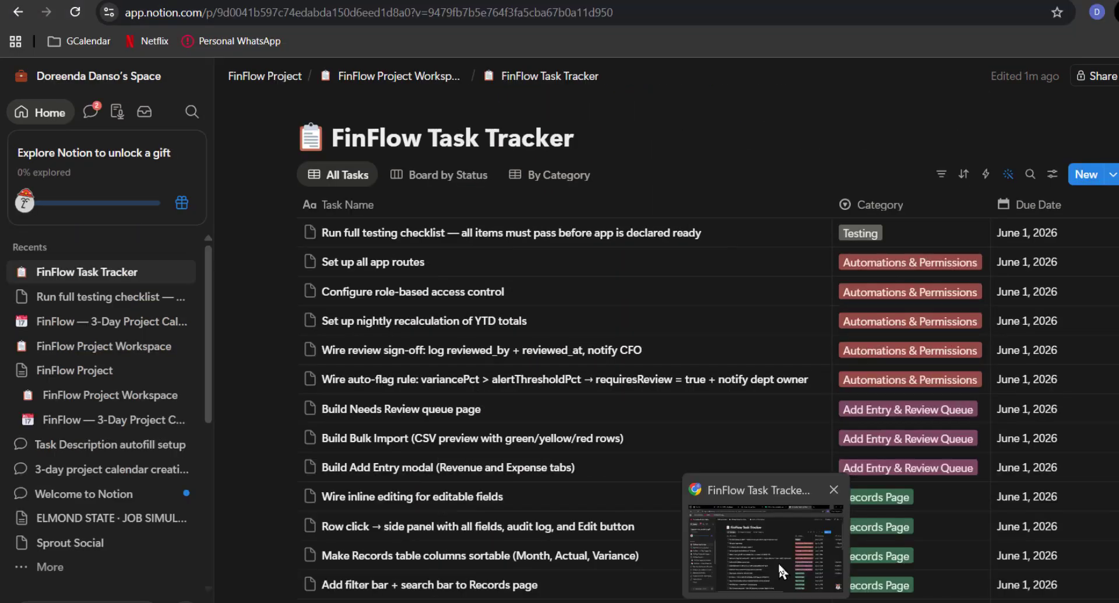
# - Search Google for Zite in a new browser tab and open the official Zite website
pyautogui.moveTo(660, 601)
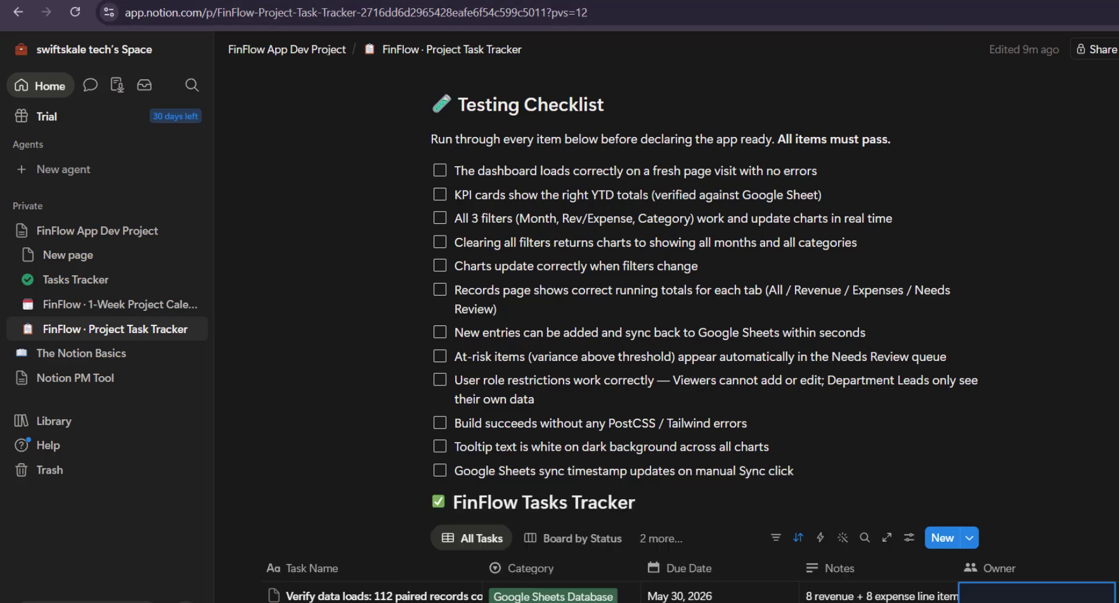
pyautogui.hotkey('ctrl', 't')
pyautogui.write('Zite')
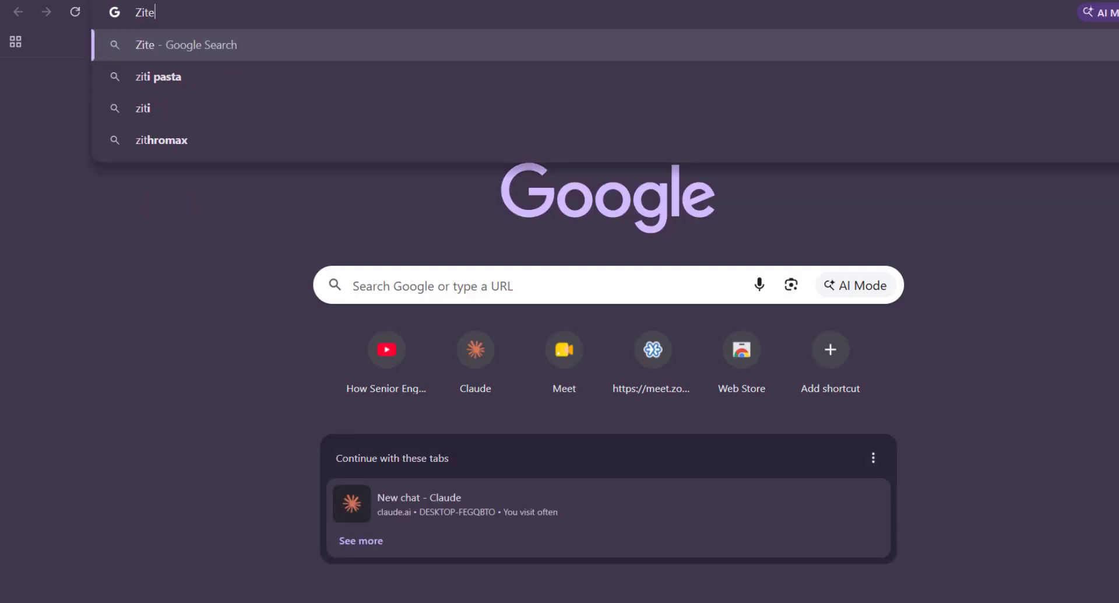
pyautogui.press('Return')
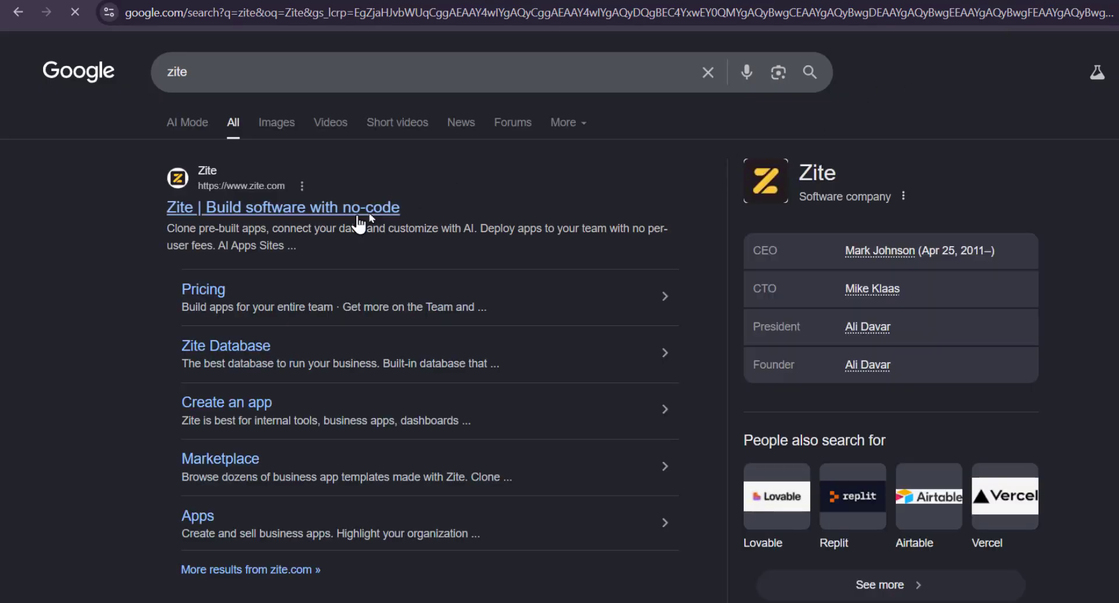
pyautogui.click(268, 209)
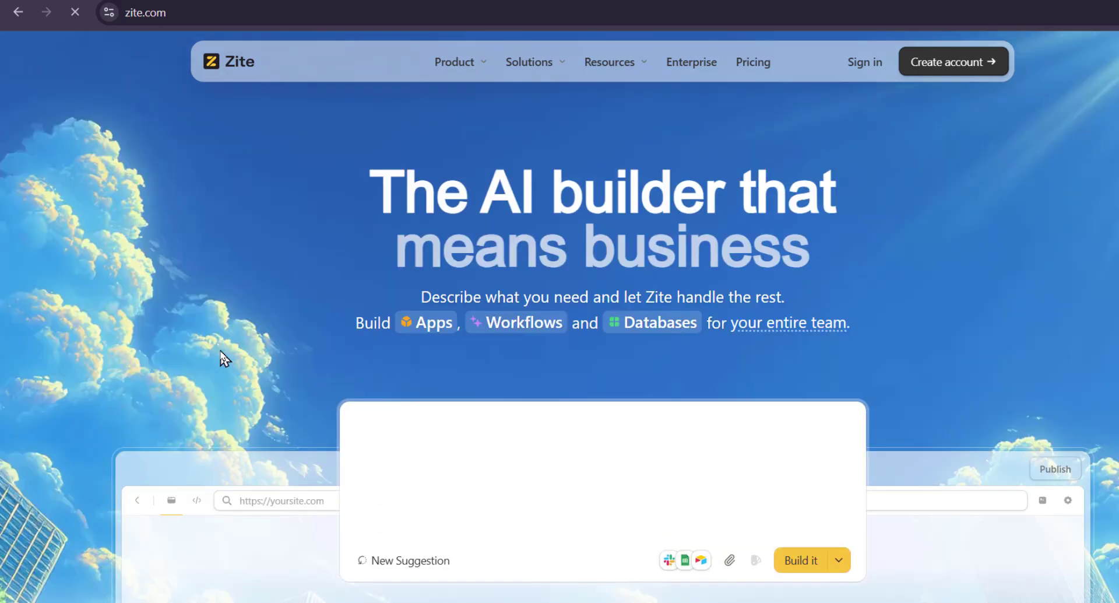
pyautogui.scroll(-2, 223, 357)
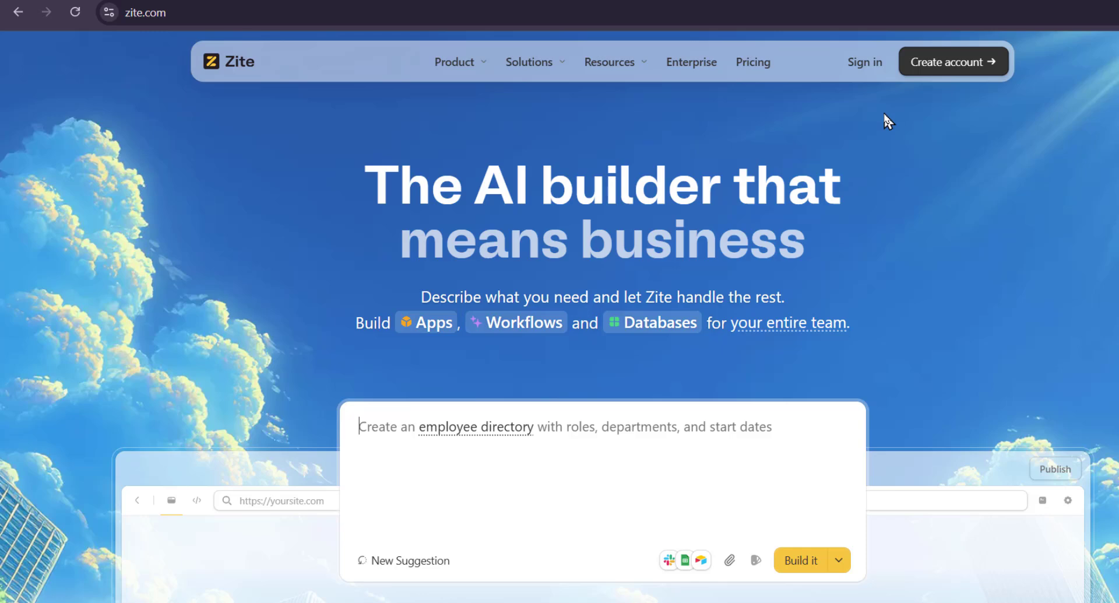
# - Create a Zite account by signing up with the existing Google account
pyautogui.click(928, 71)
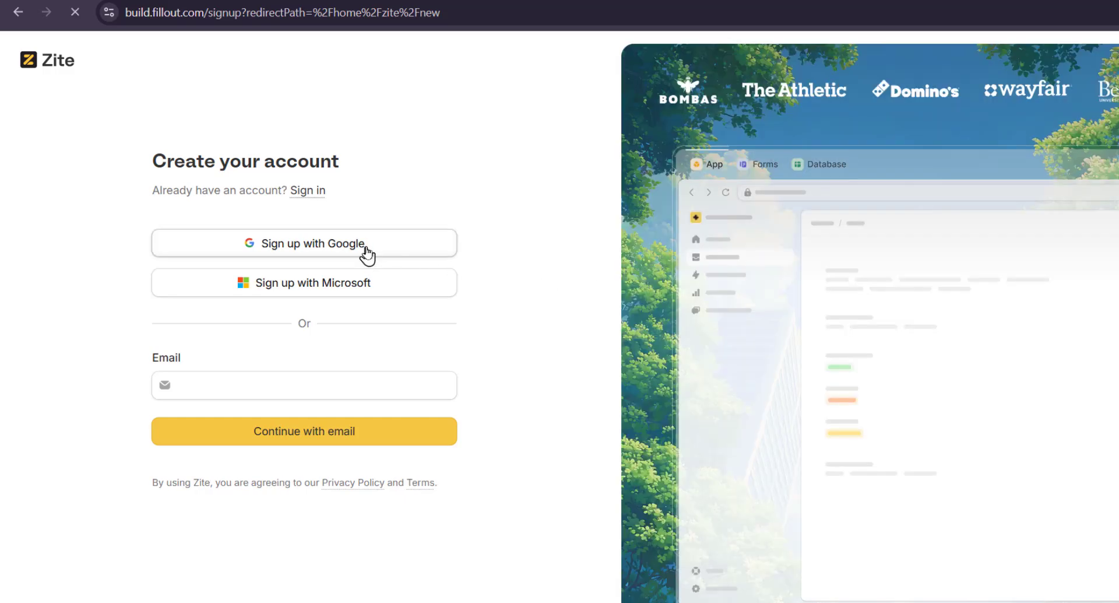
pyautogui.click(367, 254)
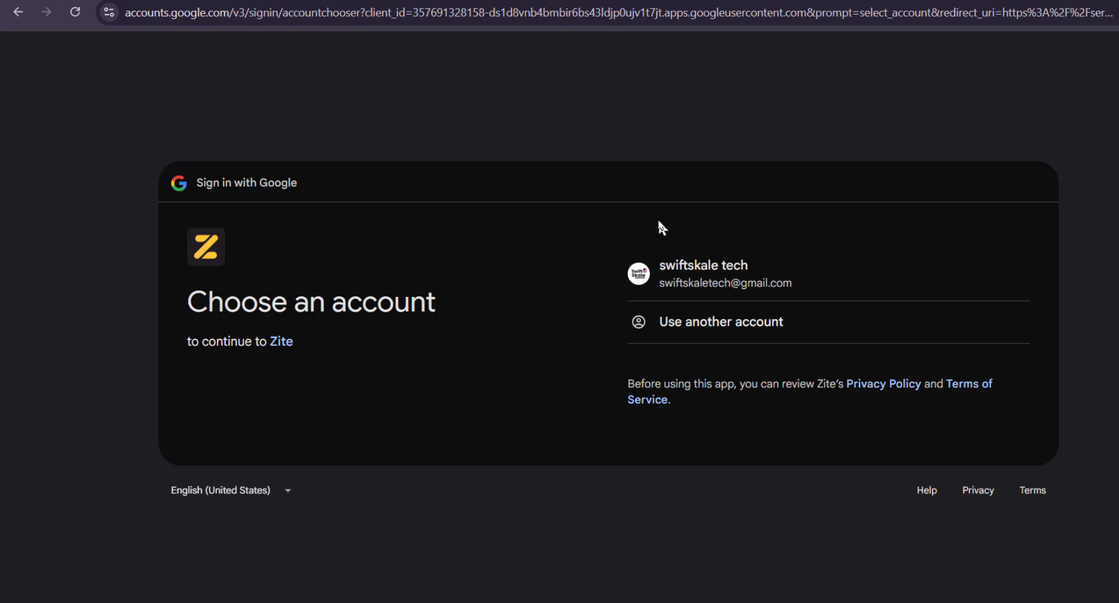
pyautogui.click(706, 266)
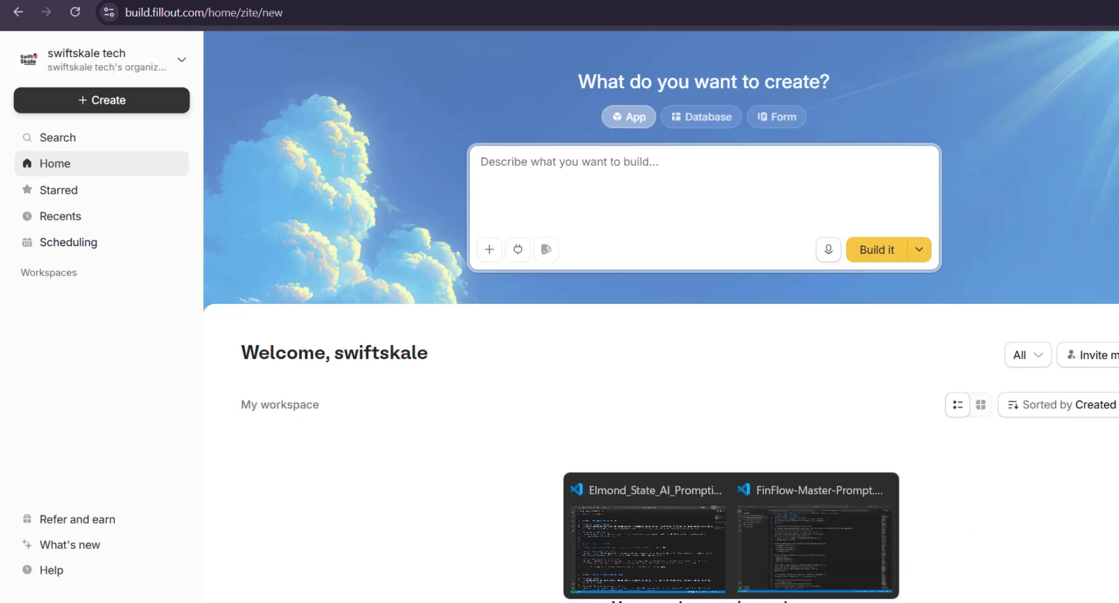
# - Switch to VS Code, review the usage notes in FinFlow-Master-Prompt.md and place the cursor at the start of the master prompt text
pyautogui.click(813, 567)
pyautogui.scroll(2, 571, 361)
pyautogui.scroll(5, 570, 361)
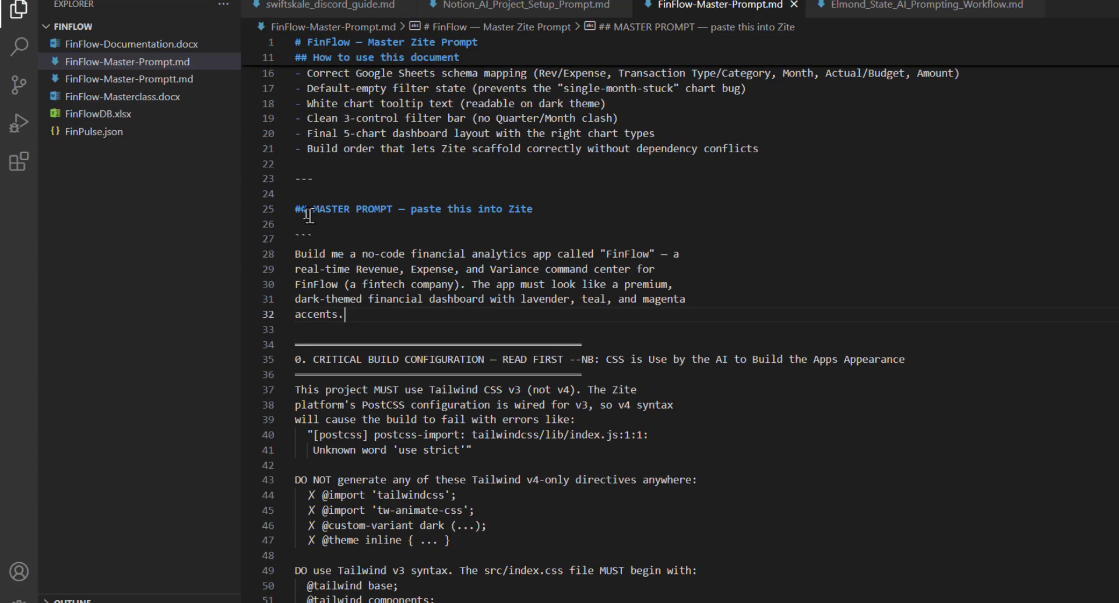
pyautogui.scroll(5, 295, 208)
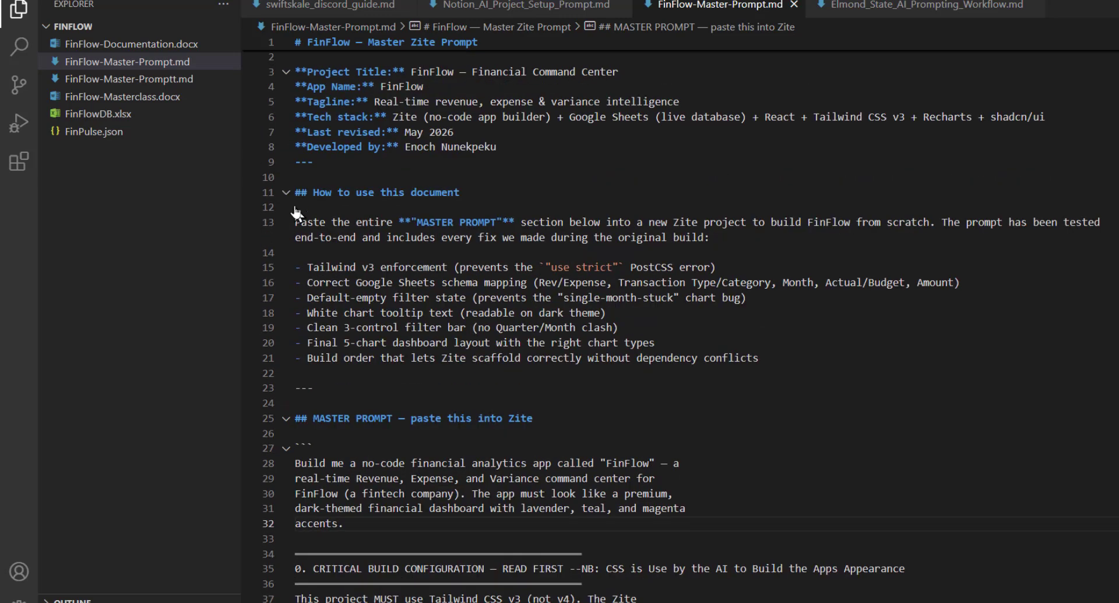
pyautogui.scroll(-5, 295, 212)
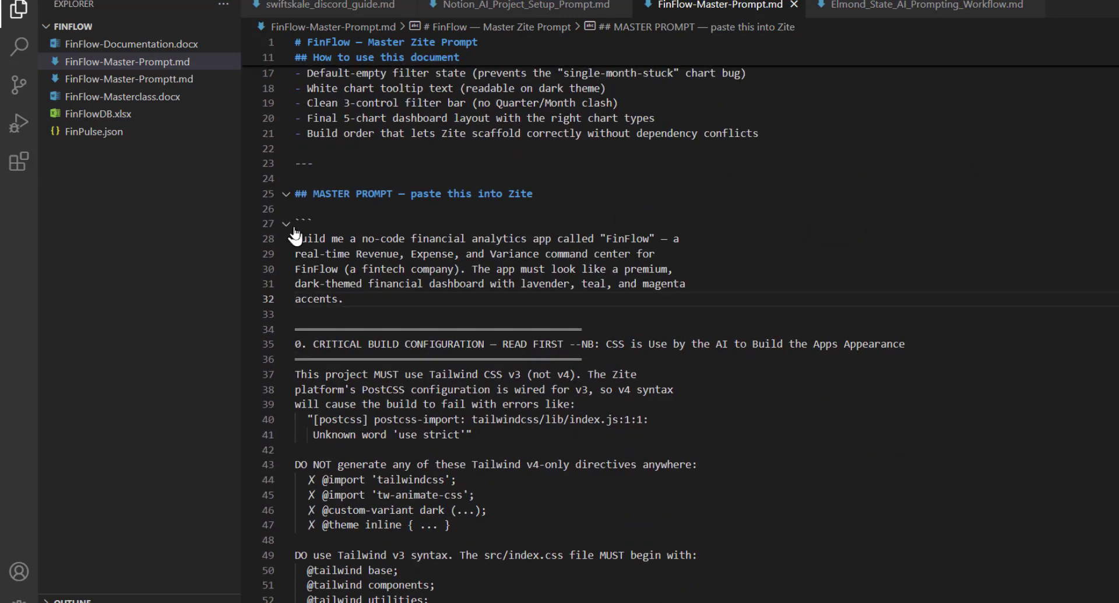
pyautogui.click(296, 236)
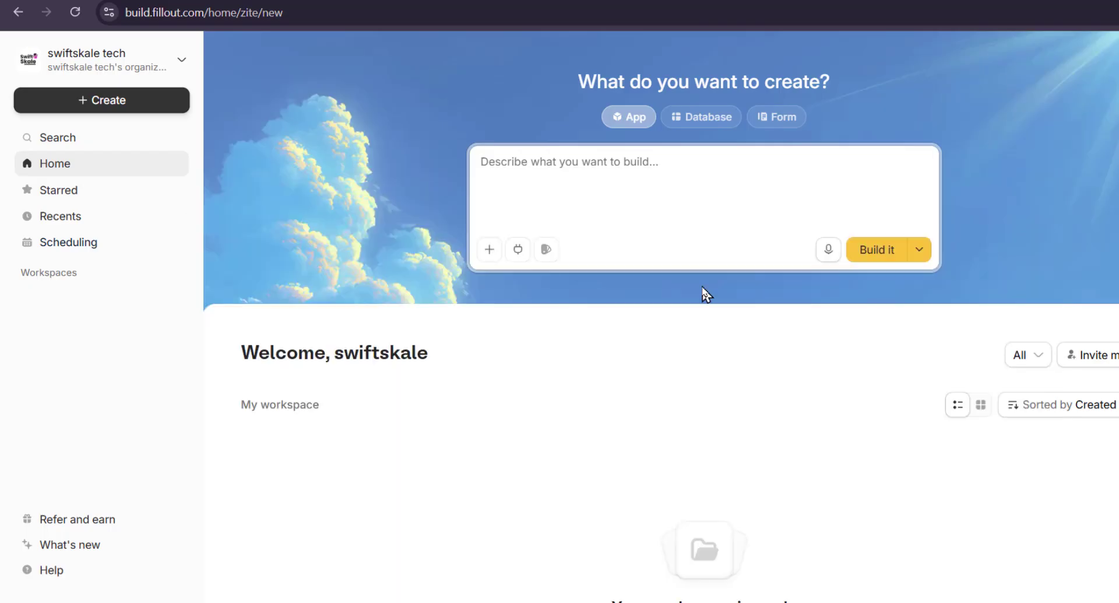
# - Attach FinFlow-Master-Prompt.md to the new app's description, searching the Downloads folder for "fin" to find it
pyautogui.click(487, 252)
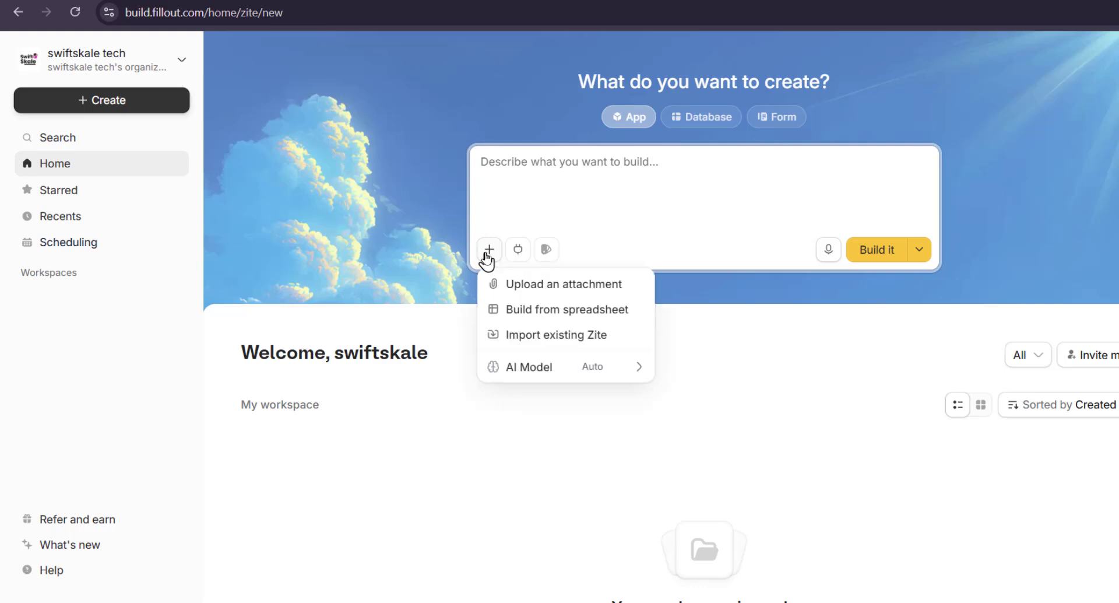
pyautogui.click(613, 290)
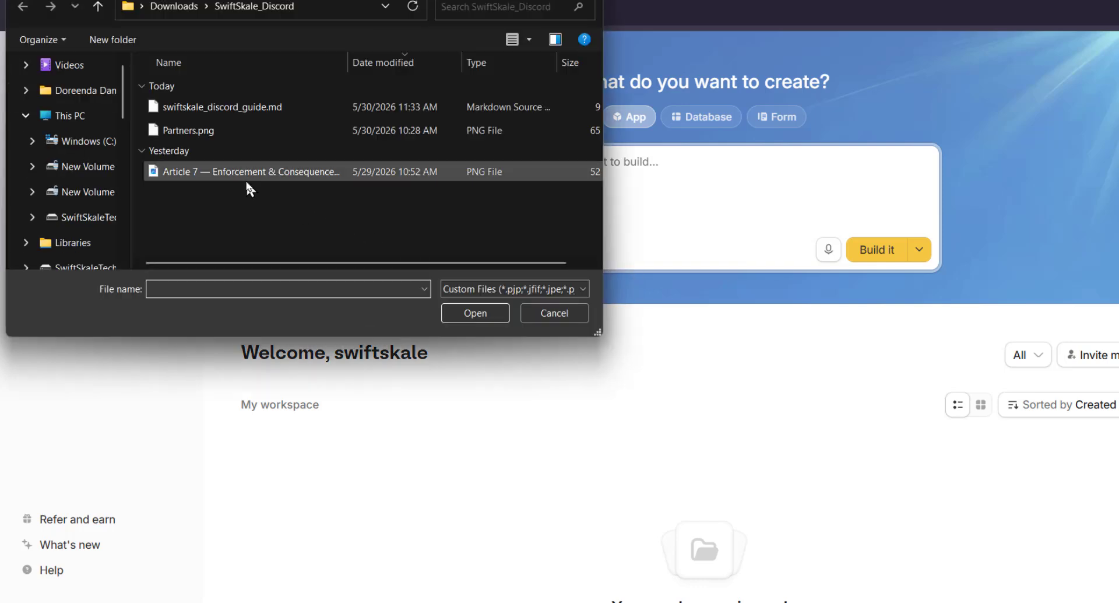
pyautogui.scroll(5, 69, 206)
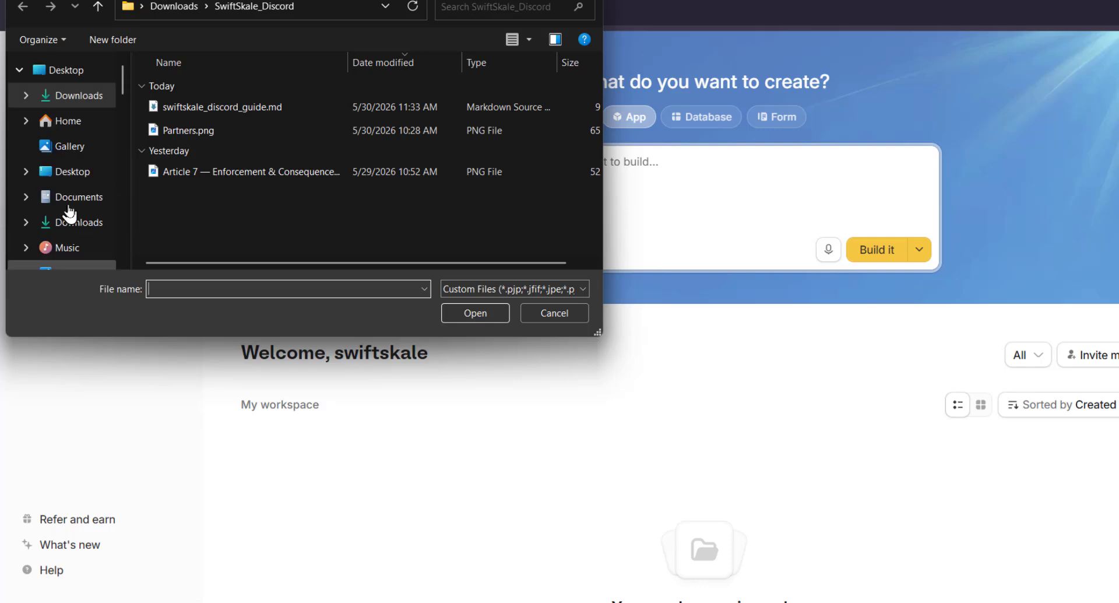
pyautogui.click(67, 99)
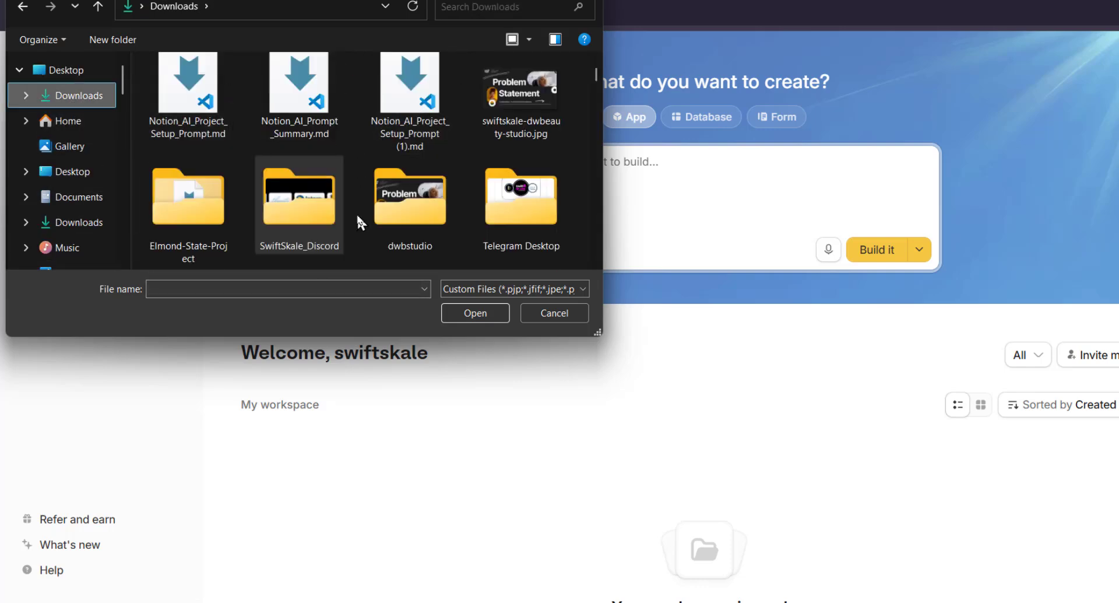
pyautogui.scroll(-5, 357, 213)
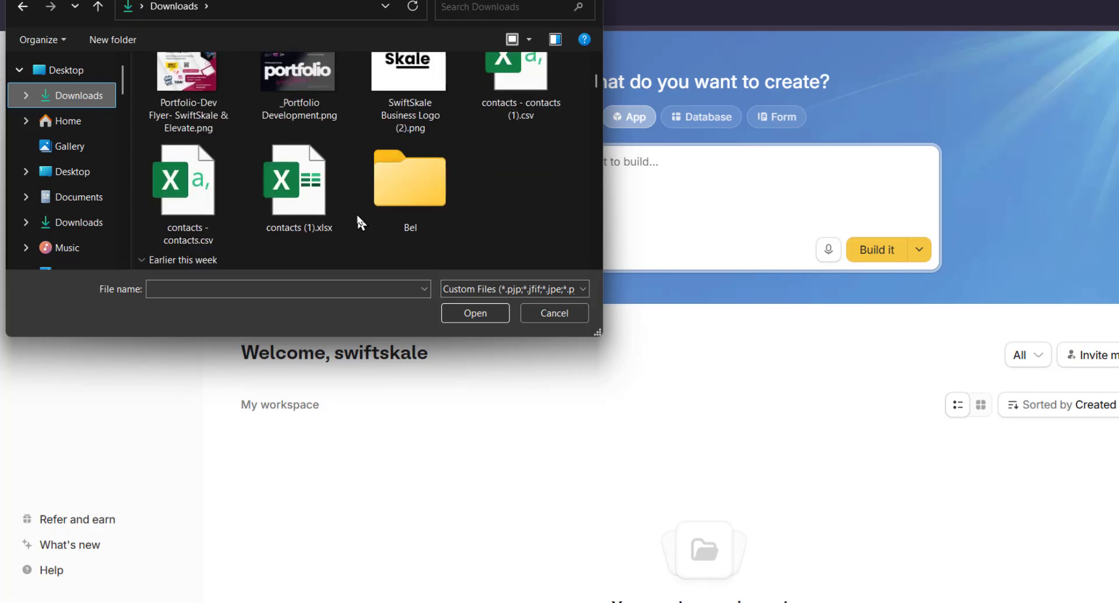
pyautogui.scroll(-2, 357, 214)
pyautogui.click(497, 8)
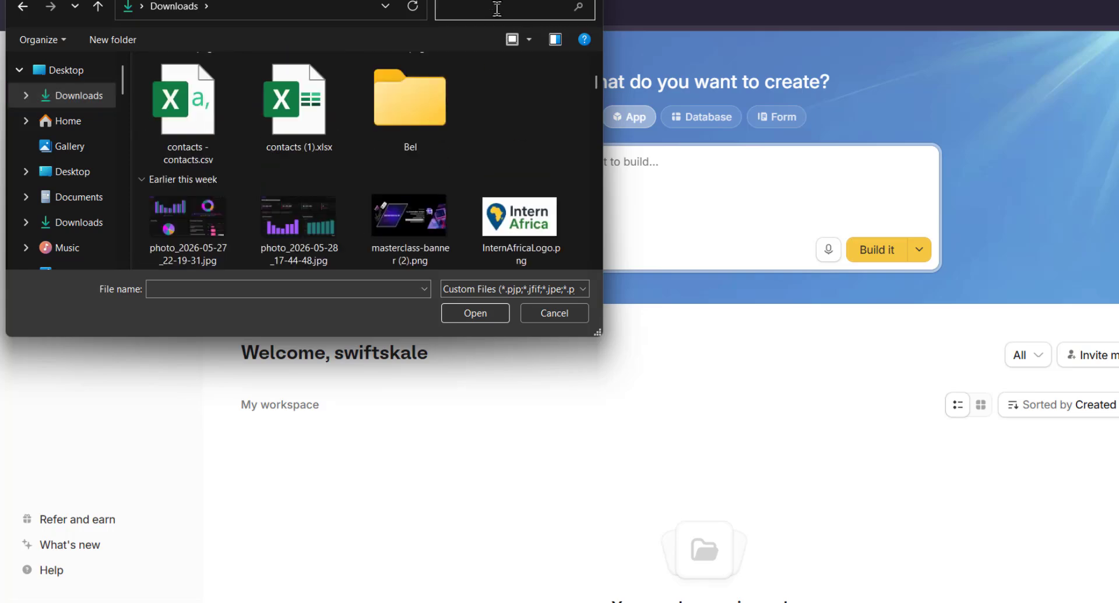
pyautogui.write('fin')
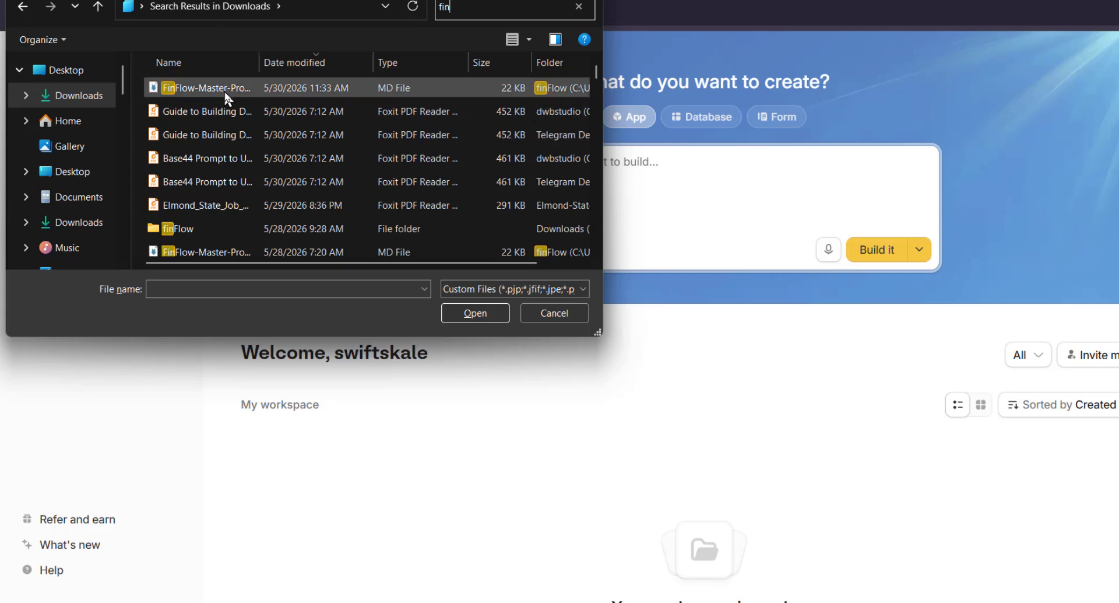
pyautogui.doubleClick(260, 60)
pyautogui.click(285, 90)
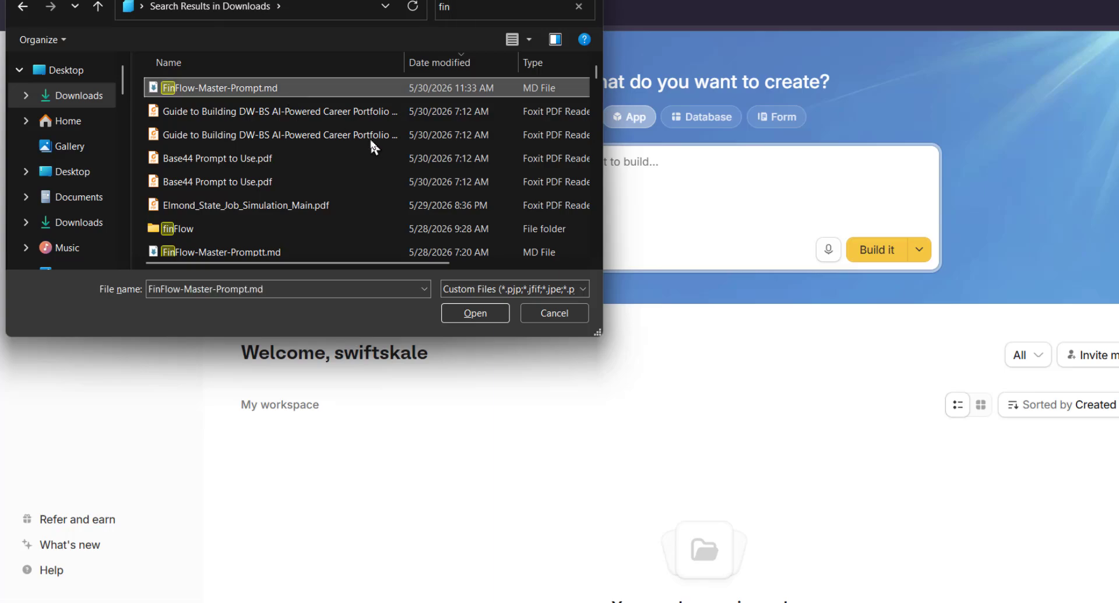
pyautogui.click(447, 309)
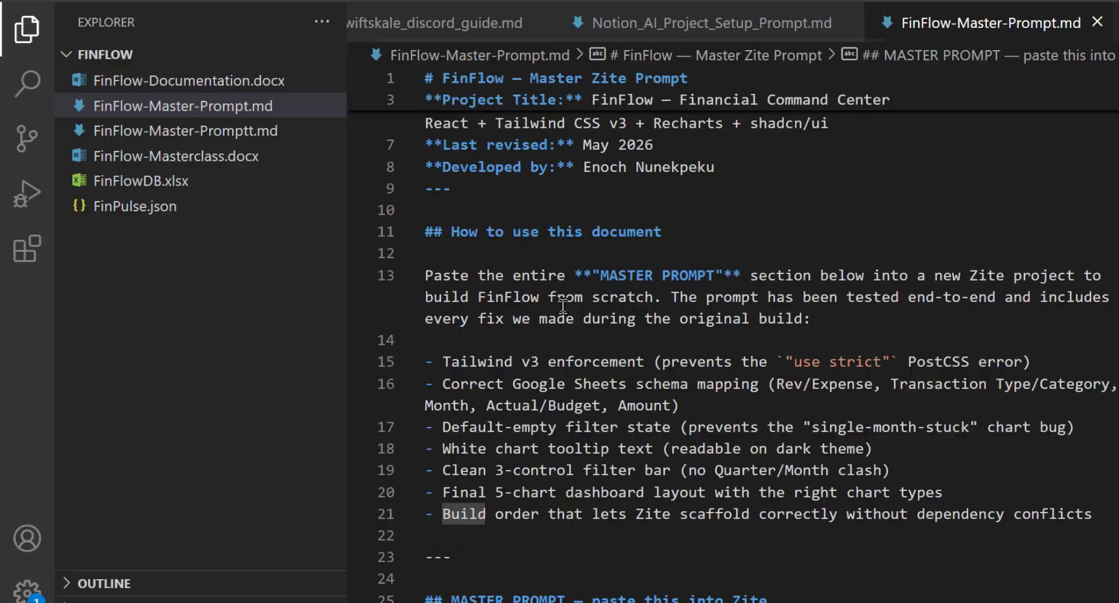
# - Switch to VS Code and read the master prompt's opening description and the CRITICAL BUILD CONFIGURATION section with the editor widened
pyautogui.doubleClick(1032, 21)
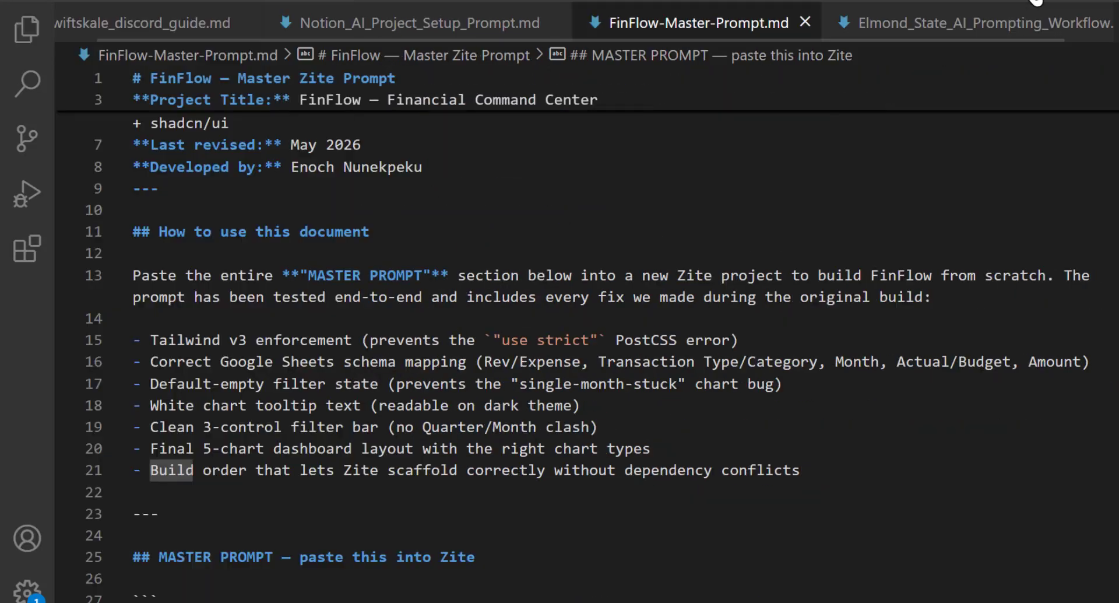
pyautogui.scroll(1, 523, 367)
pyautogui.scroll(-2, 523, 367)
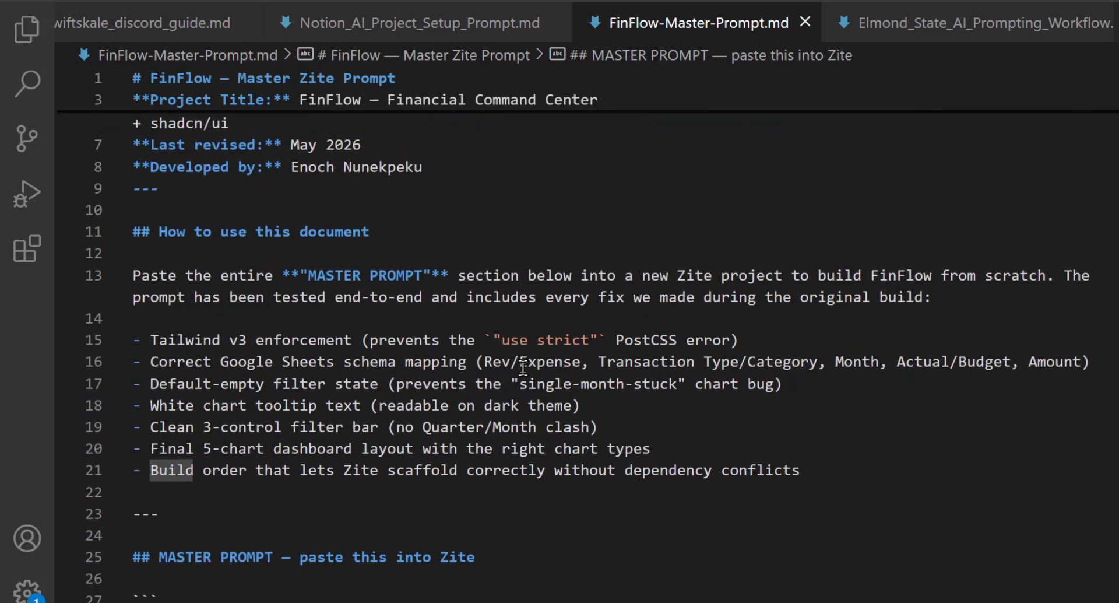
pyautogui.scroll(-4, 523, 367)
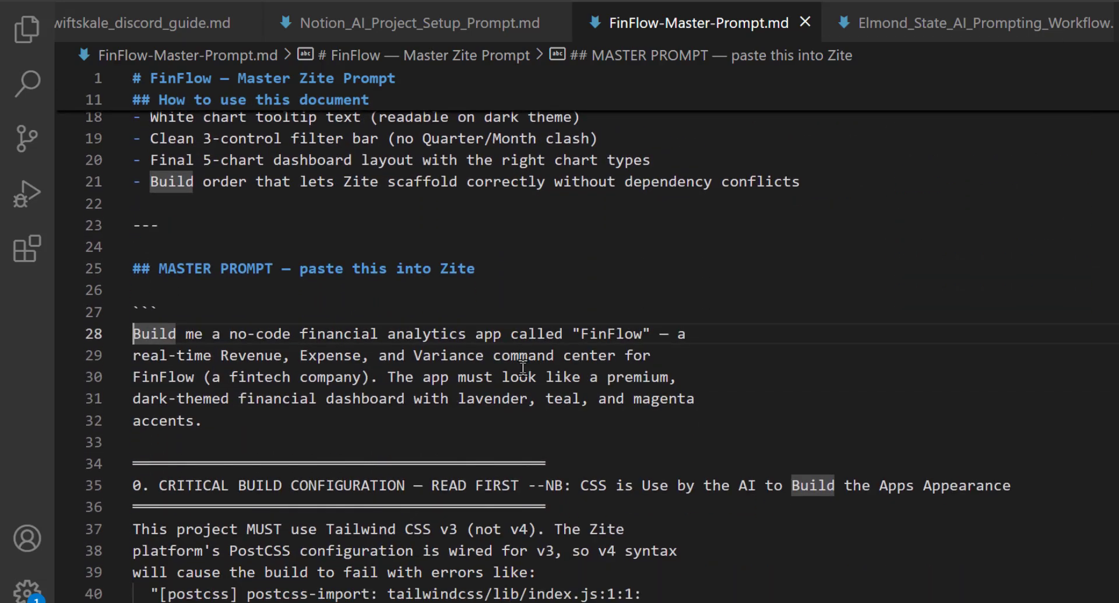
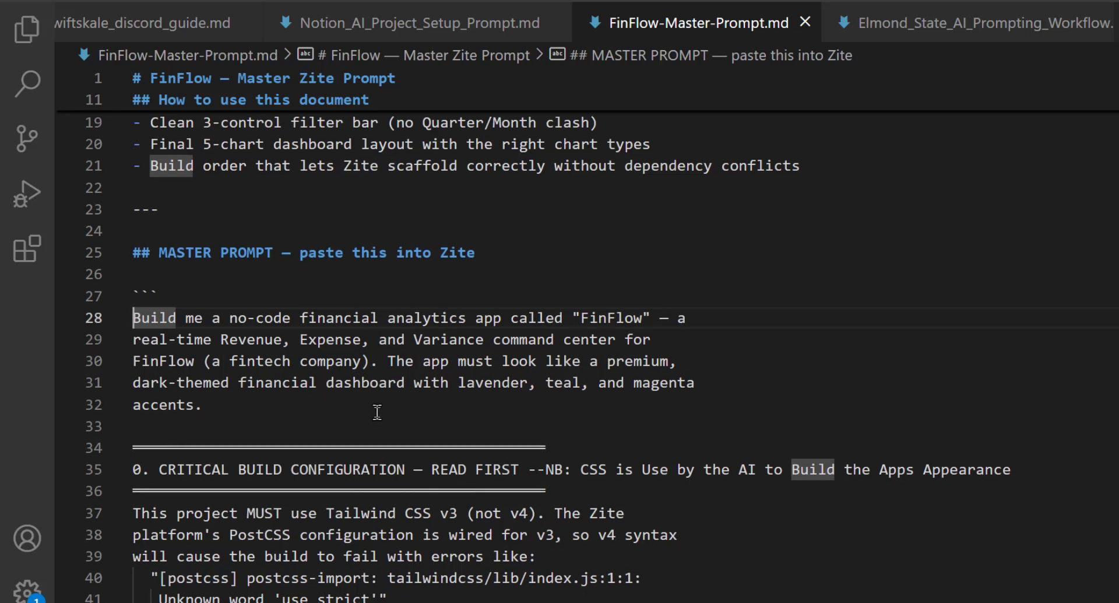
pyautogui.scroll(-1, 376, 408)
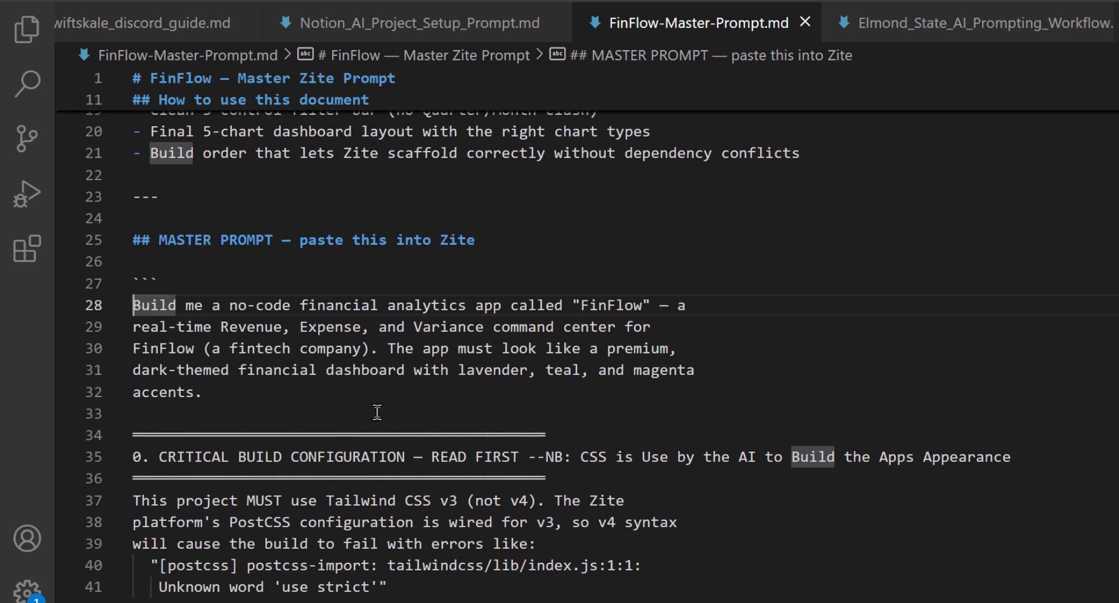
pyautogui.scroll(-2, 377, 412)
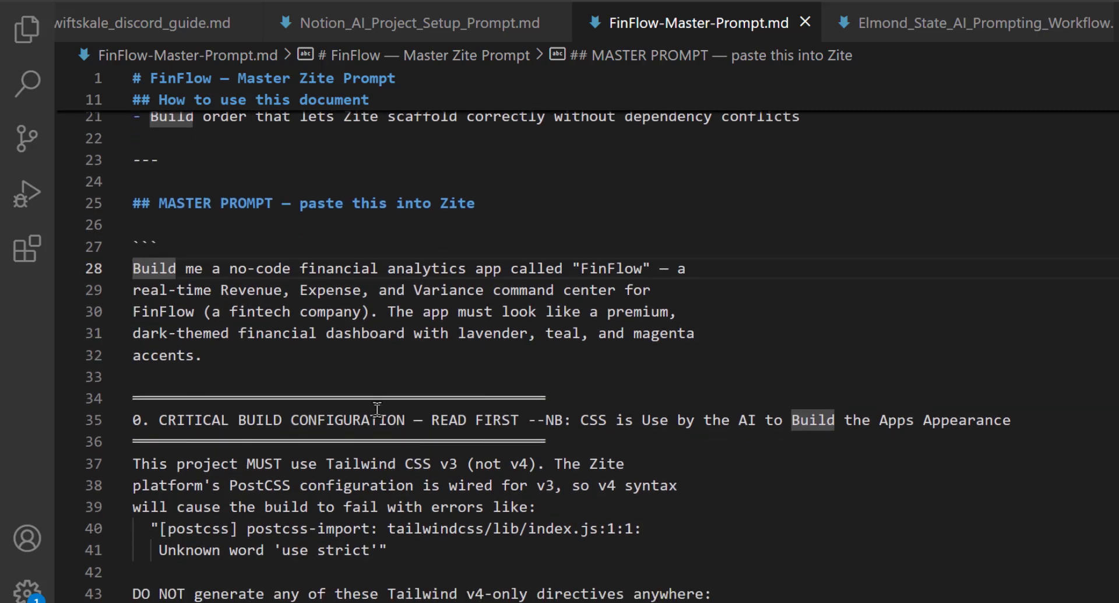
pyautogui.scroll(-5, 377, 411)
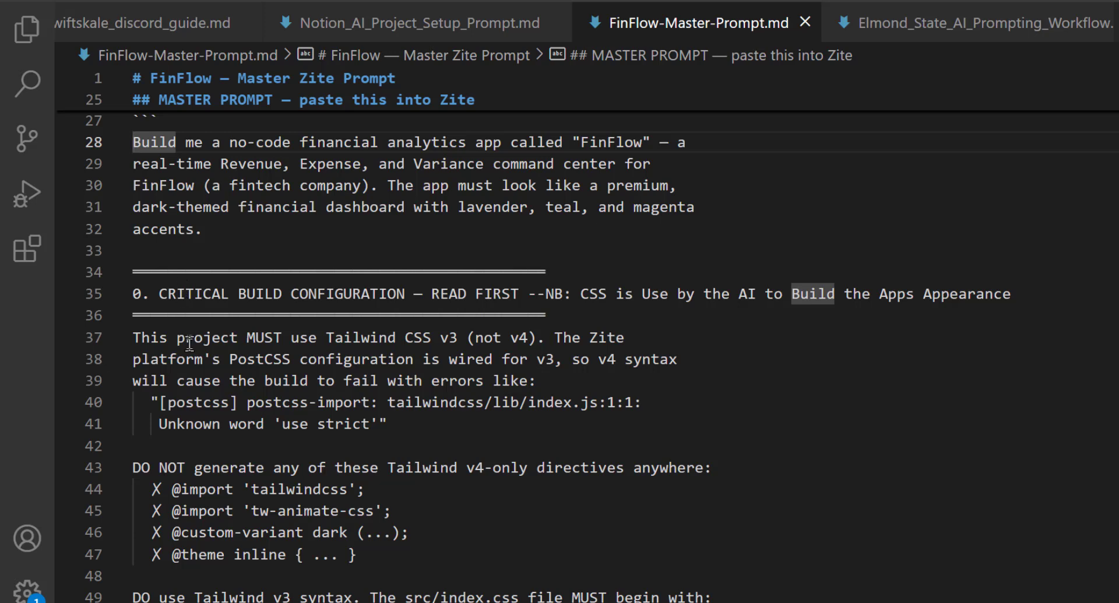
pyautogui.moveTo(159, 294); pyautogui.dragTo(431, 284)
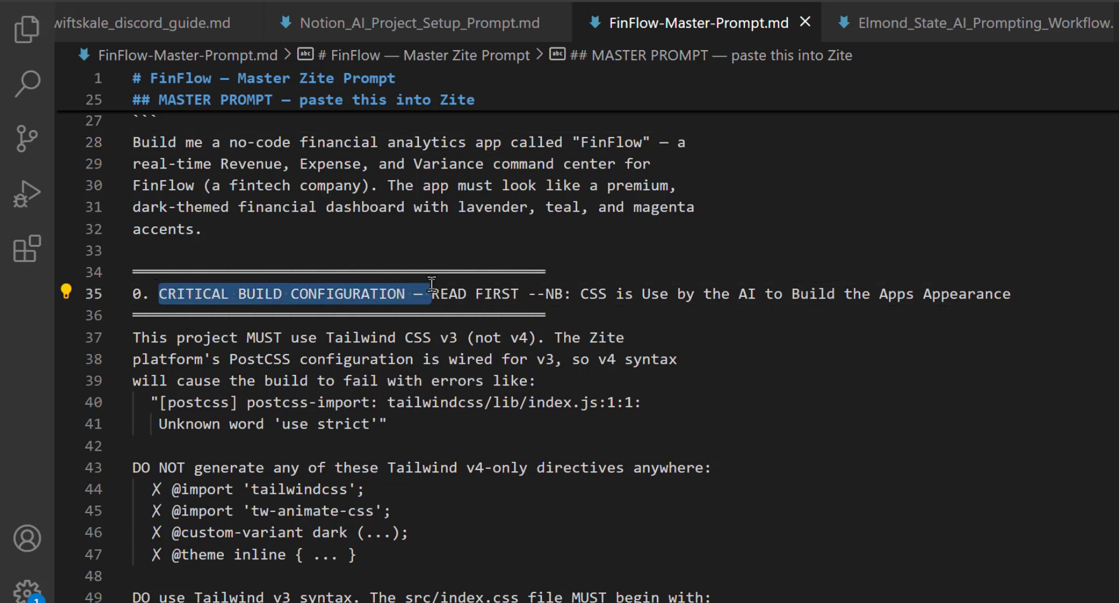
# - Read the DATA SOURCE & SYNC section of the master prompt, including the Google Sheet connection and the current schema
pyautogui.scroll(-8, 431, 284)
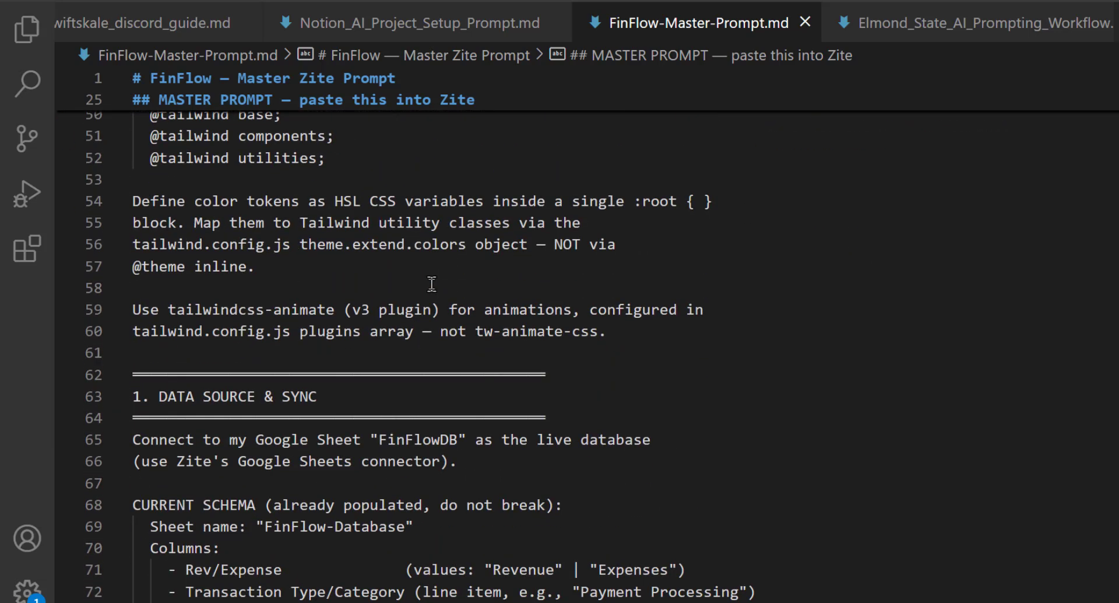
pyautogui.scroll(-3, 361, 375)
pyautogui.moveTo(318, 328); pyautogui.dragTo(124, 328)
pyautogui.scroll(-1, 233, 338)
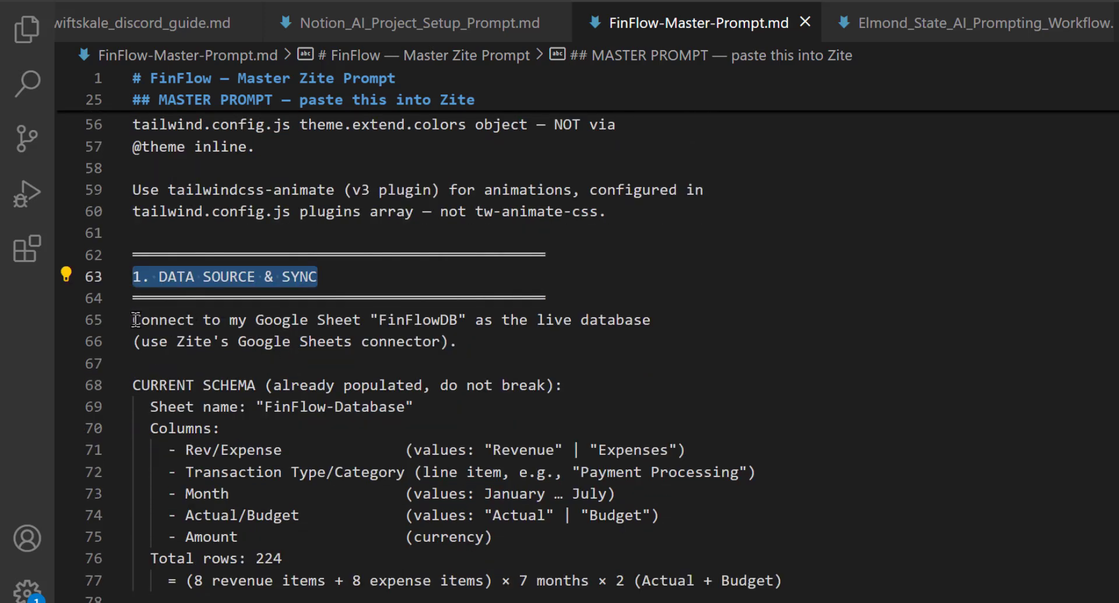
pyautogui.moveTo(140, 319); pyautogui.dragTo(362, 321)
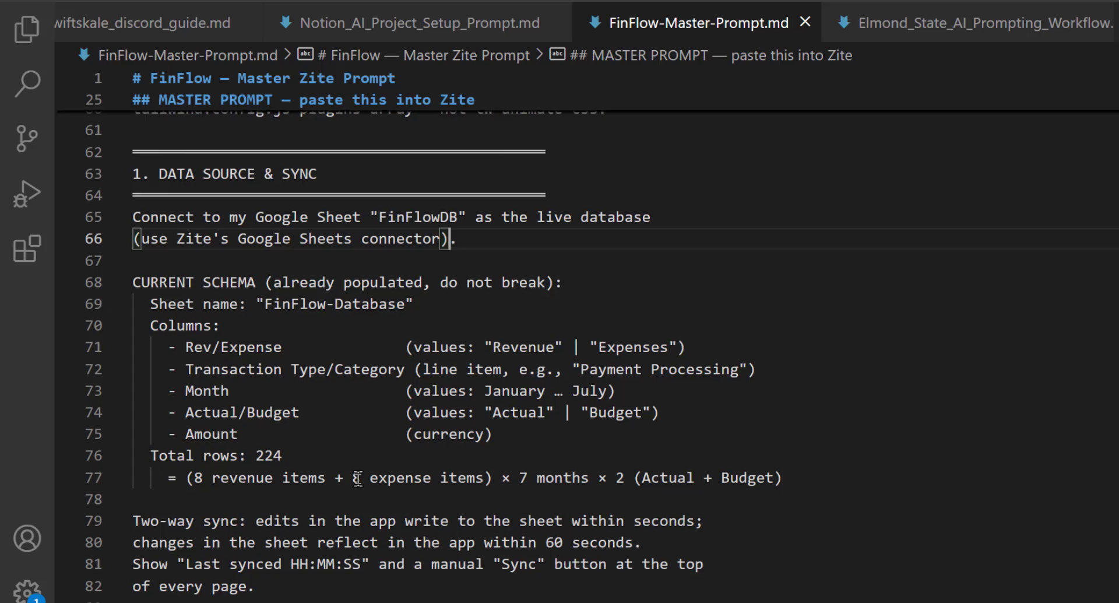
pyautogui.scroll(-1, 358, 479)
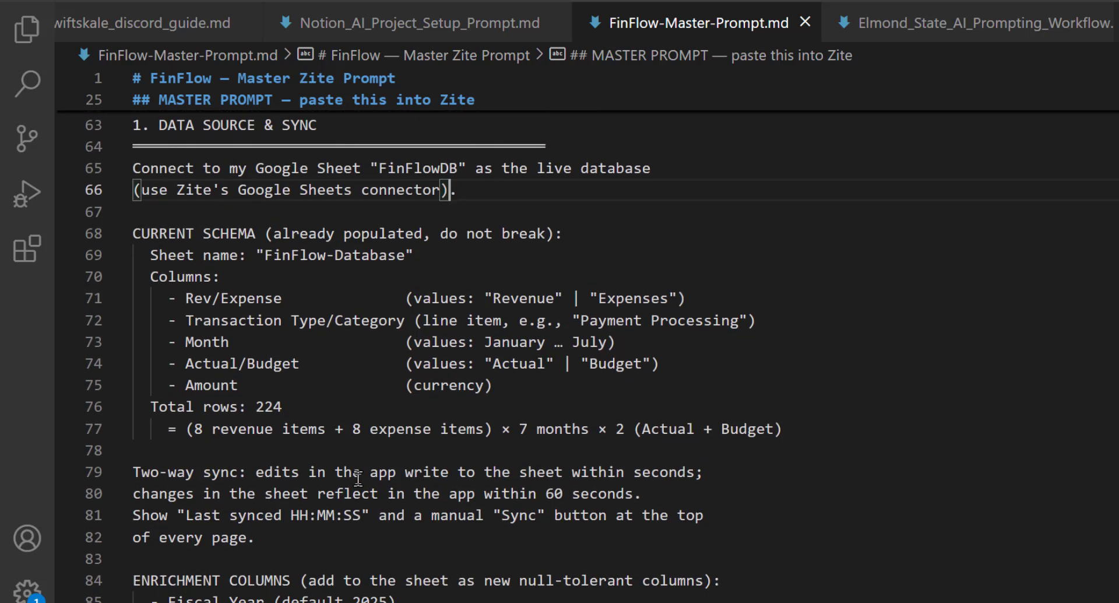
pyautogui.click(266, 234)
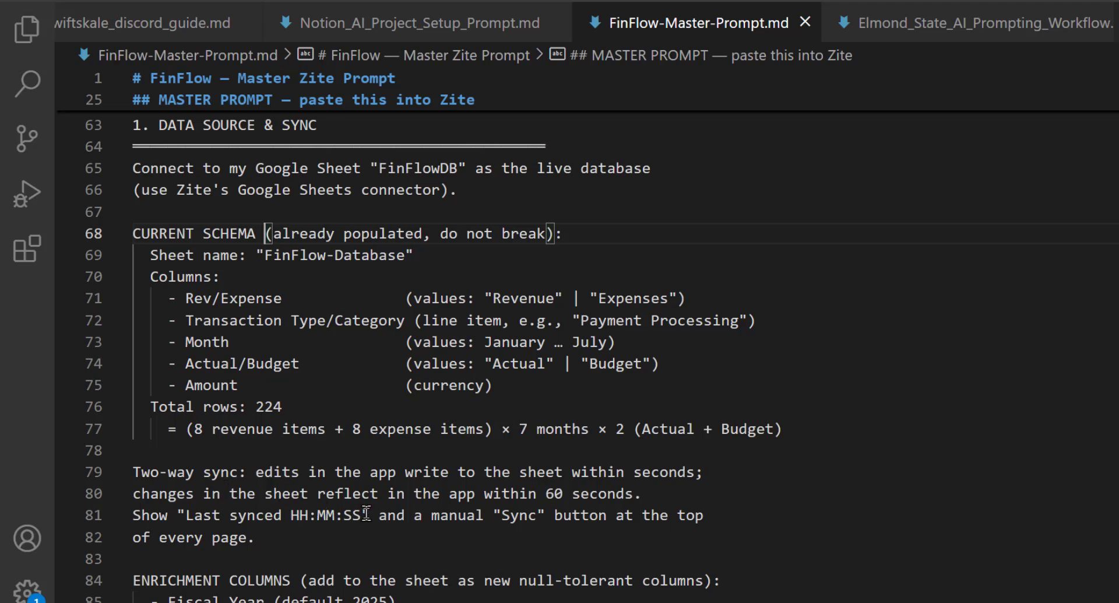
# - Review the pairedRecord variance rules and the NAVIGATION & LAYOUT section of the master prompt
pyautogui.scroll(-2, 366, 513)
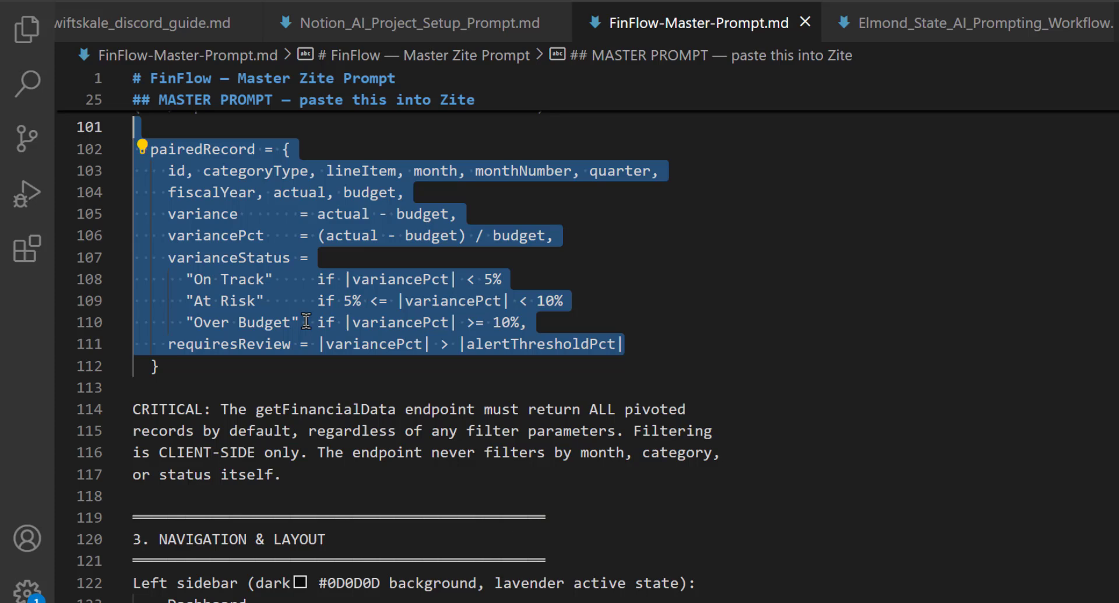
pyautogui.scroll(-1, 306, 321)
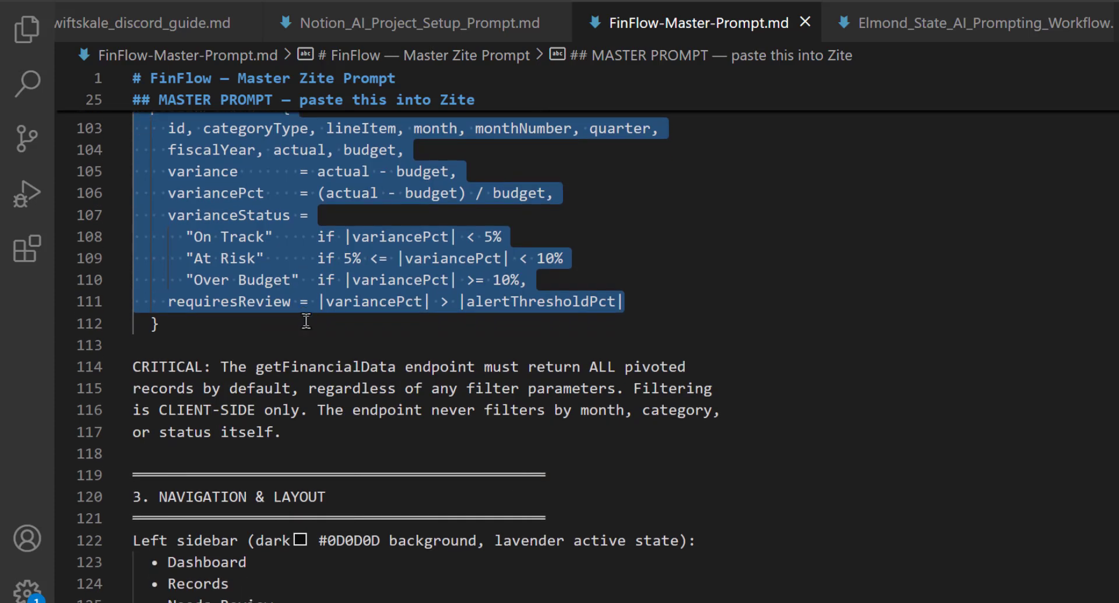
pyautogui.scroll(-3, 306, 321)
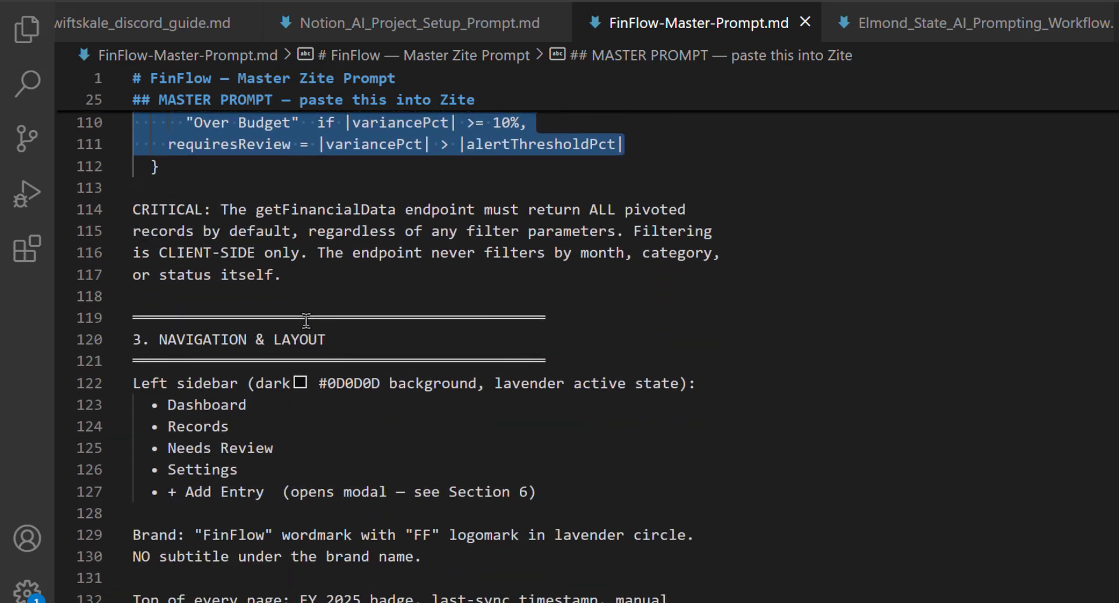
pyautogui.moveTo(347, 288); pyautogui.dragTo(160, 289)
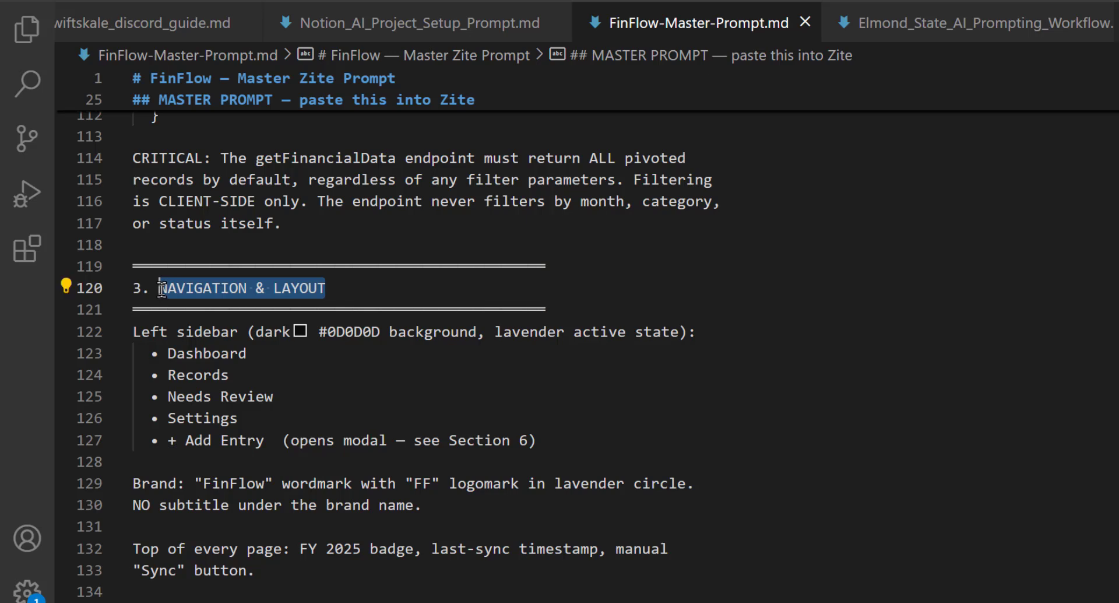
pyautogui.scroll(-1, 350, 276)
pyautogui.scroll(-1, 350, 276)
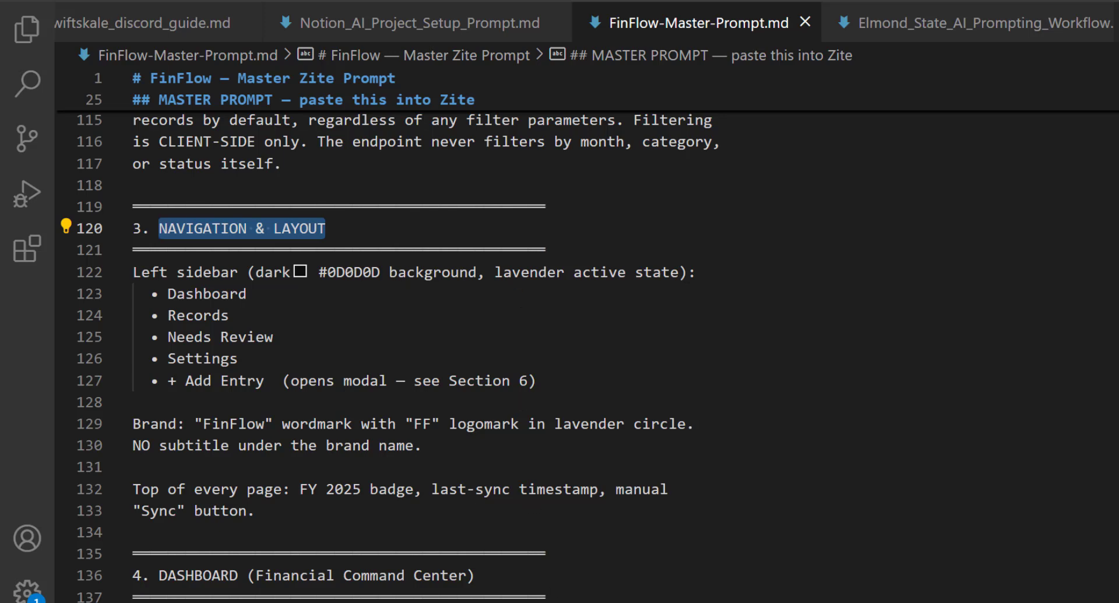
# - Switch to the FinFlow app preview in the browser, compare the All Records, Revenue, Expenses and Needs Review views, and open the Dashboard
pyautogui.click(770, 589)
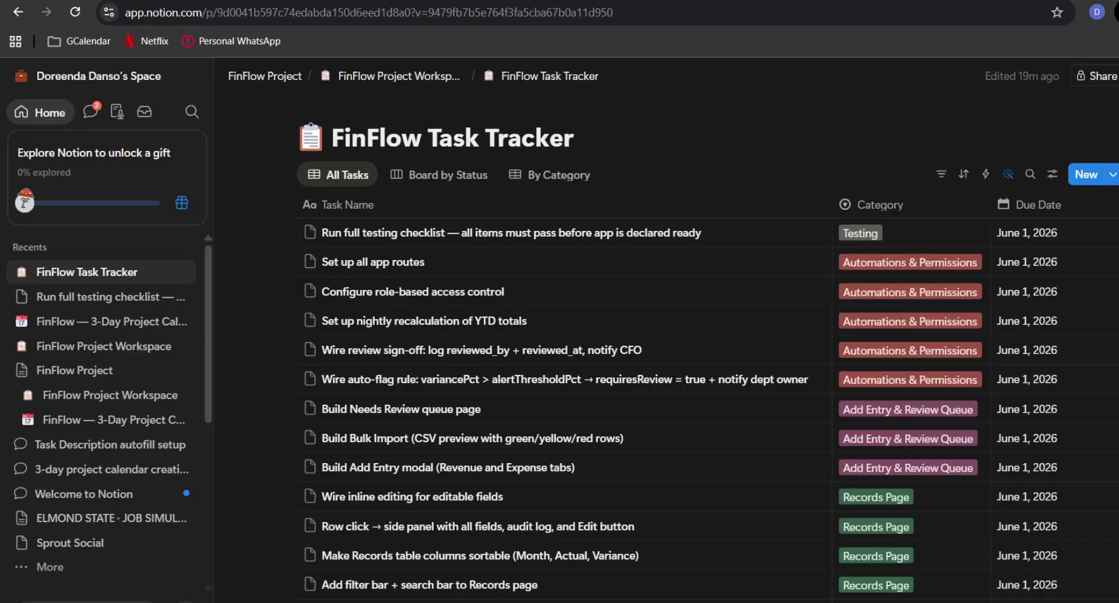
pyautogui.click(480, 0)
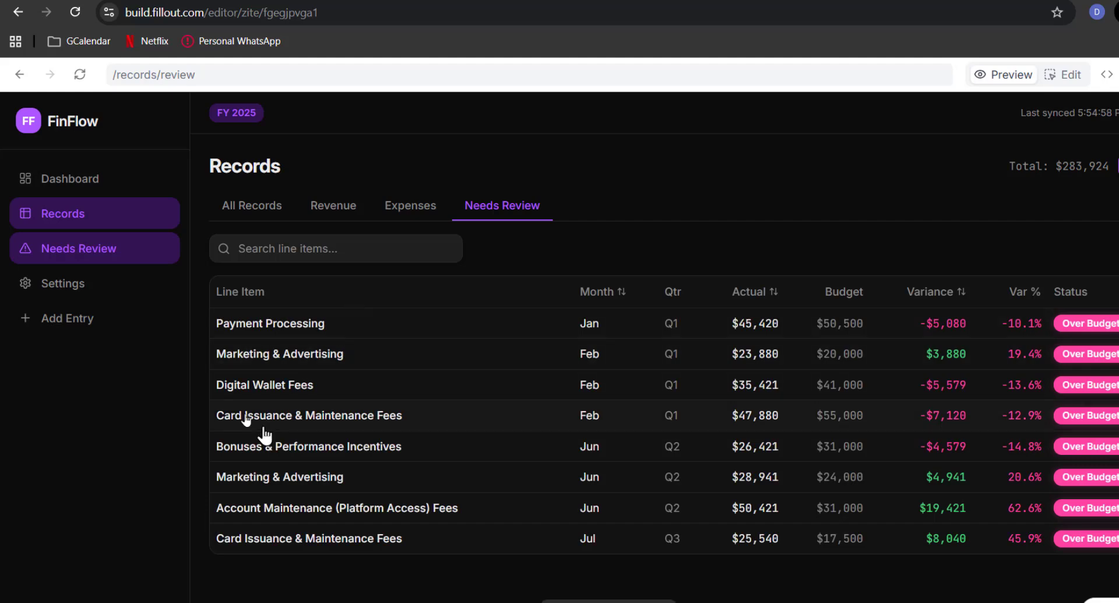
pyautogui.click(248, 210)
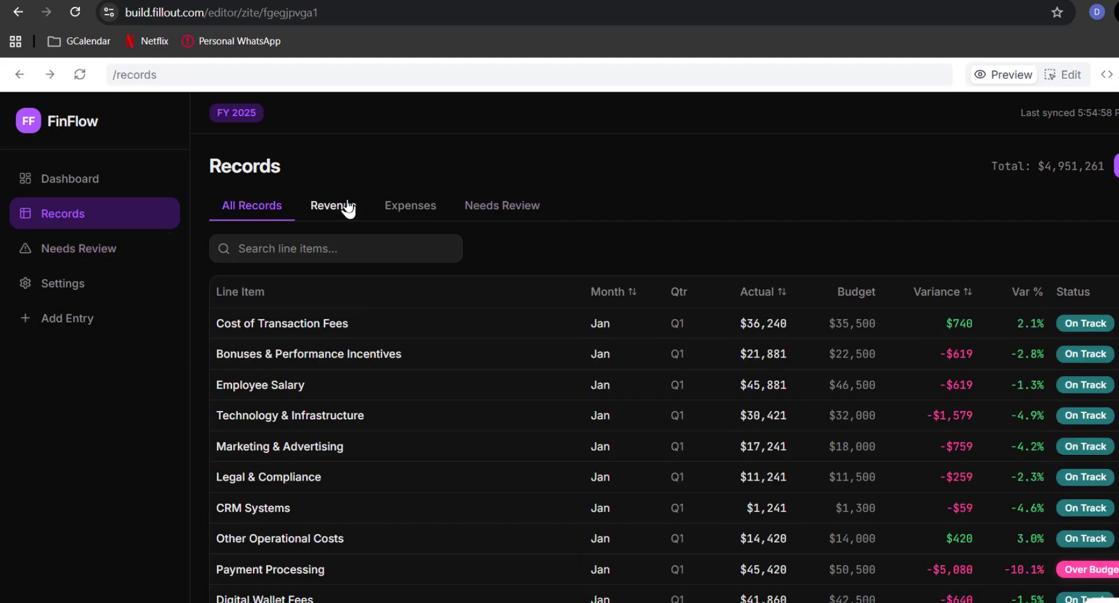
pyautogui.click(350, 211)
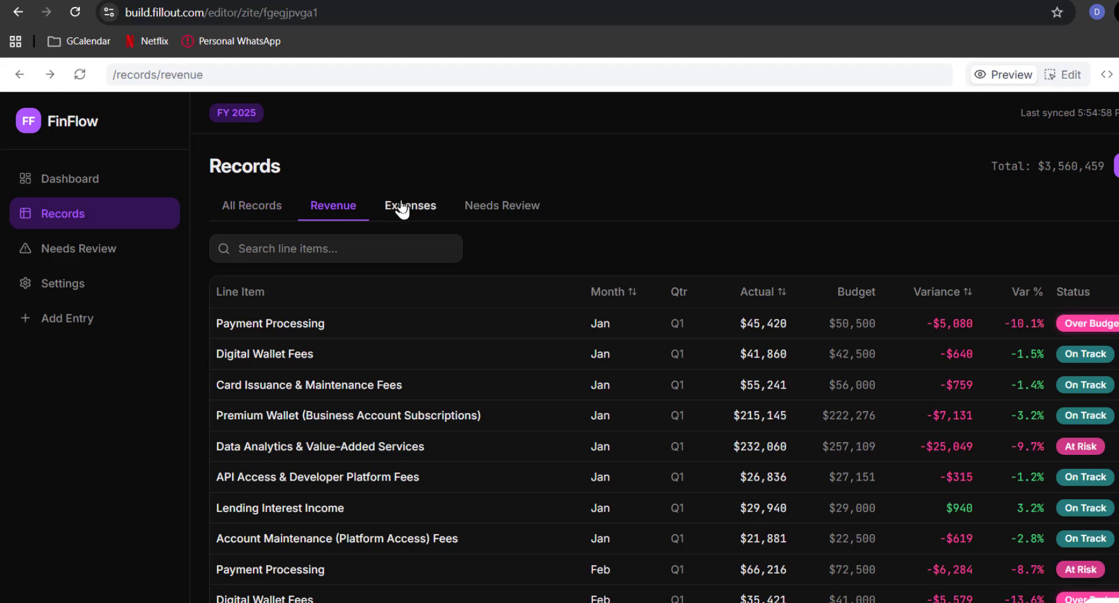
pyautogui.click(402, 208)
pyautogui.click(480, 206)
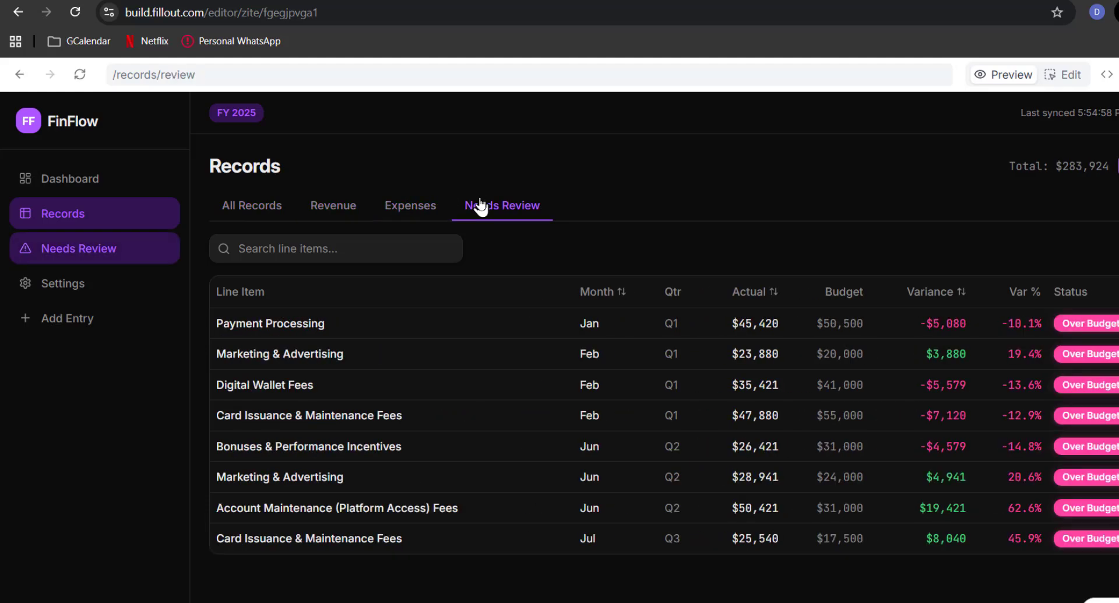
pyautogui.click(411, 213)
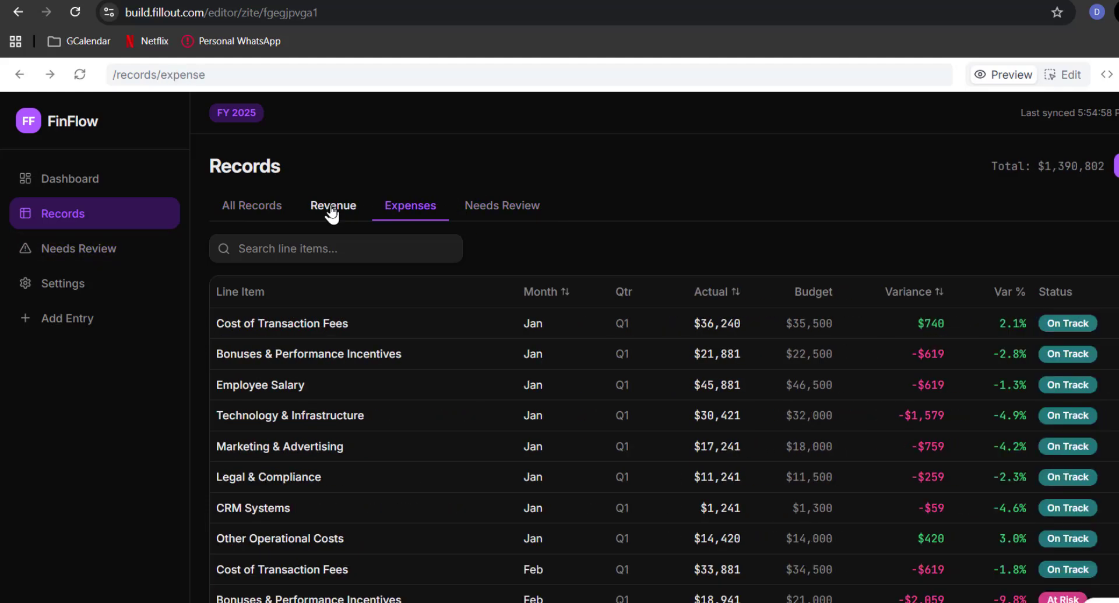
pyautogui.click(332, 211)
pyautogui.click(408, 208)
pyautogui.click(487, 210)
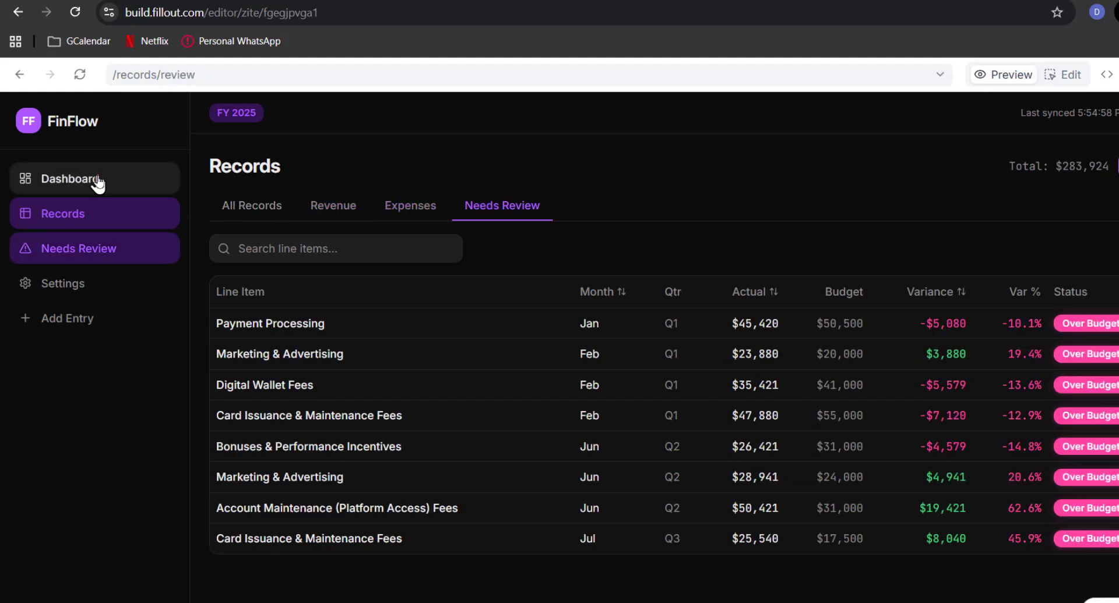
pyautogui.click(70, 178)
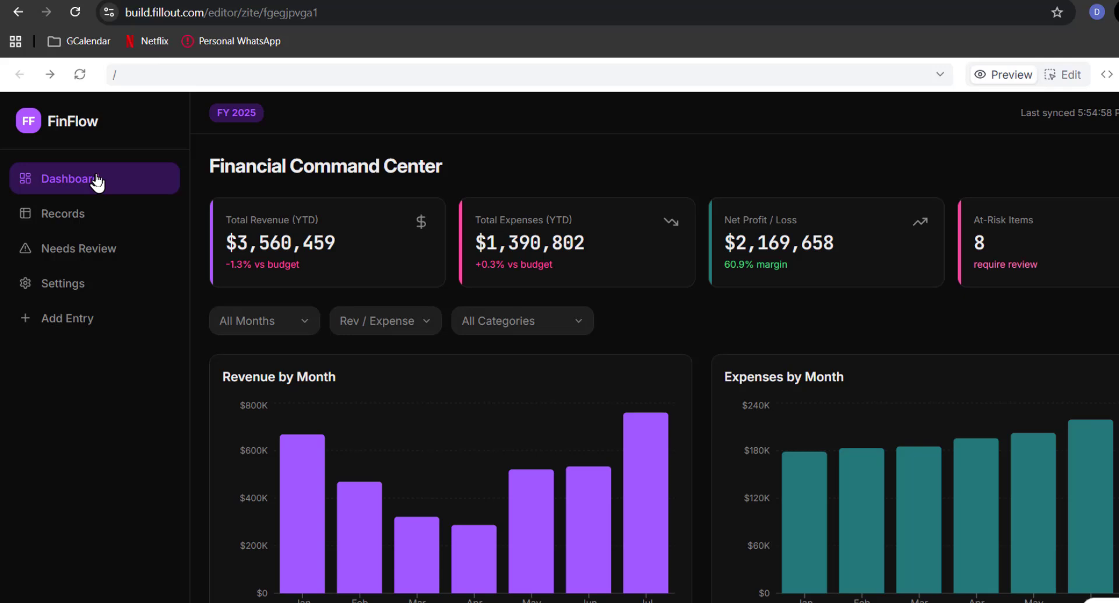
# - Filter the Financial Command Center dashboard to January and close the month list
pyautogui.click(305, 325)
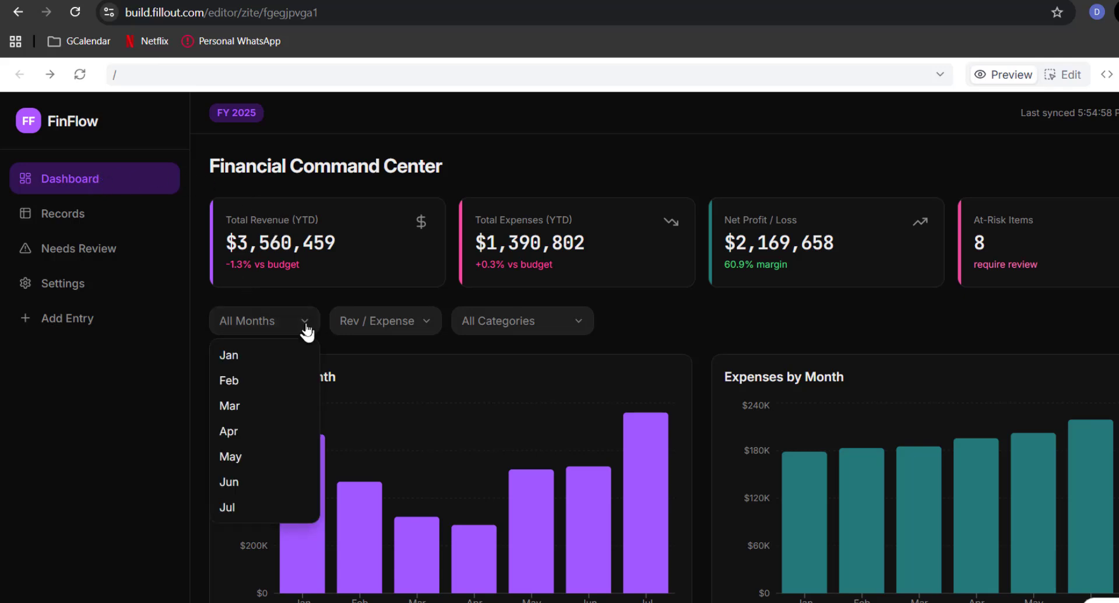
pyautogui.click(251, 360)
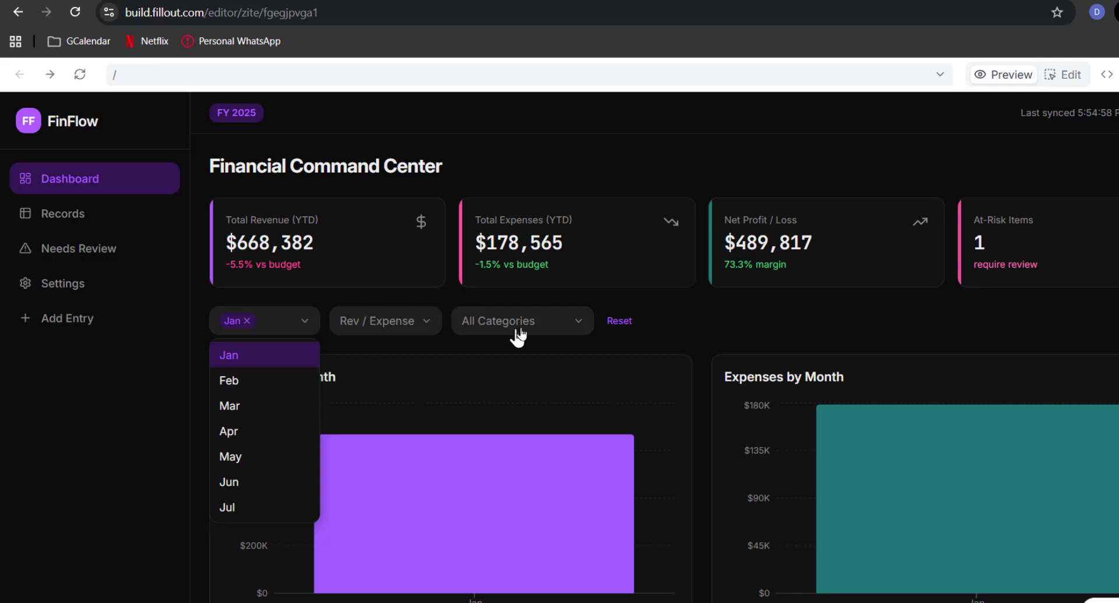
pyautogui.click(662, 317)
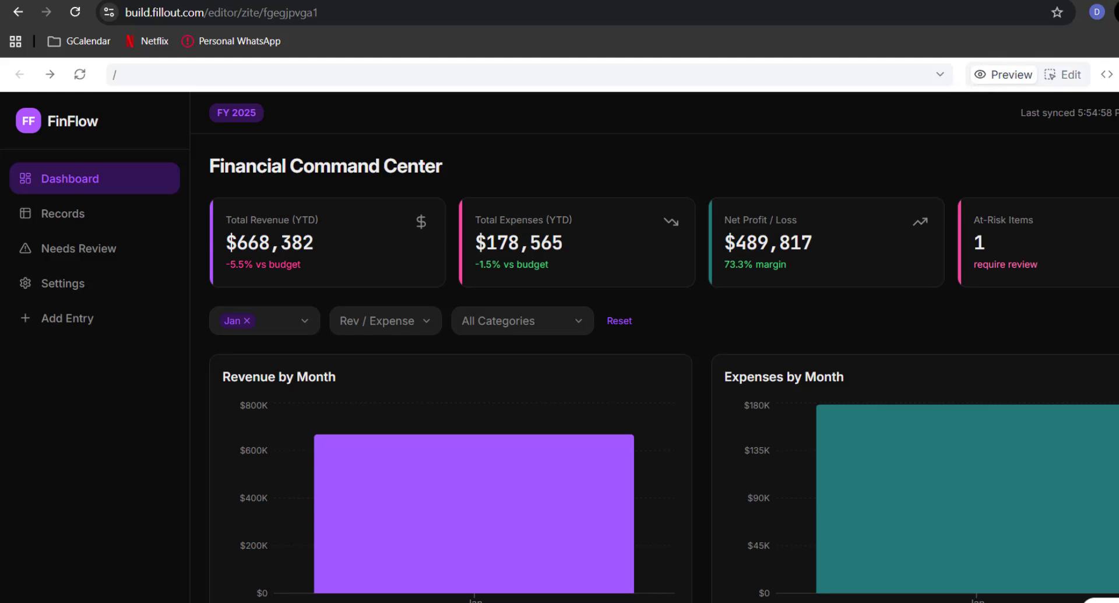
# - Switch to VS Code, review the sidebar items in the NAVIGATION & LAYOUT section, and compare them briefly with the FinFlow app's sidebar in the browser
pyautogui.click(1105, 6)
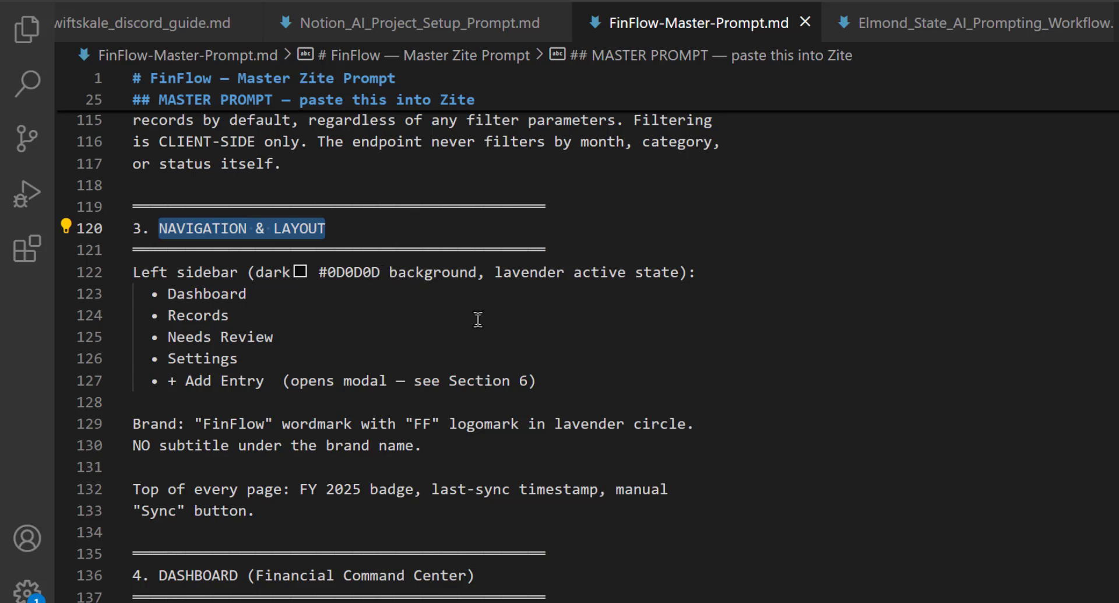
pyautogui.scroll(-1, 478, 319)
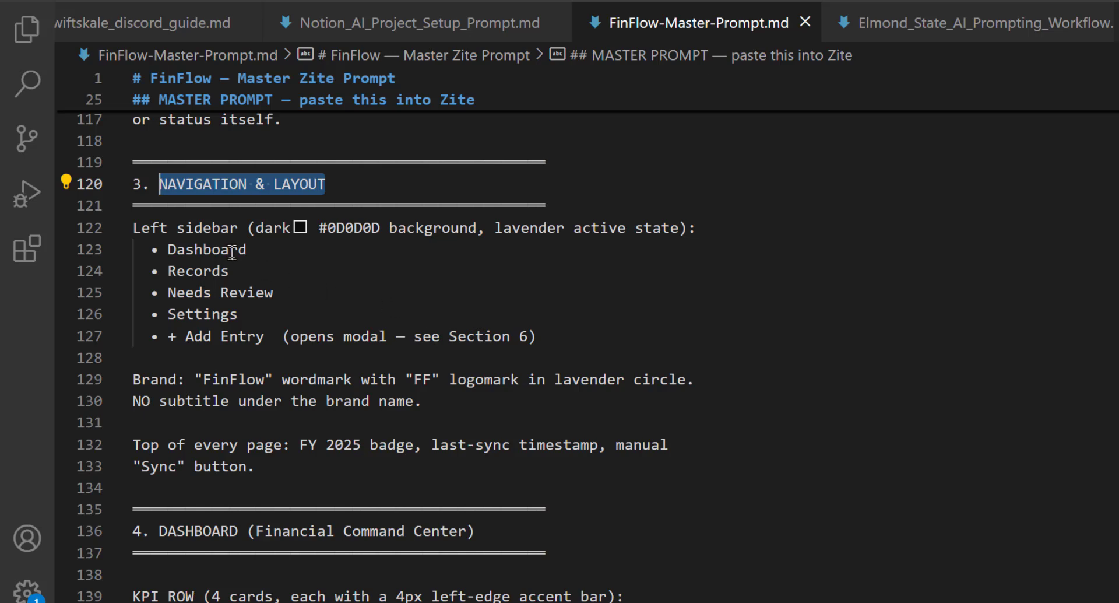
pyautogui.click(252, 257)
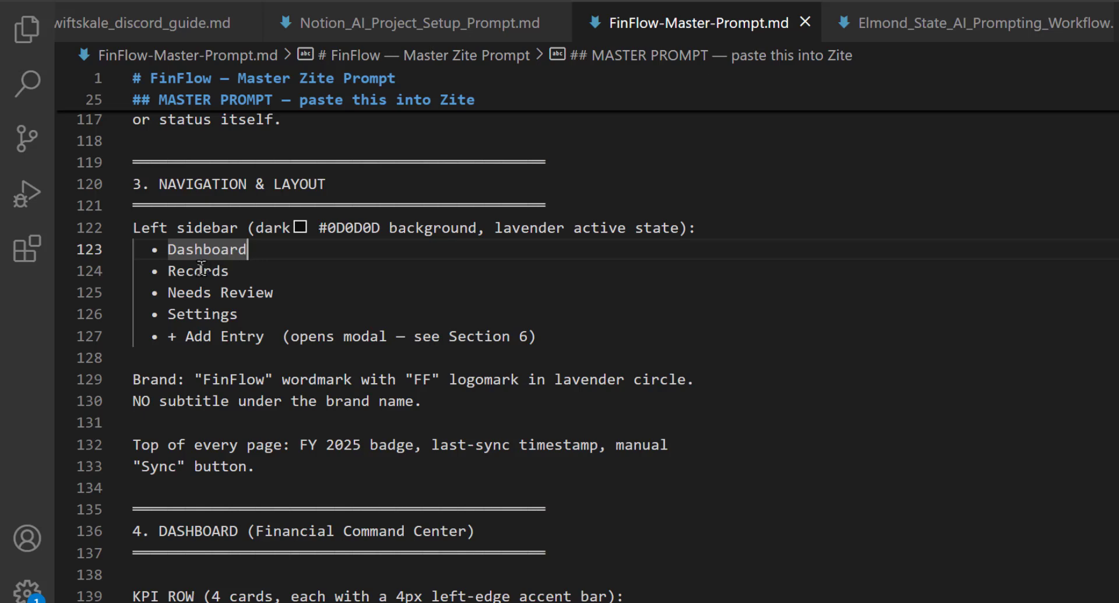
pyautogui.click(232, 274)
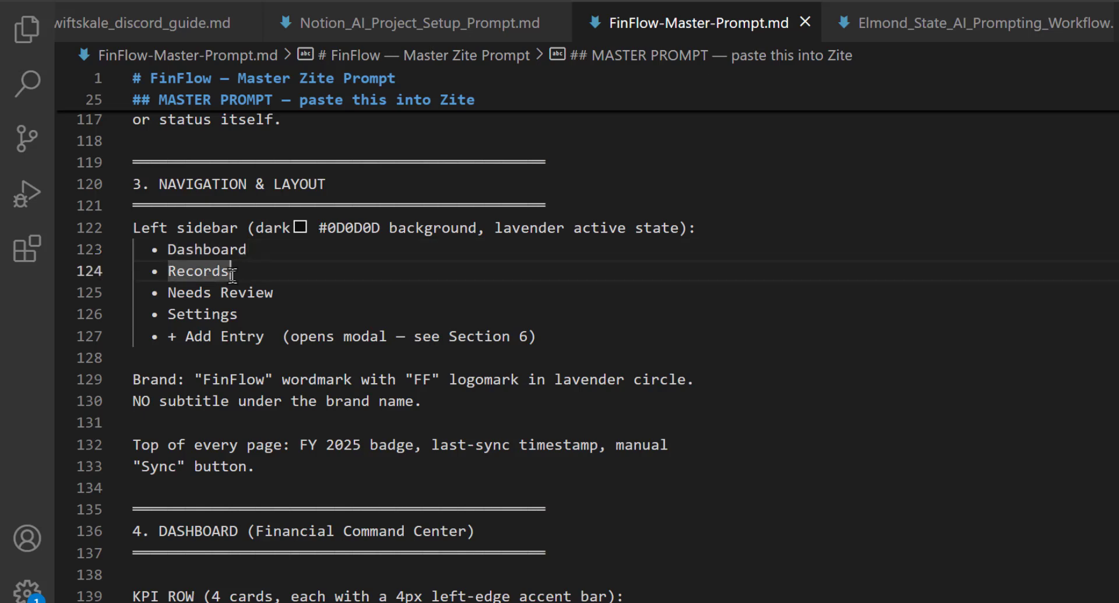
pyautogui.click(299, 295)
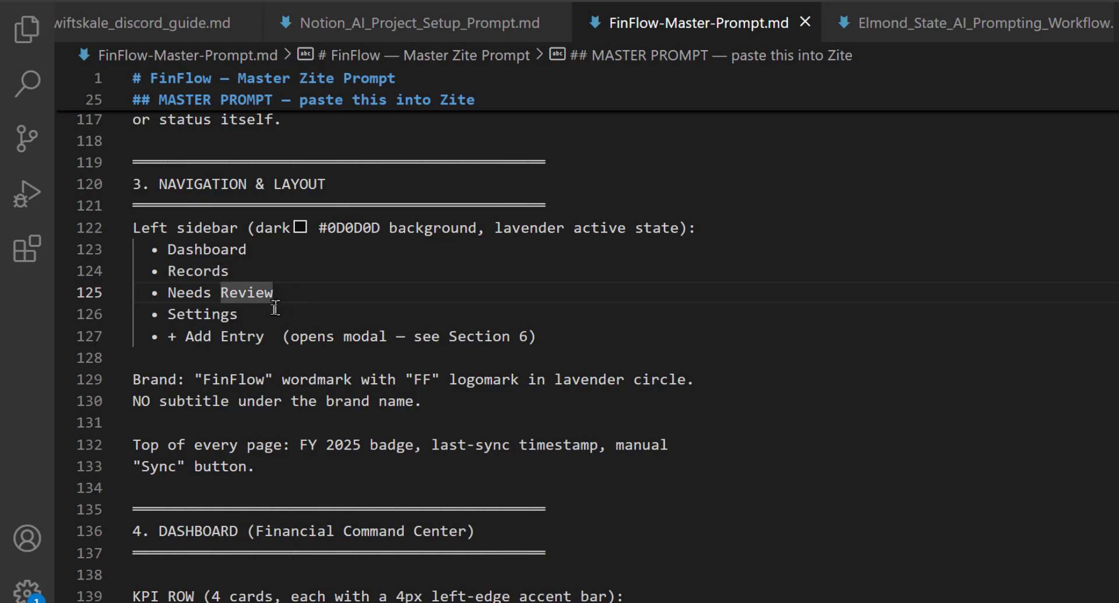
pyautogui.click(254, 317)
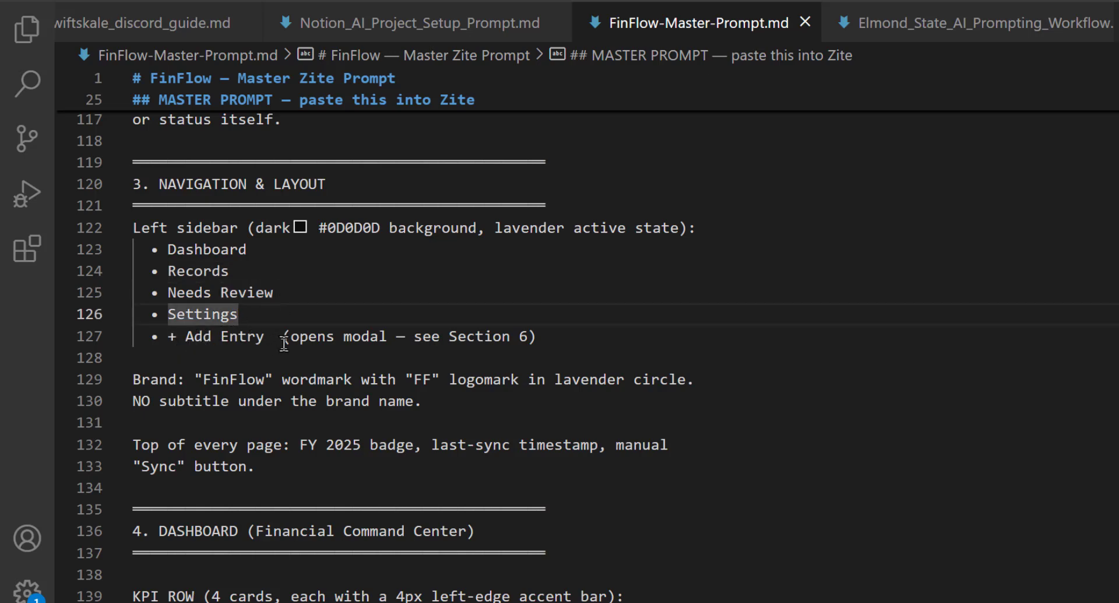
pyautogui.scroll(-1, 284, 341)
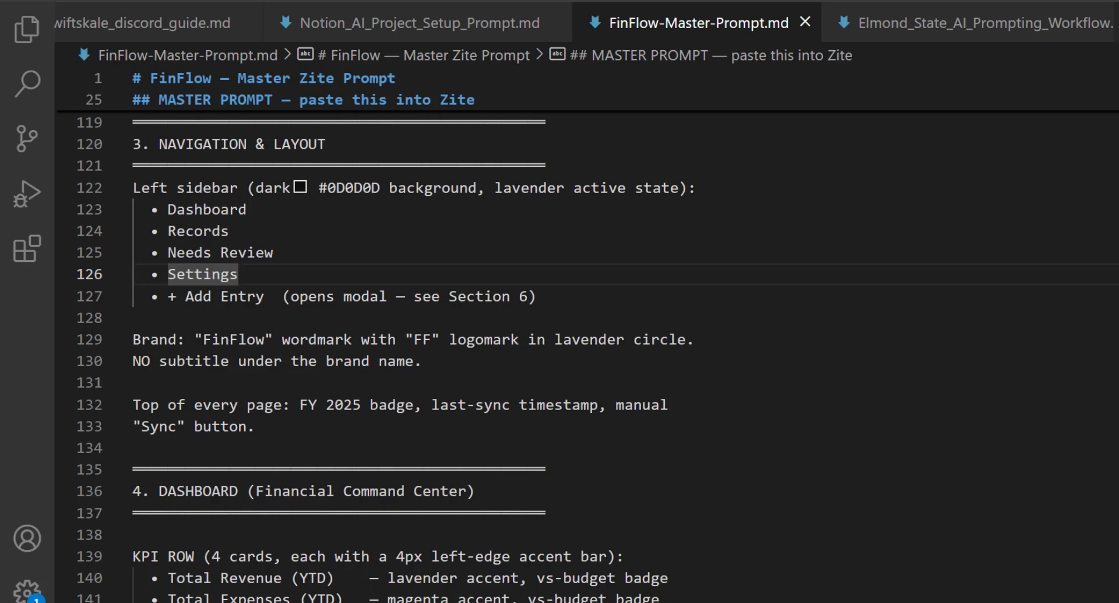
pyautogui.click(704, 557)
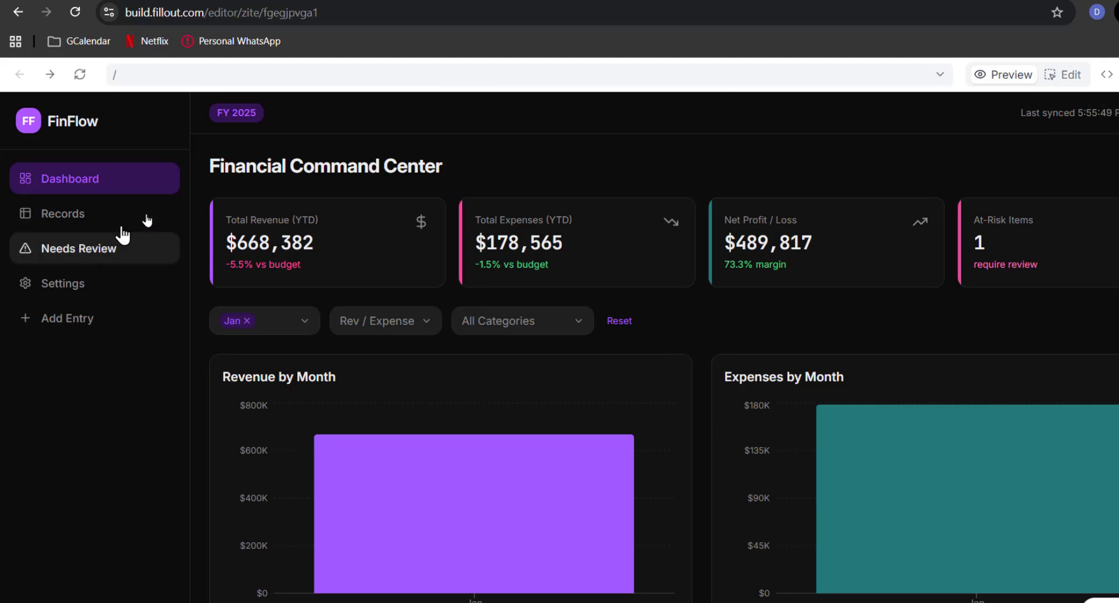
pyautogui.hotkey('alt', 'Tab')
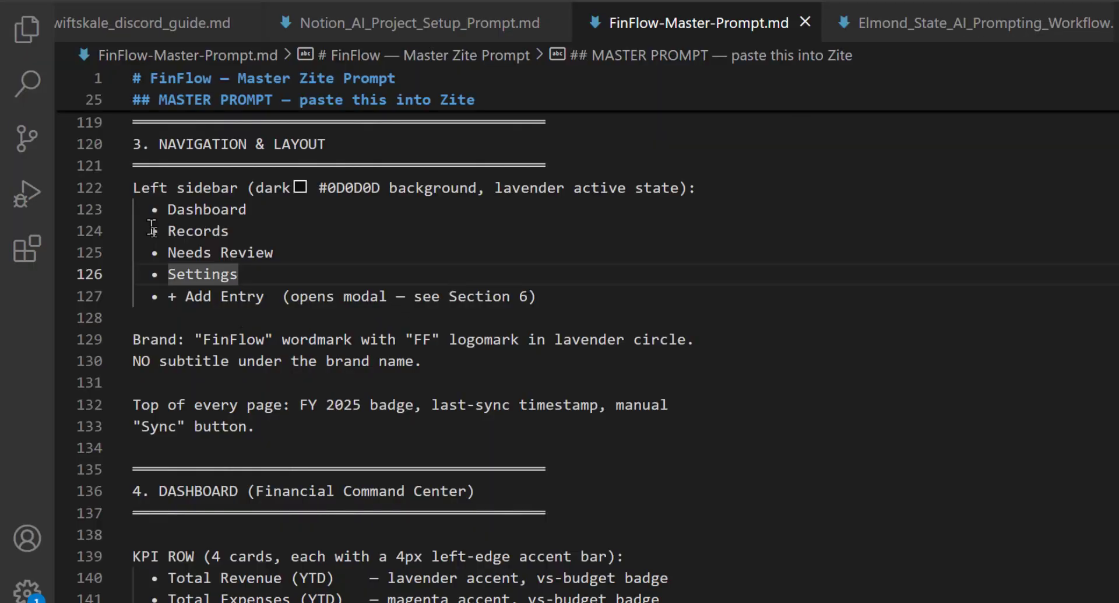
# - Replace "Left" with "Top" in the "Left sidebar" line of the NAVIGATION & LAYOUT section
pyautogui.moveTo(243, 191); pyautogui.dragTo(117, 192)
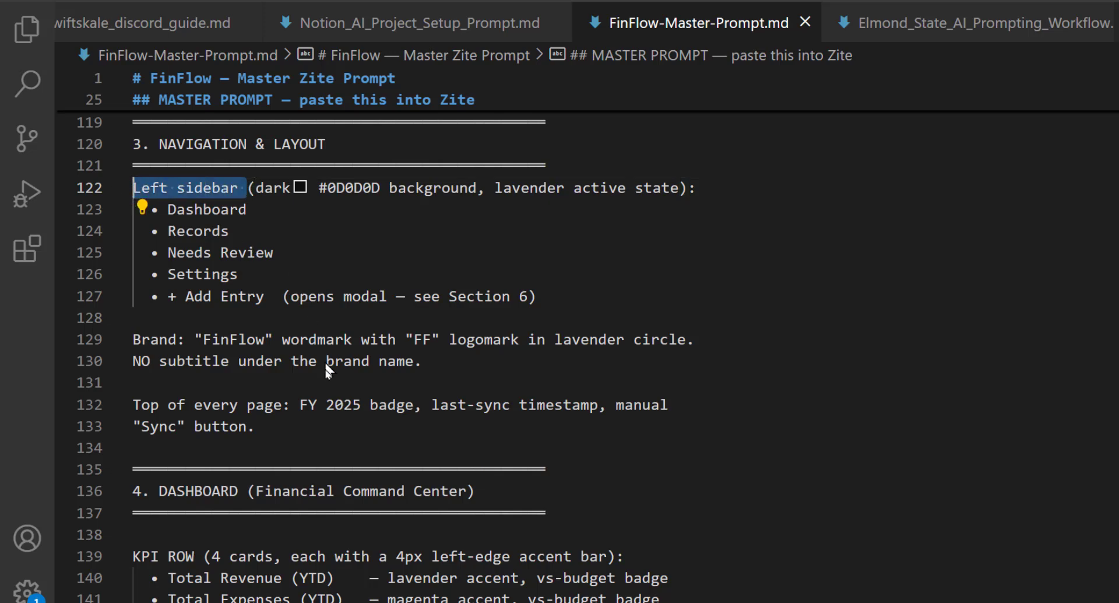
pyautogui.click(176, 186)
pyautogui.click(134, 186)
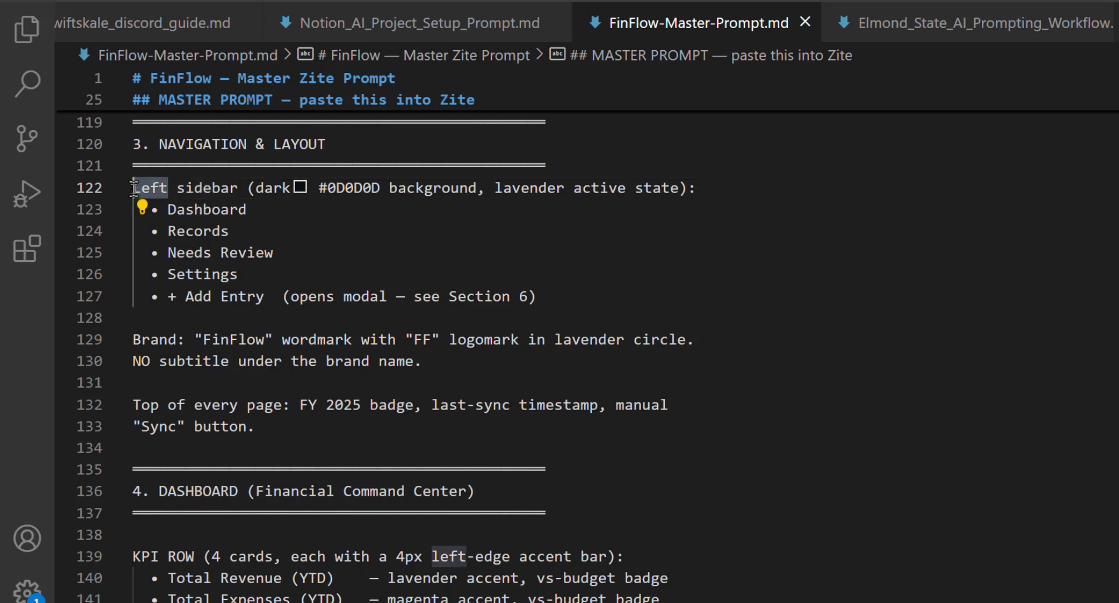
pyautogui.hotkey('ctrl', 'Delete')
pyautogui.write('Top')
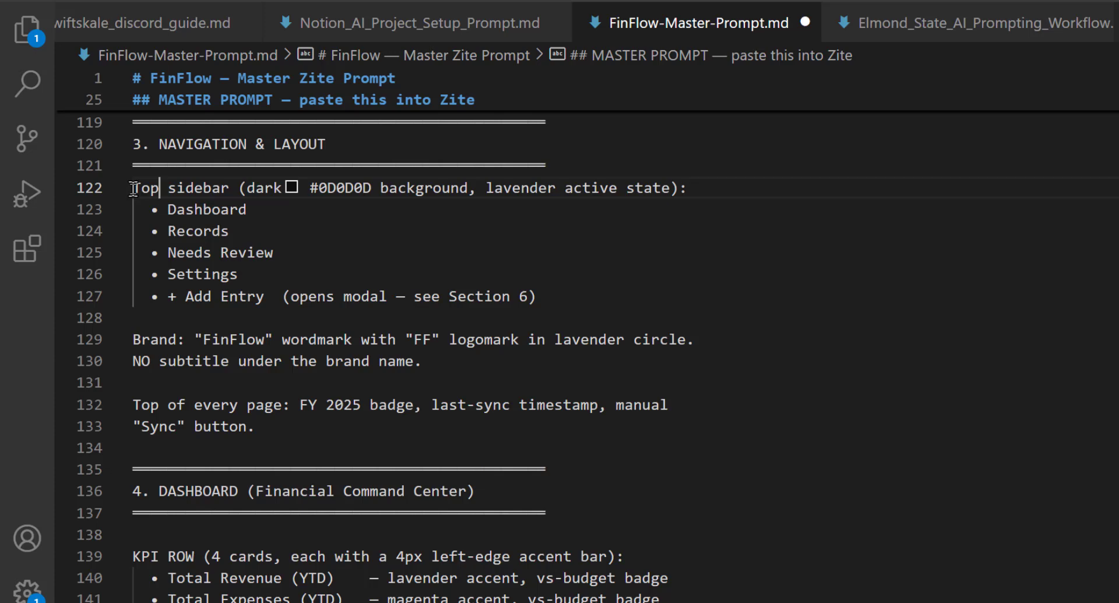
# - Restore the word "Left" before "sidebar" in the NAVIGATION & LAYOUT section
pyautogui.press('Delete')
pyautogui.press('Delete')
pyautogui.press('Delete')
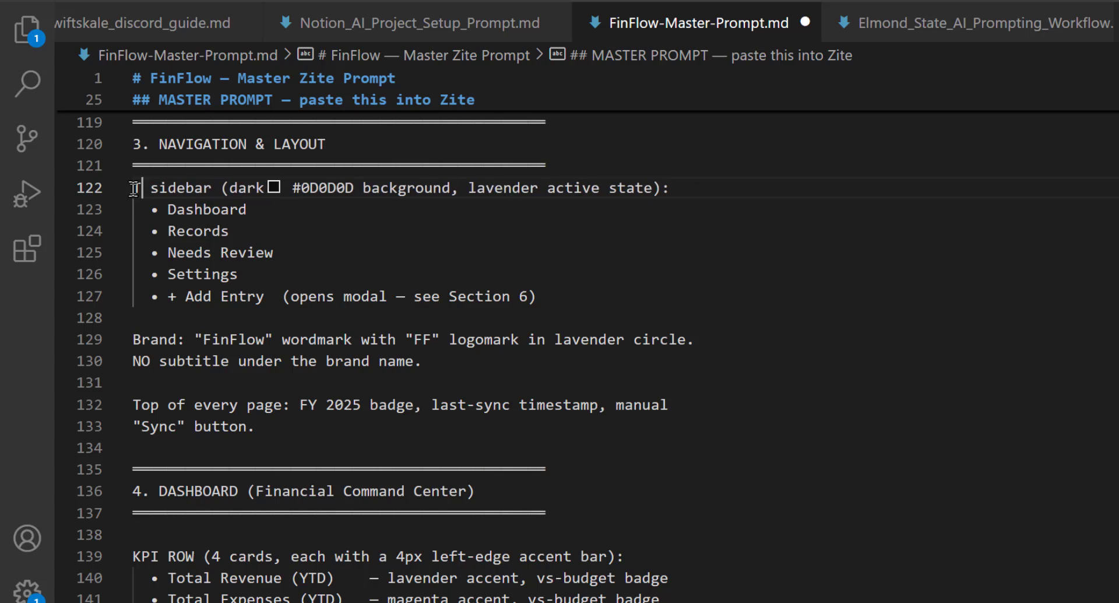
pyautogui.write('Left')
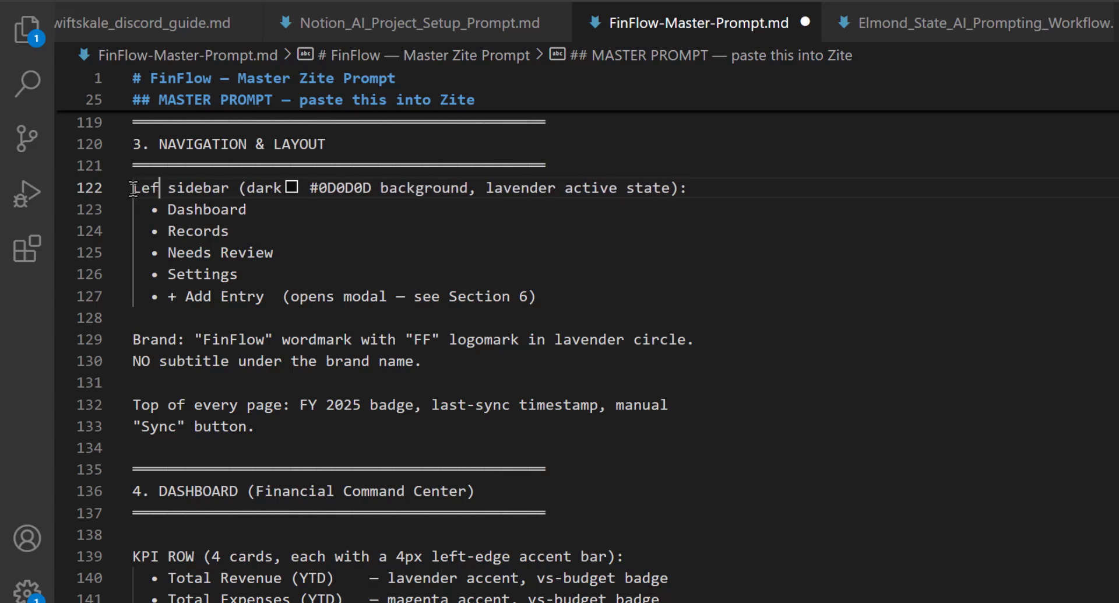
# - Read the brand and page-header rules, the DASHBOARD section's KPI row and the global dashboard filters in the master prompt
pyautogui.scroll(-2, 268, 350)
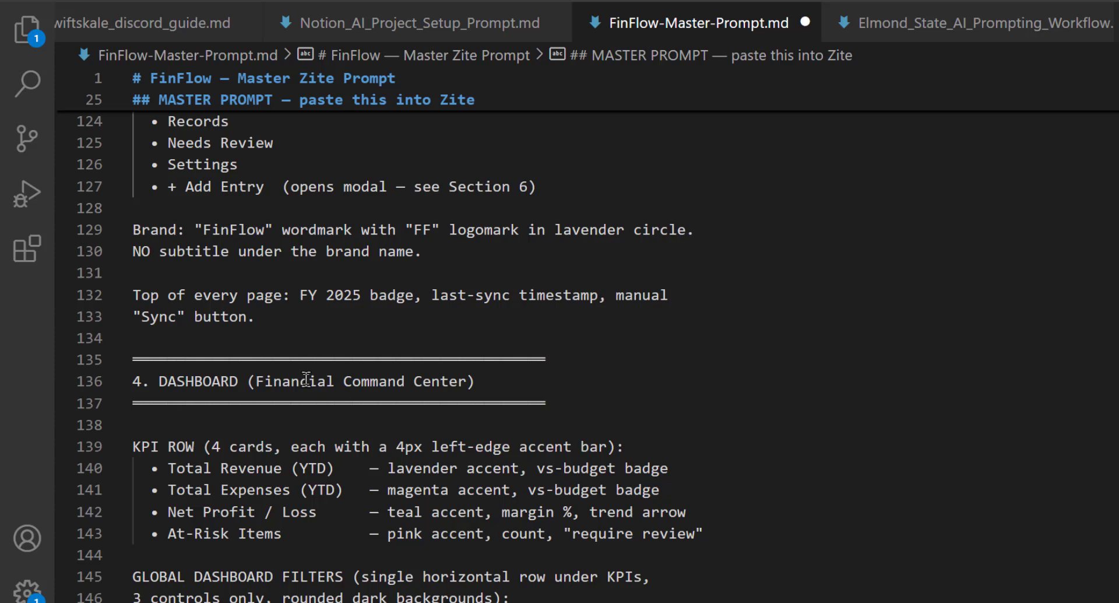
pyautogui.scroll(-1, 306, 379)
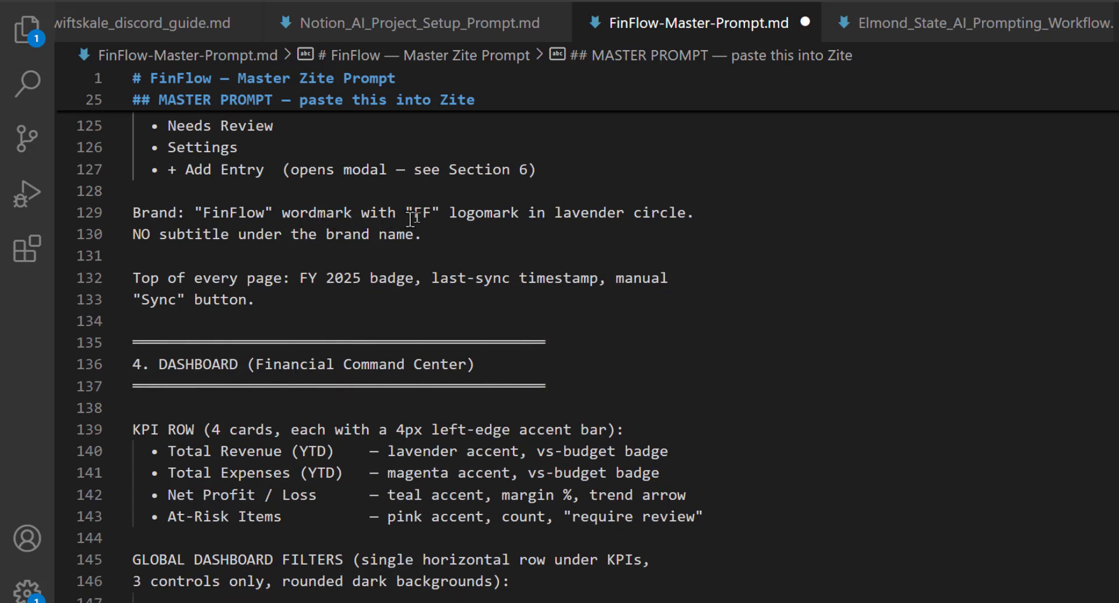
pyautogui.scroll(-1, 320, 409)
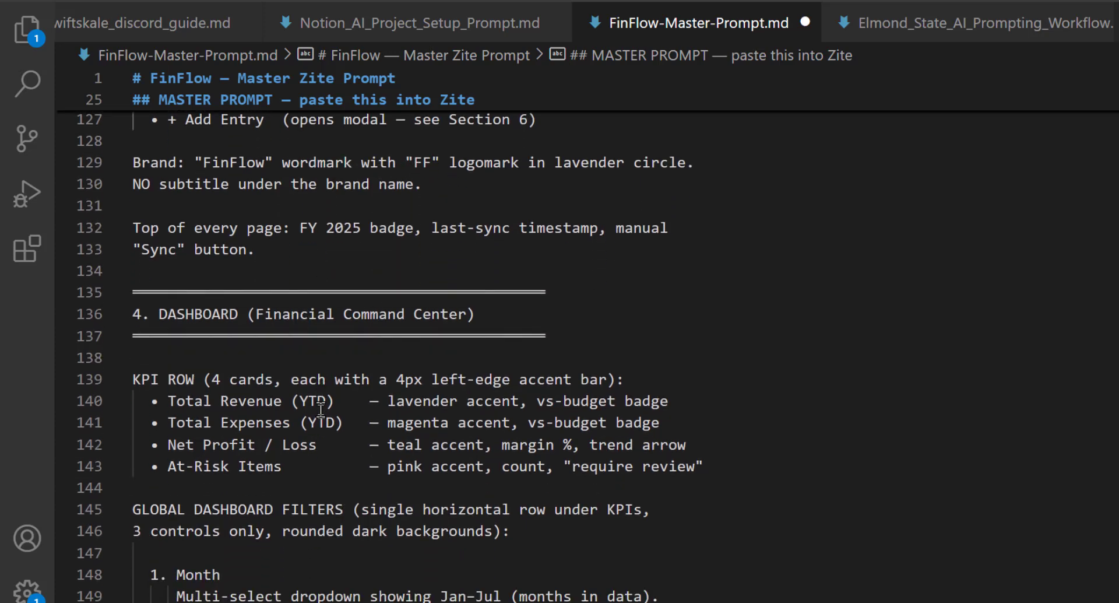
pyautogui.scroll(-2, 321, 409)
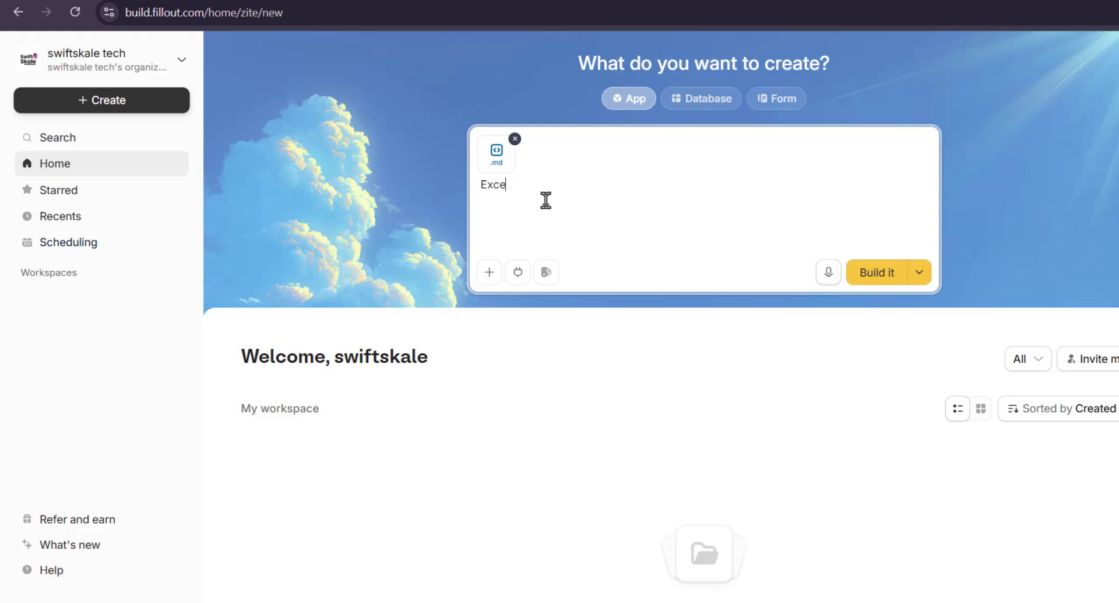
# - On the Zite new-app page, browse the finFlow folder for an attachment and choose FinFlow-Master-Prompt.md
pyautogui.click(489, 273)
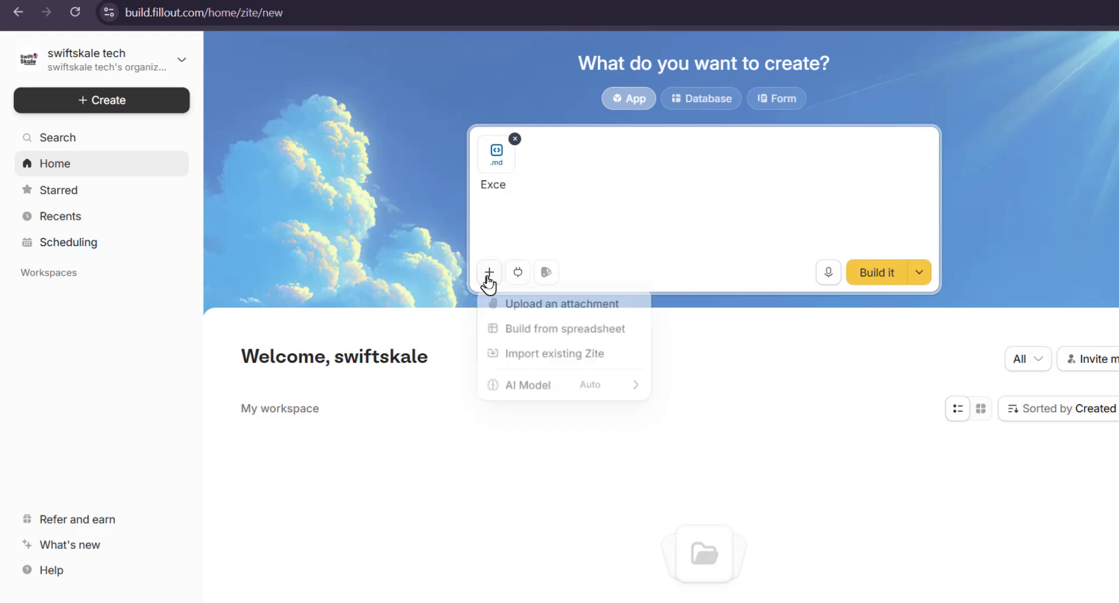
pyautogui.click(590, 309)
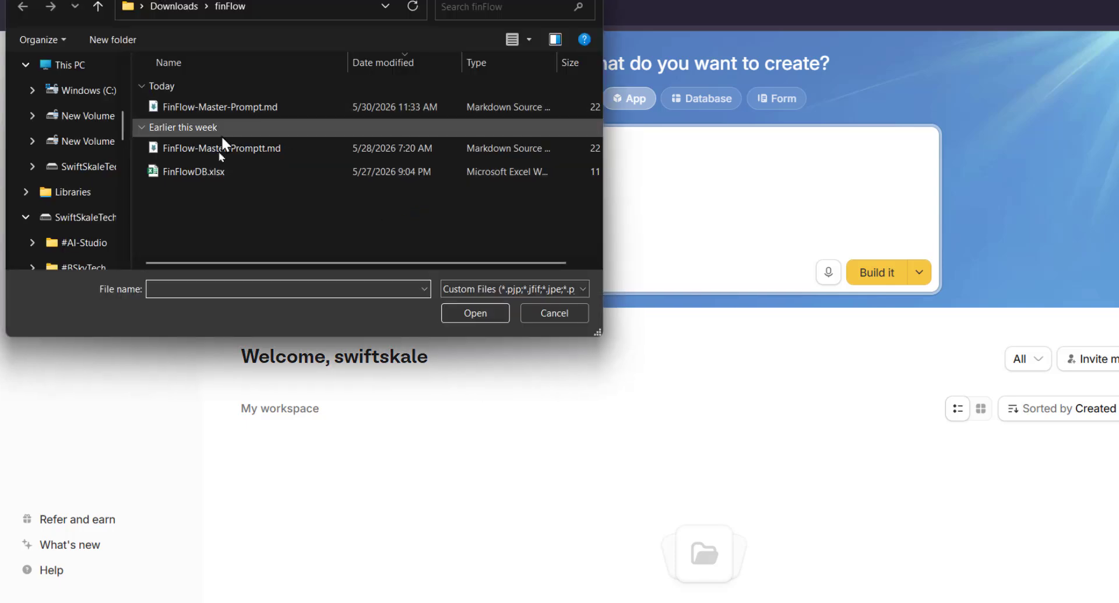
pyautogui.click(209, 150)
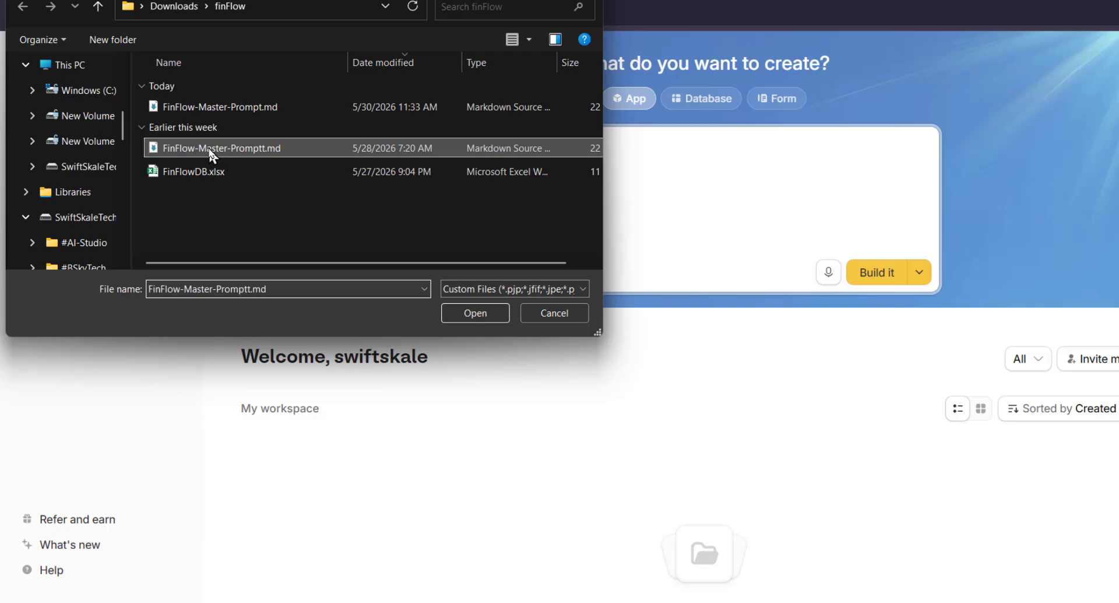
pyautogui.click(274, 107)
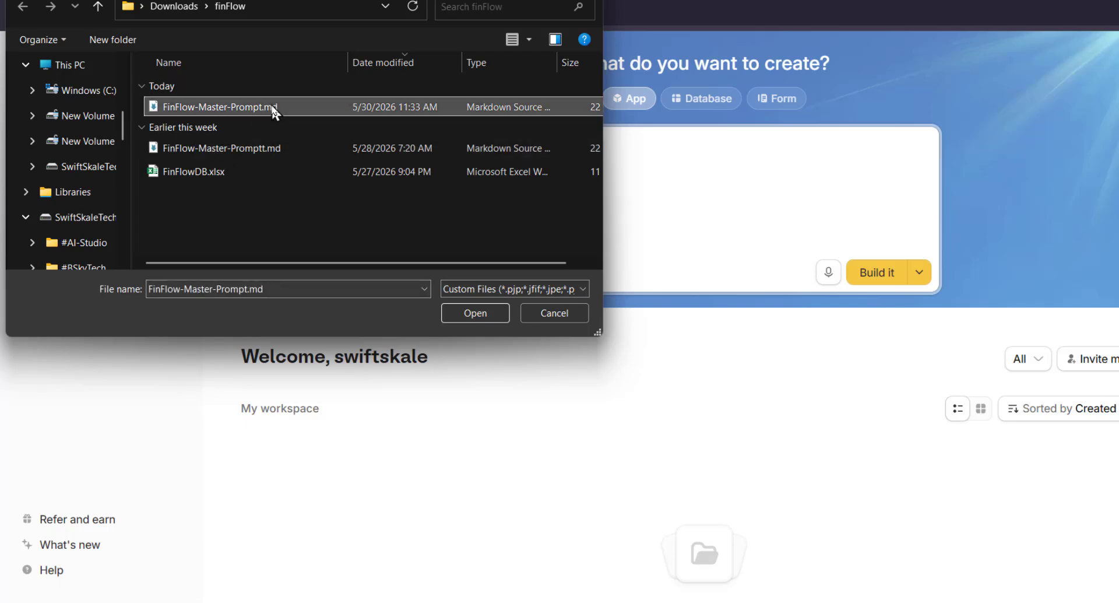
pyautogui.click(505, 309)
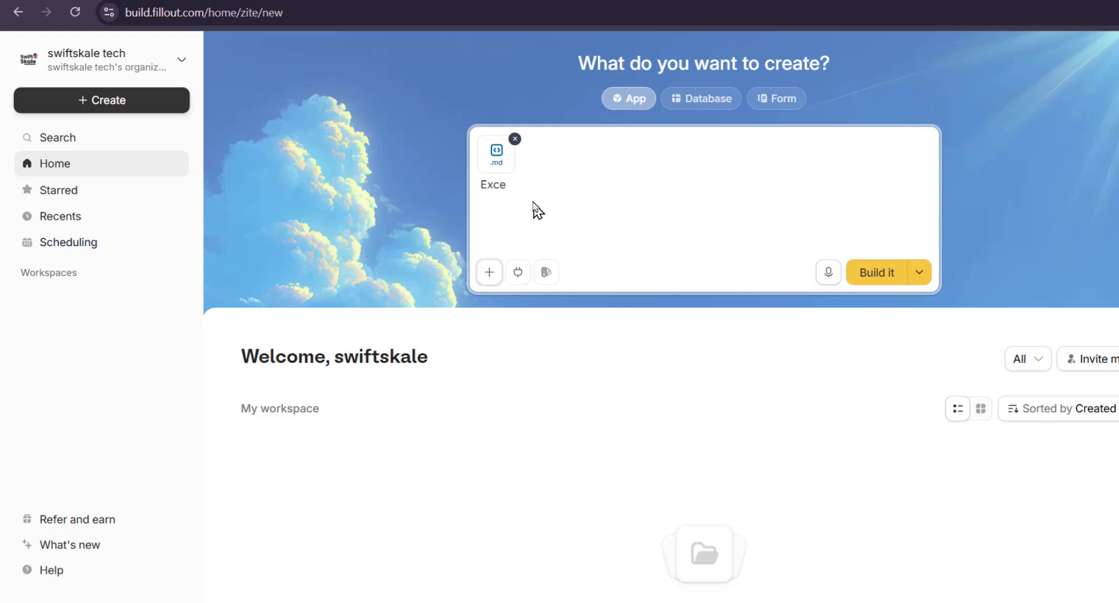
# - Complete the request as "Execute the instructions in the markup down file upload to build the FinFlow App" and start the build
pyautogui.click(507, 189)
pyautogui.write('ute the instructions in')
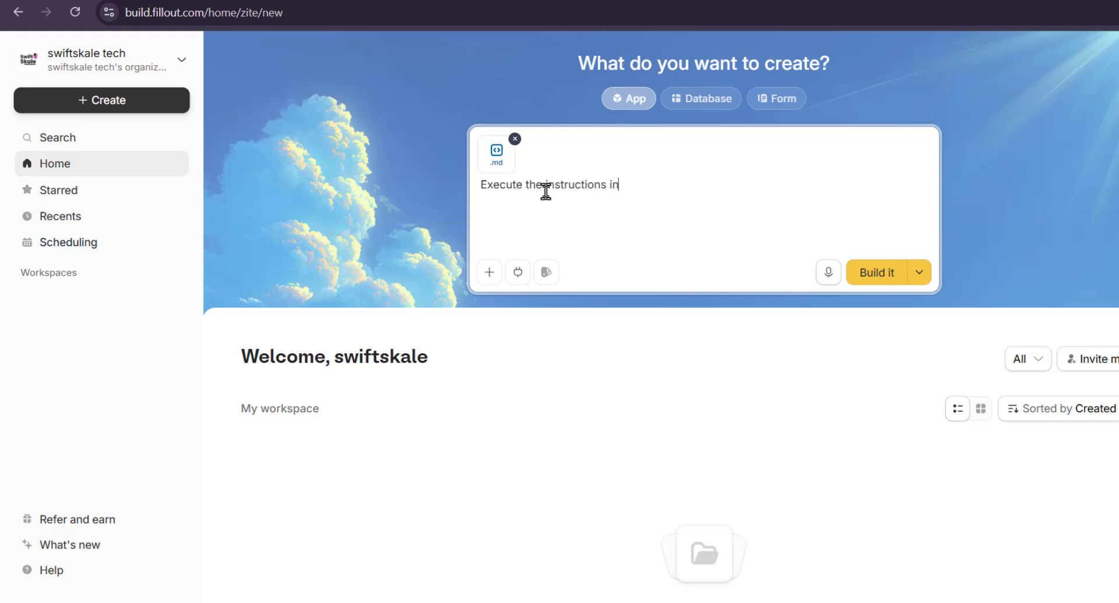
pyautogui.write(' the markup down file upload')
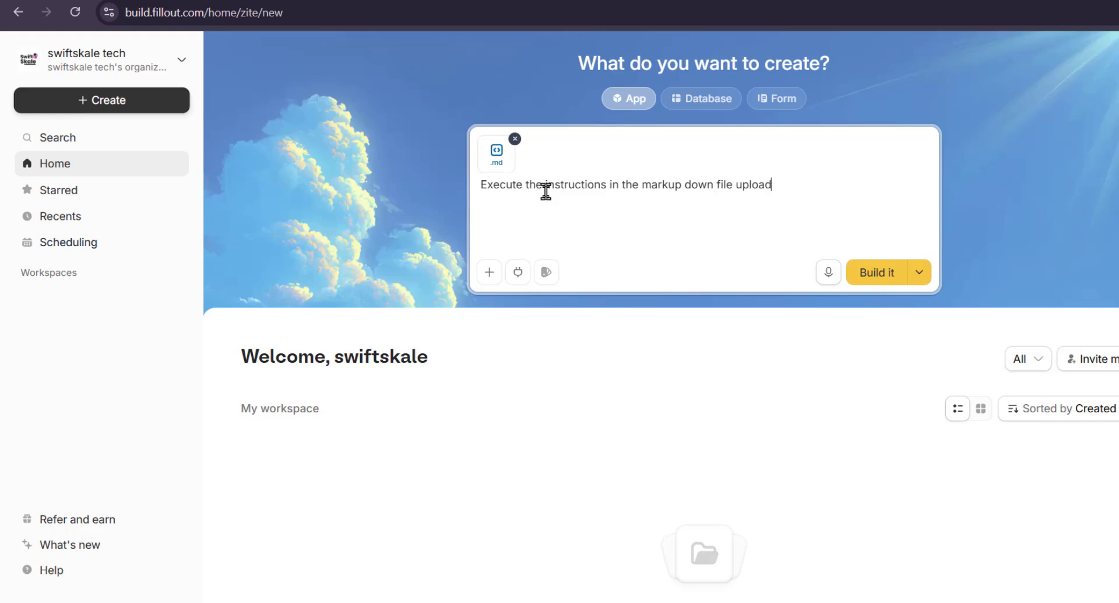
pyautogui.write(' to build the FinFlow Ap')
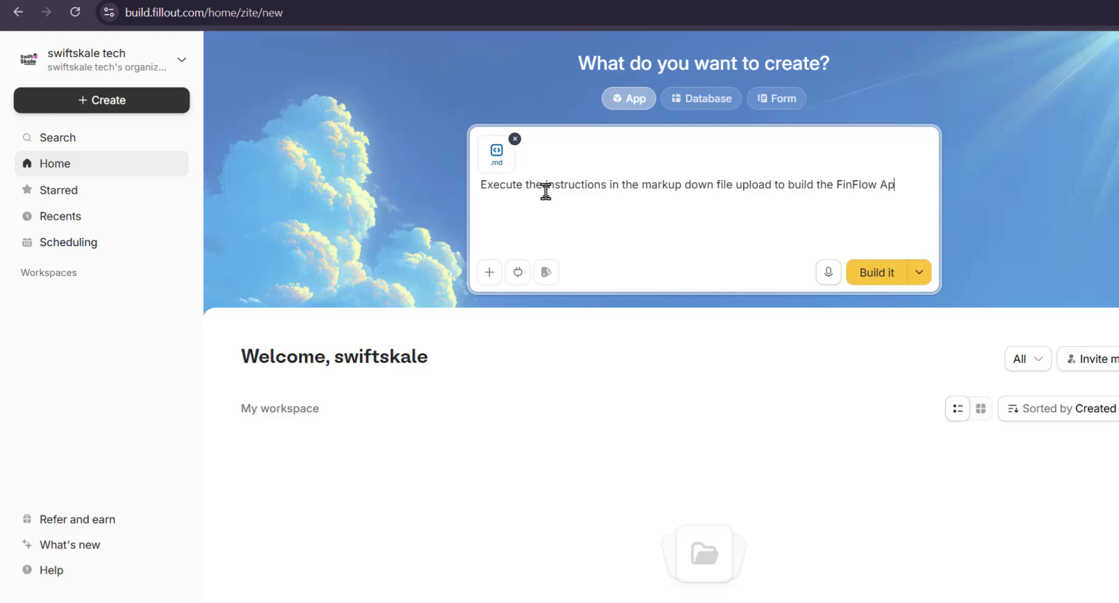
pyautogui.write('p')
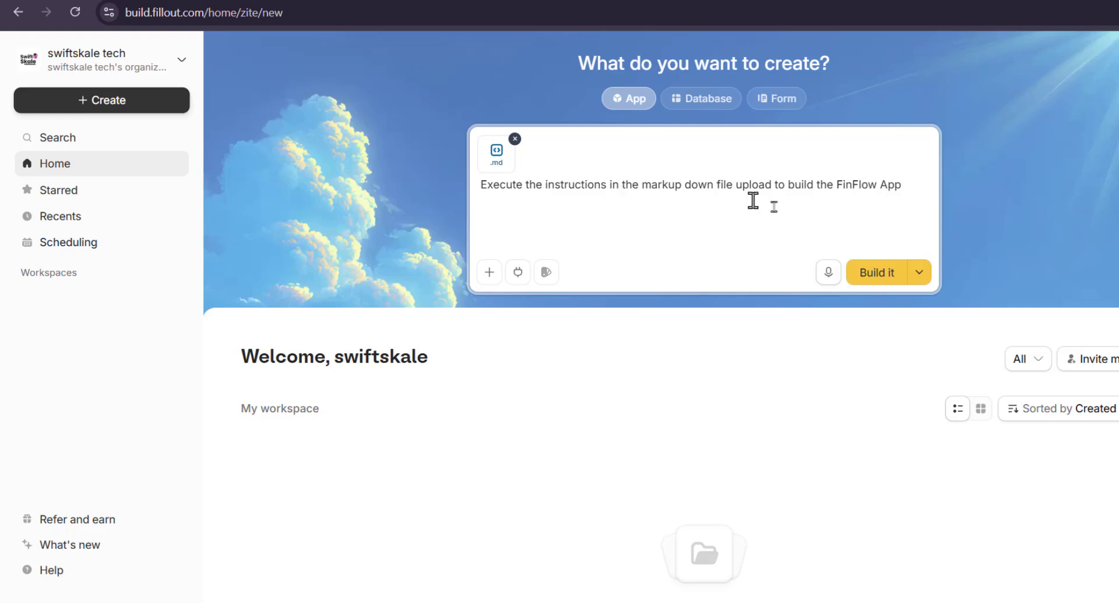
pyautogui.click(875, 280)
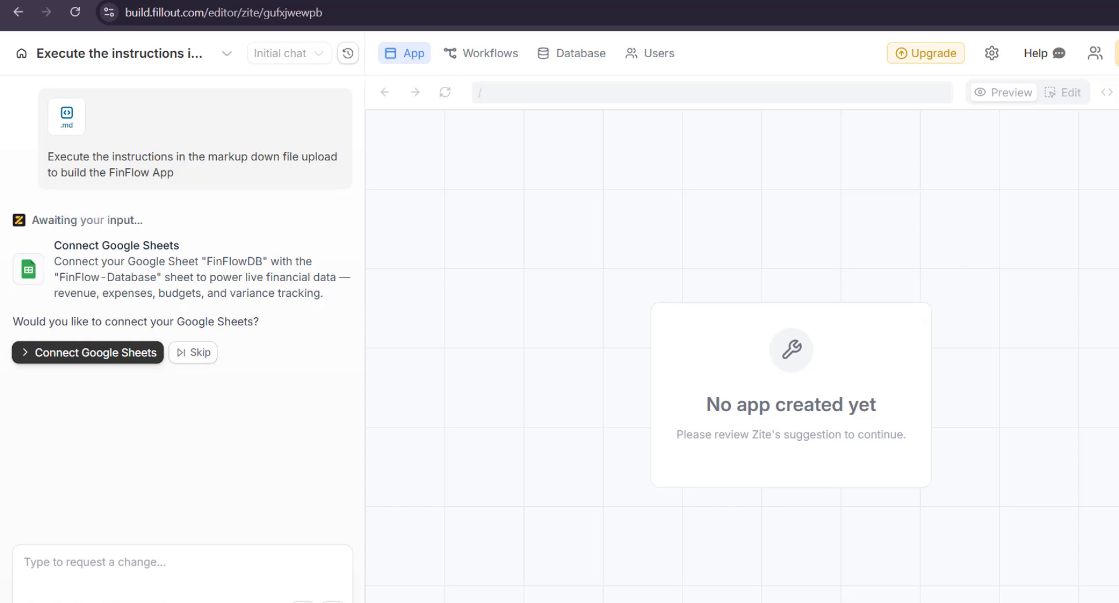
# - Switch to VS Code and recheck the master prompt's Google Sheet connection, current schema and CRITICAL BUILD CONFIGURATION section
pyautogui.moveTo(732, 601)
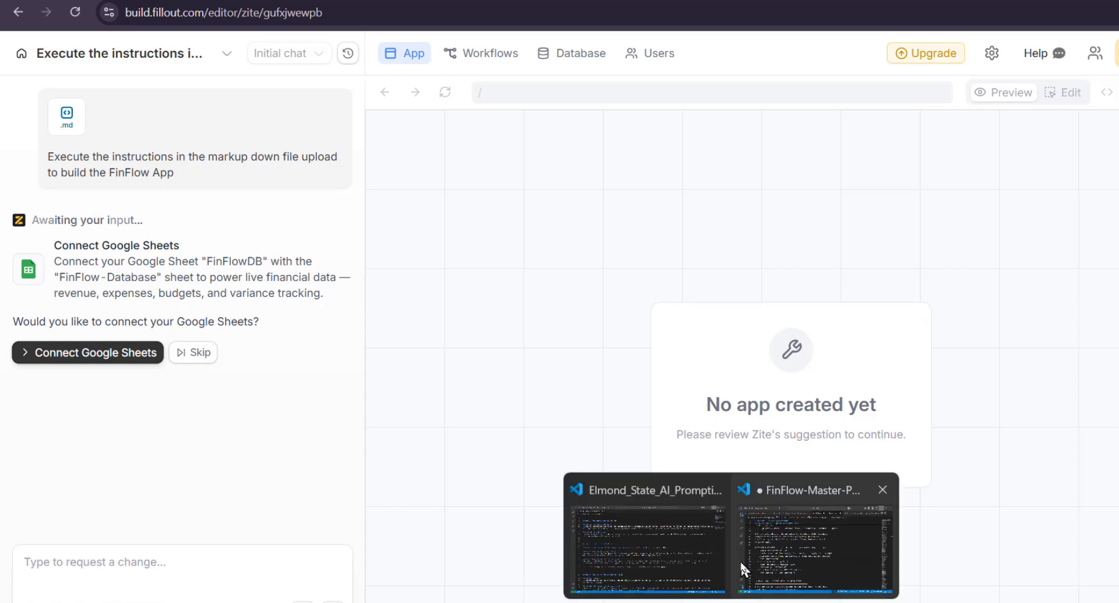
pyautogui.click(765, 536)
pyautogui.scroll(12, 679, 441)
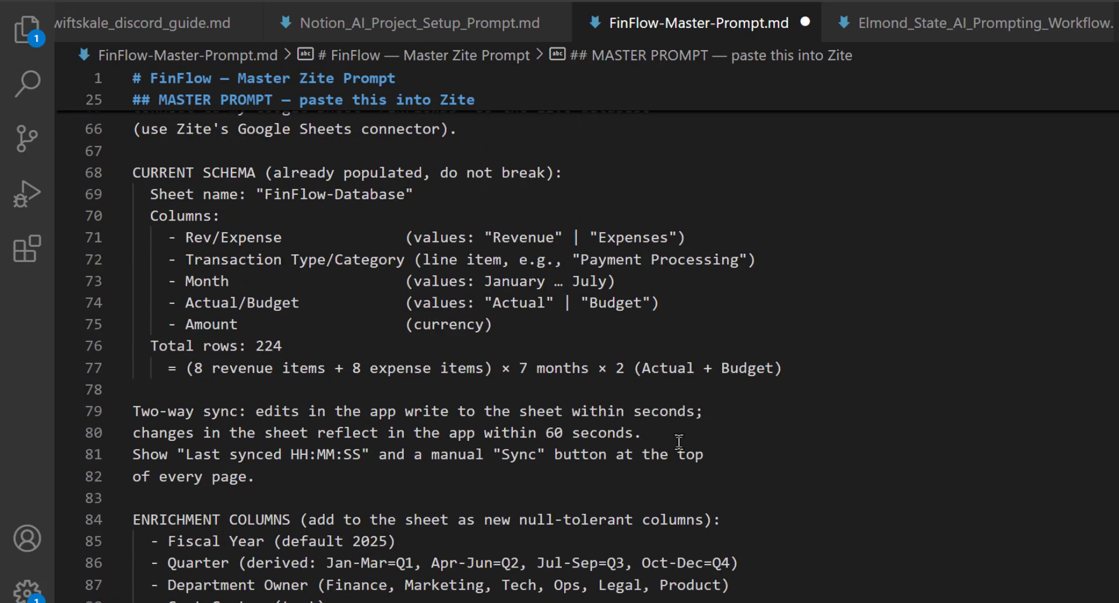
pyautogui.scroll(3, 679, 441)
pyautogui.scroll(-5, 679, 441)
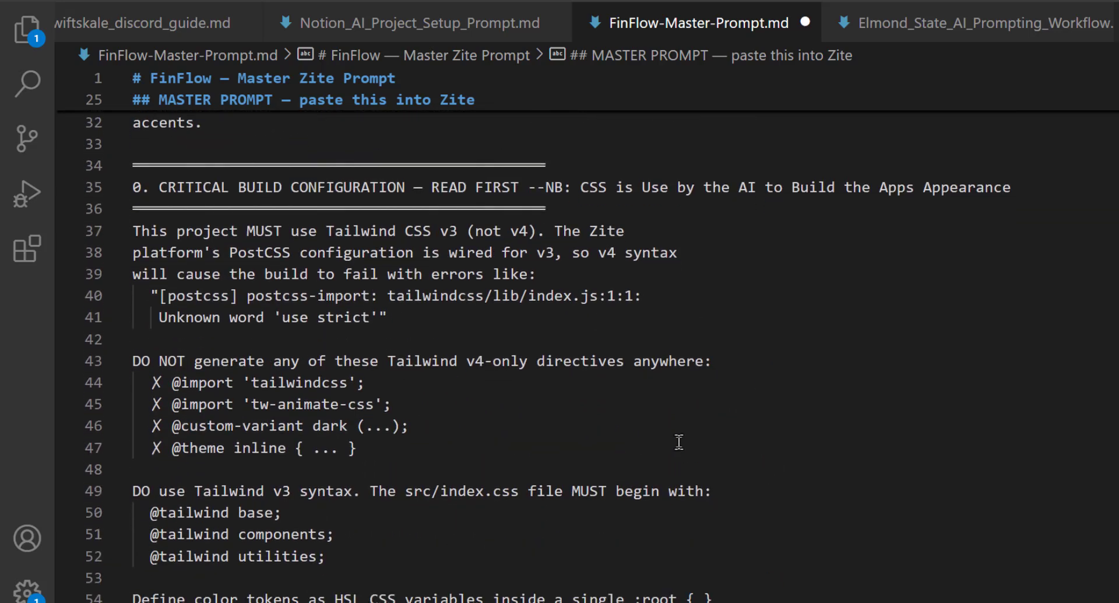
pyautogui.scroll(-3, 679, 441)
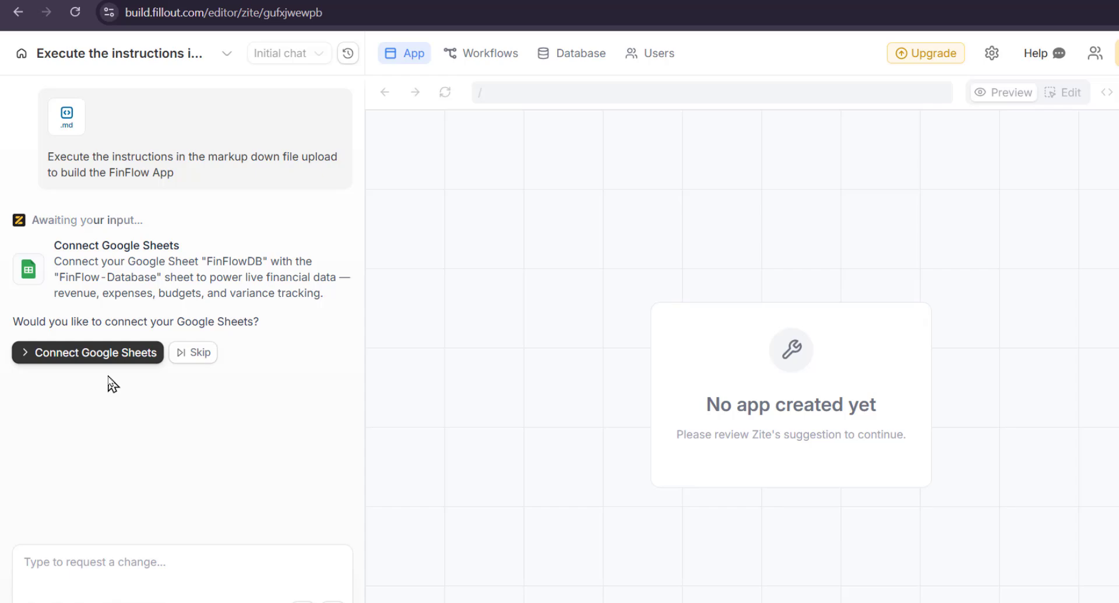
# - Start the suggested Google Sheets connection, sign in with the listed Google account and grant Zite access to its Drive files
pyautogui.click(76, 361)
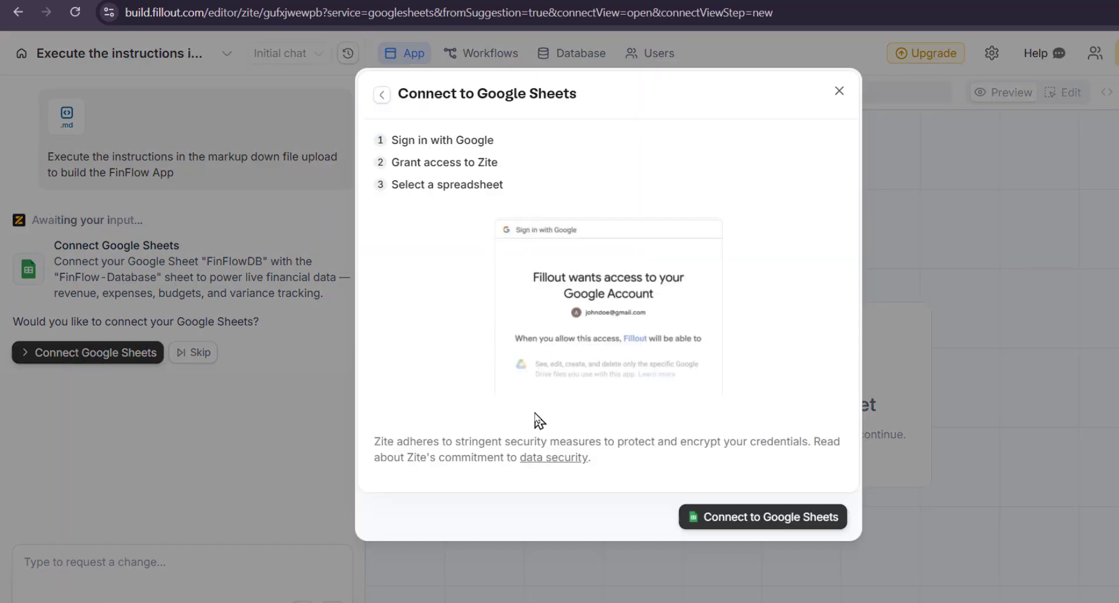
pyautogui.click(708, 525)
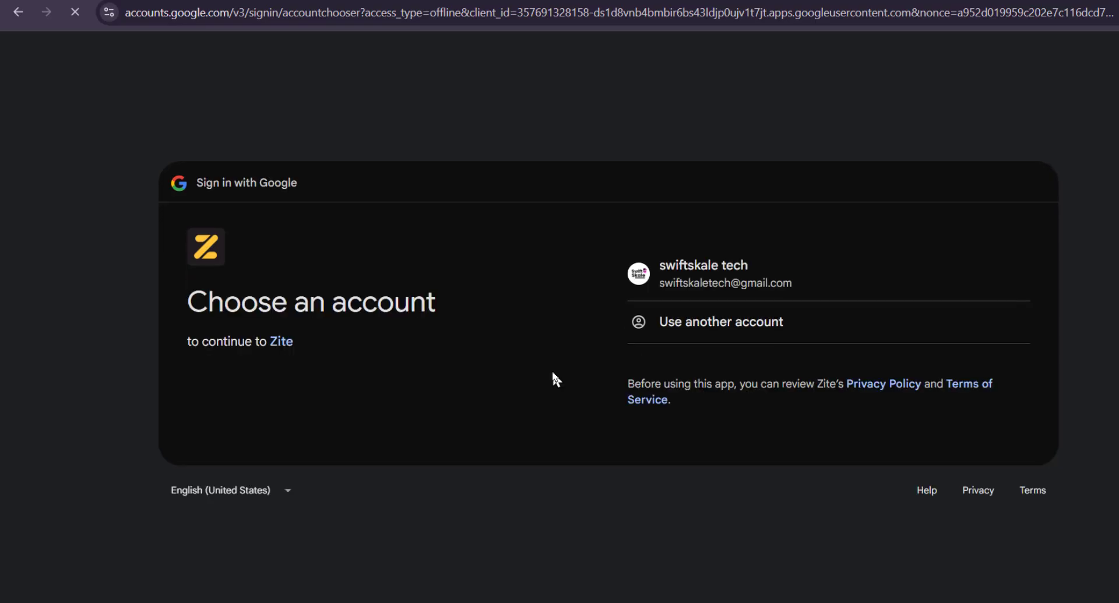
pyautogui.click(729, 271)
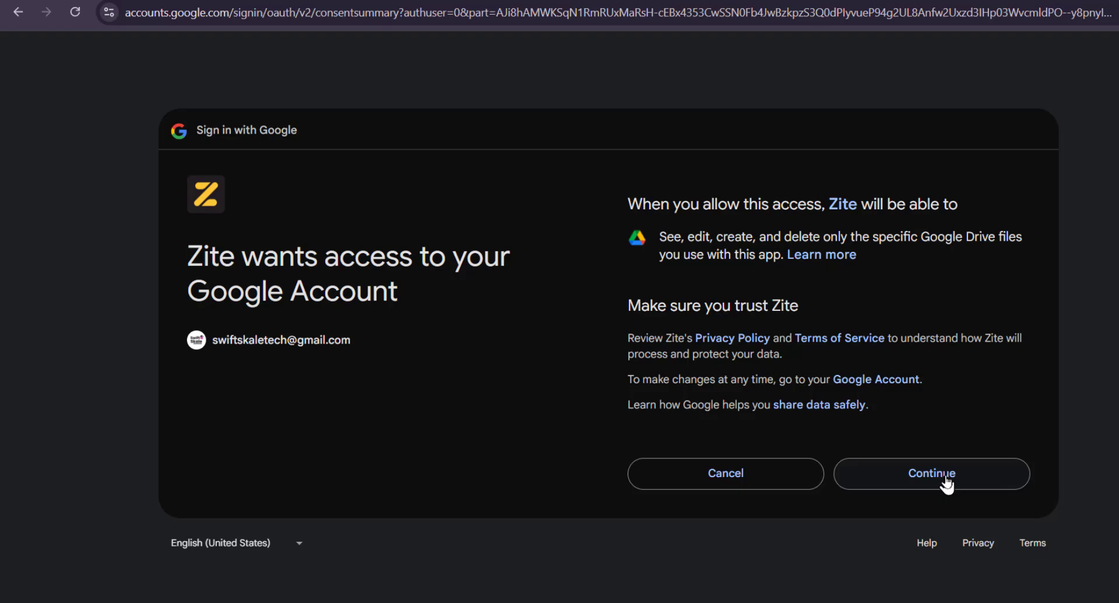
pyautogui.click(944, 481)
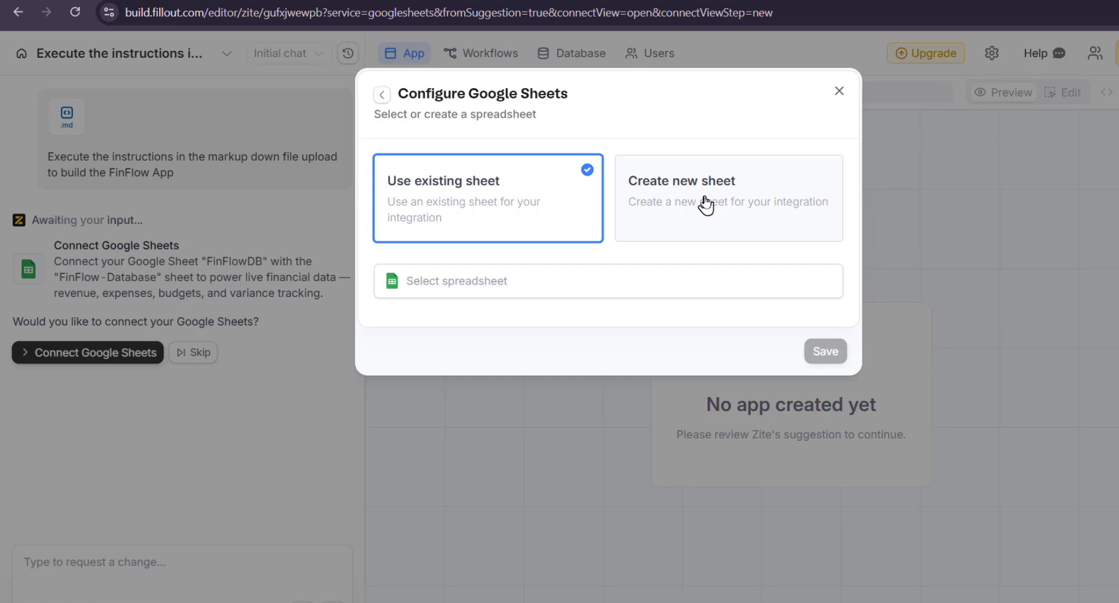
# - Select the existing FinFlowDB spreadsheet owned by me, check it against the sheets open in the browser, and save the connection
pyautogui.click(454, 287)
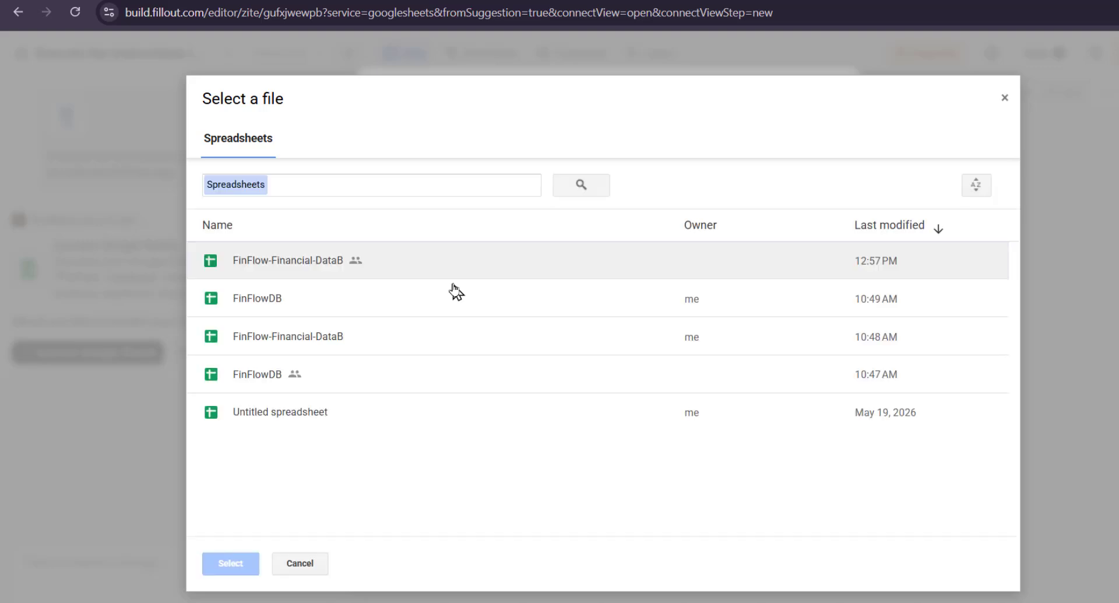
pyautogui.click(402, 311)
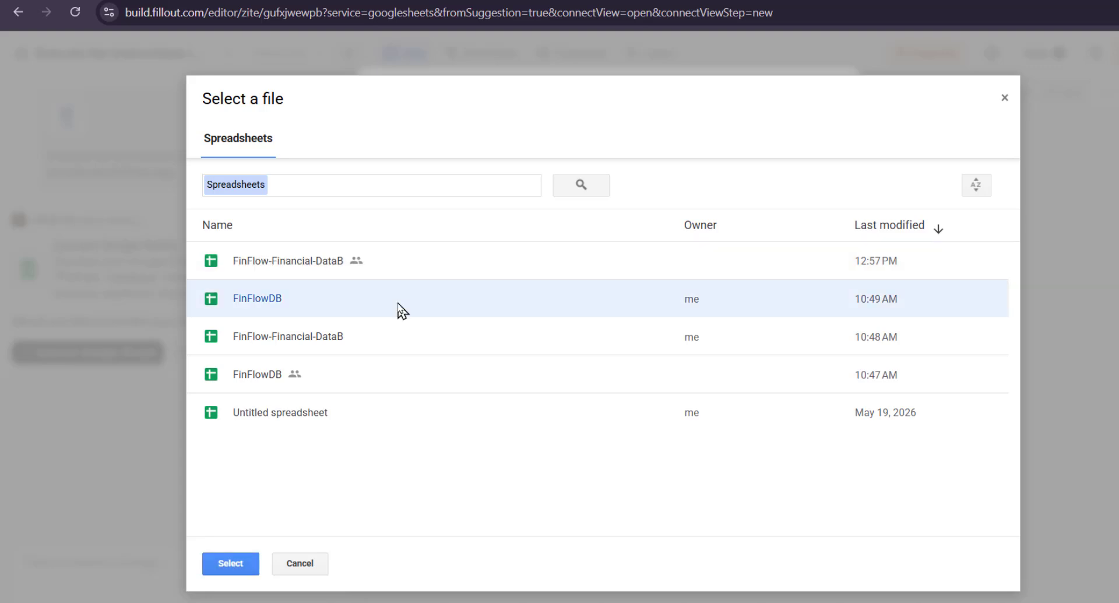
pyautogui.click(455, 1)
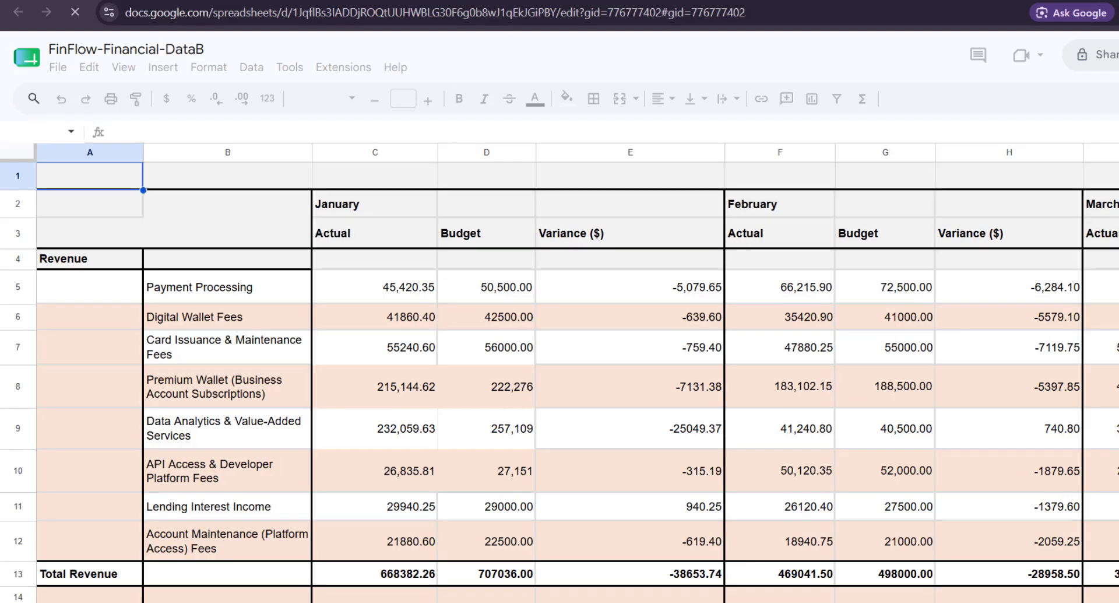
pyautogui.click(522, 0)
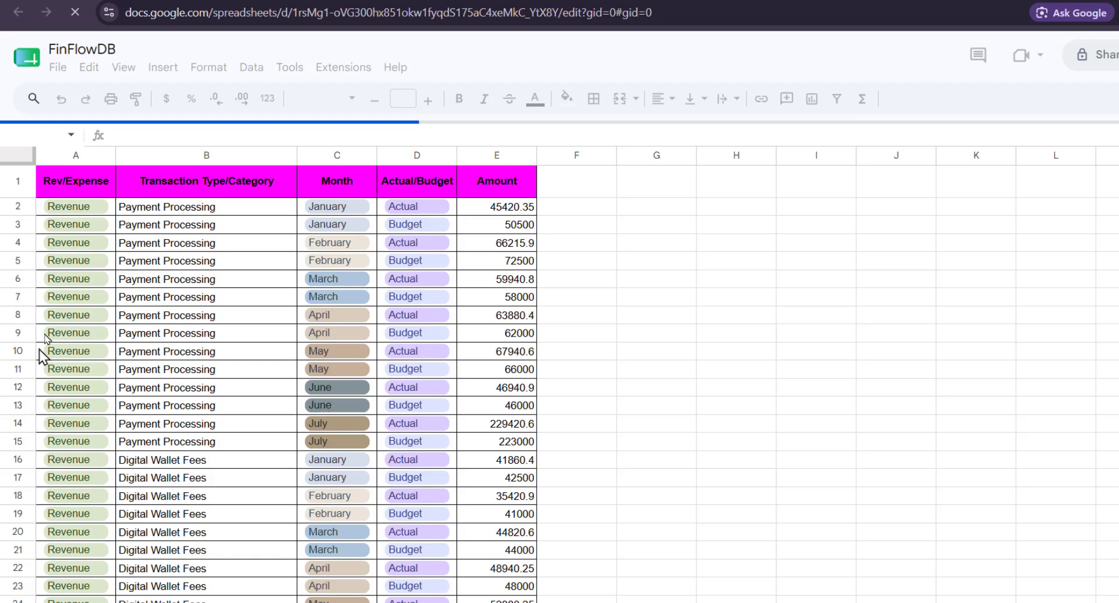
pyautogui.scroll(-12, 105, 492)
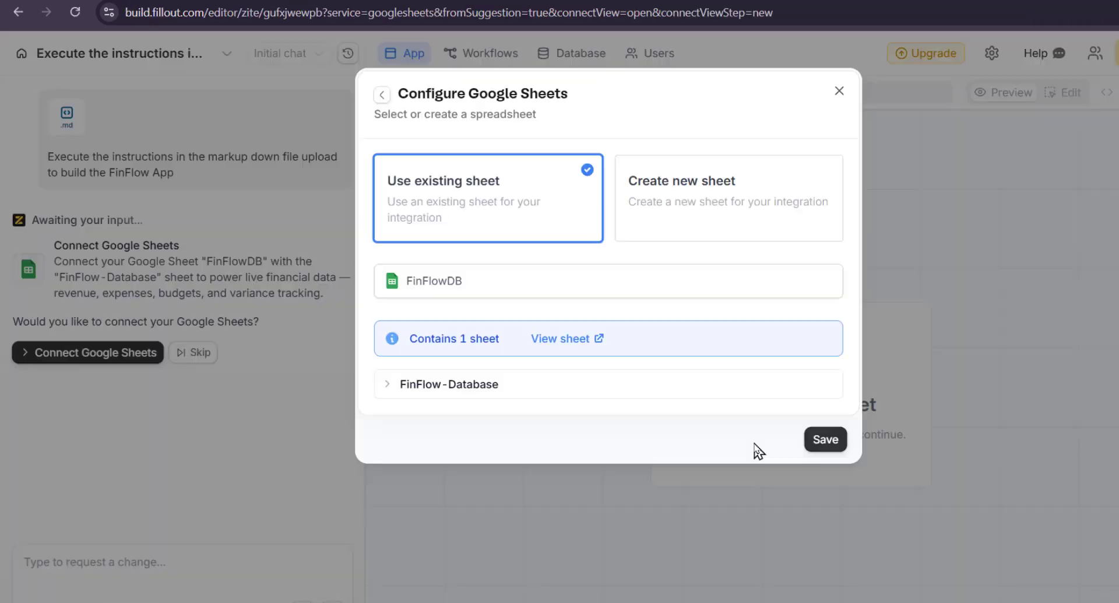
pyautogui.click(825, 441)
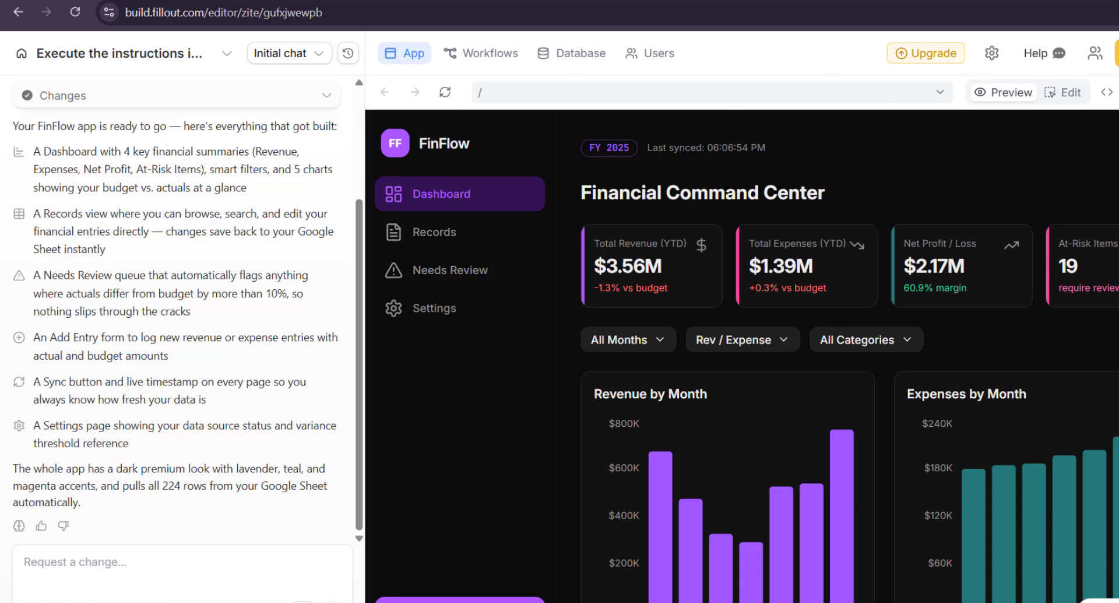
# - Expand the app preview to full size and review the dashboard's KPI cards, monthly charts, Revenue Mix and Top Variances table
pyautogui.click(1117, 92)
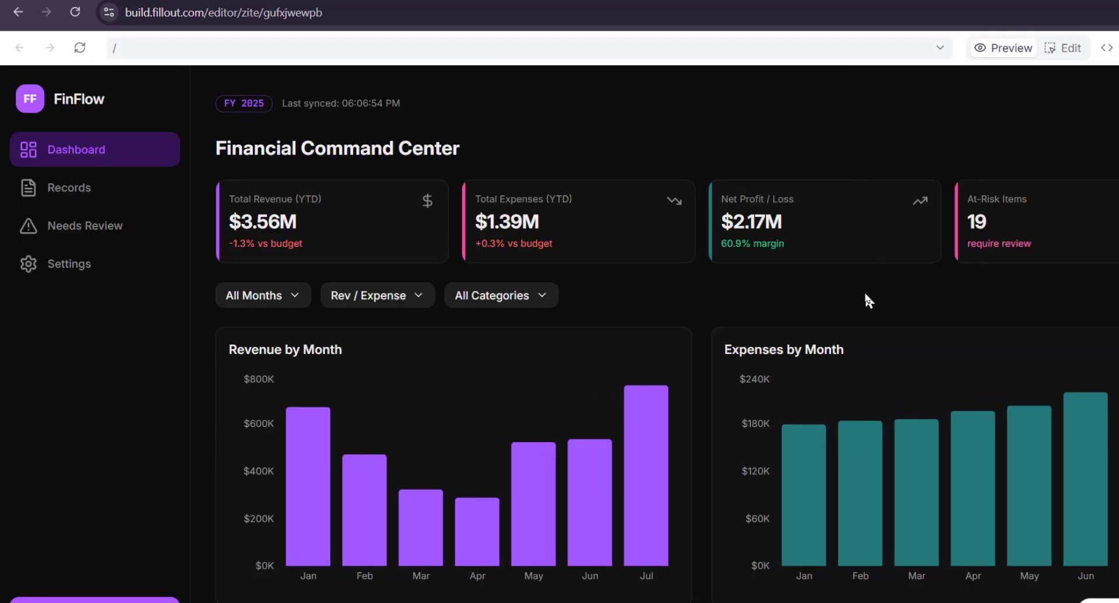
pyautogui.scroll(-1, 757, 346)
pyautogui.scroll(-10, 757, 346)
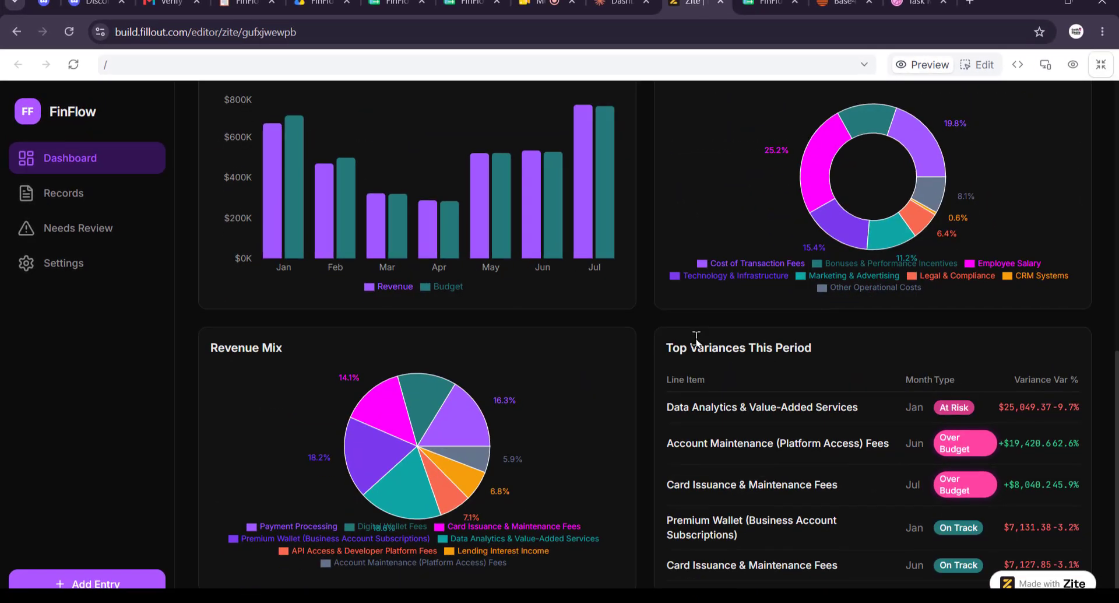
pyautogui.scroll(10, 697, 339)
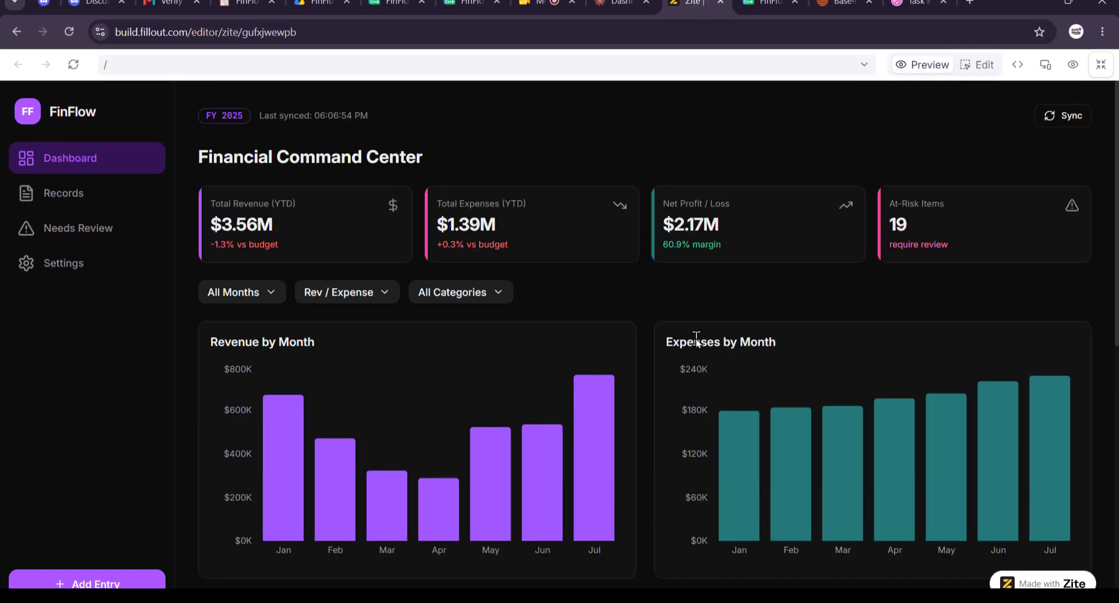
# - Check the options of the dashboard's All Categories, Rev / Expense and All Months filters without applying any
pyautogui.click(431, 299)
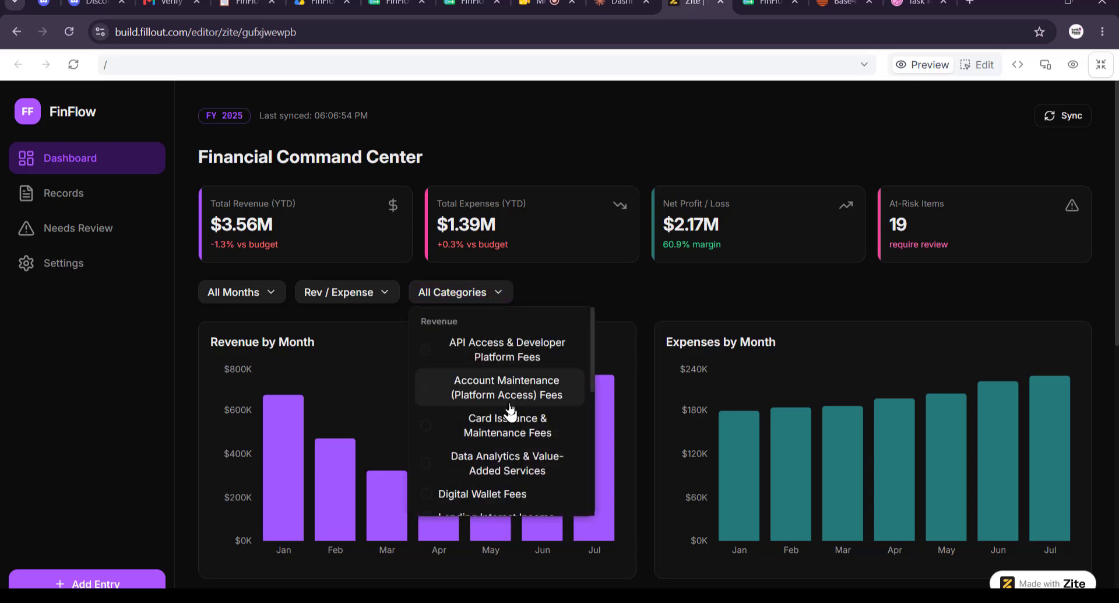
pyautogui.click(349, 298)
pyautogui.click(349, 299)
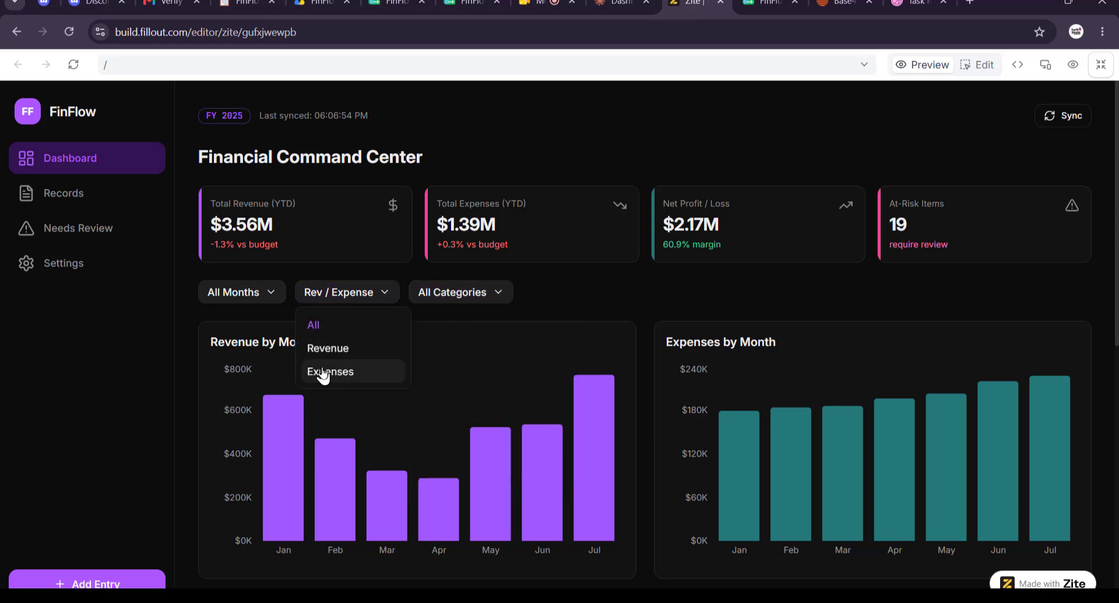
pyautogui.click(245, 295)
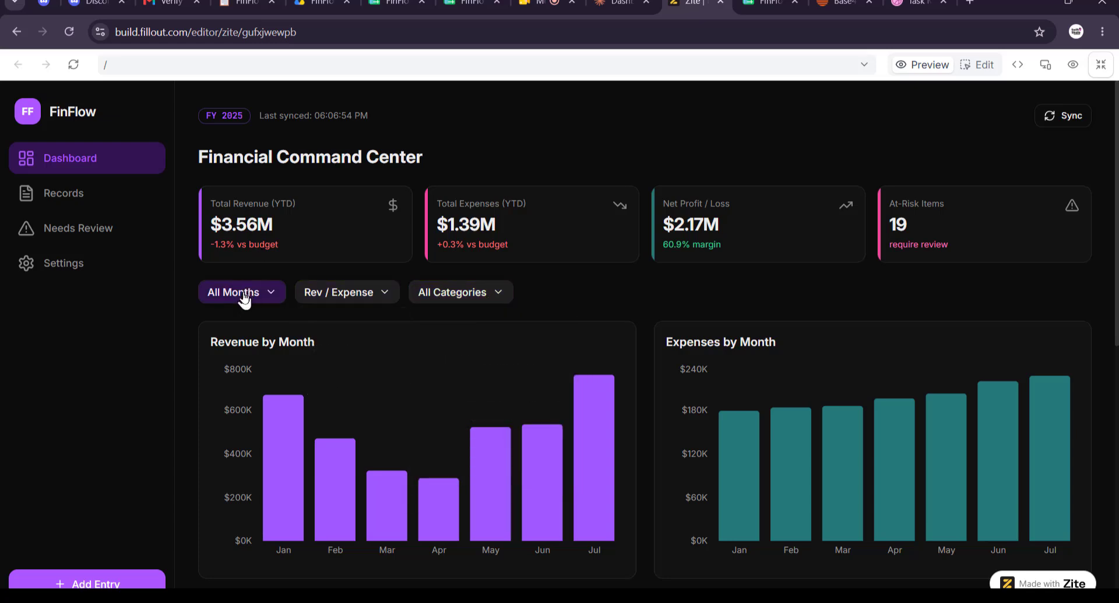
pyautogui.click(245, 295)
pyautogui.click(138, 345)
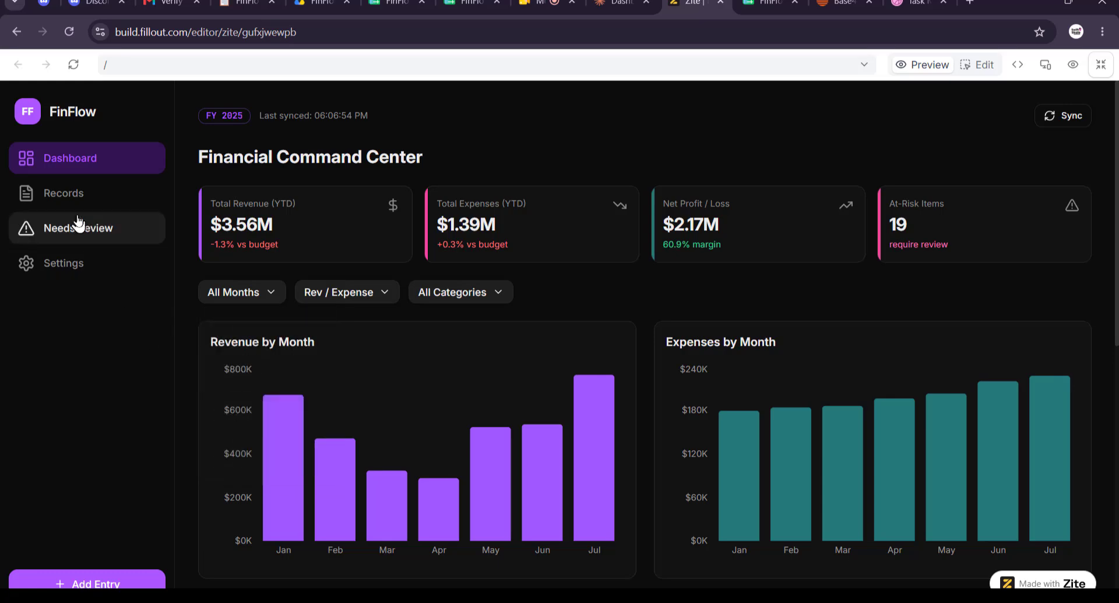
# - Examine the Records page: its line-item table, the month filter options, and the Revenue and Needs Review views
pyautogui.click(68, 198)
pyautogui.scroll(-2, 373, 389)
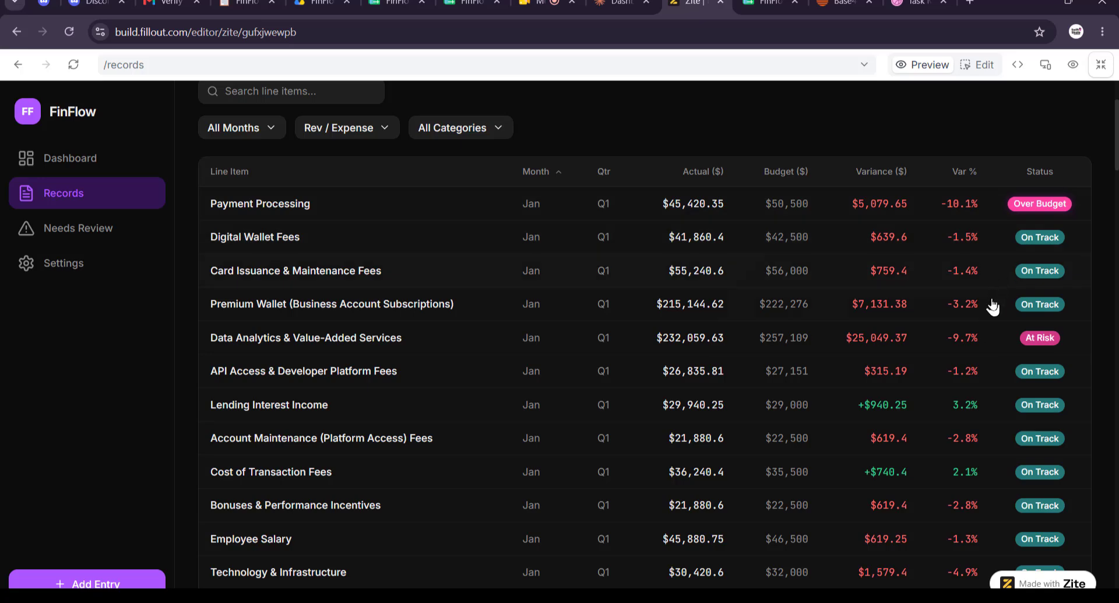
pyautogui.scroll(2, 776, 468)
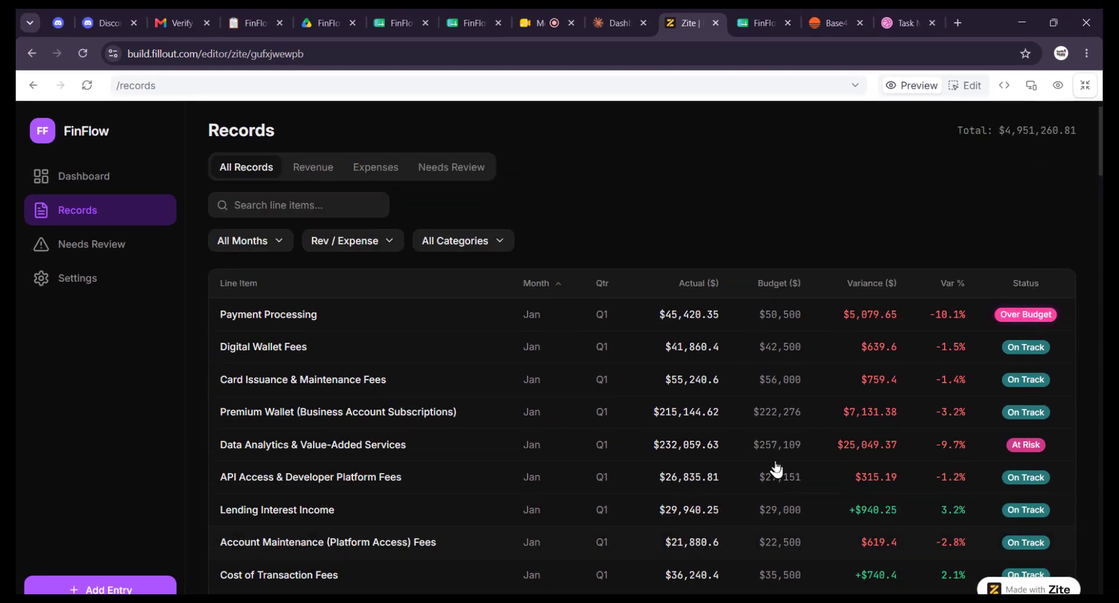
pyautogui.scroll(-1, 776, 468)
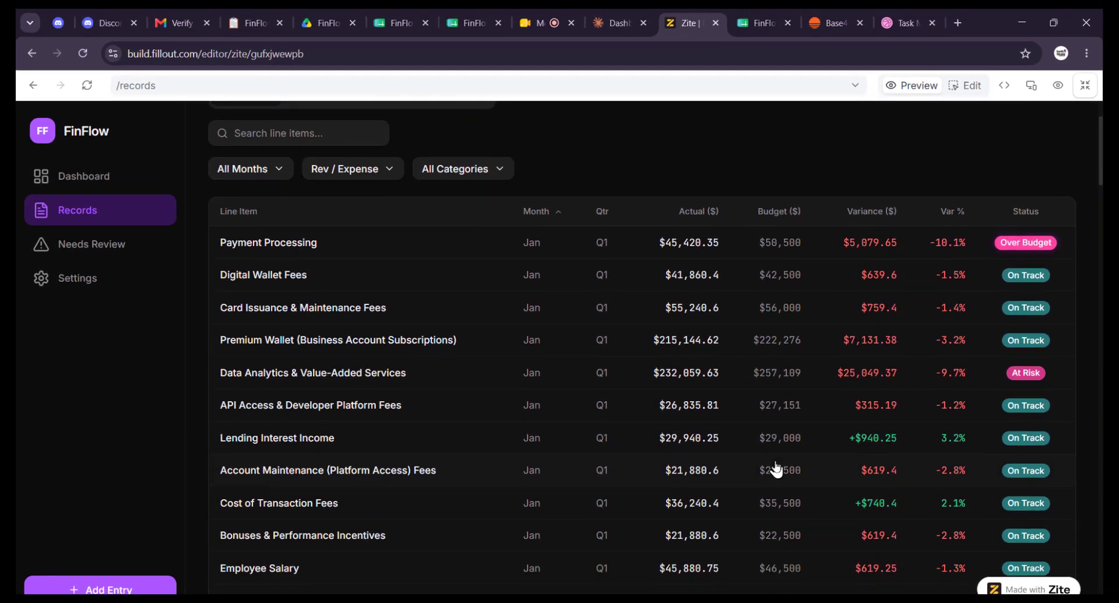
pyautogui.scroll(2, 439, 377)
pyautogui.click(256, 253)
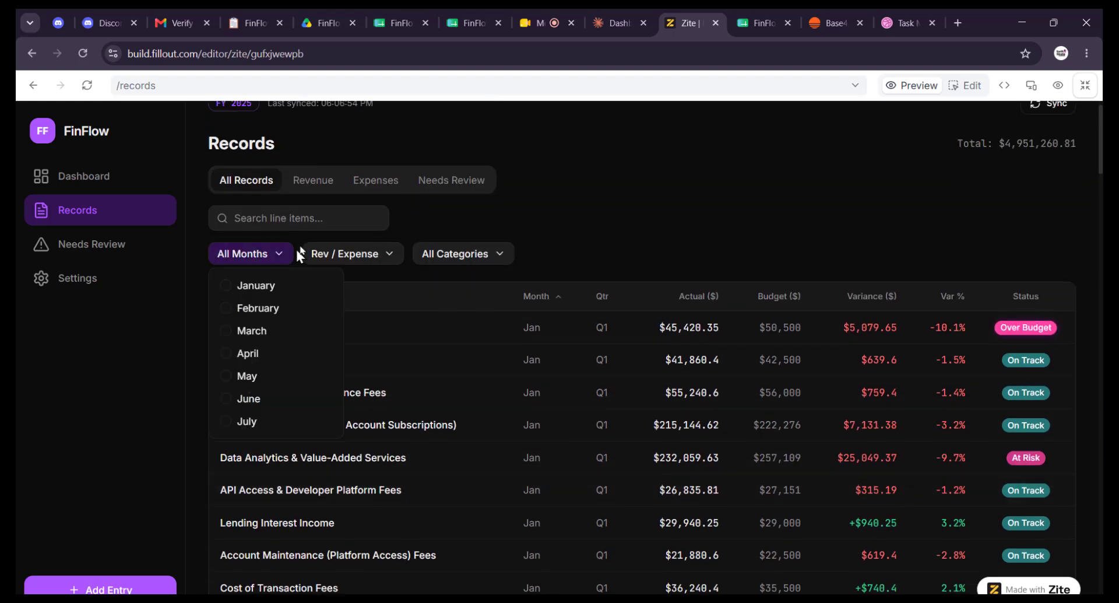
pyautogui.click(321, 181)
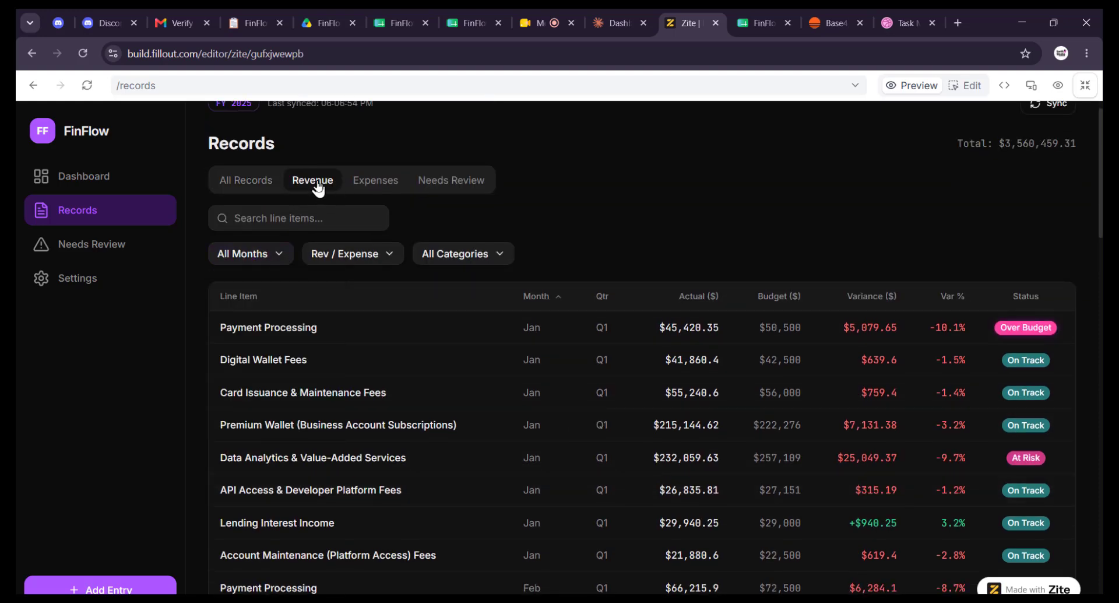
pyautogui.click(429, 183)
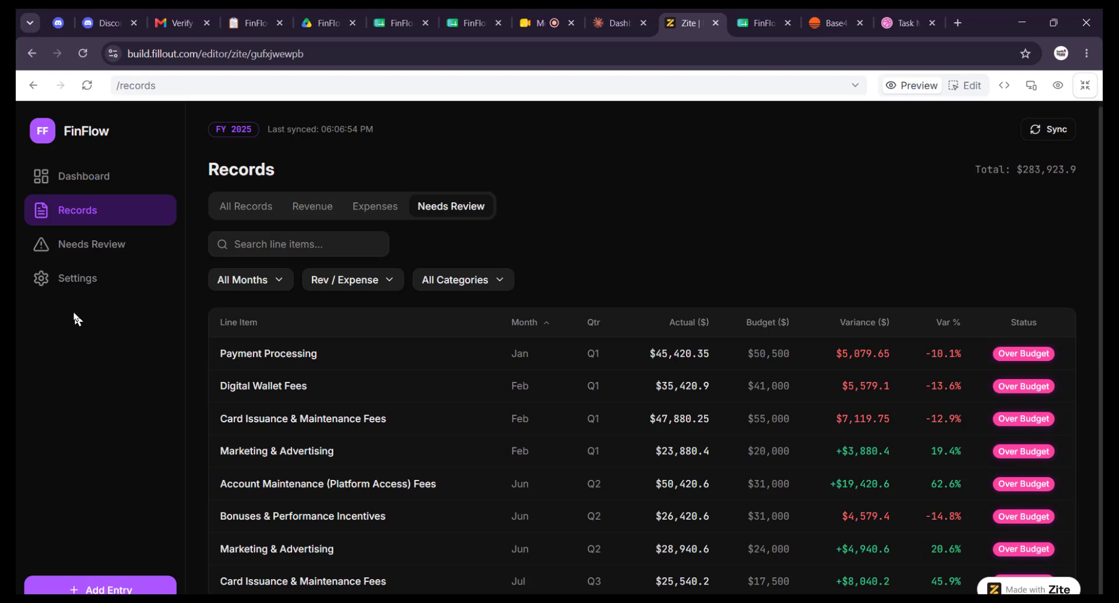
# - Open the Add Entry form and inspect its Revenue and Expense modes and the Line Item and Month options, leaving the fields empty
pyautogui.click(104, 590)
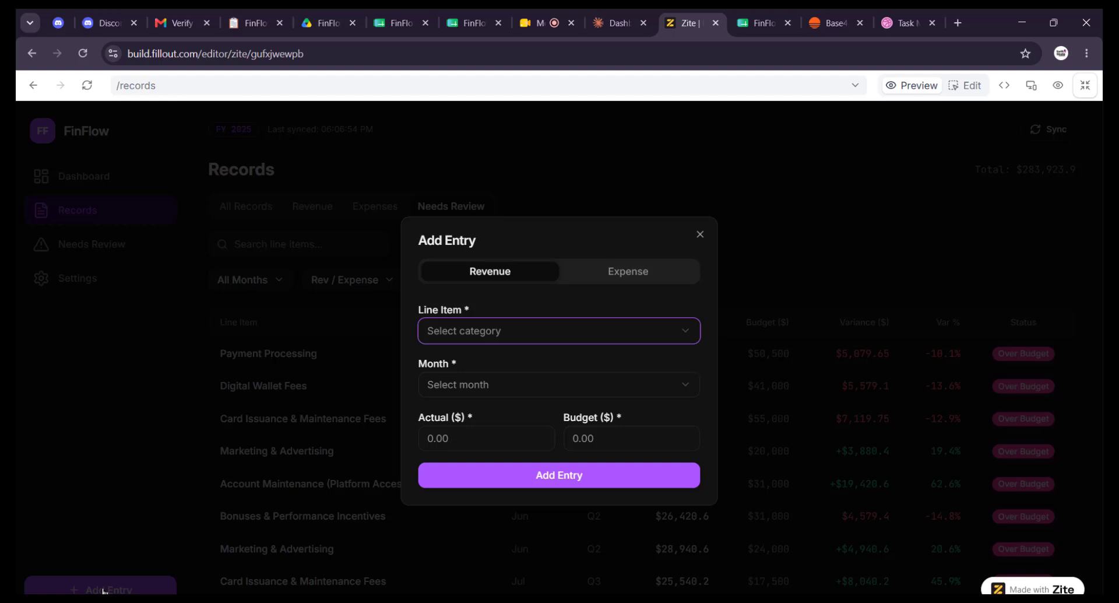
pyautogui.click(609, 277)
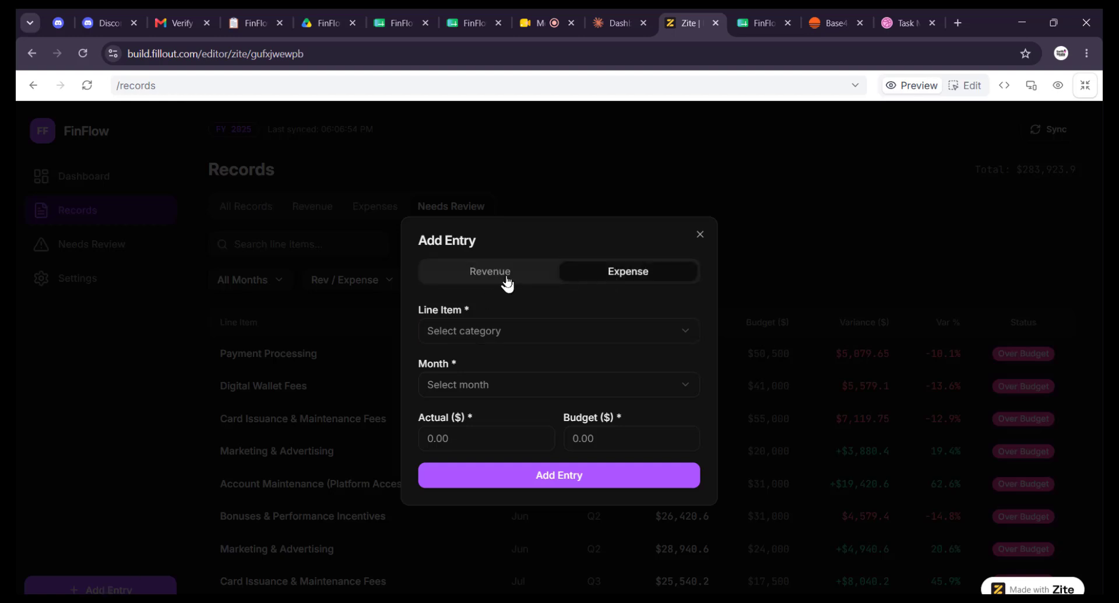
pyautogui.click(507, 282)
pyautogui.click(502, 337)
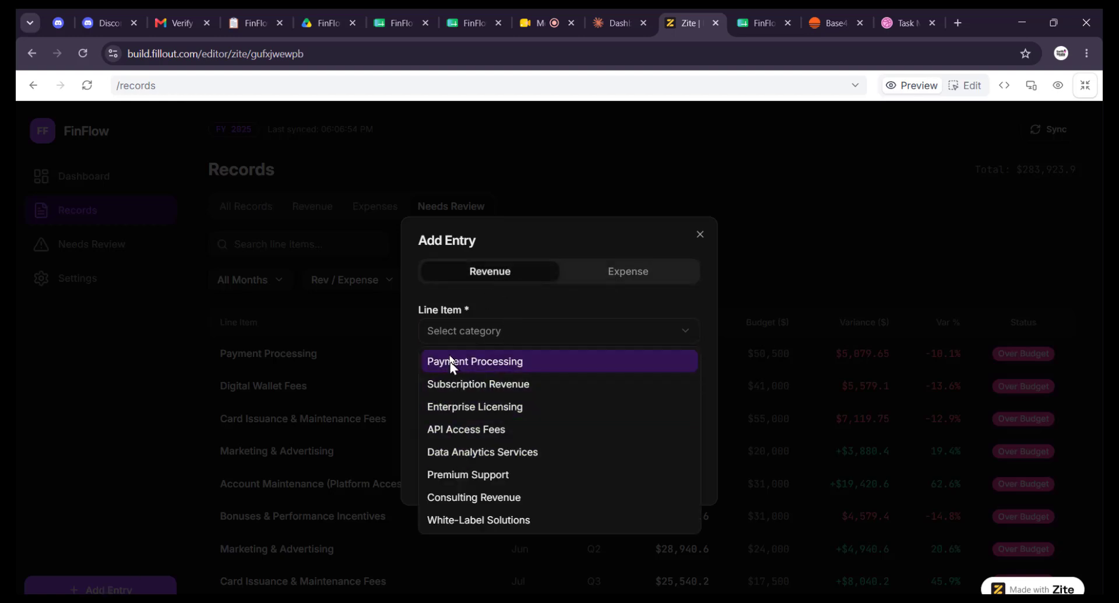
pyautogui.click(468, 337)
pyautogui.click(472, 390)
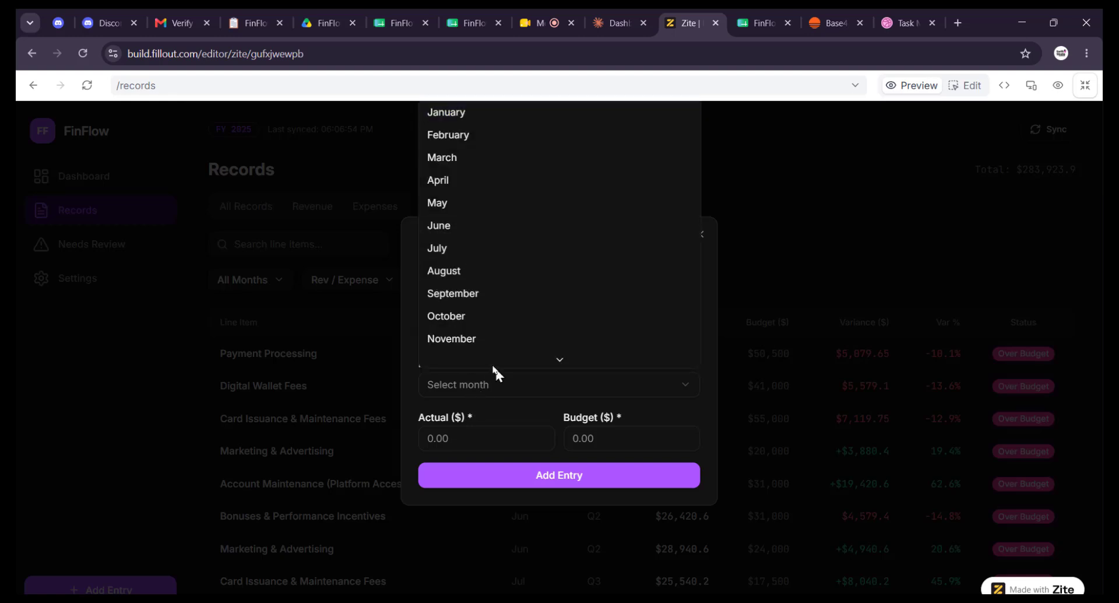
pyautogui.click(407, 422)
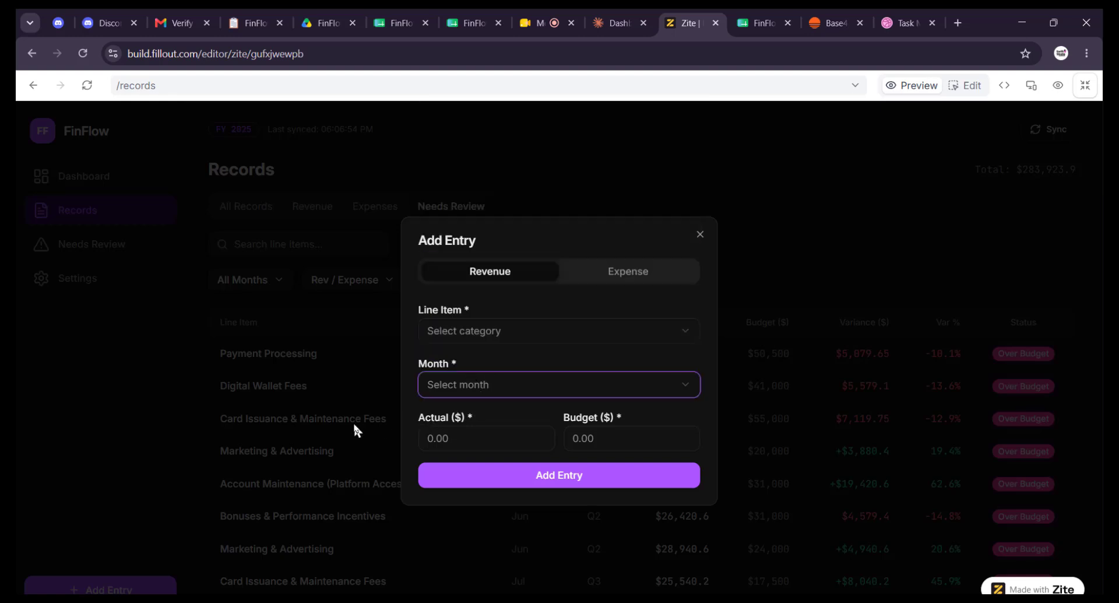